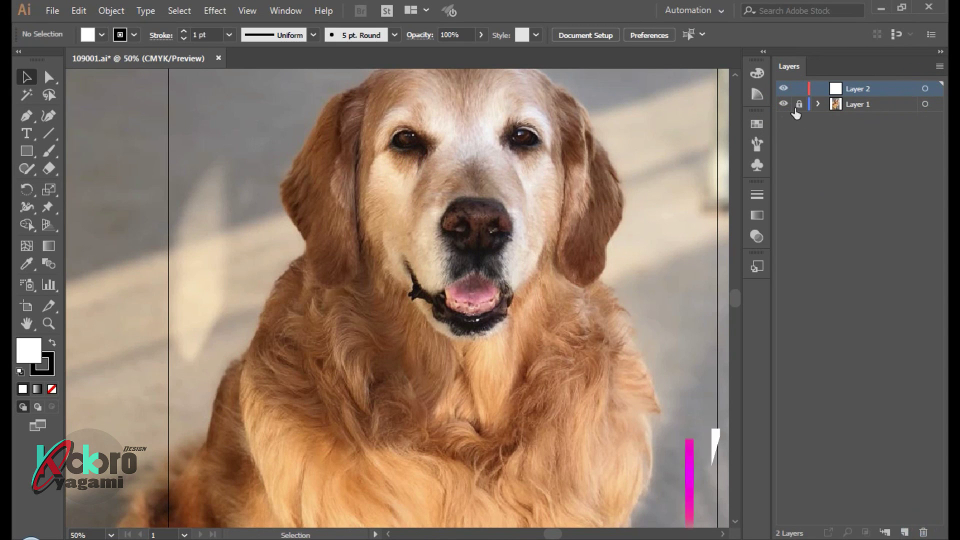
# Start the nose outline below the nose, curving it up the right side
pyautogui.scroll(3, 571, 256)
pyautogui.scroll(3, 550, 290)
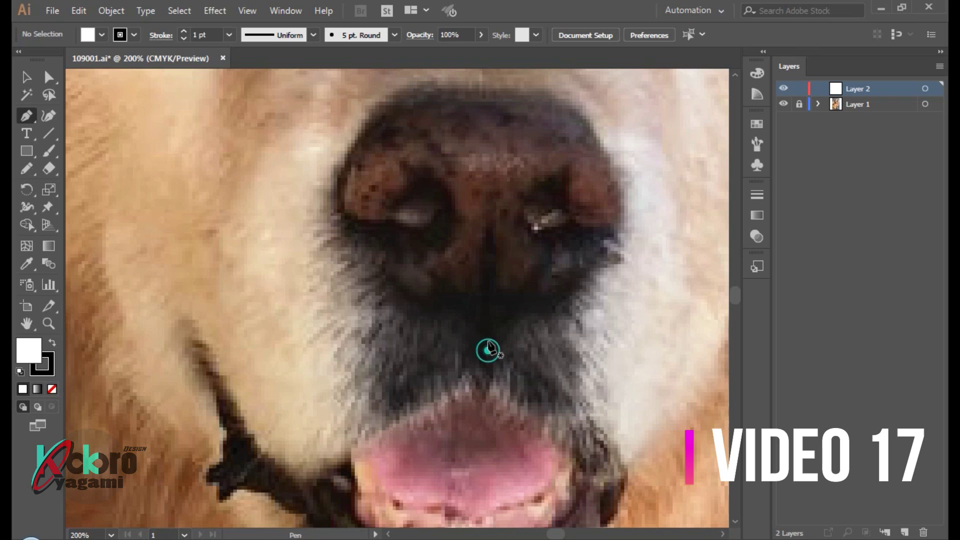
pyautogui.click(488, 350)
pyautogui.moveTo(604, 242); pyautogui.dragTo(628, 181)
# Set the new path's fill to None and its stroke to yellow from Swatches
pyautogui.click(52, 389)
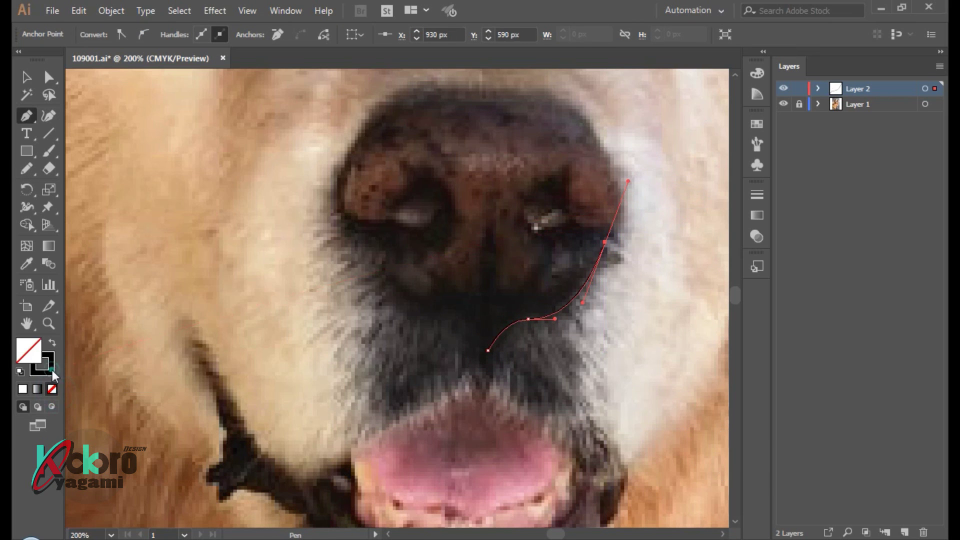
pyautogui.doubleClick(52, 370)
pyautogui.click(620, 182)
pyautogui.click(757, 123)
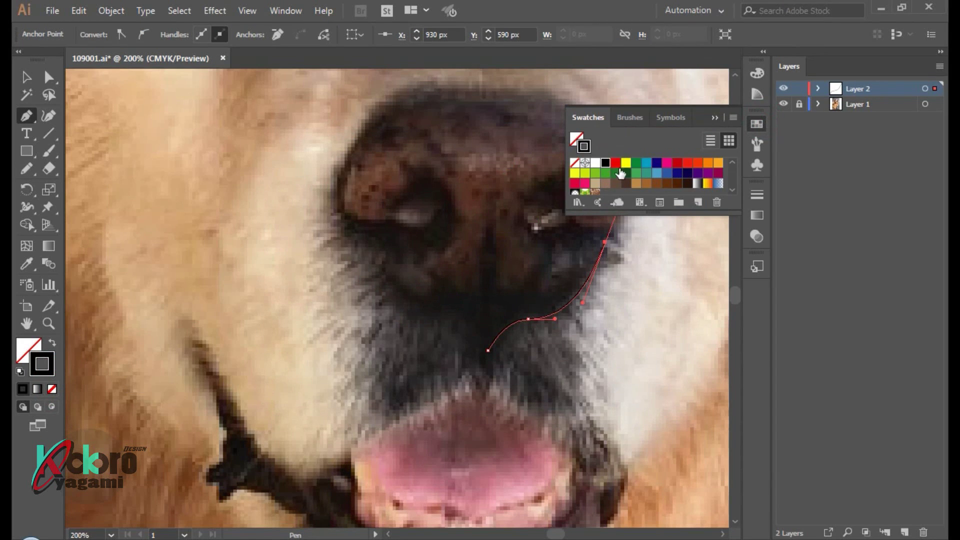
pyautogui.click(716, 118)
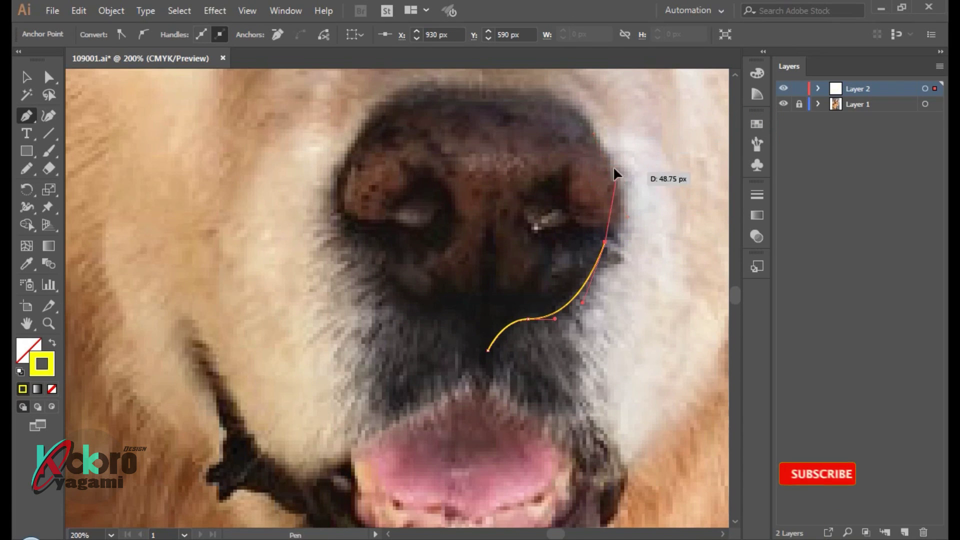
# Carry the outline over the nose top and down its left side, closing it at the start
pyautogui.scroll(5, 450, 90)
pyautogui.hotkey('ctrl', '-')
pyautogui.hotkey('ctrl', '-')
pyautogui.hotkey('ctrl', '-')
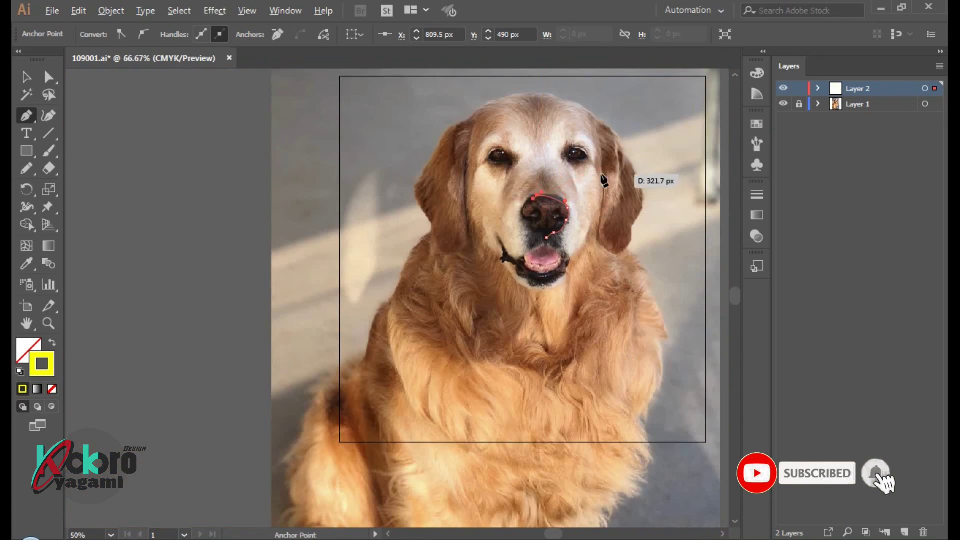
pyautogui.hotkey('ctrl', '+')
pyautogui.hotkey('ctrl', '+')
pyautogui.hscroll(-2, 479, 216)
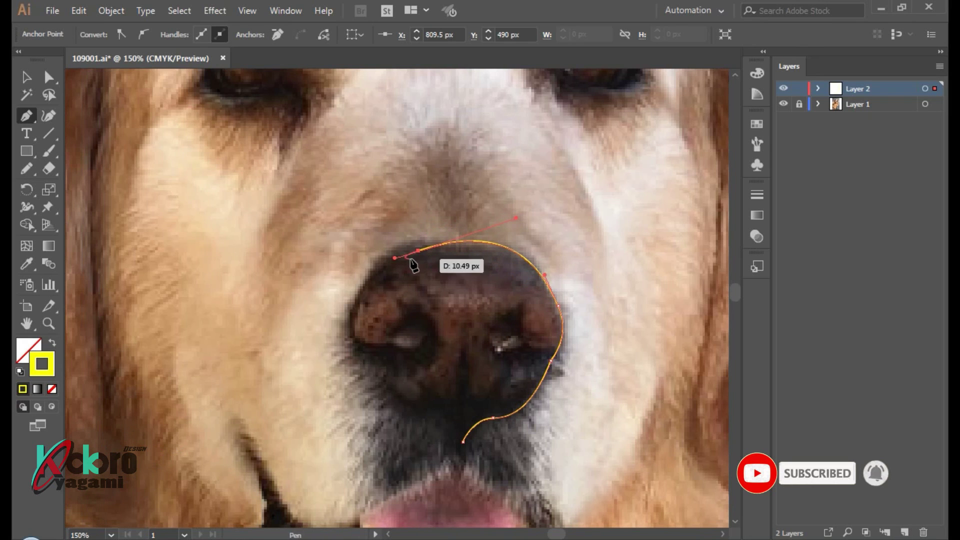
pyautogui.moveTo(400, 250); pyautogui.dragTo(385, 270)
pyautogui.moveTo(352, 330)
pyautogui.mouseDown()
pyautogui.moveTo(358, 373)
pyautogui.moveTo(425, 416)
pyautogui.mouseUp()
pyautogui.click(463, 441)
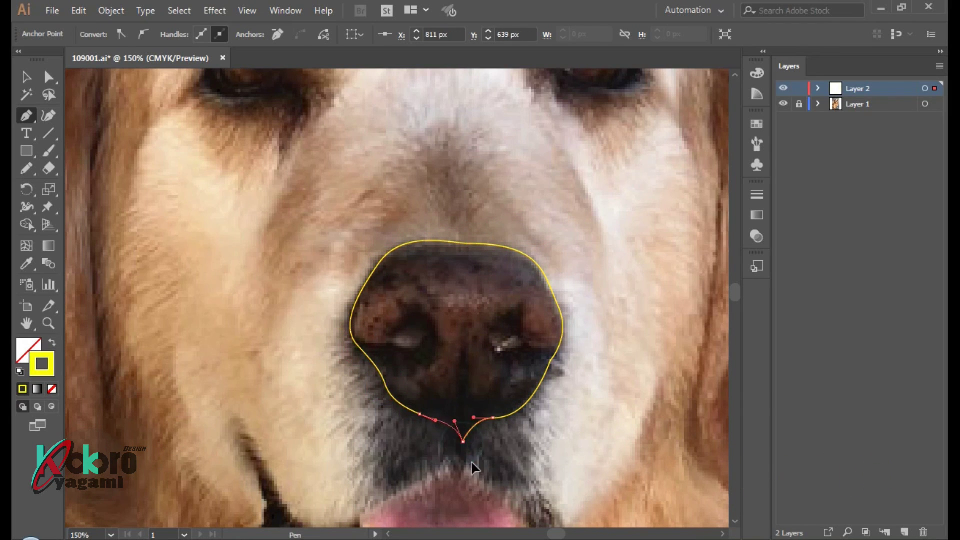
pyautogui.keyDown('ctrl'); pyautogui.click(497, 428); pyautogui.keyUp('ctrl')
pyautogui.hotkey('ctrl', '+')
pyautogui.hotkey('ctrl', '+')
pyautogui.click(424, 313)
# Draw a curled closed outline around the left nostril
pyautogui.moveTo(402, 226)
pyautogui.mouseDown()
pyautogui.moveTo(373, 204)
pyautogui.moveTo(338, 201)
pyautogui.mouseUp()
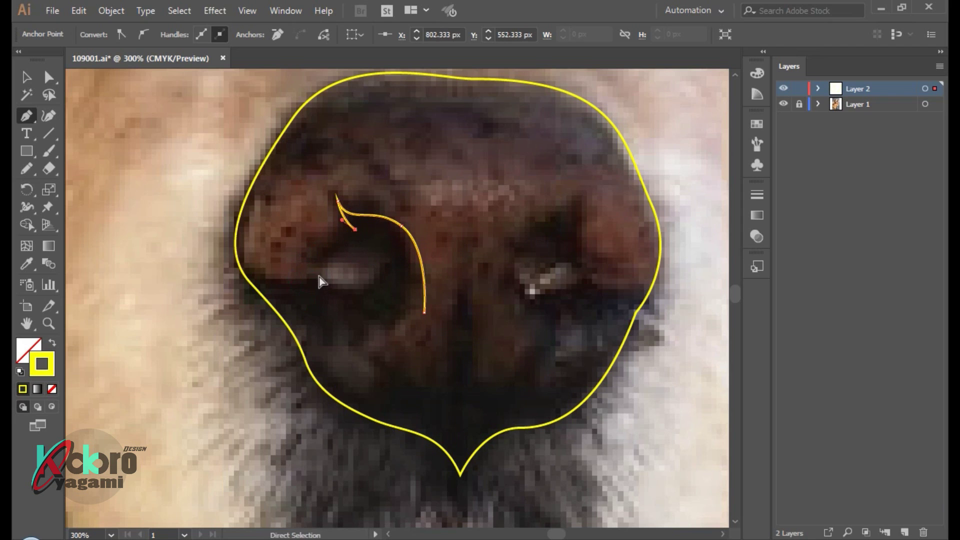
pyautogui.moveTo(244, 249); pyautogui.dragTo(254, 283)
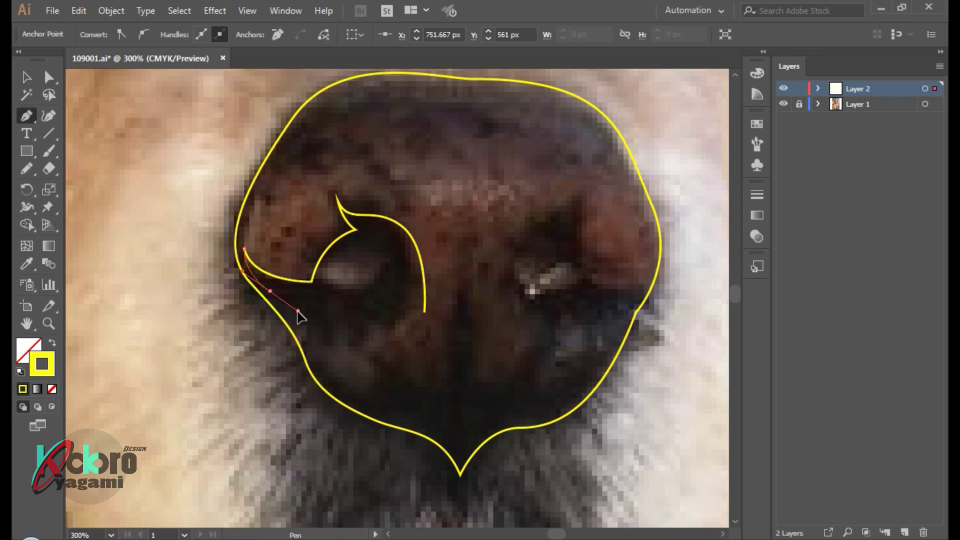
pyautogui.moveTo(326, 336); pyautogui.dragTo(326, 336)
pyautogui.moveTo(397, 295); pyautogui.dragTo(388, 337)
pyautogui.moveTo(425, 306); pyautogui.dragTo(409, 253)
pyautogui.moveTo(429, 321); pyautogui.dragTo(430, 325)
pyautogui.keyDown('ctrl'); pyautogui.click(470, 341); pyautogui.keyUp('ctrl')
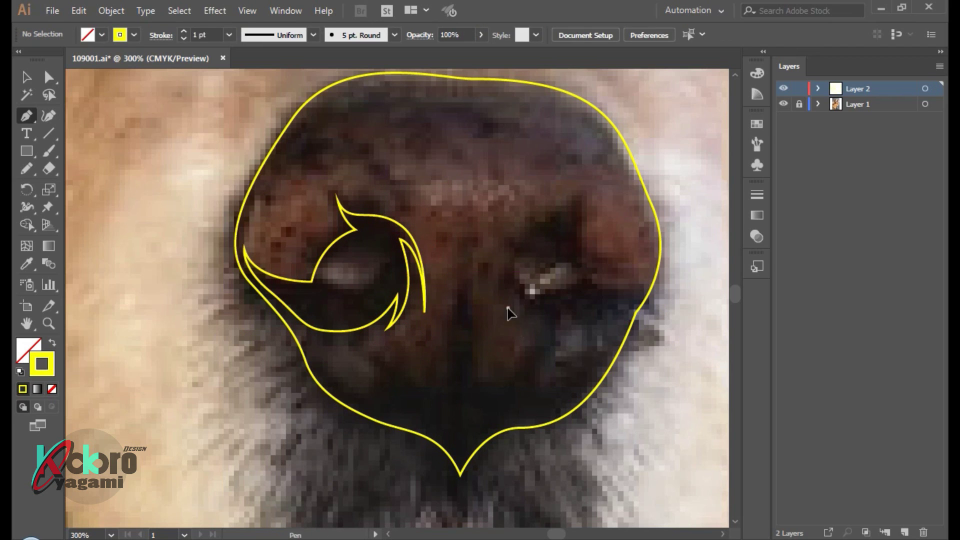
# Draw a closed outline around the right nostril with a sharp pointed tip
pyautogui.click(508, 308)
pyautogui.moveTo(526, 239); pyautogui.dragTo(586, 191)
pyautogui.keyDown('alt'); pyautogui.click(587, 189); pyautogui.keyUp('alt')
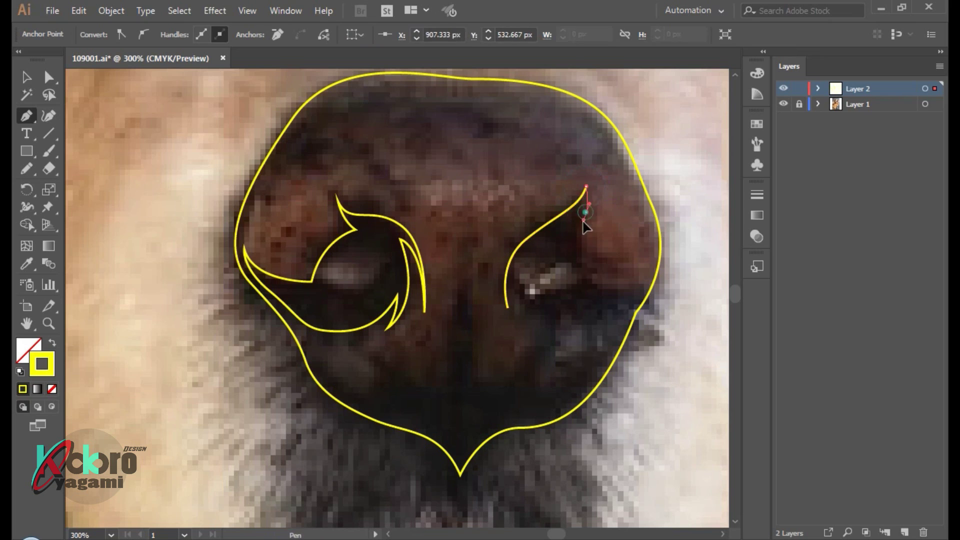
pyautogui.keyDown('ctrl'); pyautogui.click(620, 299); pyautogui.keyUp('ctrl')
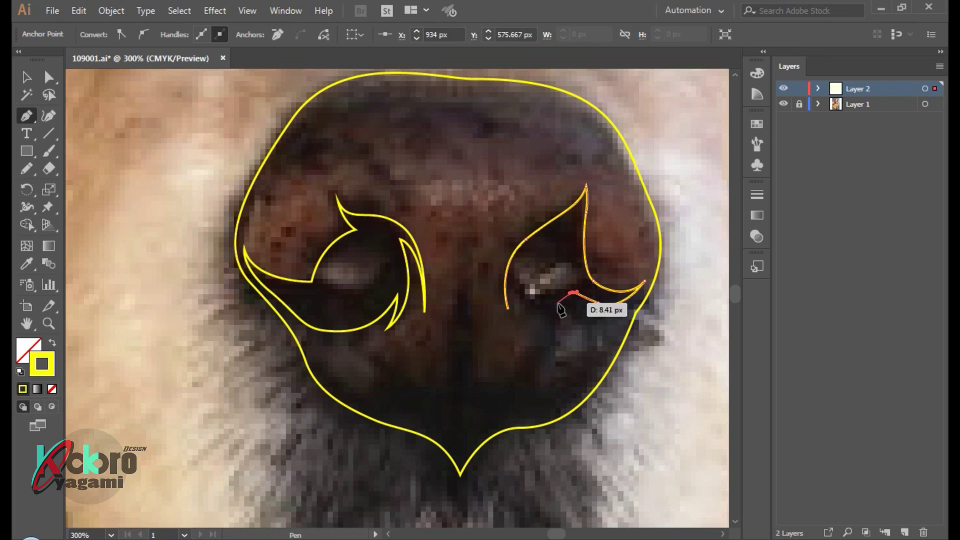
pyautogui.moveTo(549, 308); pyautogui.dragTo(538, 310)
pyautogui.moveTo(516, 269); pyautogui.dragTo(515, 235)
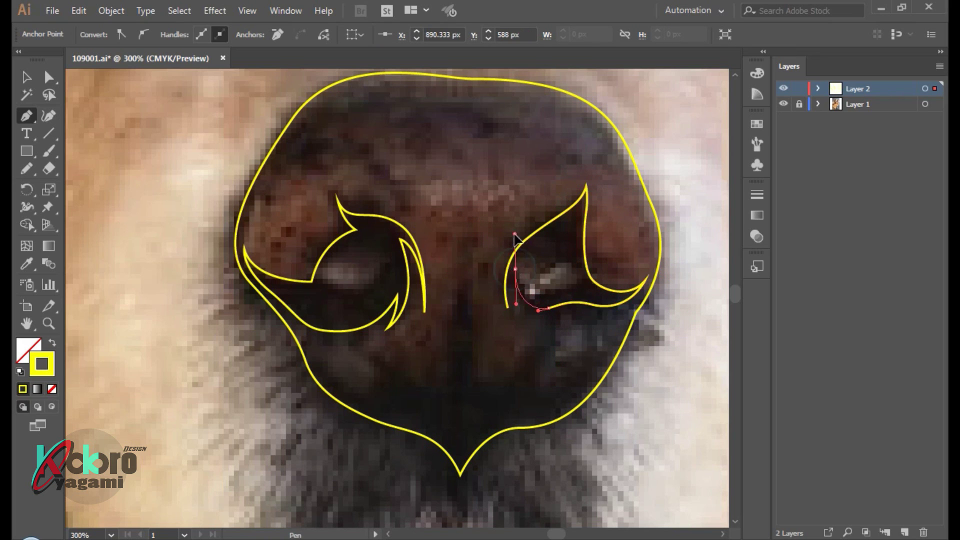
pyautogui.click(509, 308)
pyautogui.click(529, 261)
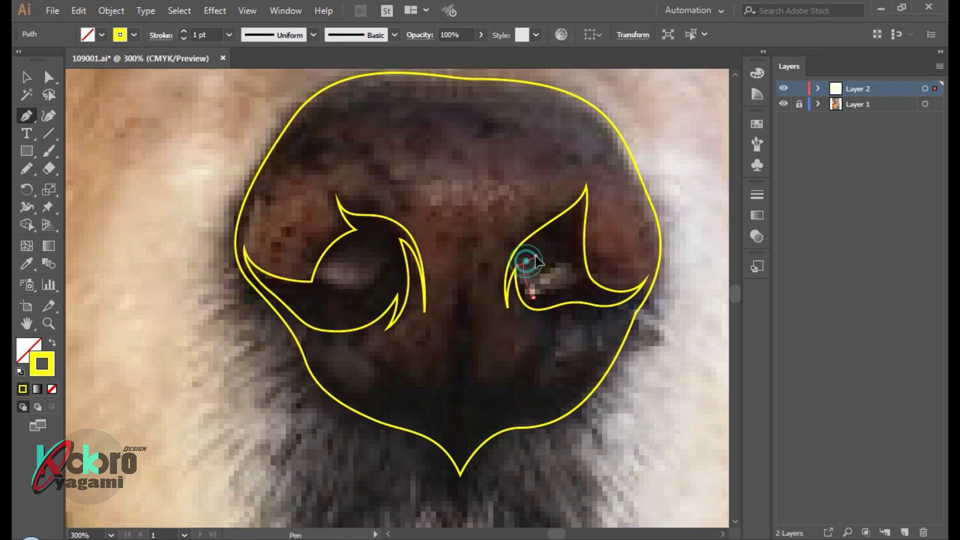
# Add inner opening shapes in both nostrils and begin a stroke beside the left nostril
pyautogui.click(582, 271)
pyautogui.moveTo(552, 299); pyautogui.dragTo(551, 307)
pyautogui.keyDown('ctrl'); pyautogui.click(425, 300); pyautogui.keyUp('ctrl')
pyautogui.click(358, 300)
pyautogui.moveTo(391, 257); pyautogui.dragTo(328, 270)
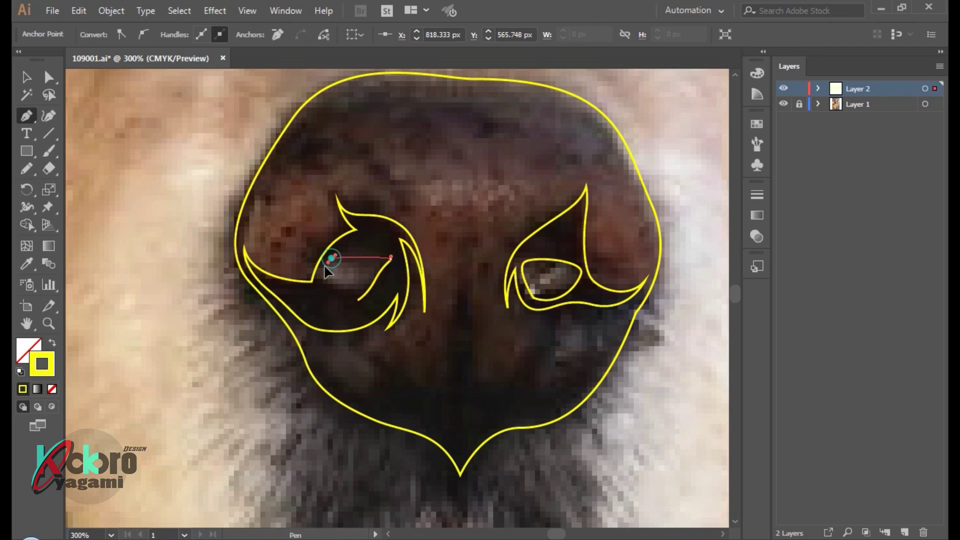
pyautogui.keyDown('ctrl'); pyautogui.click(281, 333); pyautogui.keyUp('ctrl')
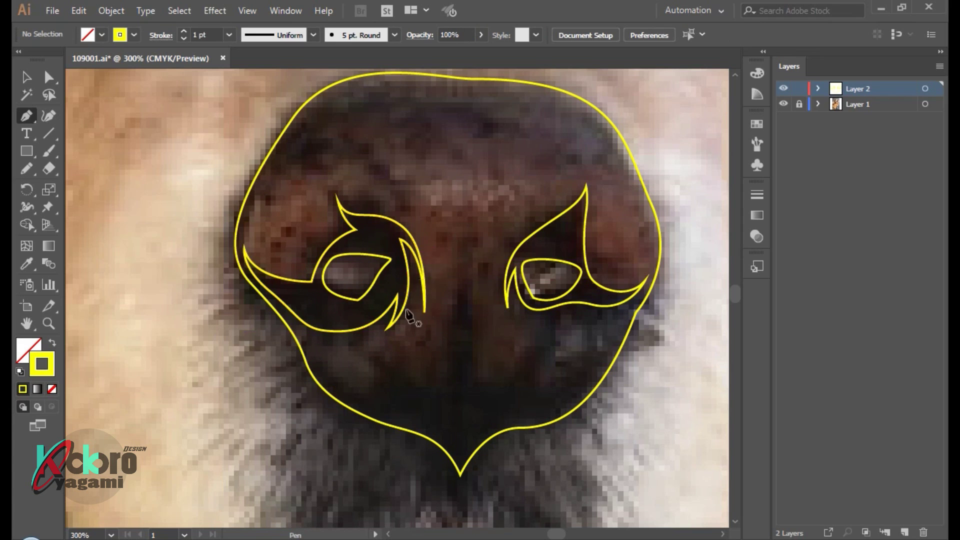
pyautogui.click(414, 254)
pyautogui.moveTo(384, 339); pyautogui.dragTo(359, 348)
# Finish the strokes under the left nostril, at the right edge, and under the right nostril
pyautogui.click(357, 429)
pyautogui.keyDown('ctrl'); pyautogui.click(380, 450); pyautogui.keyUp('ctrl')
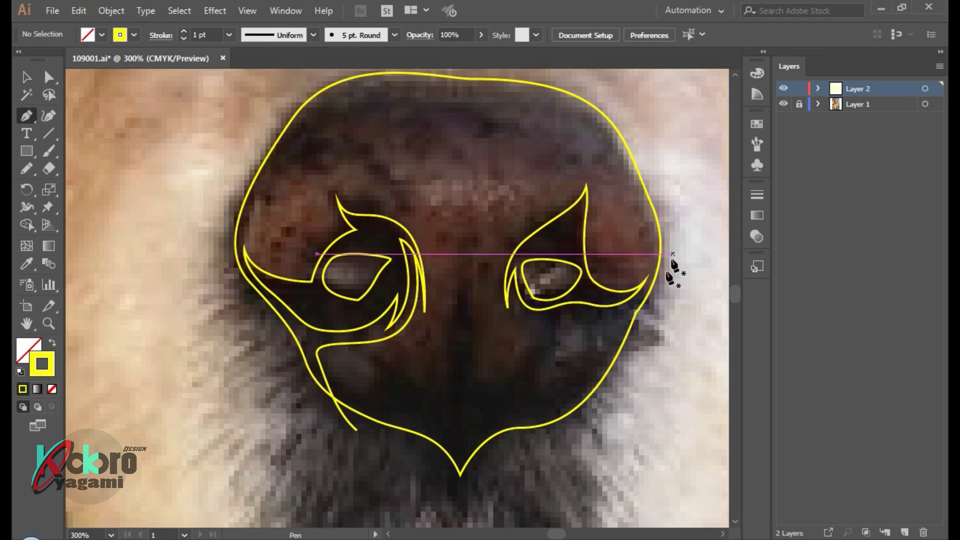
pyautogui.click(645, 282)
pyautogui.keyDown('ctrl'); pyautogui.click(664, 312); pyautogui.keyUp('ctrl')
pyautogui.click(508, 307)
pyautogui.moveTo(591, 334); pyautogui.dragTo(600, 343)
pyautogui.click(557, 429)
pyautogui.keyDown('ctrl'); pyautogui.click(532, 452); pyautogui.keyUp('ctrl')
# Draw the wavy lower shape with a central spike rising up the nose
pyautogui.moveTo(372, 402); pyautogui.dragTo(418, 418)
pyautogui.moveTo(377, 363); pyautogui.dragTo(369, 344)
pyautogui.click(457, 425)
pyautogui.moveTo(433, 400); pyautogui.dragTo(473, 422)
pyautogui.click(466, 266)
pyautogui.click(522, 363)
pyautogui.moveTo(537, 396); pyautogui.dragTo(580, 388)
pyautogui.click(599, 343)
pyautogui.keyDown('ctrl'); pyautogui.click(645, 333); pyautogui.keyUp('ctrl')
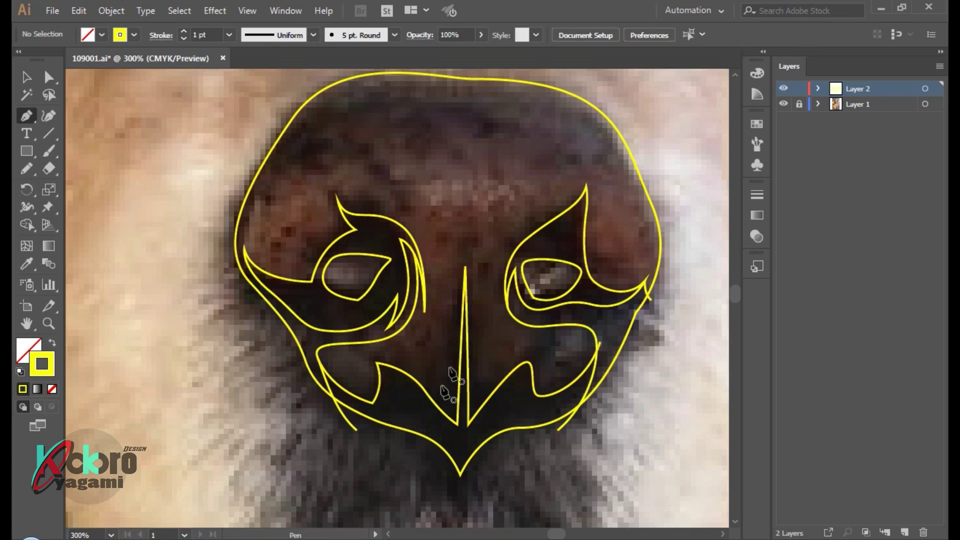
# Add small curves under both nostrils and an arc across the nose top
pyautogui.moveTo(439, 418); pyautogui.dragTo(375, 358)
pyautogui.keyDown('ctrl'); pyautogui.click(506, 402); pyautogui.keyUp('ctrl')
pyautogui.moveTo(555, 322); pyautogui.dragTo(570, 302)
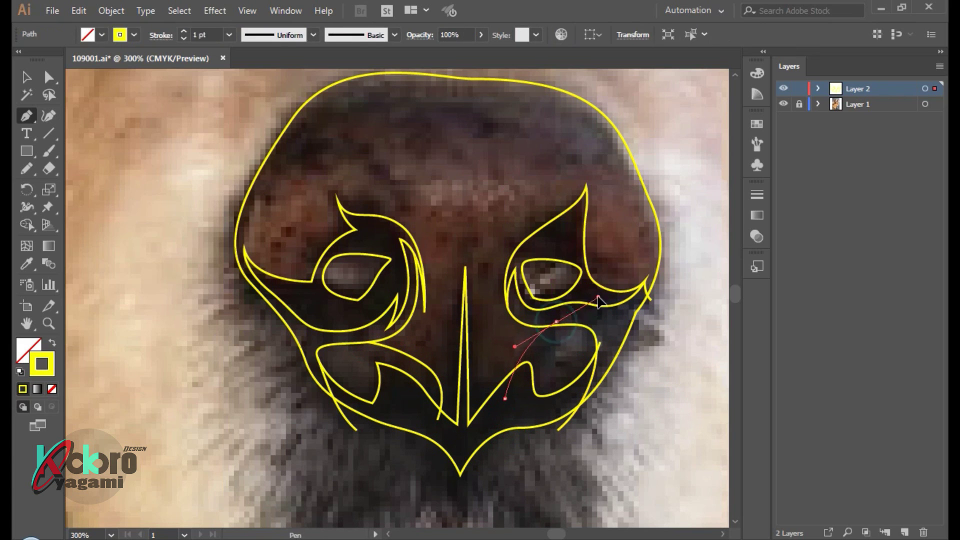
pyautogui.moveTo(227, 263)
pyautogui.mouseDown()
pyautogui.moveTo(208, 269)
pyautogui.moveTo(236, 240)
pyautogui.mouseUp()
pyautogui.hotkey('ctrl', 'z')
pyautogui.moveTo(395, 140); pyautogui.dragTo(644, 208)
pyautogui.moveTo(665, 272); pyautogui.dragTo(686, 343)
pyautogui.keyDown('ctrl'); pyautogui.click(404, 180); pyautogui.keyUp('ctrl')
# Draw a second curve across the nose's upper left and top, down the right side
pyautogui.moveTo(265, 266); pyautogui.dragTo(312, 203)
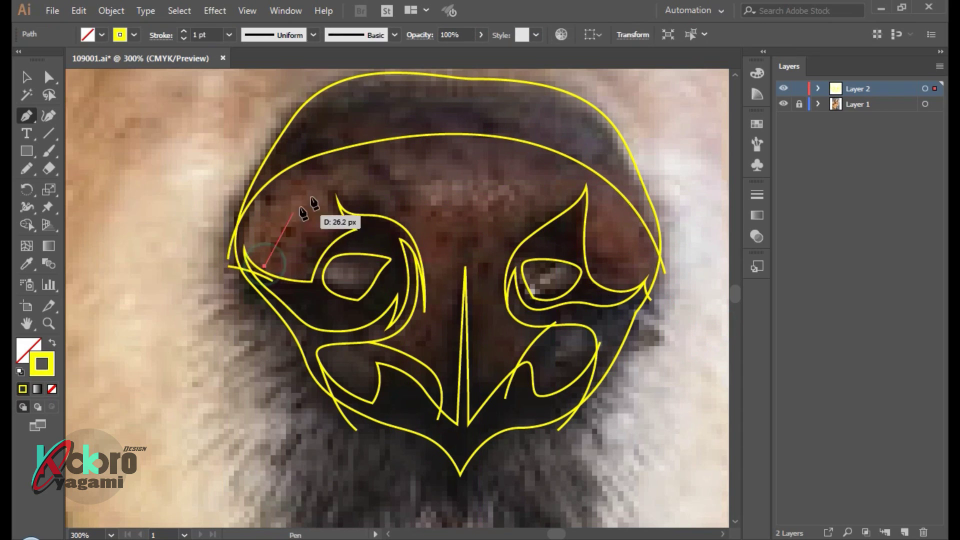
pyautogui.moveTo(364, 186); pyautogui.dragTo(395, 194)
pyautogui.moveTo(595, 186); pyautogui.dragTo(610, 170)
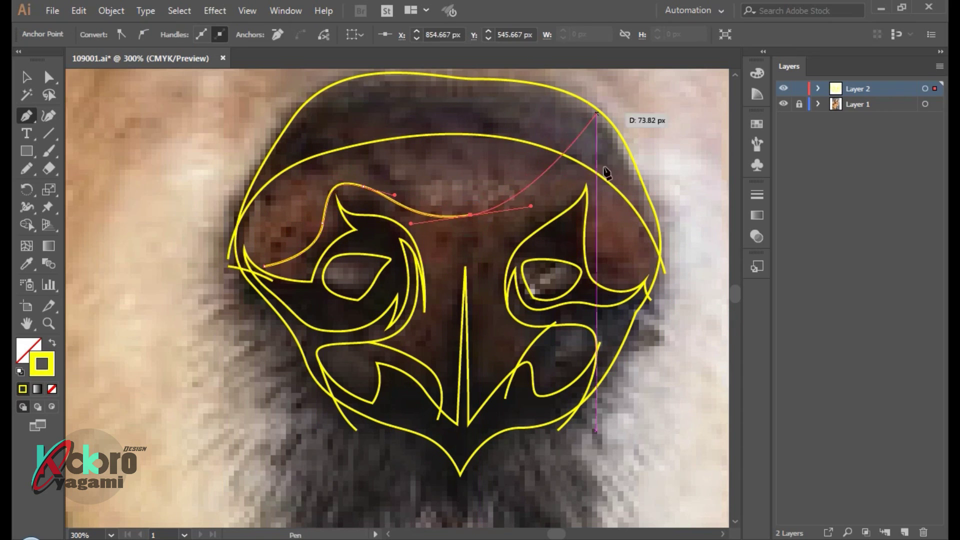
pyautogui.moveTo(629, 257); pyautogui.dragTo(669, 265)
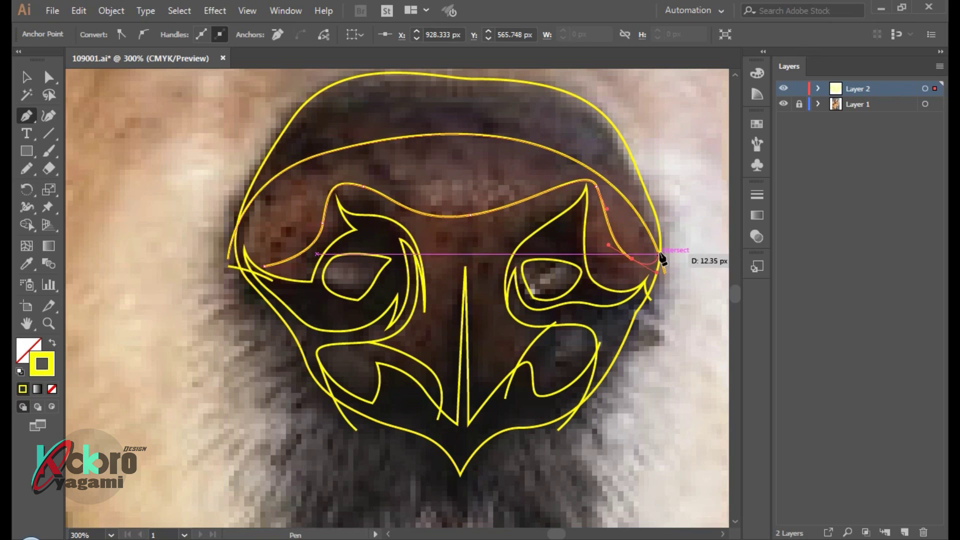
# Finish the top curve, reshape its left end, and make a first lens attempt across the top
pyautogui.keyDown('ctrl'); pyautogui.click(707, 235); pyautogui.keyUp('ctrl')
pyautogui.moveTo(264, 266); pyautogui.dragTo(280, 273)
pyautogui.keyDown('ctrl'); pyautogui.click(205, 297); pyautogui.keyUp('ctrl')
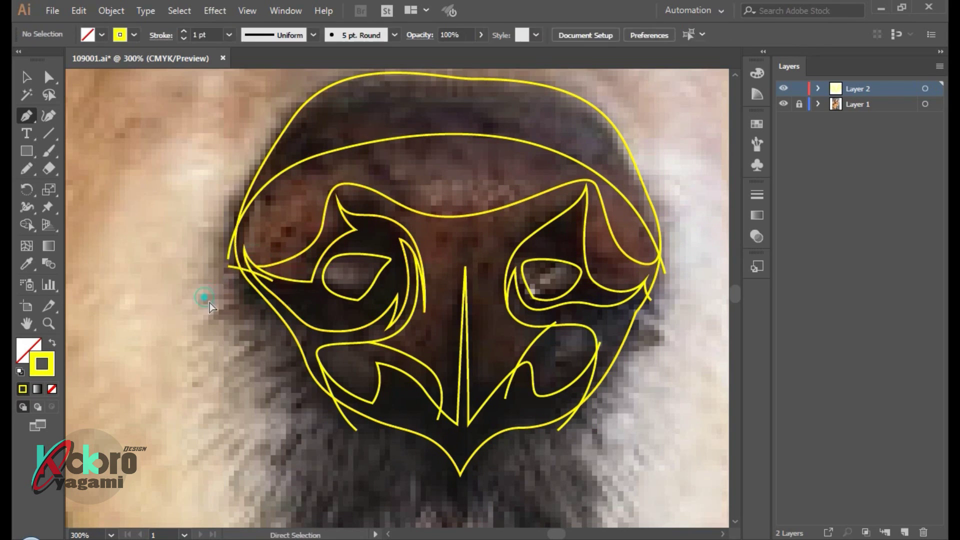
pyautogui.click(358, 168)
pyautogui.moveTo(437, 208); pyautogui.dragTo(482, 208)
pyautogui.moveTo(545, 176); pyautogui.dragTo(560, 188)
pyautogui.click(356, 170)
pyautogui.keyDown('ctrl'); pyautogui.click(257, 392); pyautogui.keyUp('ctrl')
# Redraw a closed lens-shaped path across the top of the nose
pyautogui.click(357, 167)
pyautogui.moveTo(442, 203); pyautogui.dragTo(483, 202)
pyautogui.moveTo(530, 166); pyautogui.dragTo(533, 165)
pyautogui.click(363, 171)
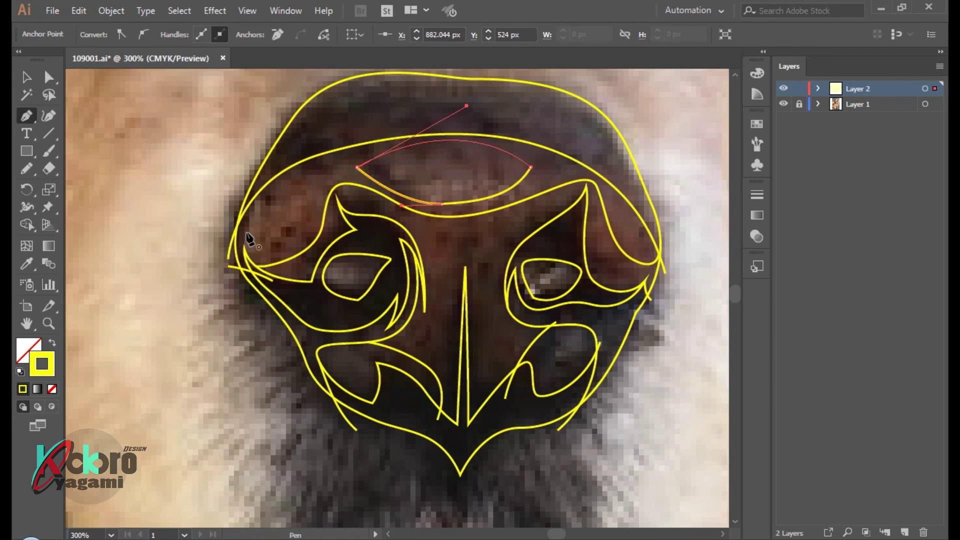
# Draw teardrop shapes curving up along the nose's left and right edges
pyautogui.keyDown('ctrl'); pyautogui.click(257, 231); pyautogui.keyUp('ctrl')
pyautogui.moveTo(262, 259); pyautogui.dragTo(280, 257)
pyautogui.moveTo(312, 215); pyautogui.dragTo(323, 184)
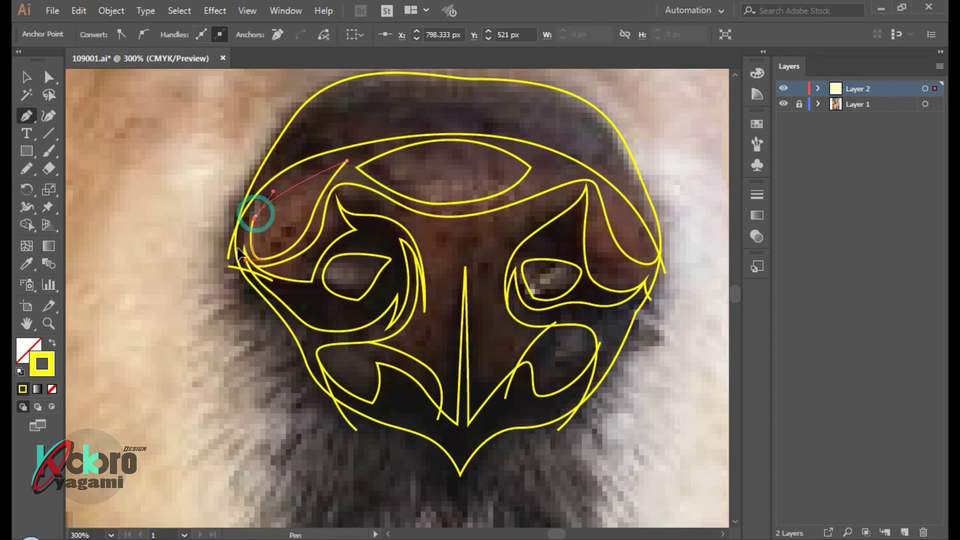
pyautogui.click(645, 253)
pyautogui.moveTo(610, 209); pyautogui.dragTo(600, 182)
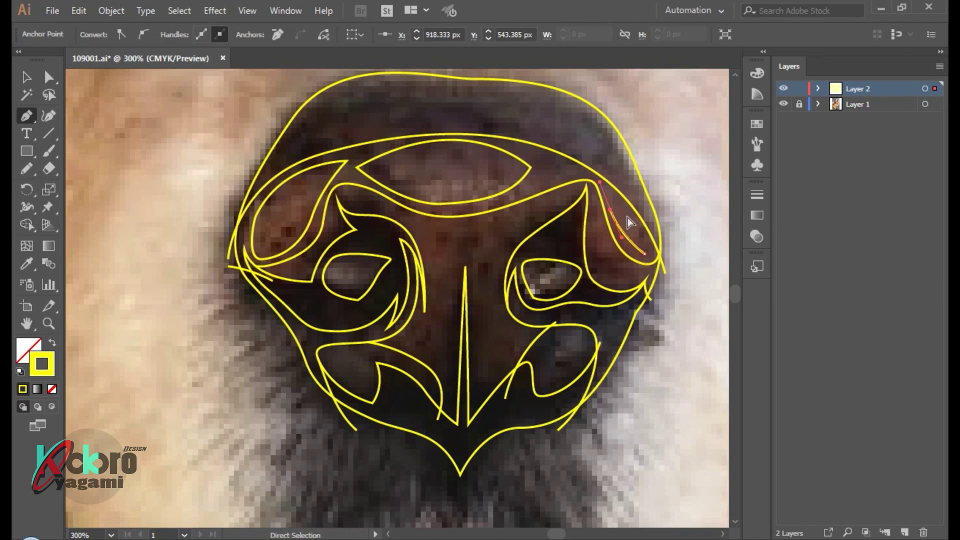
# Draw another arc over the nose top toward the upper left, then zoom out to 200%
pyautogui.click(544, 165)
pyautogui.moveTo(367, 102); pyautogui.dragTo(373, 118)
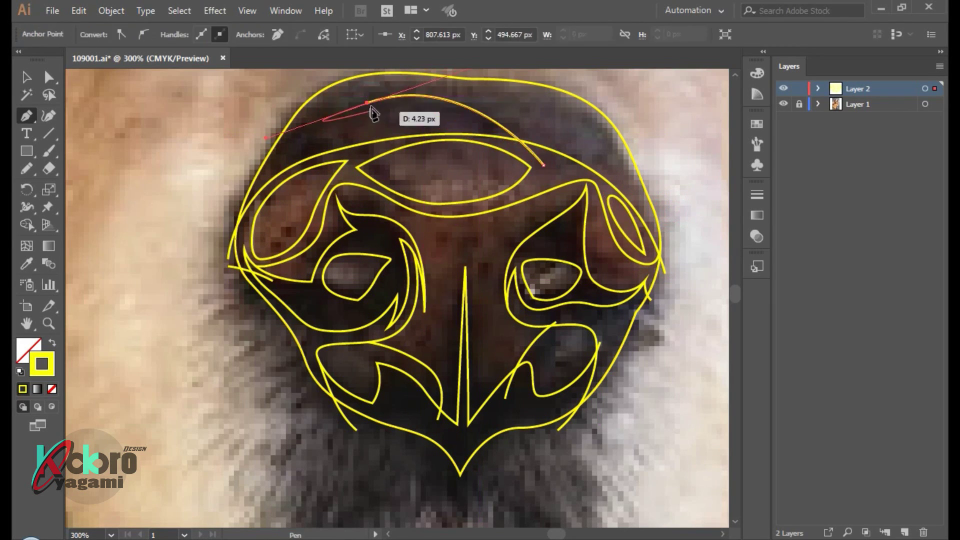
pyautogui.scroll(5, 421, 89)
pyautogui.moveTo(431, 335); pyautogui.dragTo(467, 333)
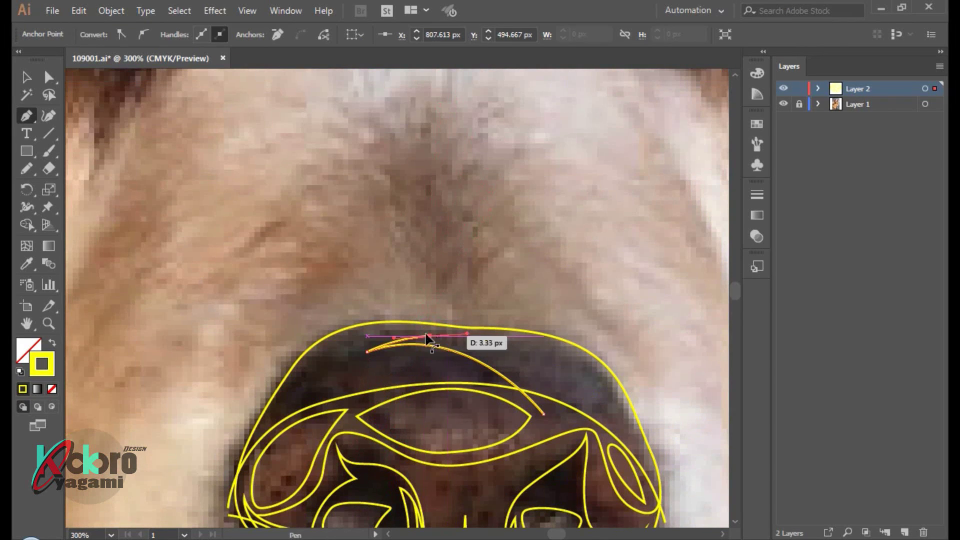
pyautogui.hotkey('ctrl', '-')
pyautogui.scroll(-1, 389, 319)
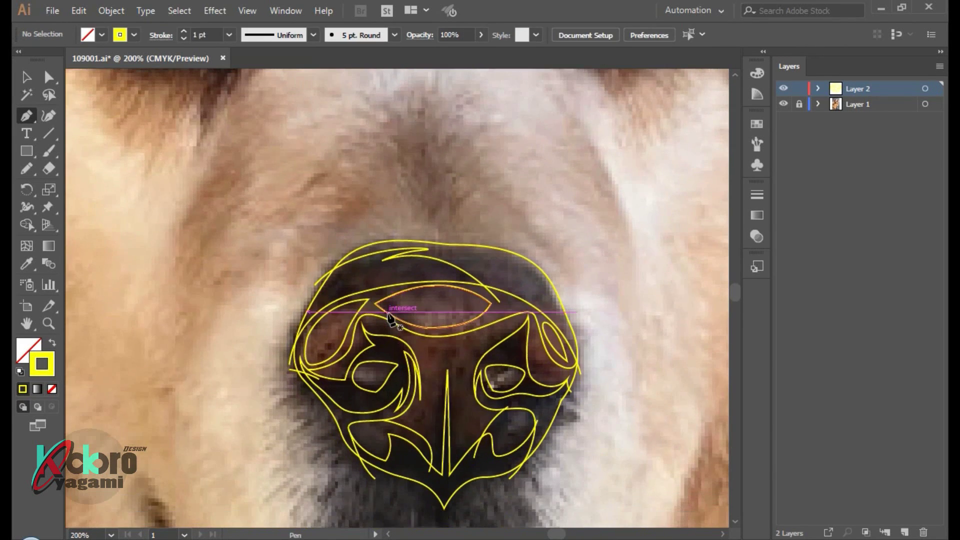
# Trace a closed outline around the dog's left eye
pyautogui.scroll(5, 344, 201)
pyautogui.scroll(2, 371, 315)
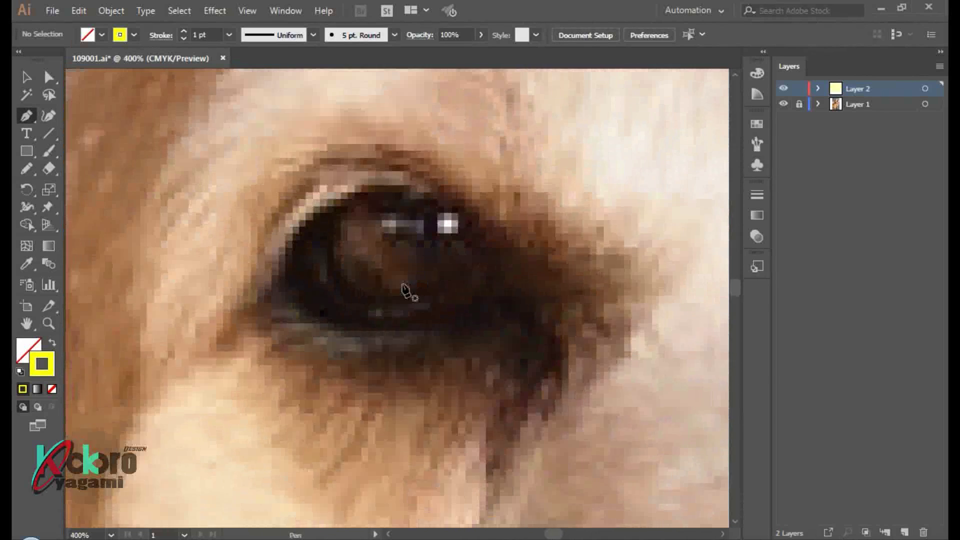
pyautogui.click(490, 325)
pyautogui.moveTo(445, 274); pyautogui.dragTo(430, 227)
pyautogui.moveTo(256, 190); pyautogui.dragTo(256, 190)
pyautogui.click(337, 178)
pyautogui.moveTo(276, 325); pyautogui.dragTo(321, 336)
pyautogui.moveTo(435, 310); pyautogui.dragTo(468, 284)
pyautogui.click(490, 325)
pyautogui.keyDown('ctrl'); pyautogui.click(539, 306); pyautogui.keyUp('ctrl')
# Draw a closed inner shape following the eye's contour
pyautogui.click(260, 239)
pyautogui.moveTo(276, 312); pyautogui.dragTo(308, 330)
pyautogui.moveTo(416, 306); pyautogui.dragTo(437, 284)
pyautogui.moveTo(425, 241); pyautogui.dragTo(411, 220)
pyautogui.moveTo(323, 202); pyautogui.dragTo(304, 207)
pyautogui.moveTo(261, 238); pyautogui.dragTo(252, 274)
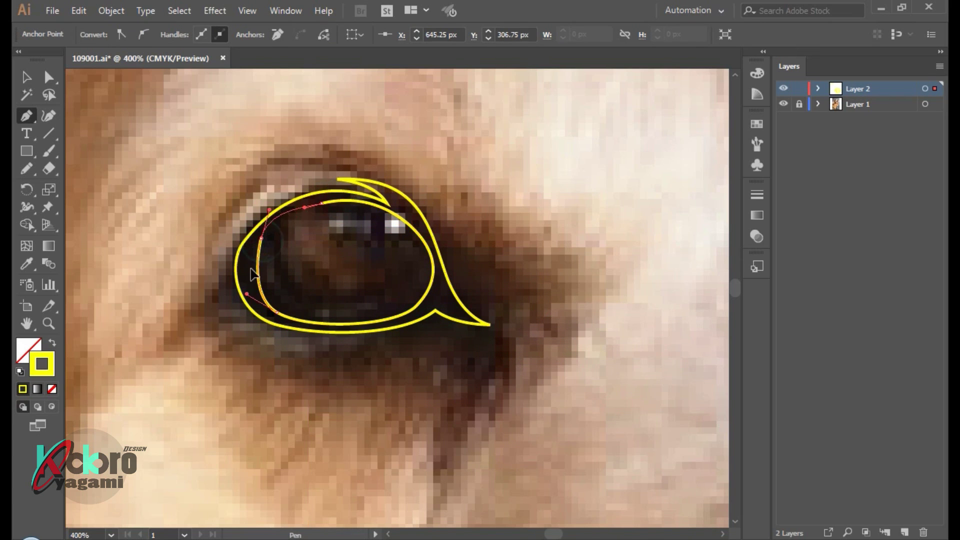
pyautogui.keyDown('ctrl'); pyautogui.click(308, 372); pyautogui.keyUp('ctrl')
# Add a curved inner stroke toward the upper lid and a closed shape along the lower lid
pyautogui.click(275, 222)
pyautogui.moveTo(382, 284); pyautogui.dragTo(498, 243)
pyautogui.moveTo(323, 205); pyautogui.dragTo(323, 152)
pyautogui.keyDown('ctrl'); pyautogui.click(380, 255); pyautogui.keyUp('ctrl')
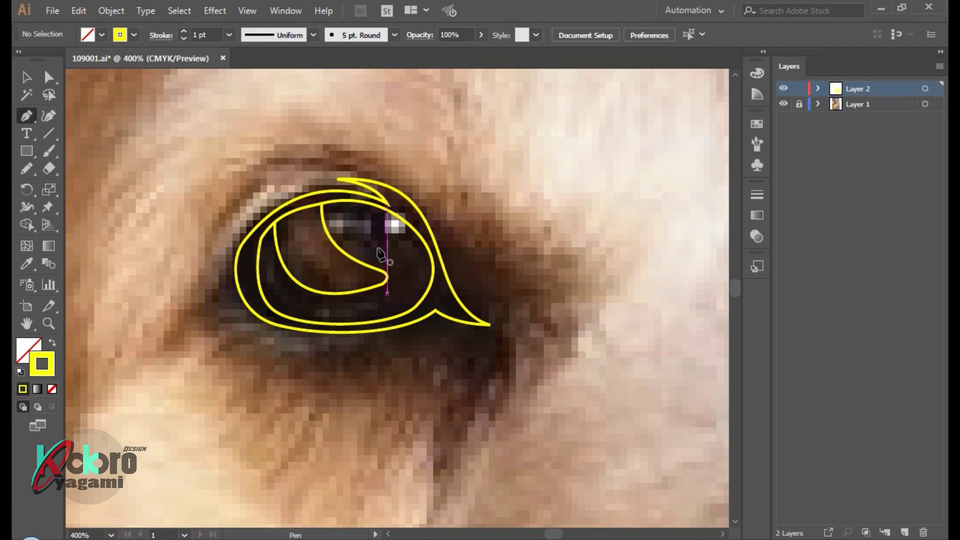
pyautogui.click(390, 293)
pyautogui.moveTo(275, 261); pyautogui.dragTo(264, 236)
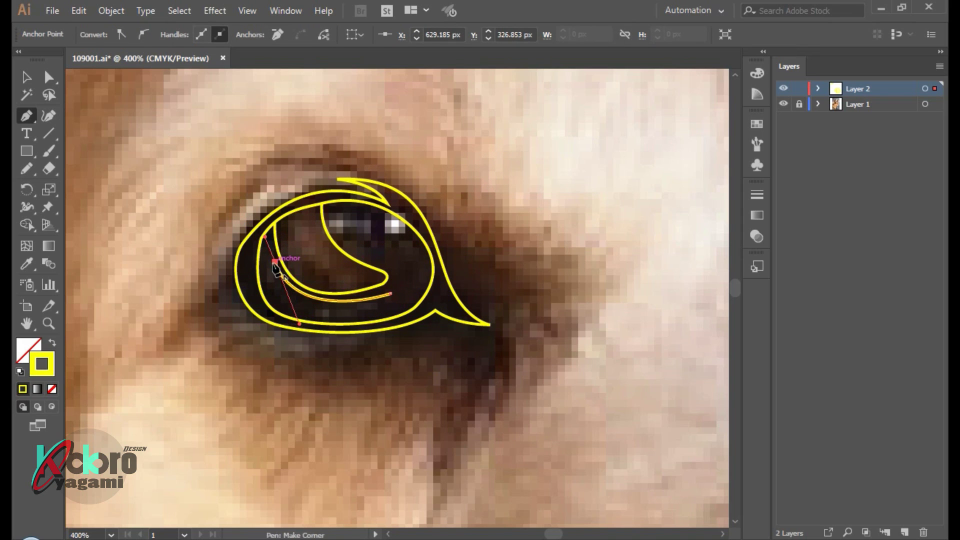
pyautogui.click(390, 293)
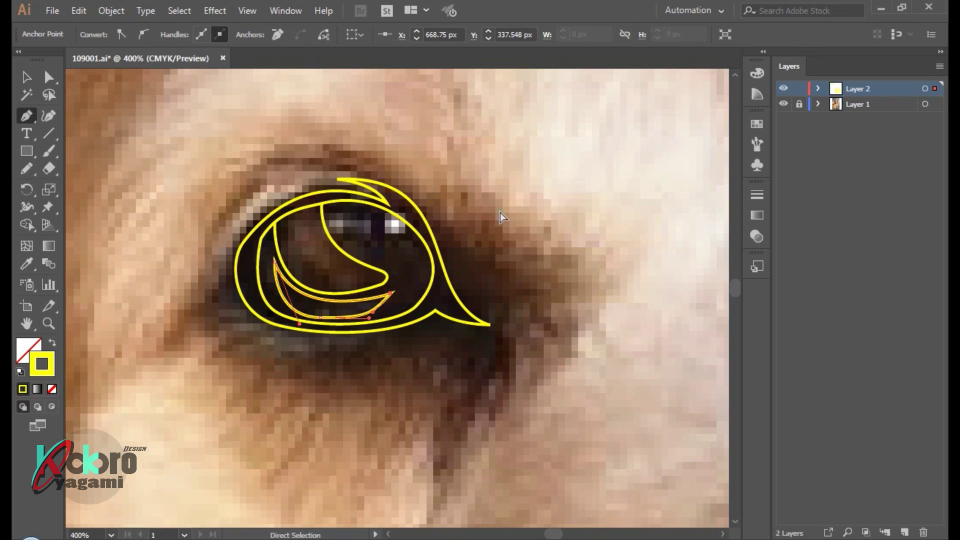
# Draw a closed inner shape in the eye's upper right
pyautogui.keyDown('ctrl'); pyautogui.click(500, 212); pyautogui.keyUp('ctrl')
pyautogui.click(414, 261)
pyautogui.moveTo(348, 236)
pyautogui.mouseDown()
pyautogui.moveTo(332, 230)
pyautogui.moveTo(352, 189)
pyautogui.mouseUp()
pyautogui.moveTo(415, 261); pyautogui.dragTo(431, 328)
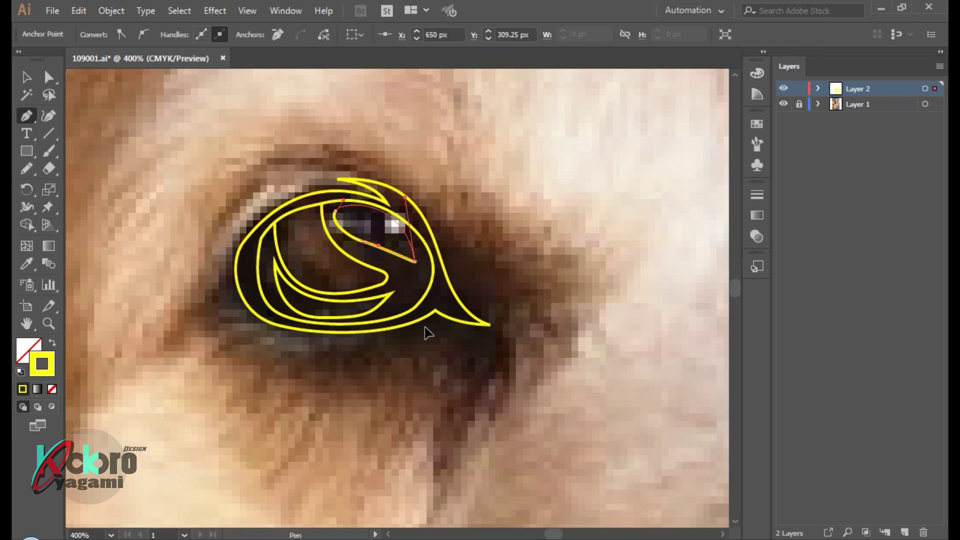
pyautogui.keyDown('ctrl'); pyautogui.click(496, 194); pyautogui.keyUp('ctrl')
# Draw a small ellipse as the eye's catchlight highlight
pyautogui.press('l')
pyautogui.moveTo(397, 231); pyautogui.dragTo(397, 236)
pyautogui.scroll(-5, 409, 185)
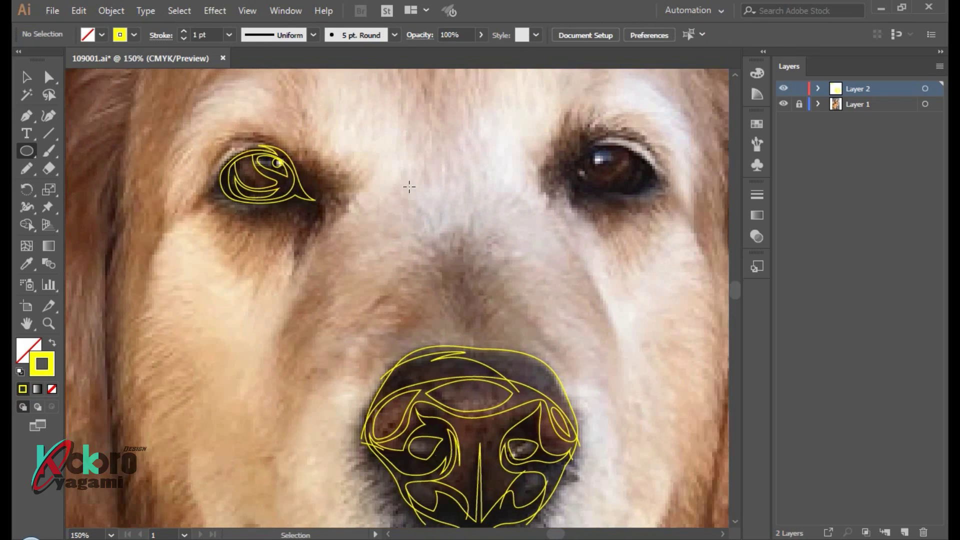
# Trace the right eye's outline along the upper and lower lids
pyautogui.scroll(2, 572, 221)
pyautogui.scroll(3, 389, 177)
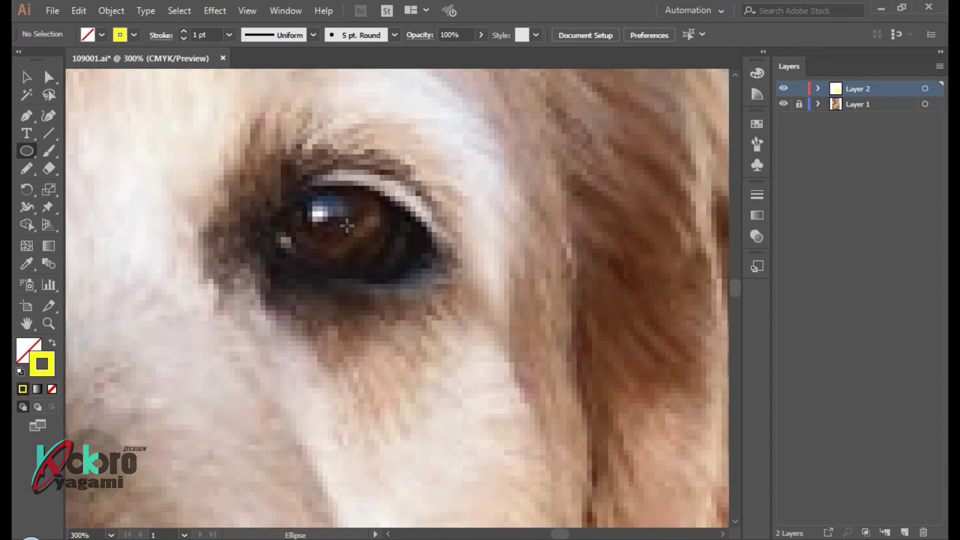
pyautogui.click(248, 250)
pyautogui.moveTo(338, 160); pyautogui.dragTo(290, 213)
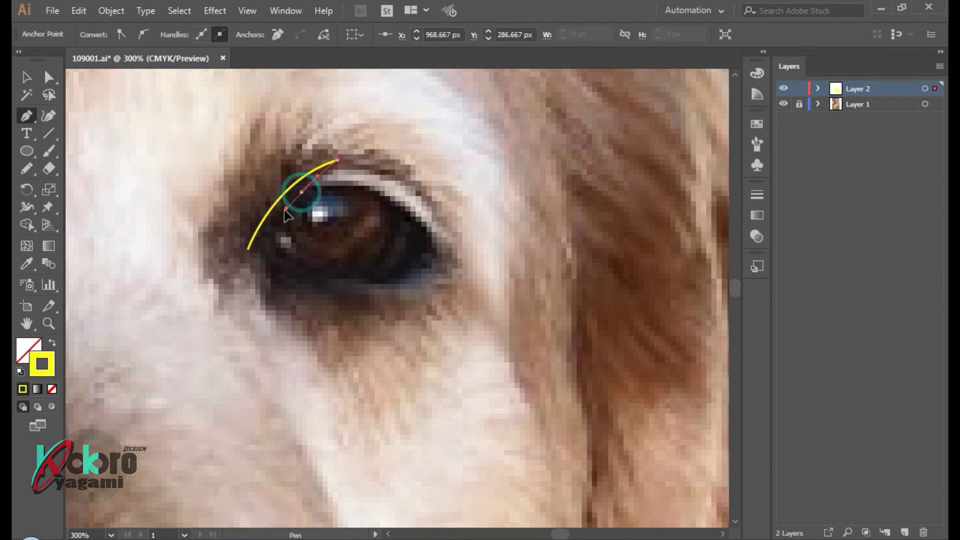
pyautogui.keyDown('alt'); pyautogui.click(302, 193); pyautogui.keyUp('alt')
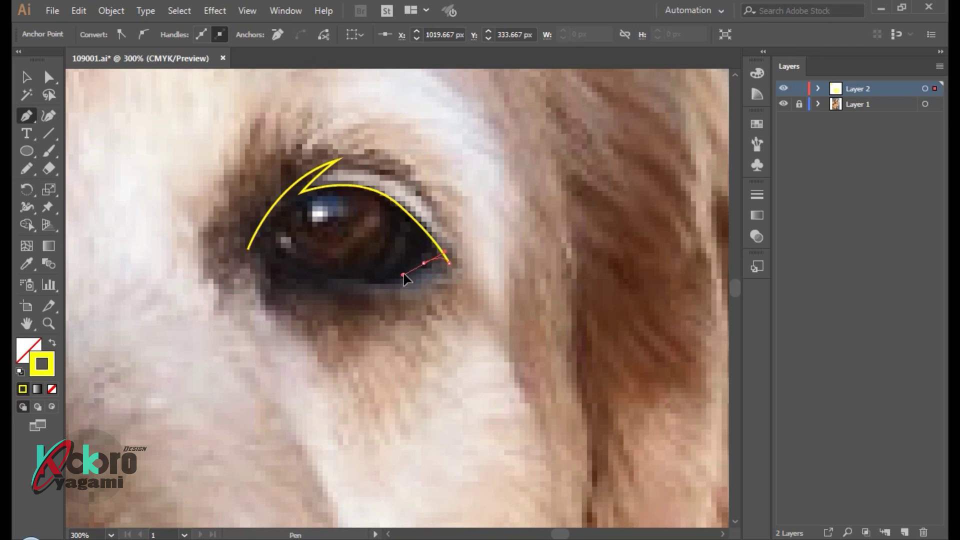
pyautogui.click(249, 251)
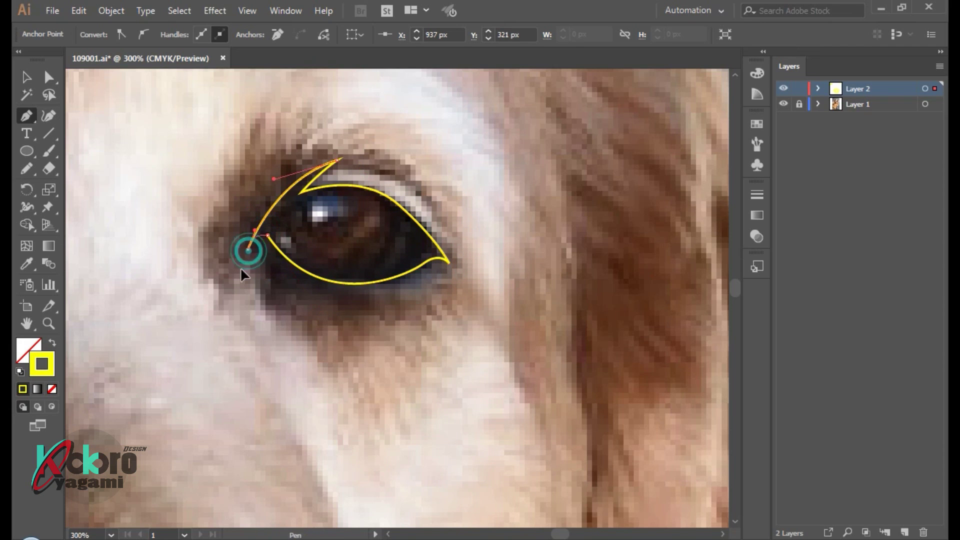
pyautogui.keyDown('ctrl'); pyautogui.click(299, 296); pyautogui.keyUp('ctrl')
# Draw the curved inner shape inside the right eye
pyautogui.click(277, 221)
pyautogui.moveTo(348, 193); pyautogui.dragTo(381, 199)
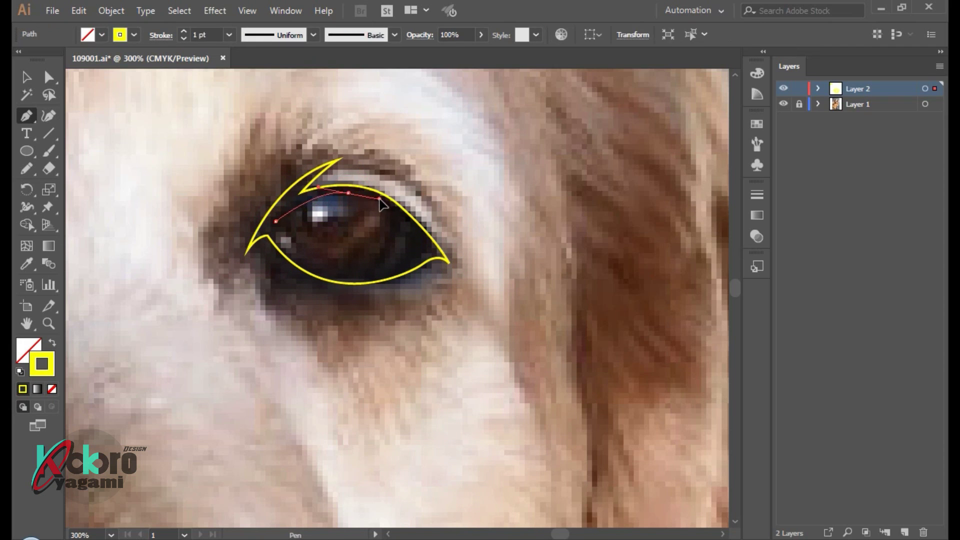
pyautogui.moveTo(413, 238); pyautogui.dragTo(416, 245)
pyautogui.moveTo(321, 278)
pyautogui.mouseDown()
pyautogui.moveTo(350, 275)
pyautogui.moveTo(345, 282)
pyautogui.mouseUp()
pyautogui.click(276, 220)
# Draw the iris and pupil curves inside the right eye
pyautogui.keyDown('ctrl'); pyautogui.click(322, 337); pyautogui.keyUp('ctrl')
pyautogui.click(390, 207)
pyautogui.keyDown('ctrl'); pyautogui.click(311, 311); pyautogui.keyUp('ctrl')
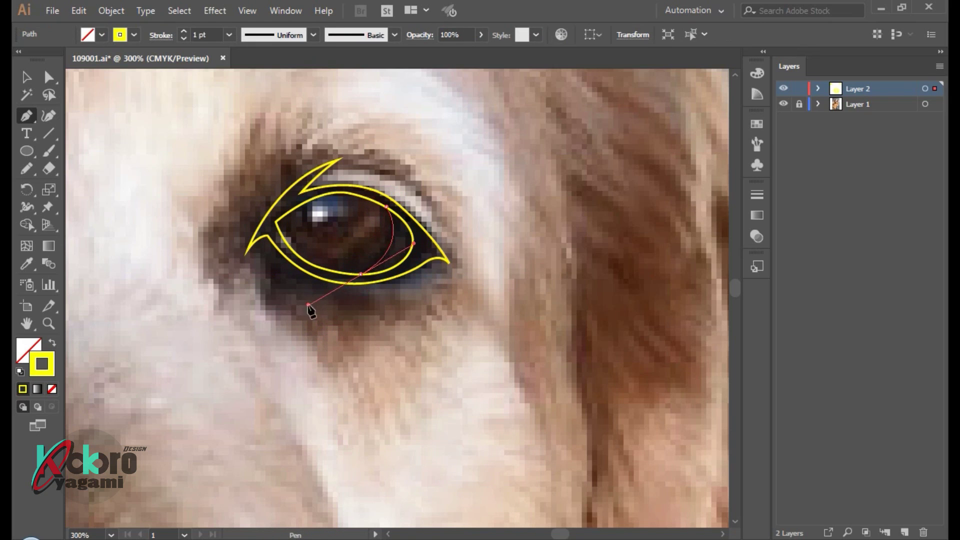
pyautogui.moveTo(297, 207); pyautogui.dragTo(354, 233)
pyautogui.click(374, 198)
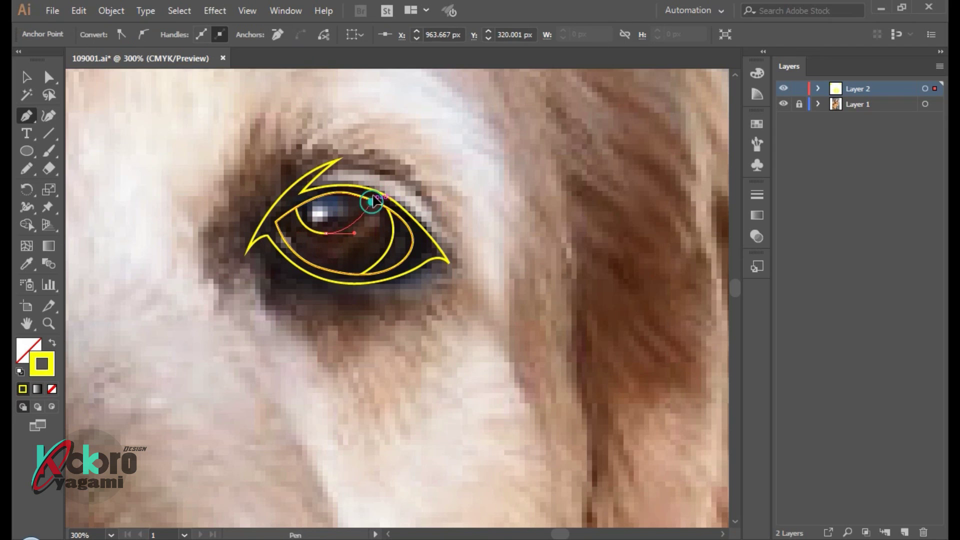
pyautogui.keyDown('ctrl'); pyautogui.click(437, 165); pyautogui.keyUp('ctrl')
pyautogui.click(353, 214)
pyautogui.click(328, 200)
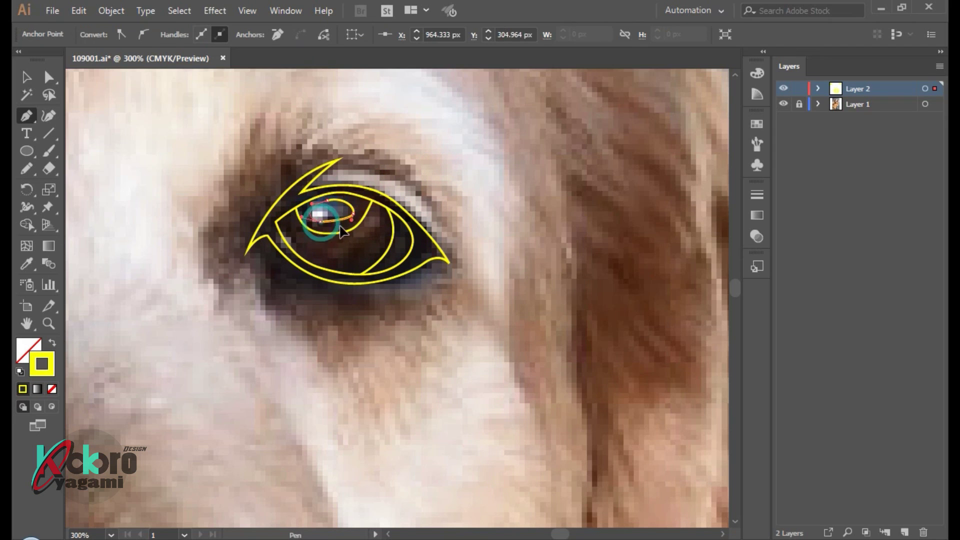
# Add a tiny catchlight ellipse and a final curve across the iris
pyautogui.moveTo(325, 212); pyautogui.dragTo(327, 216)
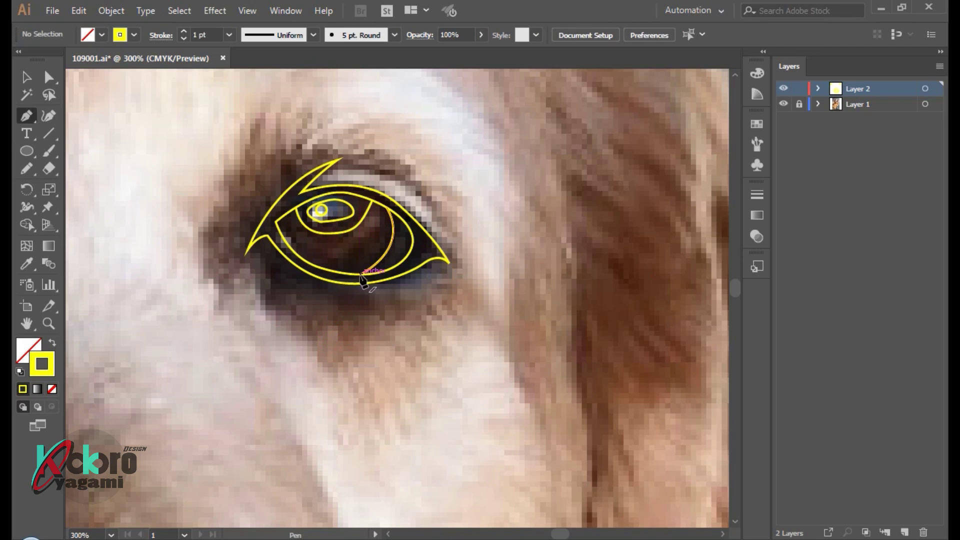
pyautogui.moveTo(299, 228); pyautogui.dragTo(341, 258)
pyautogui.moveTo(372, 216); pyautogui.dragTo(376, 220)
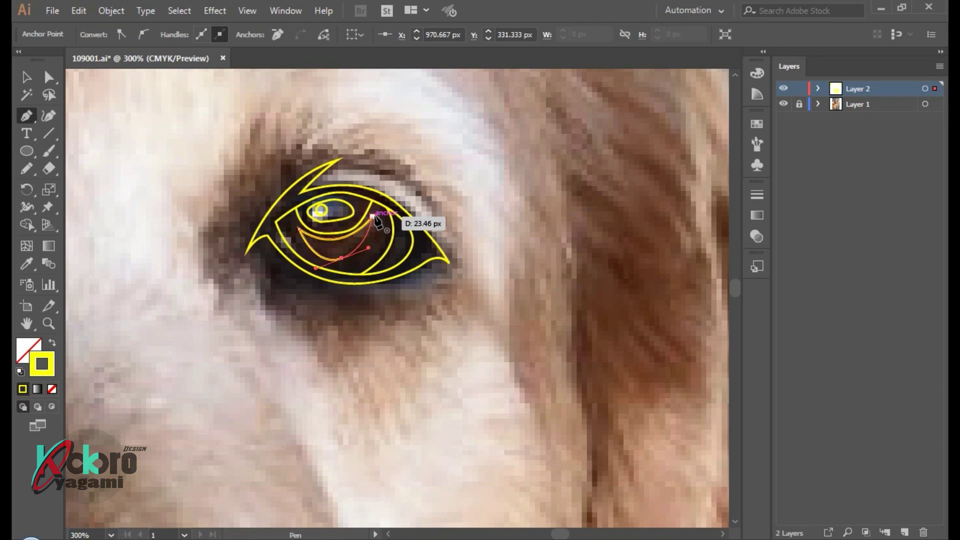
pyautogui.keyDown('ctrl'); pyautogui.click(428, 159); pyautogui.keyUp('ctrl')
# Duplicate Layer 2 into Layer 2 copy and hide the copy
pyautogui.scroll(-2, 427, 159)
pyautogui.hscroll(-3, 405, 160)
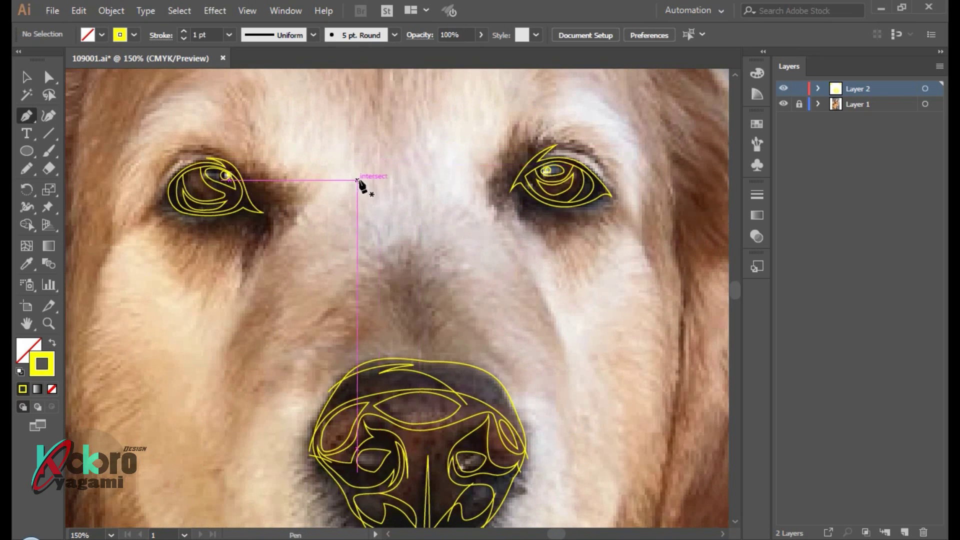
pyautogui.scroll(-2, 359, 181)
pyautogui.moveTo(911, 533); pyautogui.dragTo(906, 533)
pyautogui.click(797, 90)
# Select all the line art and make the nose paths a Live Paint group
pyautogui.click(27, 79)
pyautogui.hotkey('ctrl', 'a')
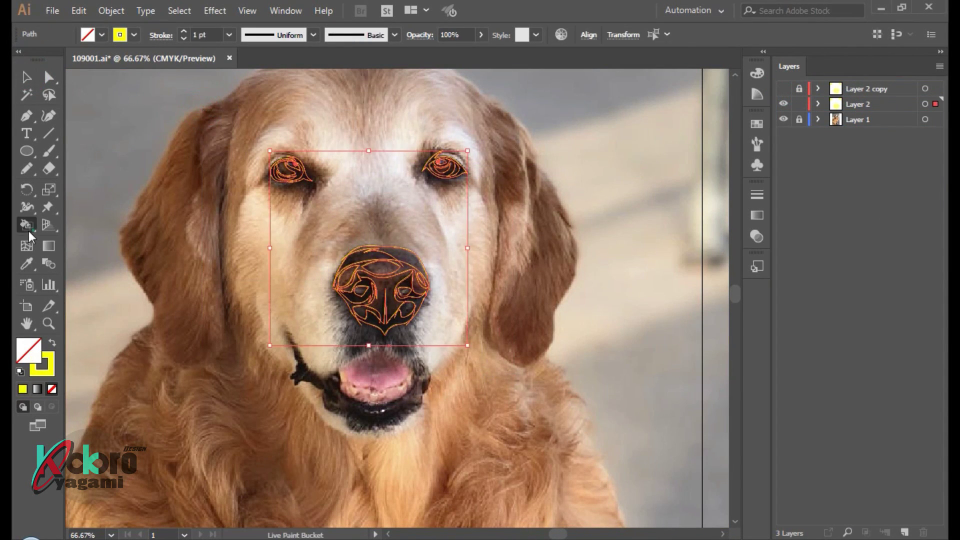
pyautogui.click(28, 226)
pyautogui.scroll(3, 383, 281)
pyautogui.click(409, 272)
# Fill the nose regions around the right nostril black, sampling a dark brown
pyautogui.scroll(1, 354, 385)
pyautogui.click(368, 322)
pyautogui.click(293, 231)
pyautogui.click(510, 231)
pyautogui.keyDown('alt'); pyautogui.click(408, 214); pyautogui.keyUp('alt')
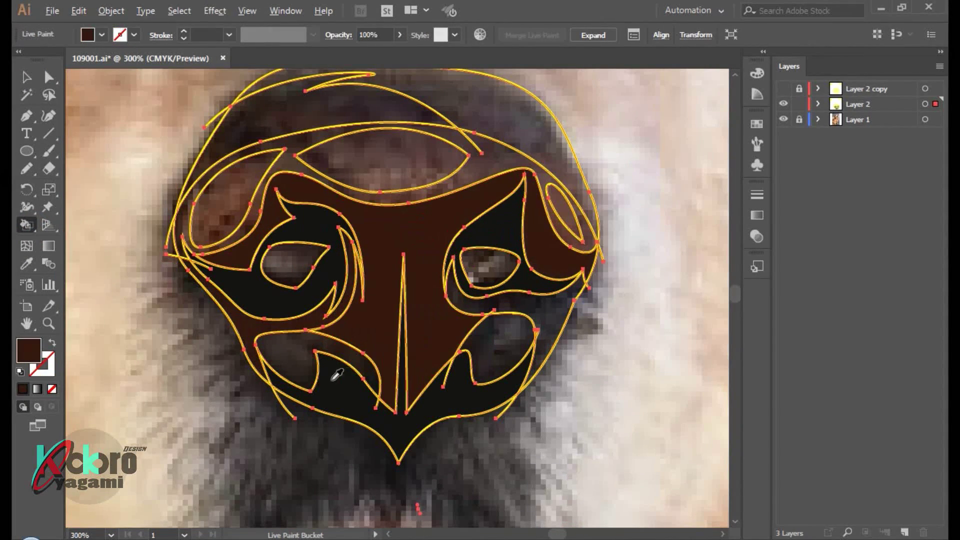
pyautogui.keyDown('alt'); pyautogui.click(445, 328); pyautogui.keyUp('alt')
pyautogui.click(499, 231)
# Fill both nostrils grey-brown, the area below dark grey, and lower regions brown
pyautogui.keyDown('alt'); pyautogui.click(292, 262); pyautogui.keyUp('alt')
pyautogui.click(490, 271)
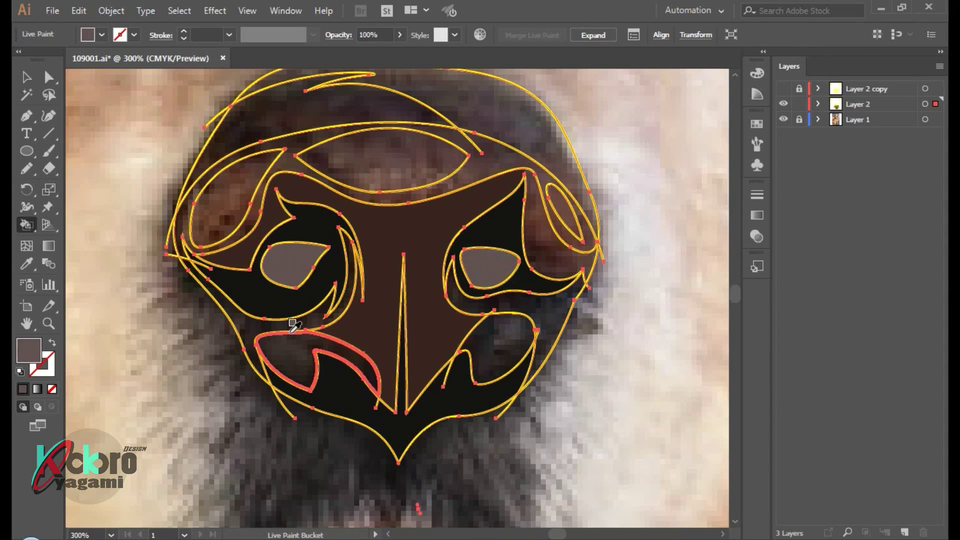
pyautogui.keyDown('alt'); pyautogui.click(380, 300); pyautogui.keyUp('alt')
pyautogui.click(559, 317)
pyautogui.keyDown('alt'); pyautogui.click(513, 345); pyautogui.keyUp('alt')
pyautogui.click(506, 350)
pyautogui.click(294, 350)
# Undo unwanted brown fills on the top oval and left side, then fill the lower-left brown
pyautogui.scroll(2, 393, 214)
pyautogui.click(392, 215)
pyautogui.click(247, 225)
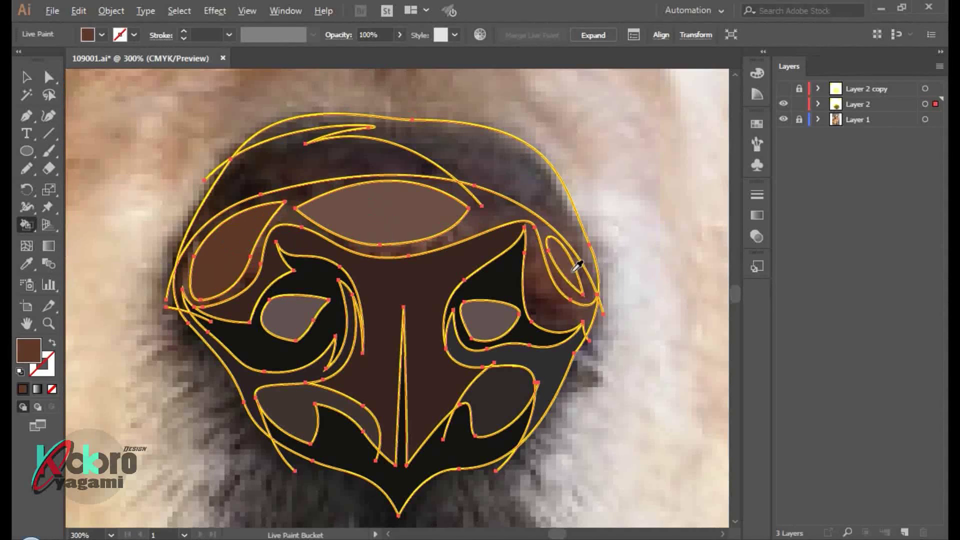
pyautogui.hotkey('ctrl', 'z')
pyautogui.hotkey('ctrl', 'z')
pyautogui.hotkey('ctrl', 'z')
pyautogui.press('v')
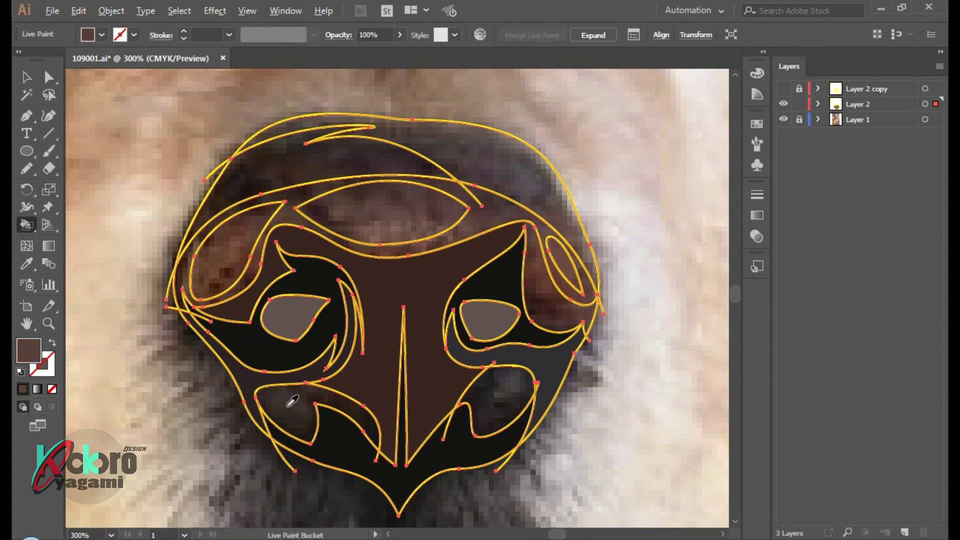
pyautogui.click(293, 400)
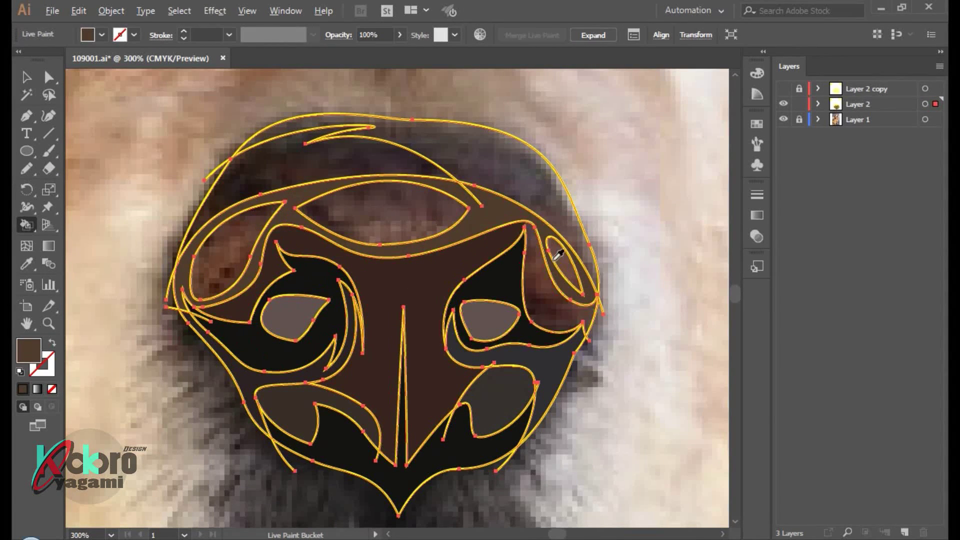
# Fill the top oval light mauve-brown, the left side brown, and the right side and top band dark
pyautogui.click(400, 223)
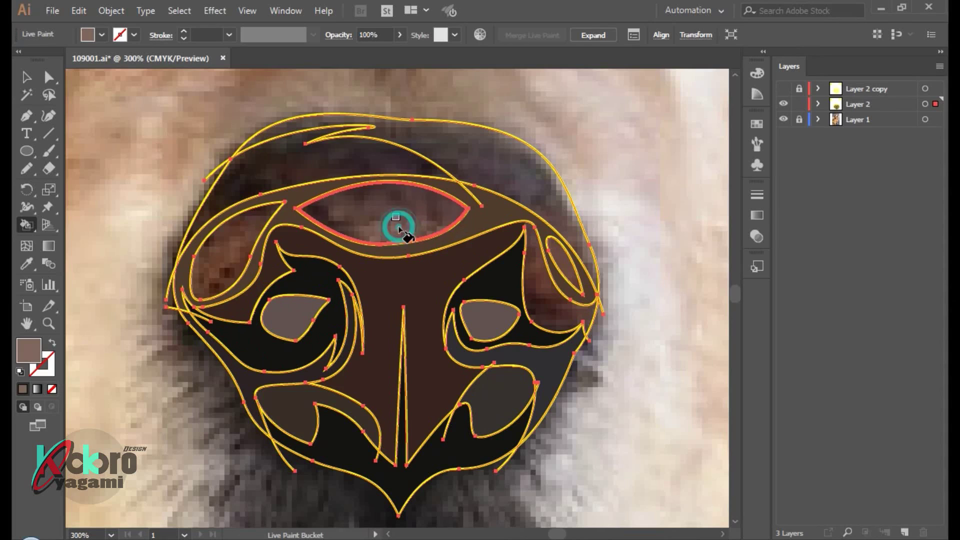
pyautogui.click(216, 270)
pyautogui.click(559, 311)
pyautogui.click(507, 161)
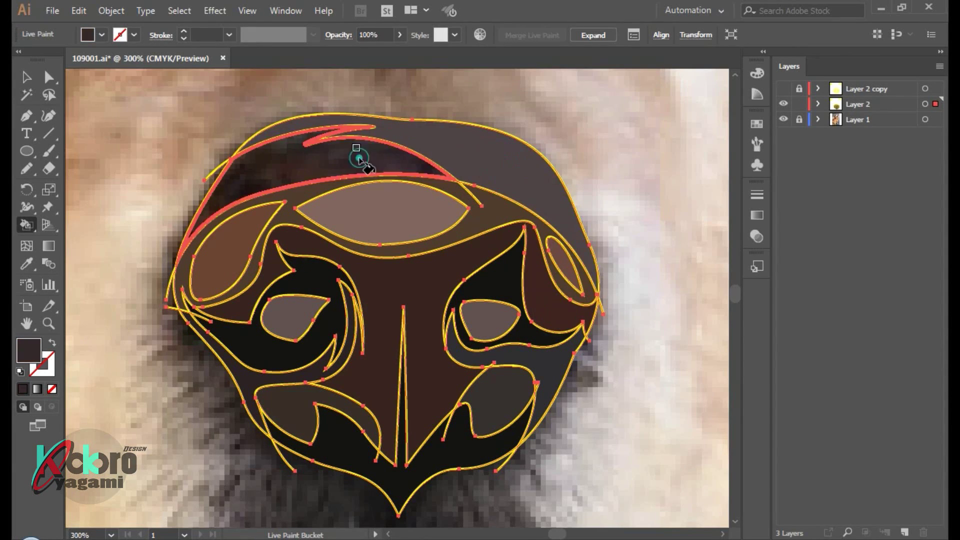
pyautogui.click(360, 163)
pyautogui.hotkey('ctrl', '-')
pyautogui.hotkey('ctrl', '-')
pyautogui.hotkey('ctrl', '-')
# Fill the upper eye region grey and the inner eye region dark brown
pyautogui.scroll(2, 261, 165)
pyautogui.scroll(3, 321, 160)
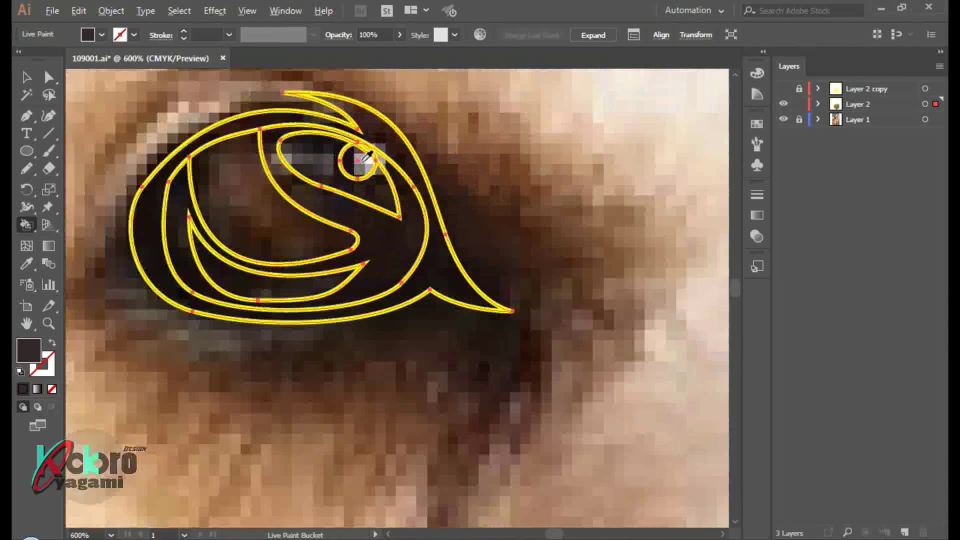
pyautogui.scroll(3, 365, 165)
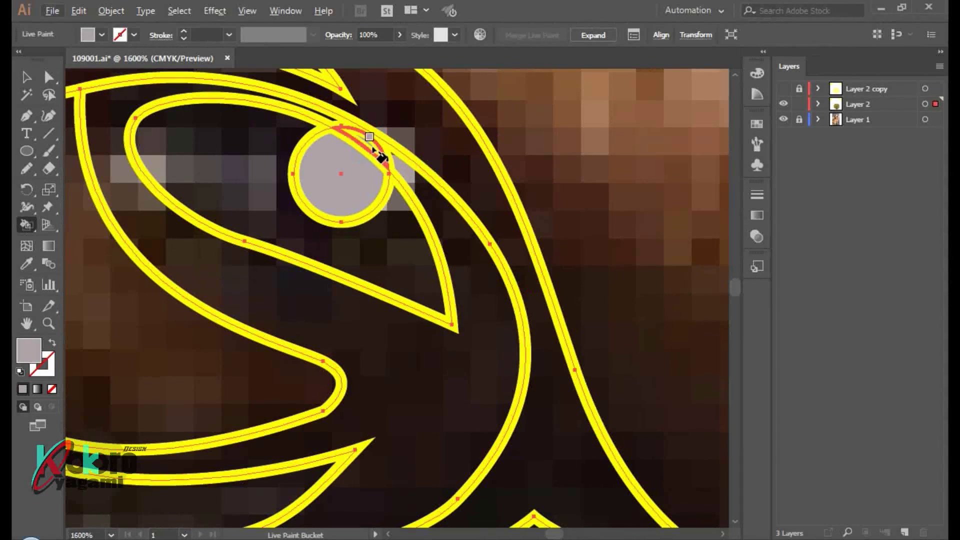
pyautogui.scroll(-2, 363, 143)
pyautogui.scroll(-1, 361, 146)
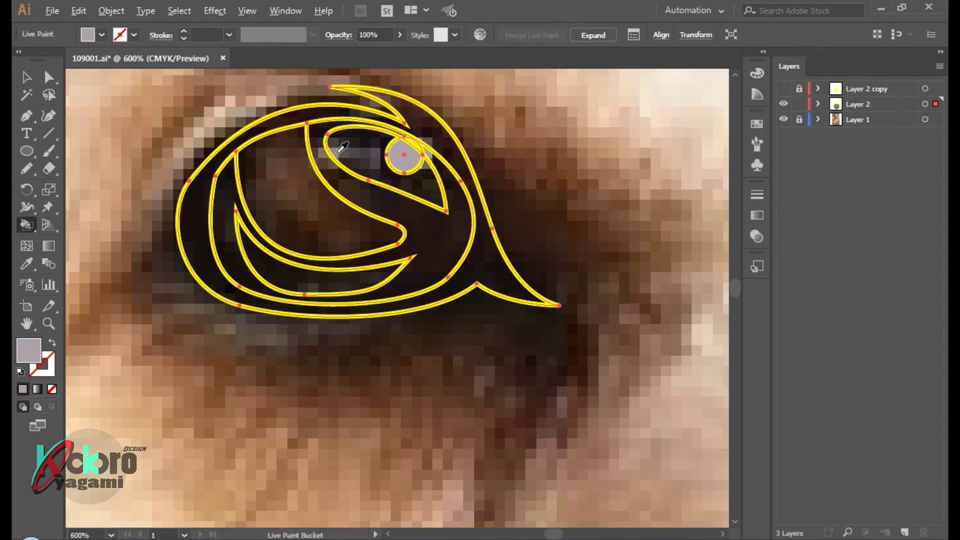
pyautogui.click(342, 153)
pyautogui.click(450, 230)
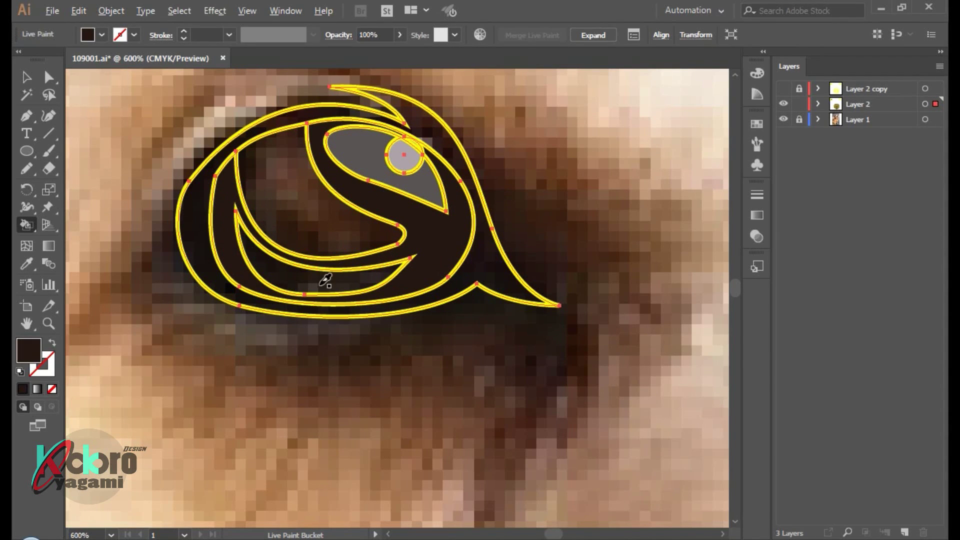
pyautogui.keyDown('alt'); pyautogui.click(317, 199); pyautogui.keyUp('alt')
# Sample a darker brown from the photo and bring the right eye into view
pyautogui.scroll(1, 418, 221)
pyautogui.hscroll(1, 419, 220)
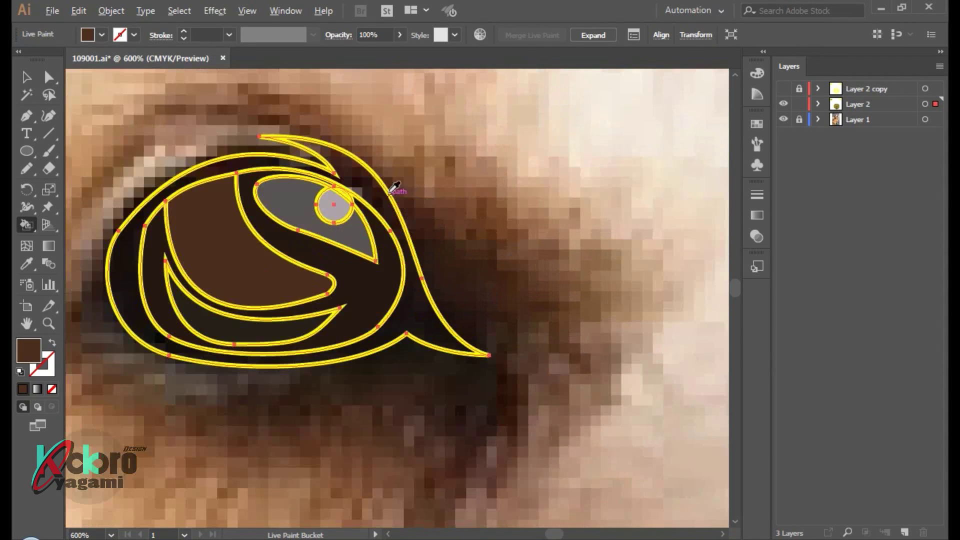
pyautogui.keyDown('alt'); pyautogui.click(380, 205); pyautogui.keyUp('alt')
pyautogui.hscroll(1, 415, 210)
pyautogui.scroll(-1, 415, 210)
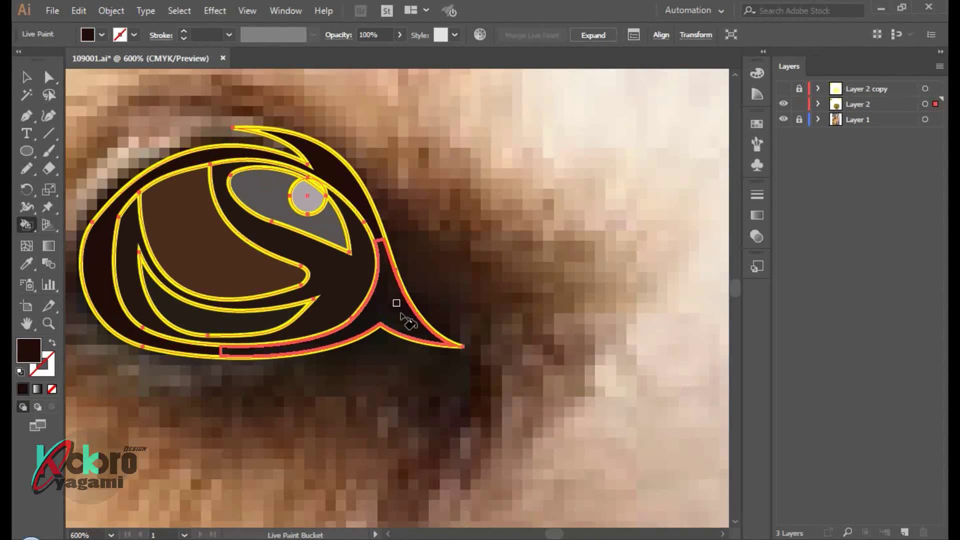
pyautogui.scroll(-2, 401, 320)
pyautogui.scroll(-1, 499, 311)
pyautogui.scroll(-3, 516, 287)
pyautogui.hscroll(3, 538, 255)
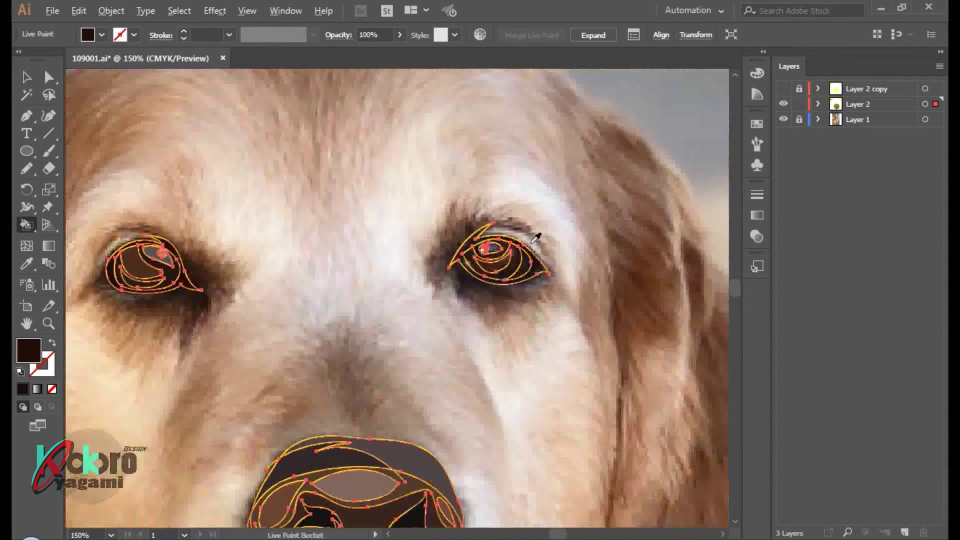
pyautogui.scroll(3, 540, 280)
pyautogui.scroll(2, 500, 300)
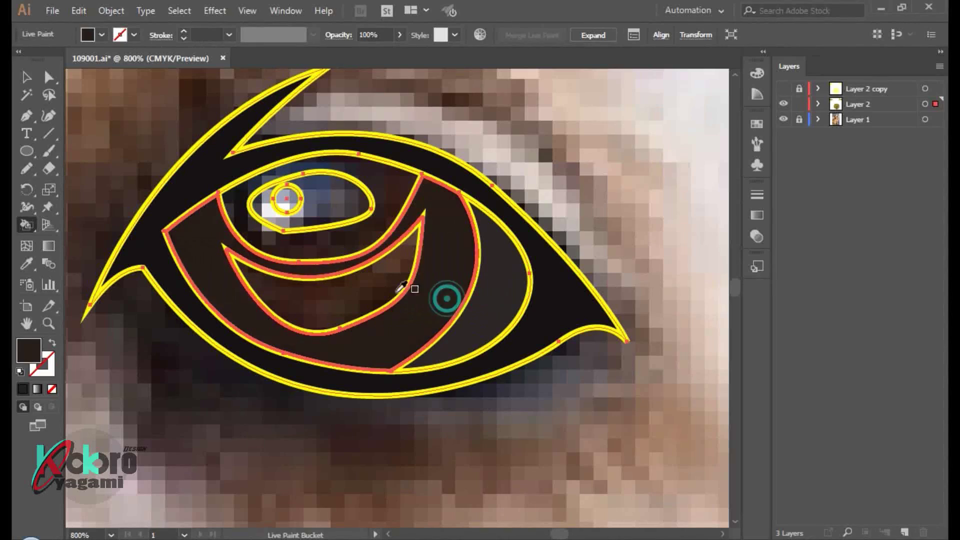
# Paint the crescent lighter brown, the reflection grey-blue and the highlight dot white
pyautogui.click(345, 292)
pyautogui.click(325, 200)
pyautogui.scroll(1, 280, 200)
pyautogui.click(264, 194)
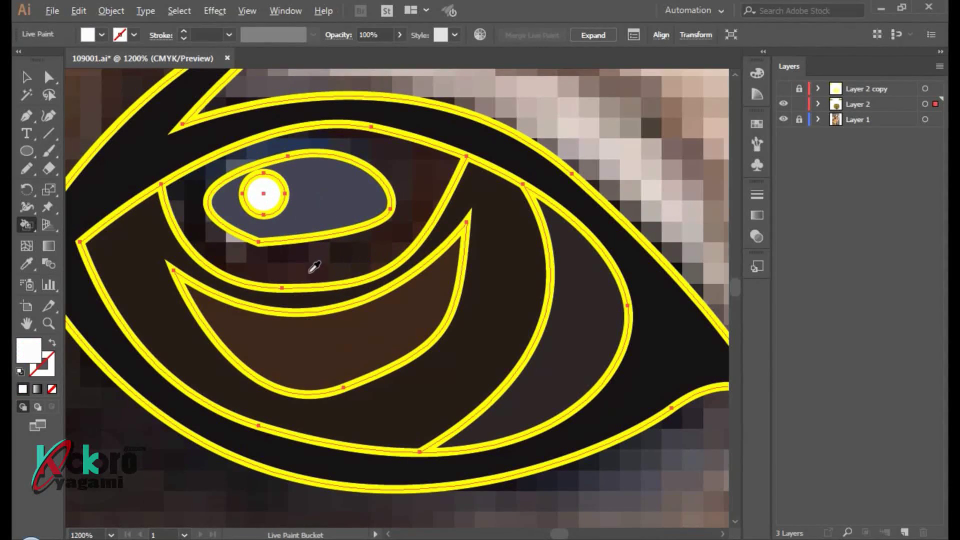
pyautogui.keyDown('alt'); pyautogui.click(315, 268); pyautogui.keyUp('alt')
pyautogui.scroll(-3, 320, 272)
pyautogui.scroll(-1, 575, 240)
pyautogui.scroll(-2, 574, 240)
pyautogui.scroll(-2, 574, 240)
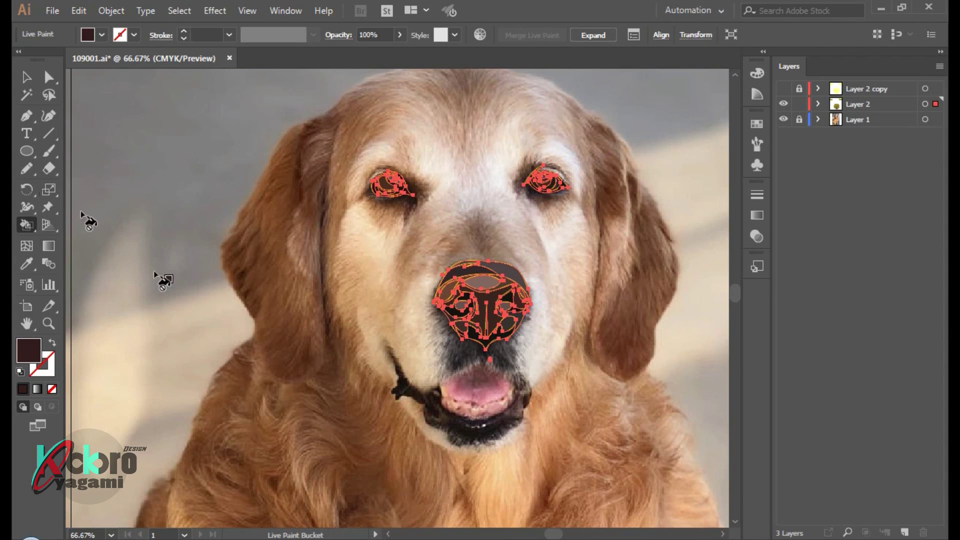
# Deselect the painted eye and nose artwork
pyautogui.press('v')
pyautogui.hotkey('ctrl', 'a')
pyautogui.click(54, 389)
pyautogui.hotkey('ctrl', 'shift', 'a')
pyautogui.moveTo(538, 271); pyautogui.dragTo(433, 256)
pyautogui.click(714, 70)
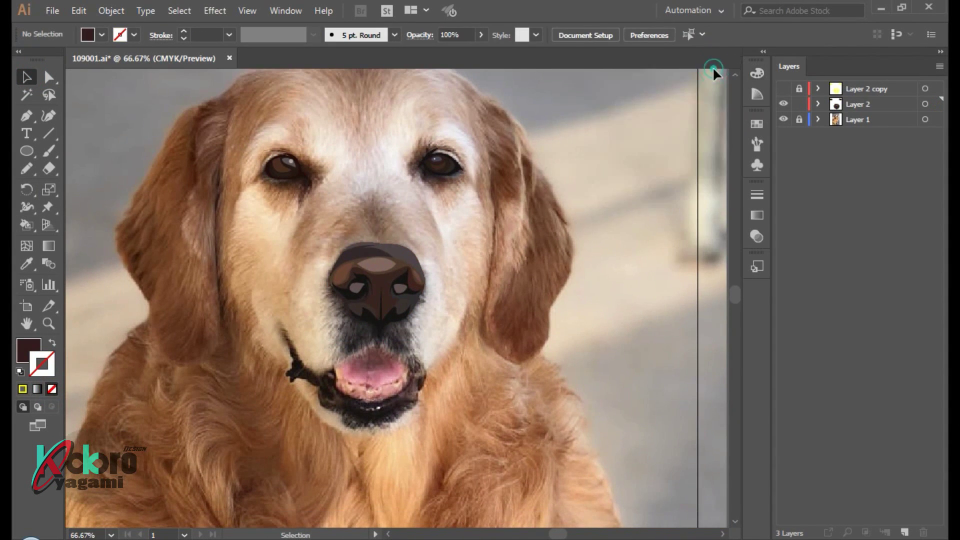
# Lock Layer 2, check the artwork without the photo, and add a new layer above Layer 1
pyautogui.scroll(1, 307, 189)
pyautogui.click(799, 104)
pyautogui.scroll(2, 395, 200)
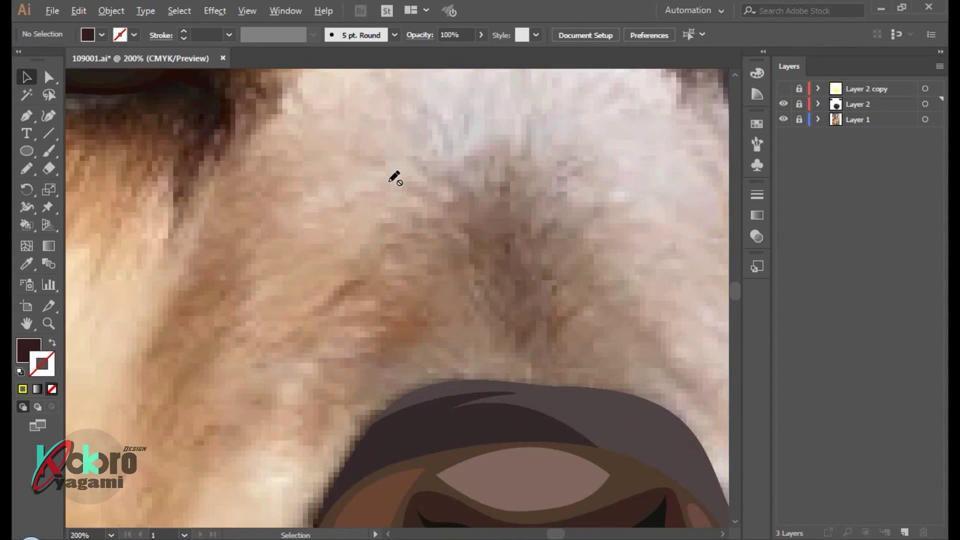
pyautogui.scroll(-3, 395, 178)
pyautogui.click(783, 119)
pyautogui.click(878, 122)
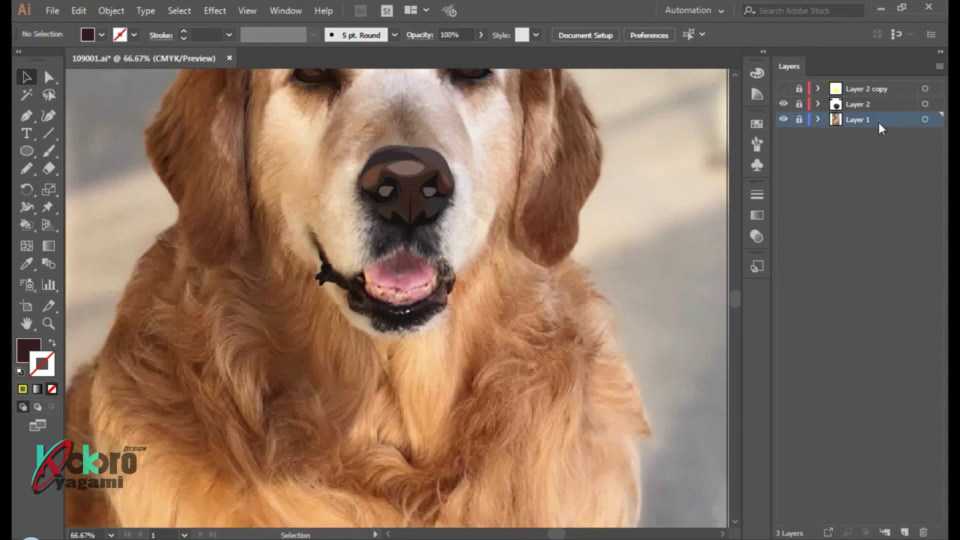
pyautogui.click(898, 535)
# Sketch a spiky fur tuft outline above the nose with the Pencil tool
pyautogui.scroll(1, 400, 270)
pyautogui.press('n')
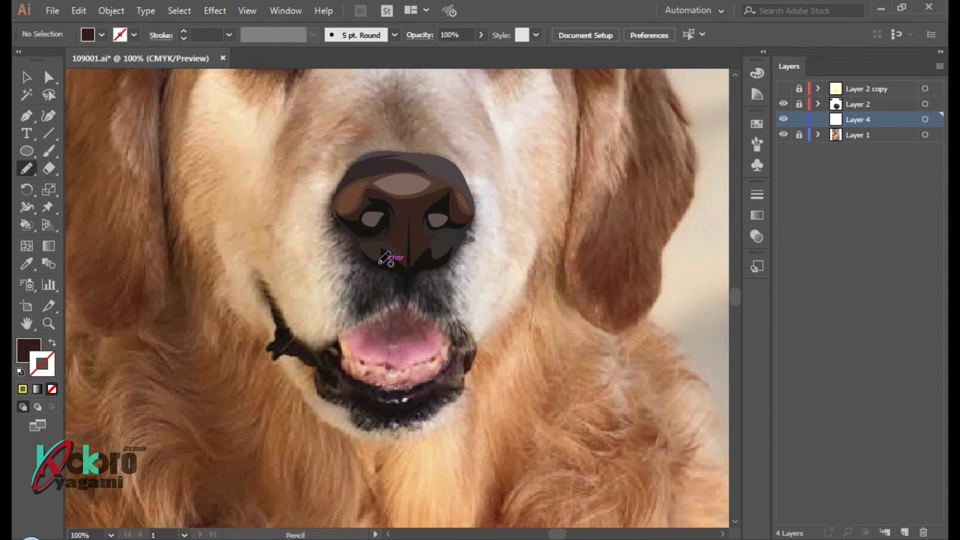
pyautogui.scroll(2, 395, 240)
pyautogui.scroll(1, 398, 213)
pyautogui.moveTo(332, 253); pyautogui.dragTo(300, 243)
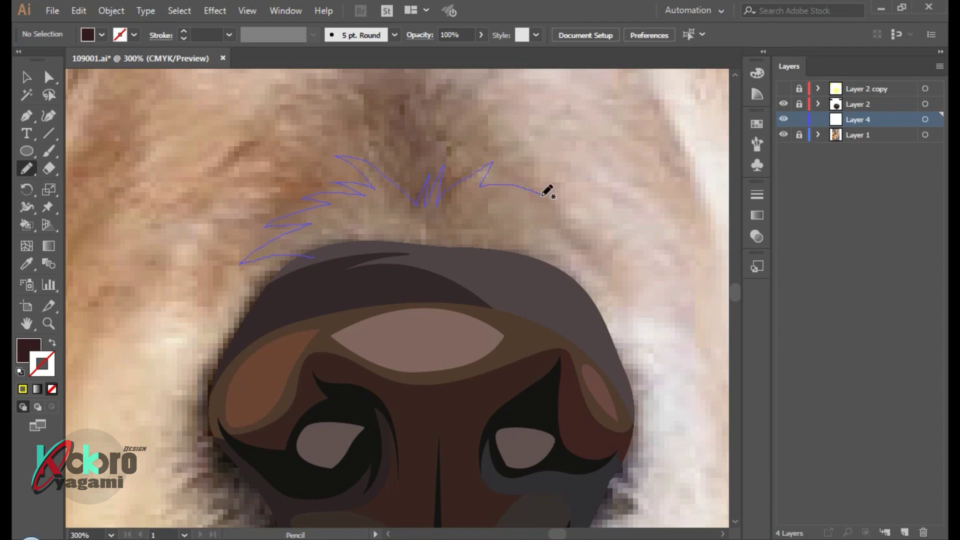
pyautogui.moveTo(542, 195); pyautogui.dragTo(469, 209)
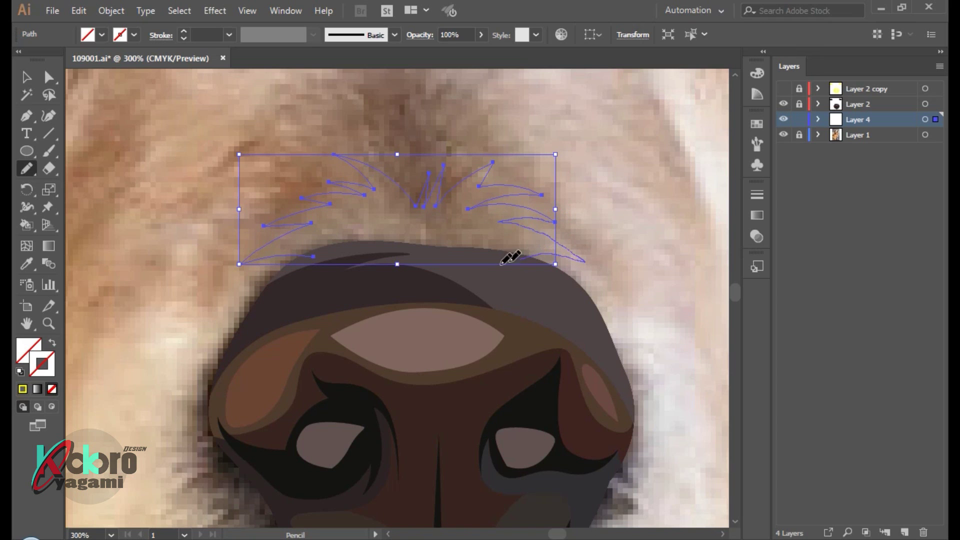
# Fill the tuft with tan sampled from the fur using the Eyedropper
pyautogui.press('i')
pyautogui.click(484, 220)
pyautogui.scroll(-2, 491, 190)
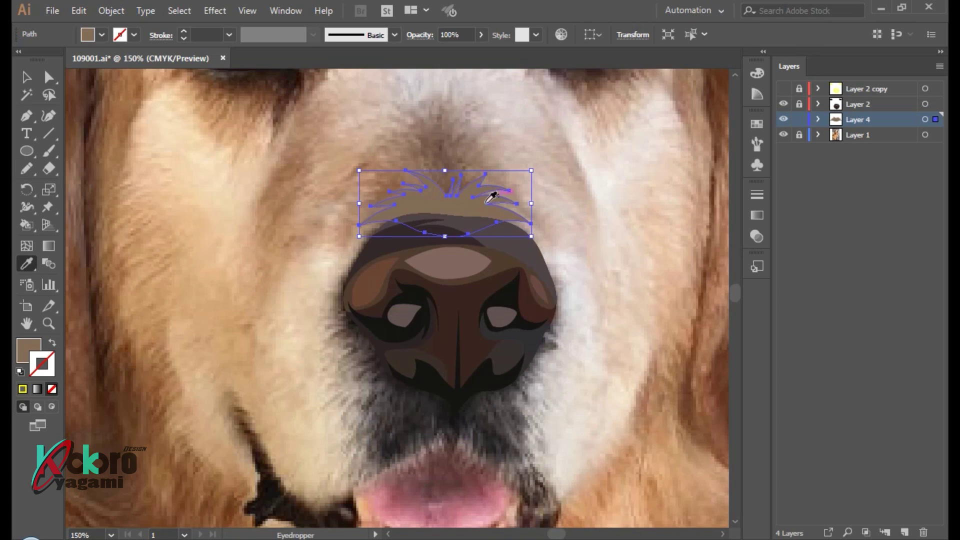
pyautogui.doubleClick(27, 169)
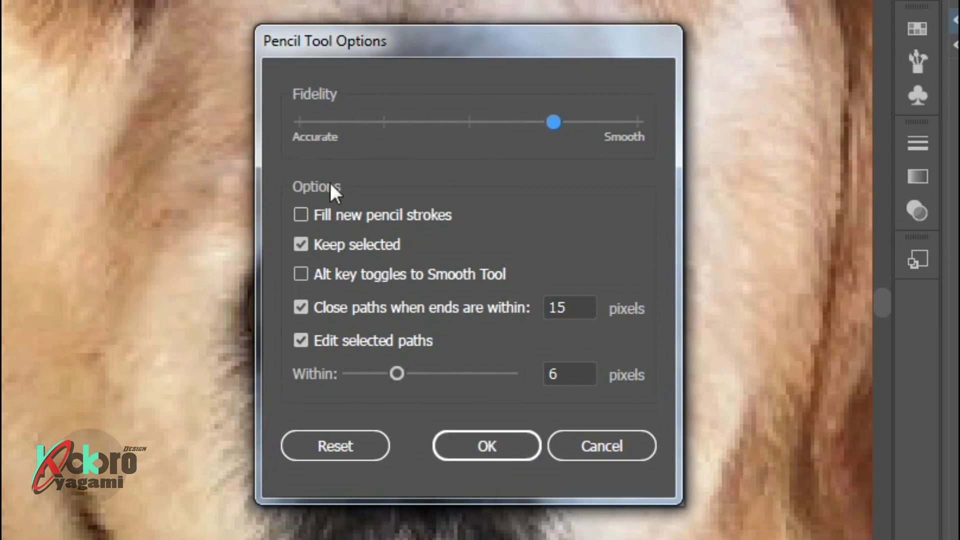
# Confirm the Pencil options and draw a narrow dark brown strand tuft rising above the first
pyautogui.click(504, 446)
pyautogui.scroll(1, 503, 215)
pyautogui.scroll(1, 509, 261)
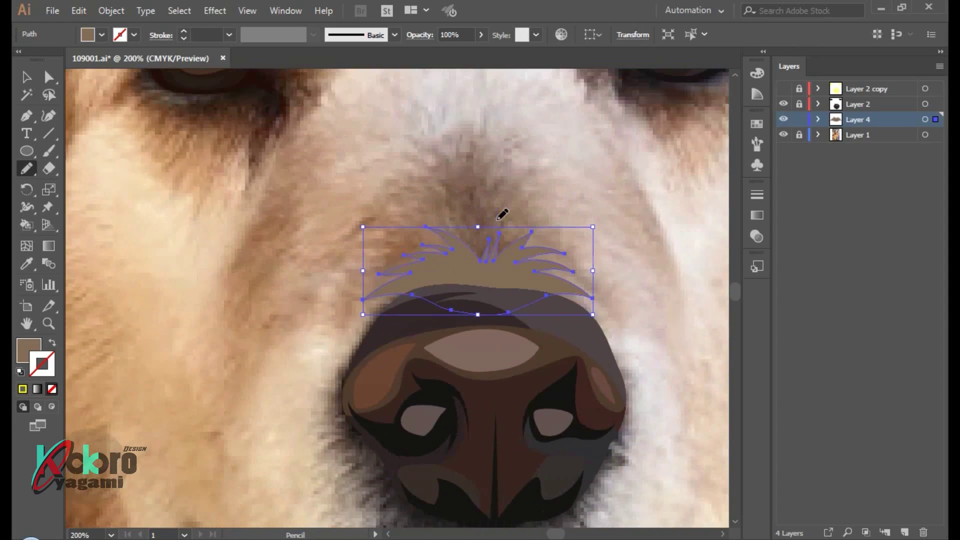
pyautogui.moveTo(456, 280); pyautogui.dragTo(425, 179)
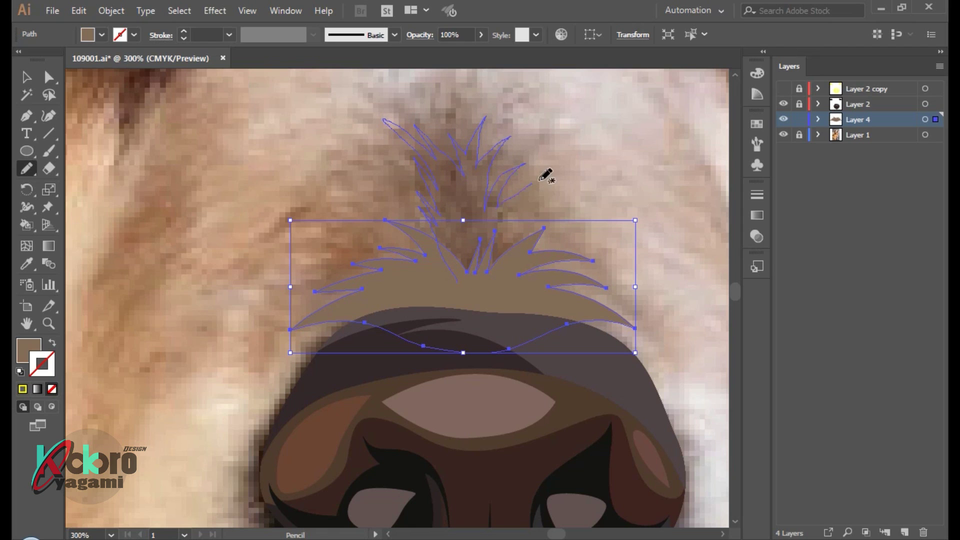
pyautogui.keyDown('ctrl'); pyautogui.click(456, 208); pyautogui.keyUp('ctrl')
pyautogui.press('i')
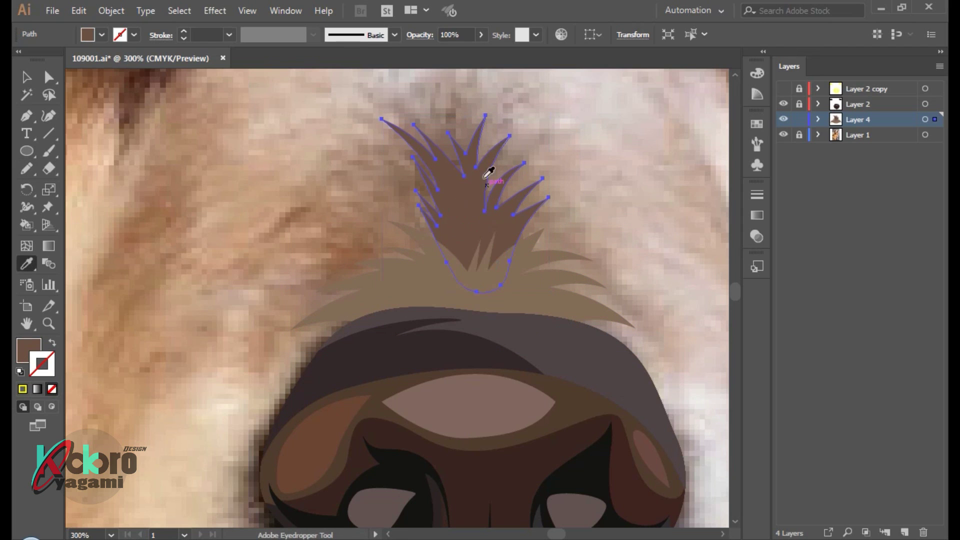
# Draw a wider tuft fanning out from the hair base, filled with brown sampled from the fur
pyautogui.press('n')
pyautogui.scroll(3, 410, 157)
pyautogui.moveTo(408, 294); pyautogui.dragTo(374, 231)
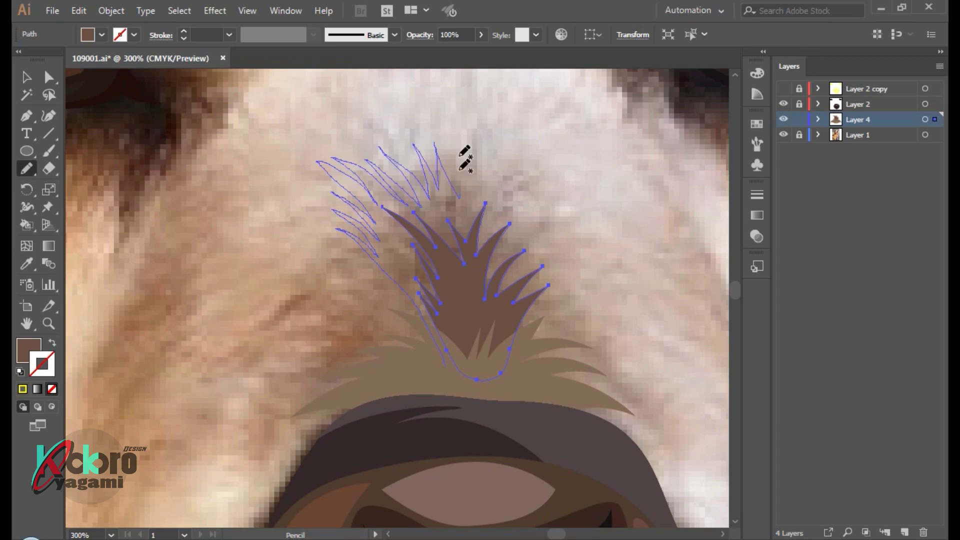
pyautogui.moveTo(549, 210); pyautogui.dragTo(540, 295)
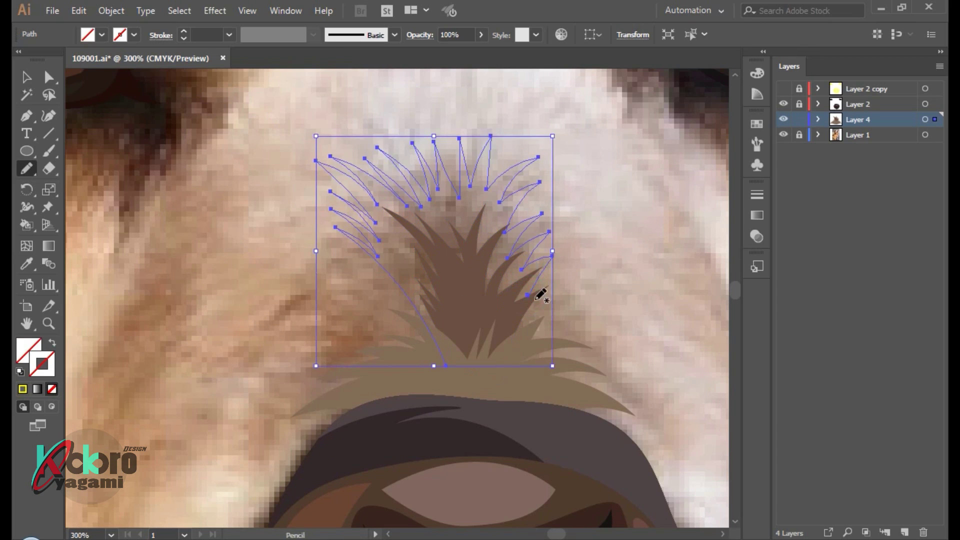
pyautogui.press('i')
pyautogui.click(469, 206)
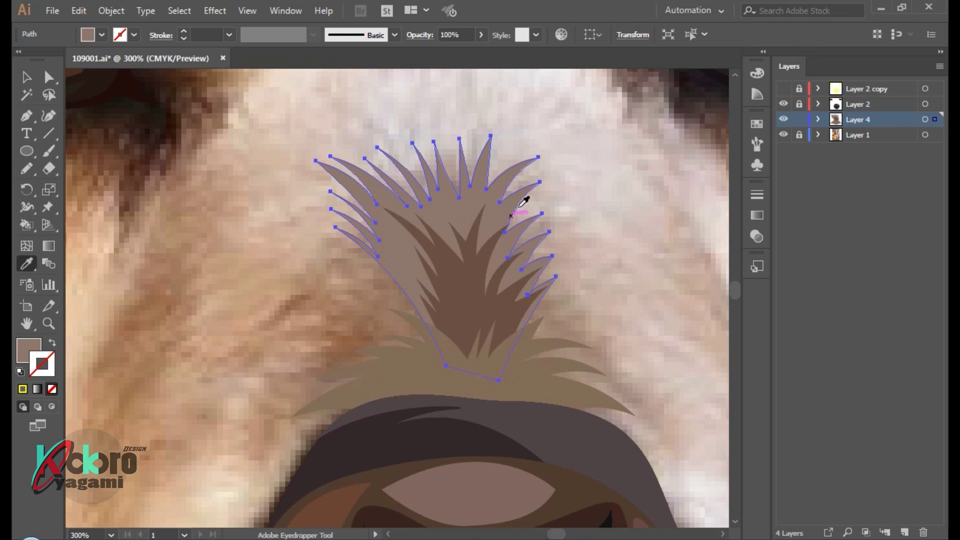
pyautogui.hotkey('ctrl', 'shift', 'a')
# Add a brown fur tuft on the left of the fan
pyautogui.scroll(-2, 600, 212)
pyautogui.scroll(3, 600, 213)
pyautogui.scroll(1, 623, 200)
pyautogui.press('n')
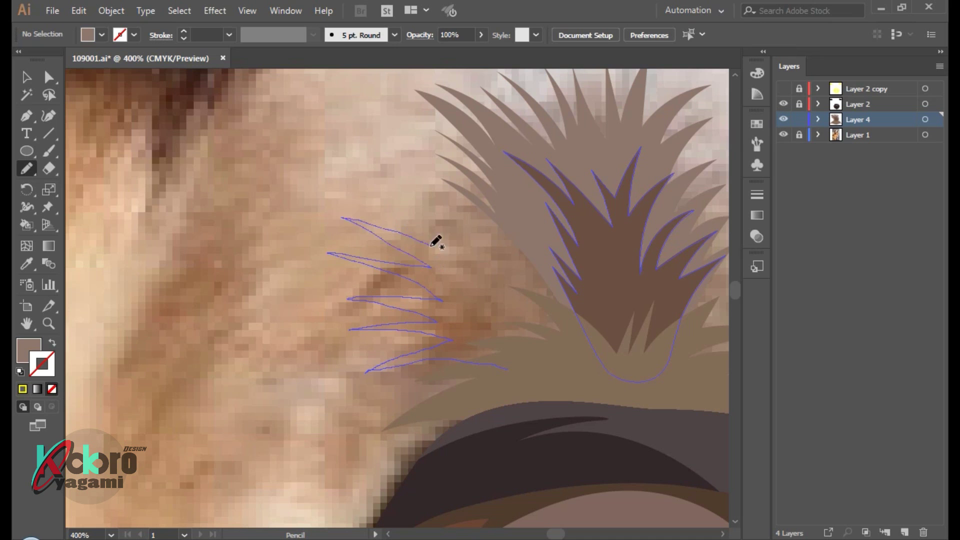
pyautogui.moveTo(431, 245); pyautogui.dragTo(438, 203)
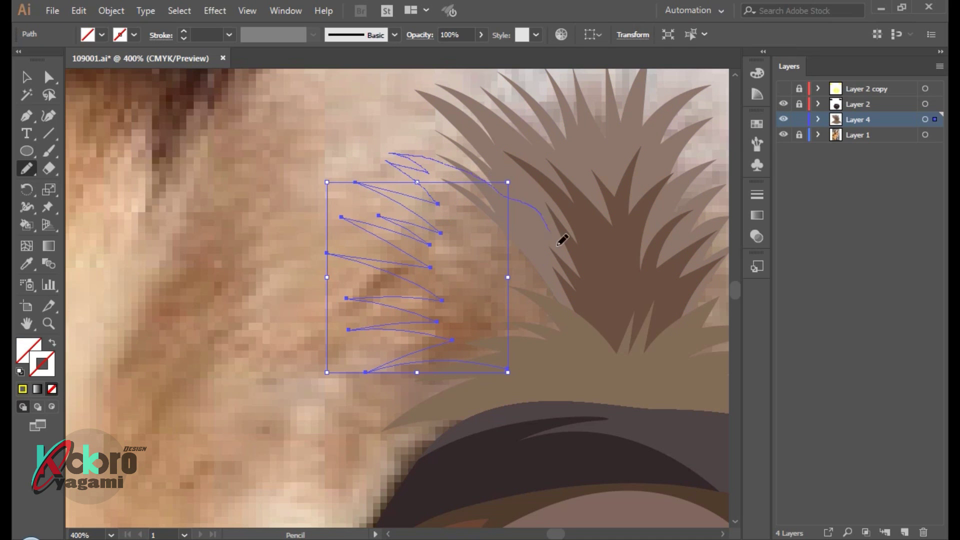
pyautogui.press('i')
pyautogui.click(512, 253)
pyautogui.hotkey('ctrl', 'shift', 'a')
# Add a tan fur tuft on the right of the fan
pyautogui.scroll(-2, 334, 214)
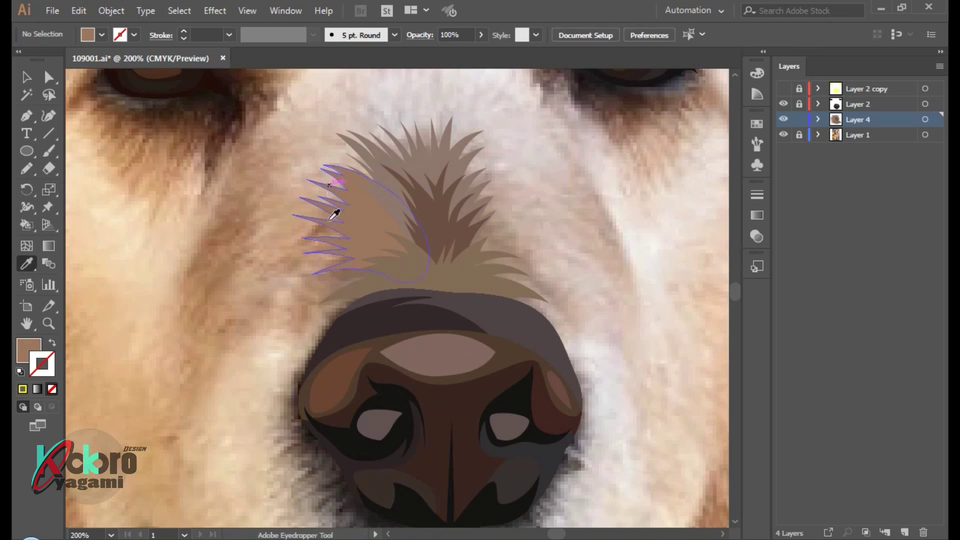
pyautogui.scroll(1, 482, 226)
pyautogui.press('n')
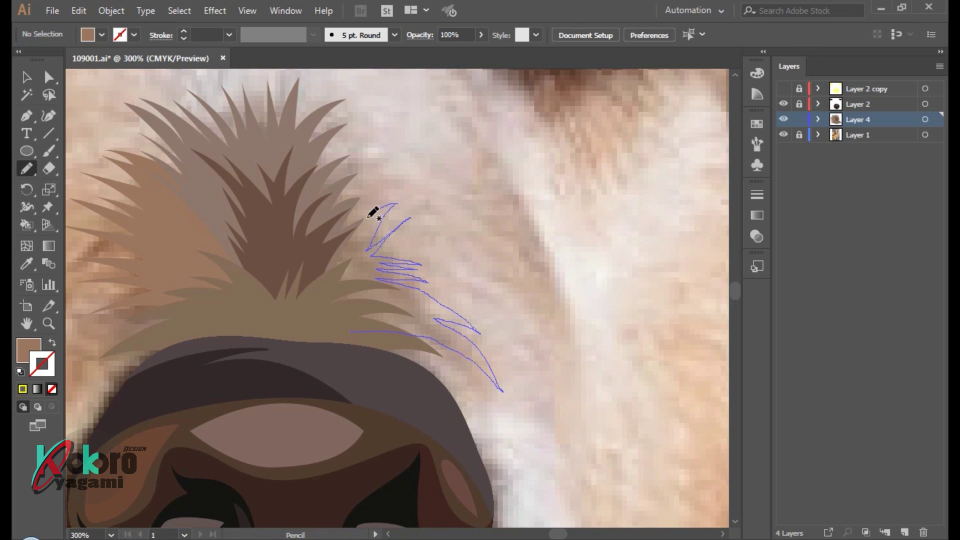
pyautogui.moveTo(303, 323); pyautogui.dragTo(302, 322)
pyautogui.hotkey('ctrl', 'shift', 'a')
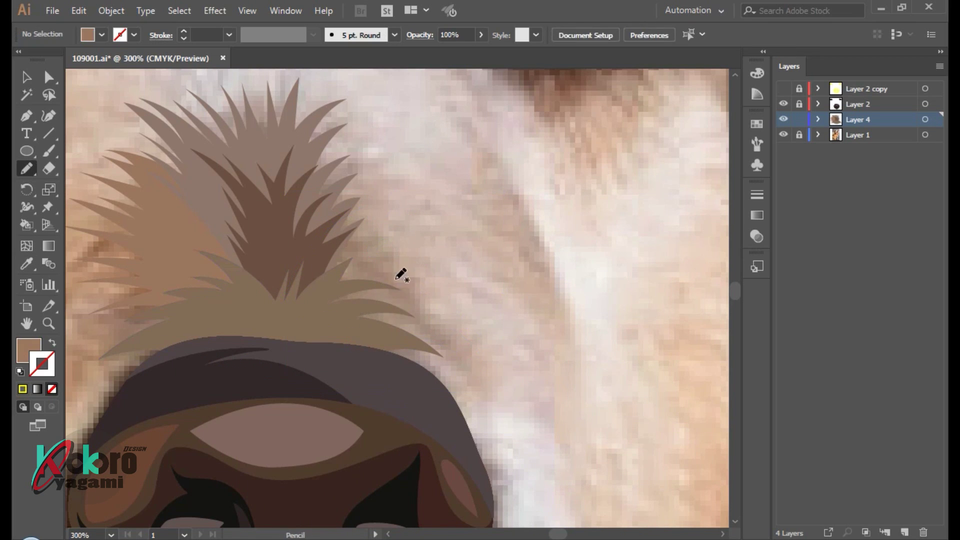
pyautogui.hotkey('ctrl', 'z')
pyautogui.press('i')
pyautogui.click(392, 262)
pyautogui.hotkey('ctrl', 'shift', 'a')
pyautogui.hotkey('ctrl', '1')
# Draw a zigzag forehead tuft between the eyes, filled with pale fur colour
pyautogui.scroll(1, 488, 325)
pyautogui.scroll(2, 482, 326)
pyautogui.scroll(-2, 489, 275)
pyautogui.scroll(1, 486, 275)
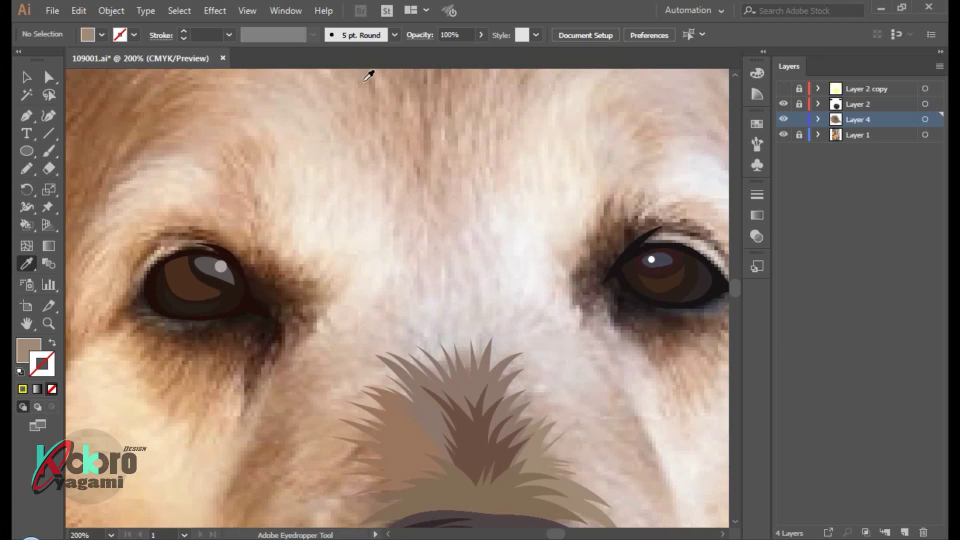
pyautogui.press('n')
pyautogui.moveTo(430, 399); pyautogui.dragTo(389, 266)
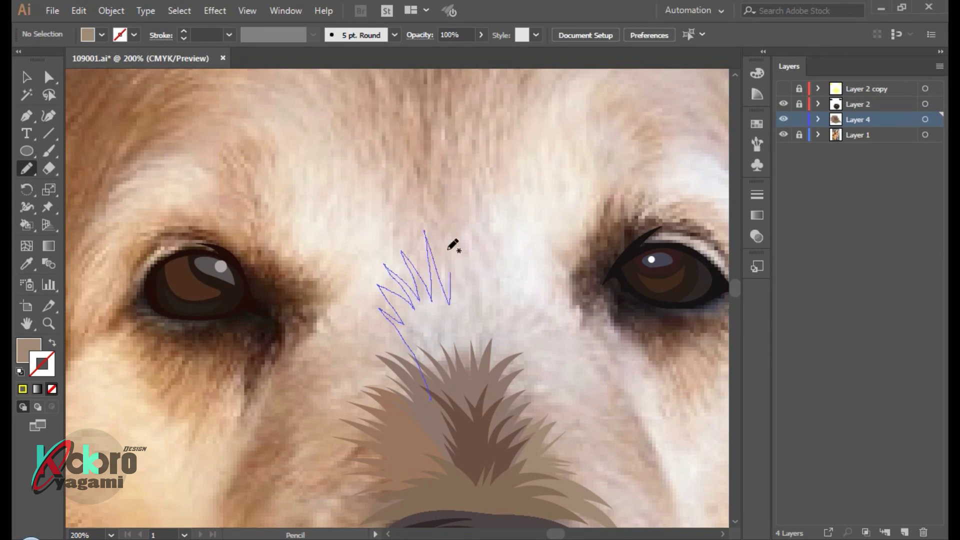
pyautogui.moveTo(449, 303); pyautogui.dragTo(468, 233)
pyautogui.moveTo(537, 316)
pyautogui.mouseDown()
pyautogui.moveTo(515, 345)
pyautogui.moveTo(497, 335)
pyautogui.moveTo(488, 297)
pyautogui.mouseUp()
pyautogui.moveTo(462, 373); pyautogui.dragTo(463, 397)
pyautogui.press('i')
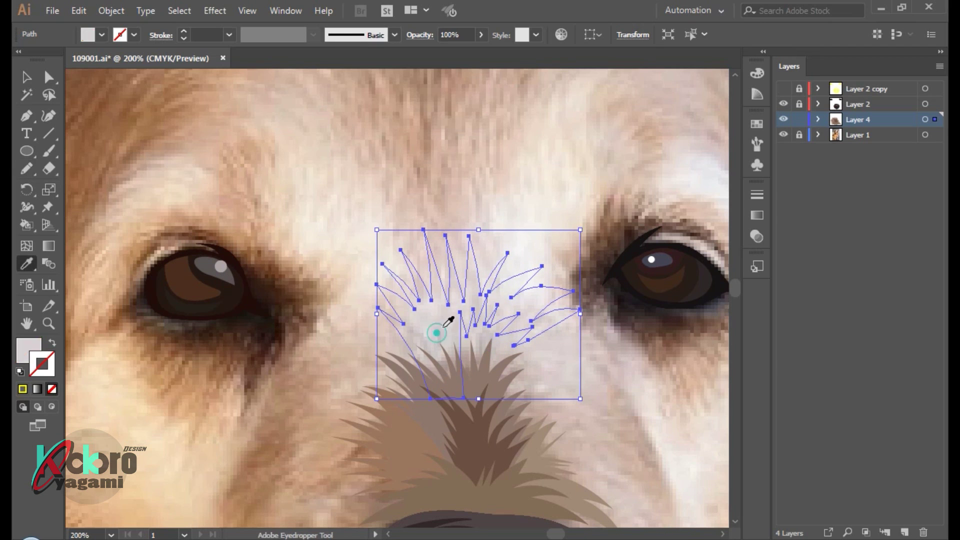
pyautogui.click(440, 326)
# Add a light grey strand curving up toward the eye
pyautogui.moveTo(586, 274); pyautogui.dragTo(410, 168)
pyautogui.press('n')
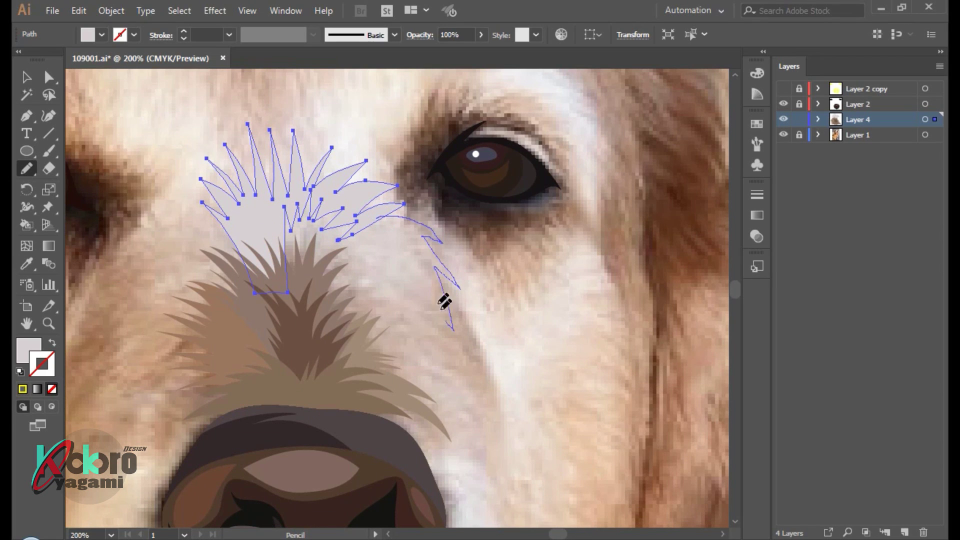
pyautogui.moveTo(391, 308); pyautogui.dragTo(389, 274)
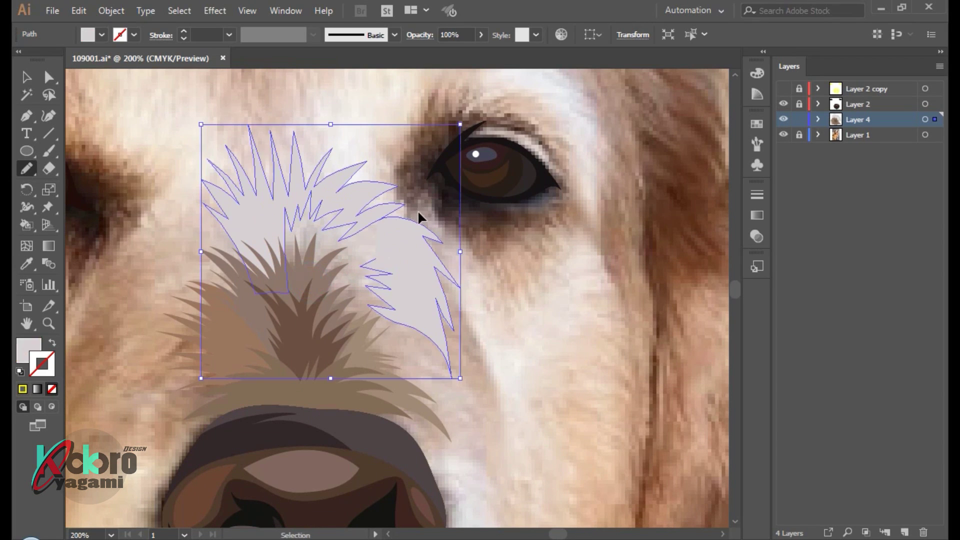
pyautogui.hotkey('ctrl', 'z')
pyautogui.keyDown('ctrl'); pyautogui.click(442, 250); pyautogui.keyUp('ctrl')
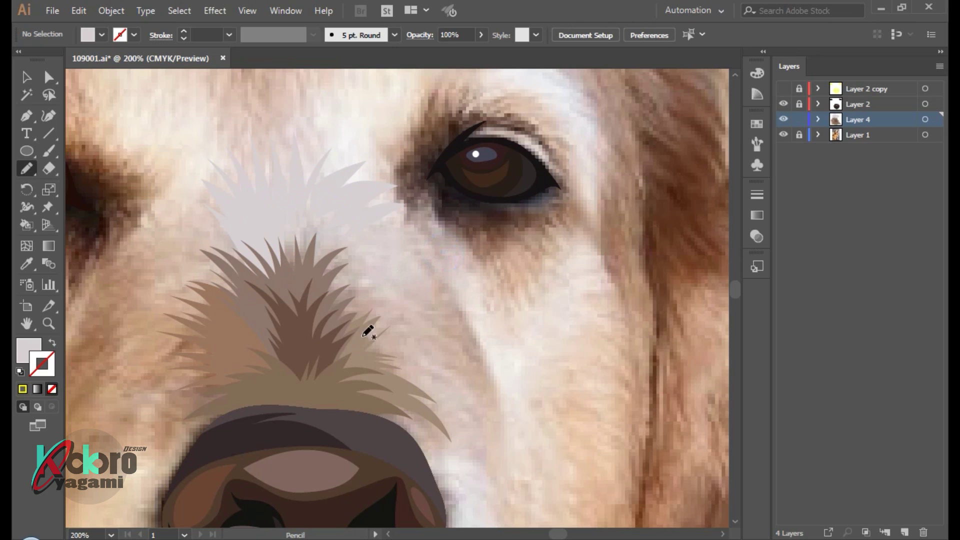
pyautogui.moveTo(424, 274); pyautogui.dragTo(386, 227)
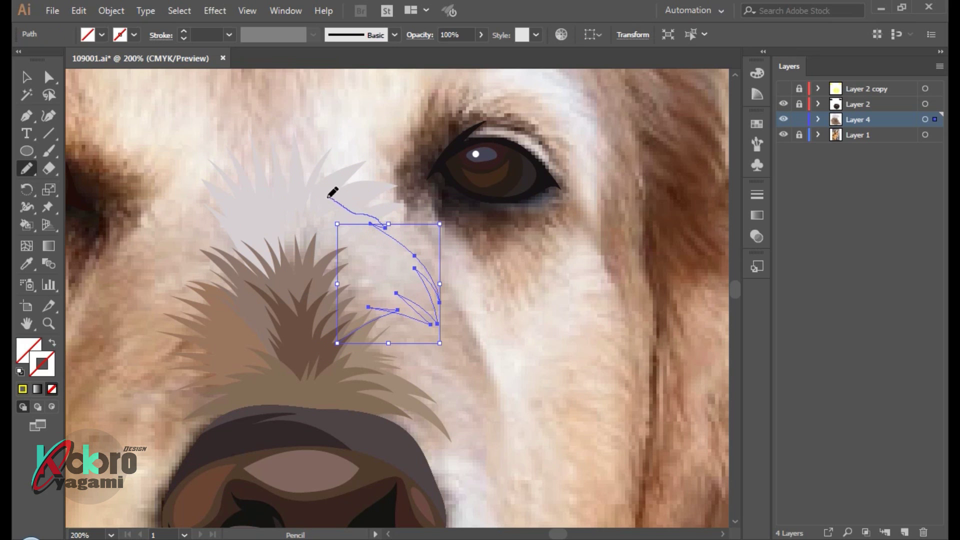
pyautogui.moveTo(268, 212); pyautogui.dragTo(337, 343)
pyautogui.press('i')
pyautogui.click(388, 274)
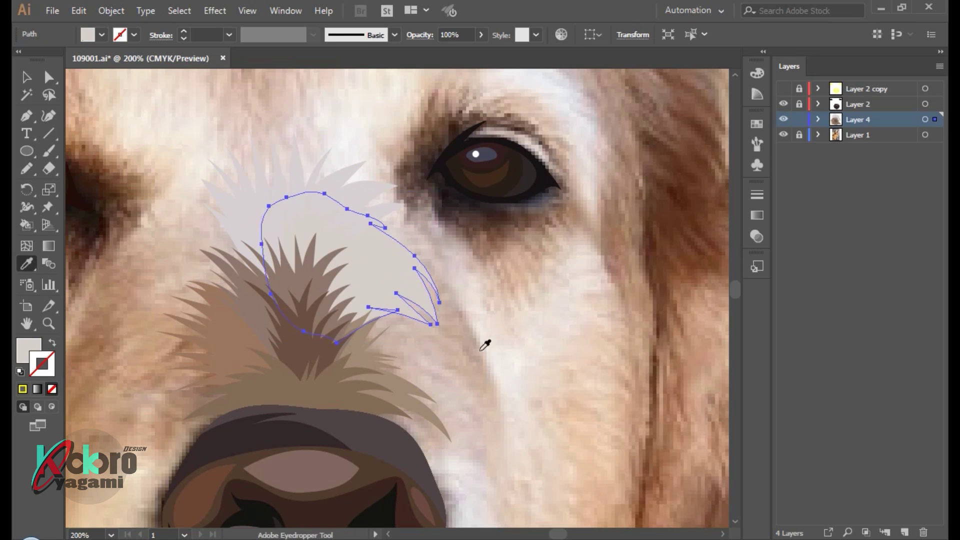
pyautogui.keyDown('ctrl'); pyautogui.click(487, 343); pyautogui.keyUp('ctrl')
pyautogui.hotkey('ctrl', '-')
pyautogui.hotkey('ctrl', '-')
pyautogui.hotkey('ctrl', '-')
# Draw a beige tuft beside the nose and send it behind the brown fur spikes
pyautogui.scroll(2, 540, 317)
pyautogui.scroll(2, 531, 350)
pyautogui.scroll(-1, 518, 343)
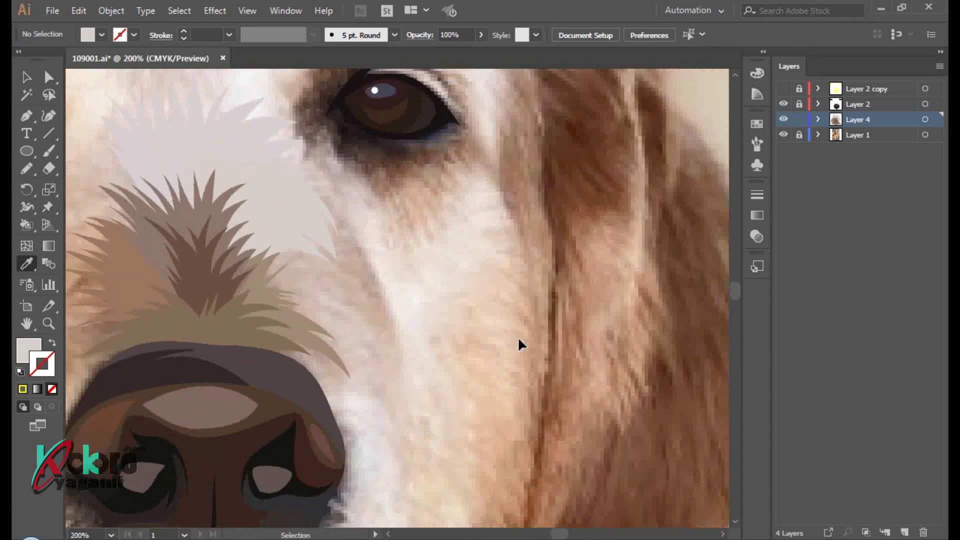
pyautogui.press('n')
pyautogui.moveTo(225, 373); pyautogui.dragTo(265, 385)
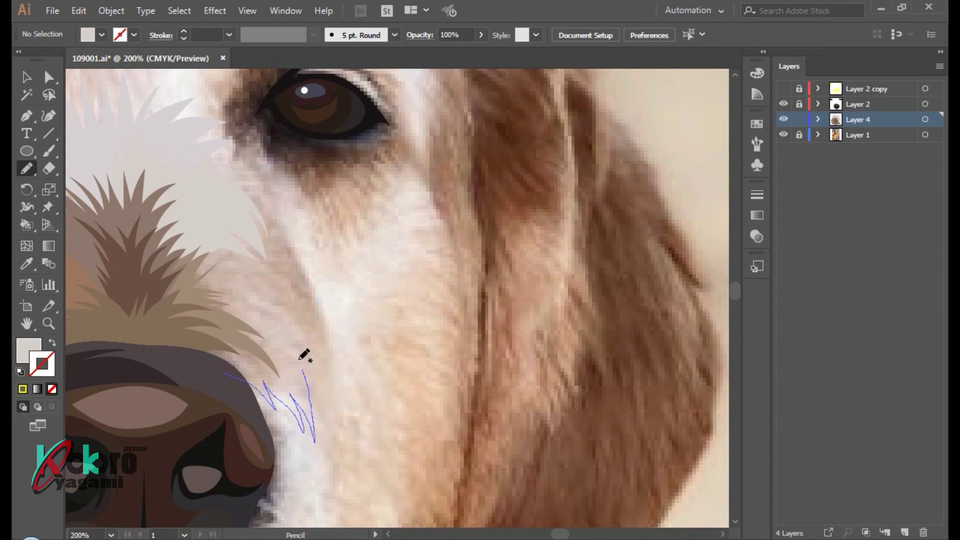
pyautogui.moveTo(300, 328); pyautogui.dragTo(265, 278)
pyautogui.moveTo(186, 336); pyautogui.dragTo(225, 373)
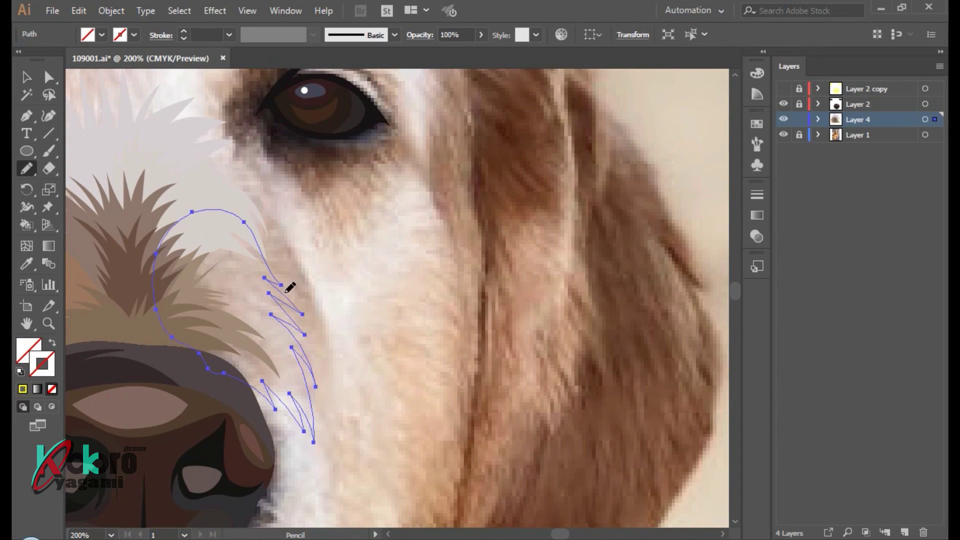
pyautogui.press('i')
pyautogui.click(283, 310)
pyautogui.hotkey('ctrl', 'shift', '[')
# Add a beige cheek fur shape rising beside the nose
pyautogui.press('n')
pyautogui.moveTo(331, 394); pyautogui.dragTo(276, 213)
pyautogui.press('i')
pyautogui.click(328, 285)
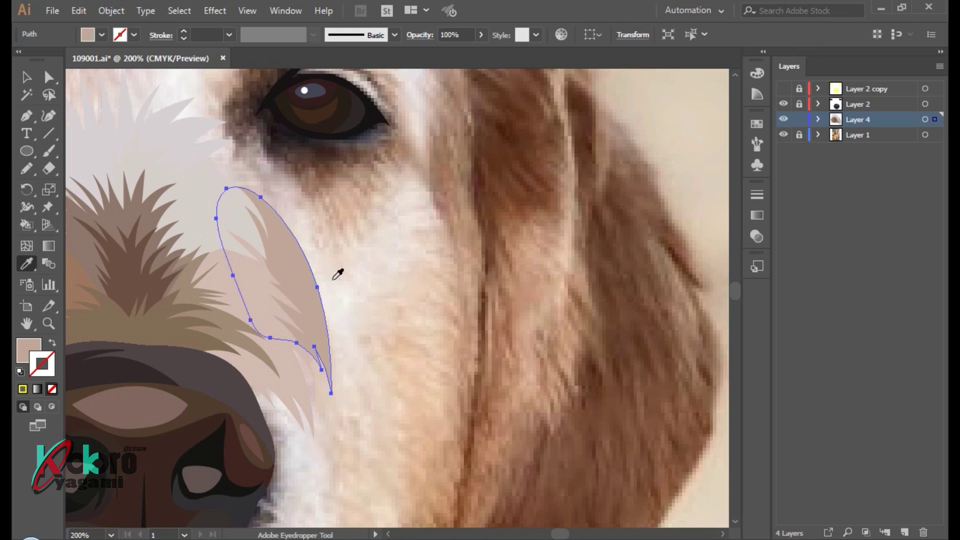
pyautogui.hotkey('ctrl', 'shift', 'a')
# Draw a jagged beige fur tuft above the nose
pyautogui.hscroll(-5, 404, 239)
pyautogui.scroll(3, 515, 315)
pyautogui.scroll(2, 497, 307)
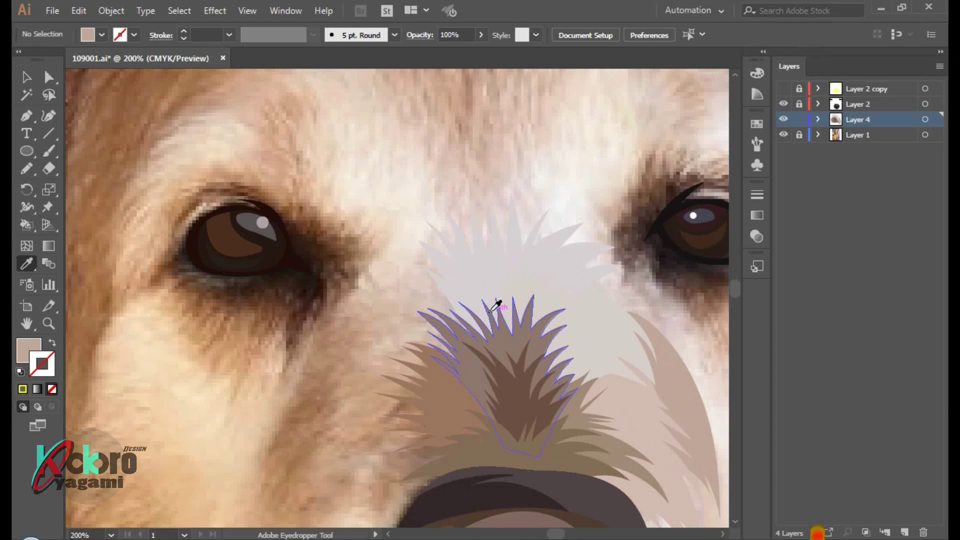
pyautogui.press('n')
pyautogui.moveTo(441, 386)
pyautogui.mouseDown()
pyautogui.moveTo(413, 255)
pyautogui.moveTo(480, 294)
pyautogui.moveTo(493, 357)
pyautogui.mouseUp()
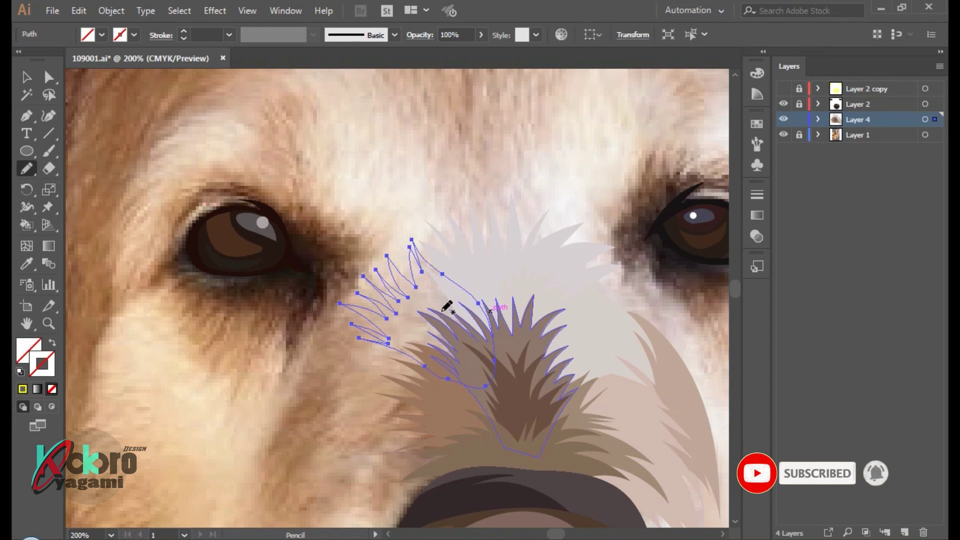
pyautogui.press('i')
pyautogui.click(418, 320)
# Draw zigzag fur strands on the forehead between the eyes, filled with a light colour
pyautogui.hscroll(3, 475, 167)
pyautogui.scroll(4, 477, 167)
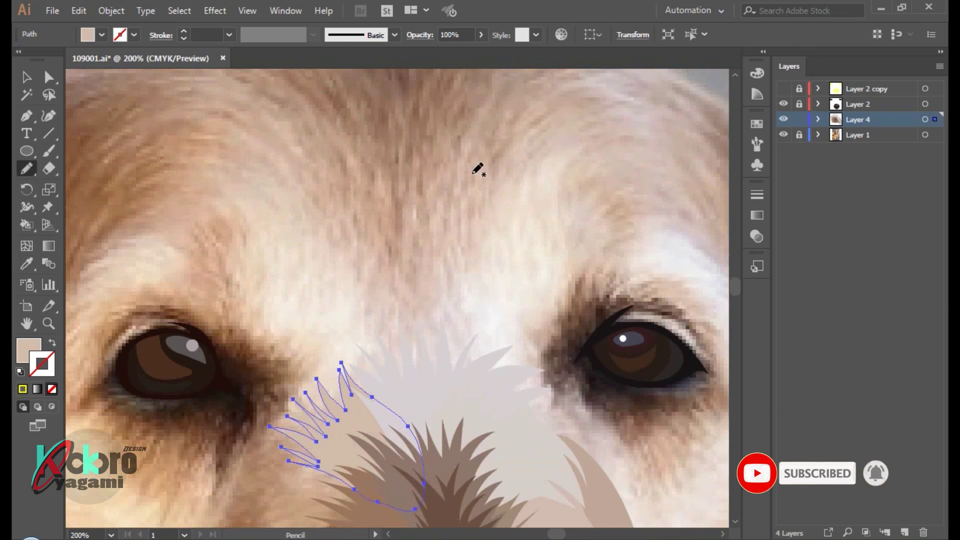
pyautogui.press('n')
pyautogui.moveTo(403, 400); pyautogui.dragTo(368, 221)
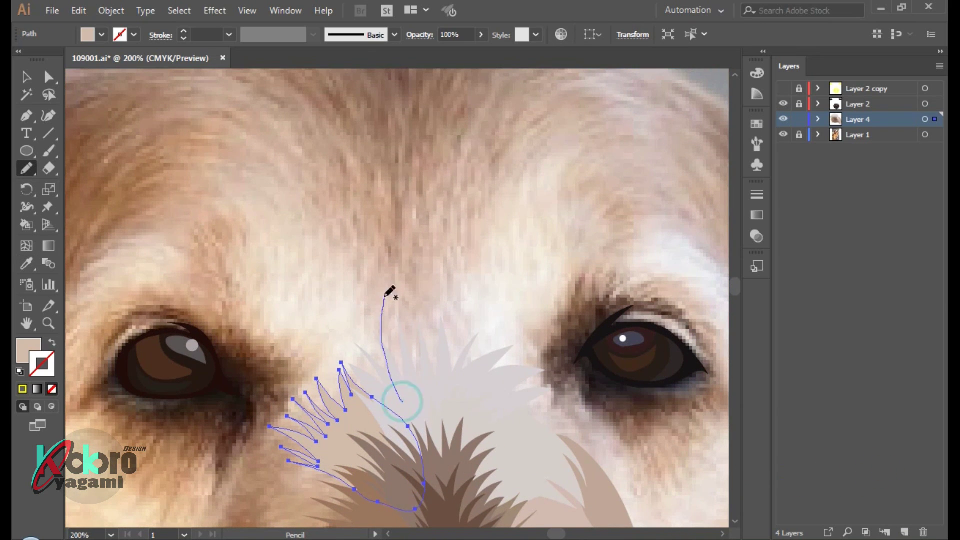
pyautogui.moveTo(253, 176); pyautogui.dragTo(217, 163)
pyautogui.hotkey('ctrl', 'z')
pyautogui.rightClick(302, 192)
pyautogui.click(350, 218)
pyautogui.moveTo(235, 204)
pyautogui.mouseDown()
pyautogui.moveTo(300, 356)
pyautogui.moveTo(323, 285)
pyautogui.mouseUp()
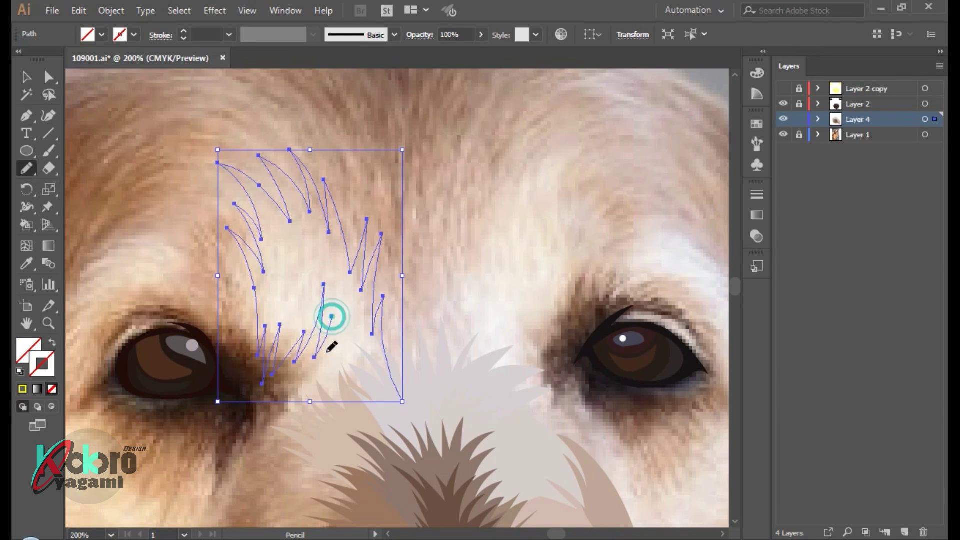
pyautogui.press('i')
pyautogui.click(300, 275)
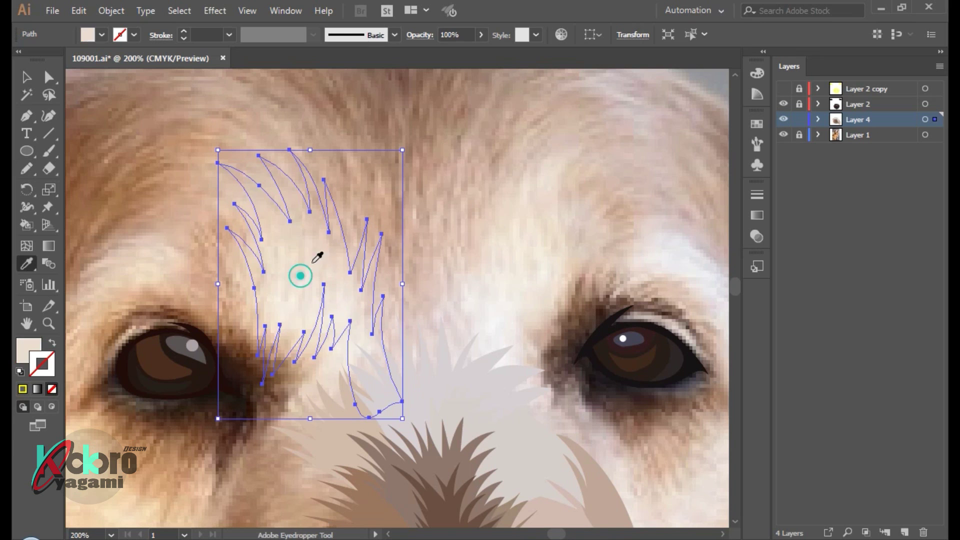
pyautogui.hotkey('ctrl', 'shift', 'a')
# Fill a forehead fur blob with a sampled light colour
pyautogui.scroll(-3, 391, 242)
pyautogui.scroll(-3, 392, 242)
pyautogui.hscroll(-3, 392, 242)
pyautogui.keyDown('ctrl'); pyautogui.click(408, 278); pyautogui.keyUp('ctrl')
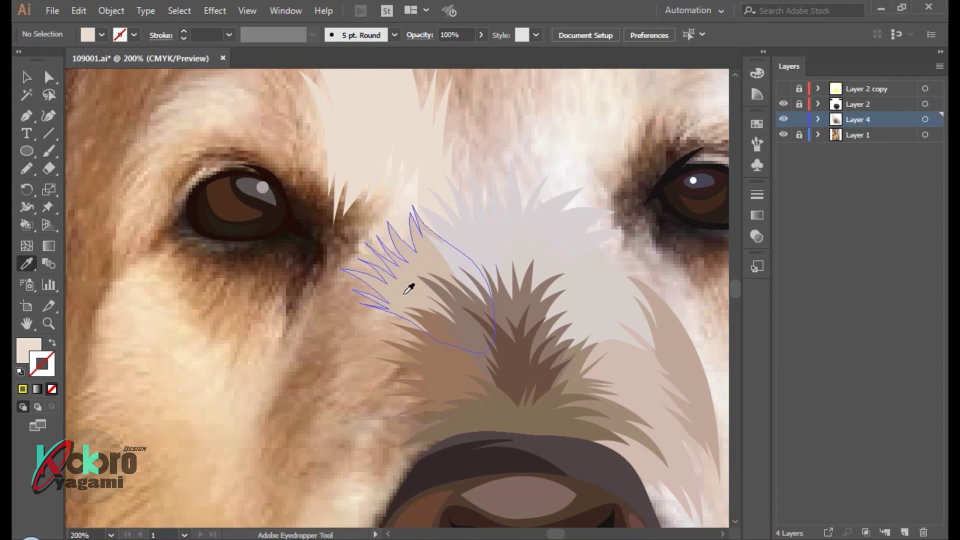
pyautogui.click(338, 253)
pyautogui.press('n')
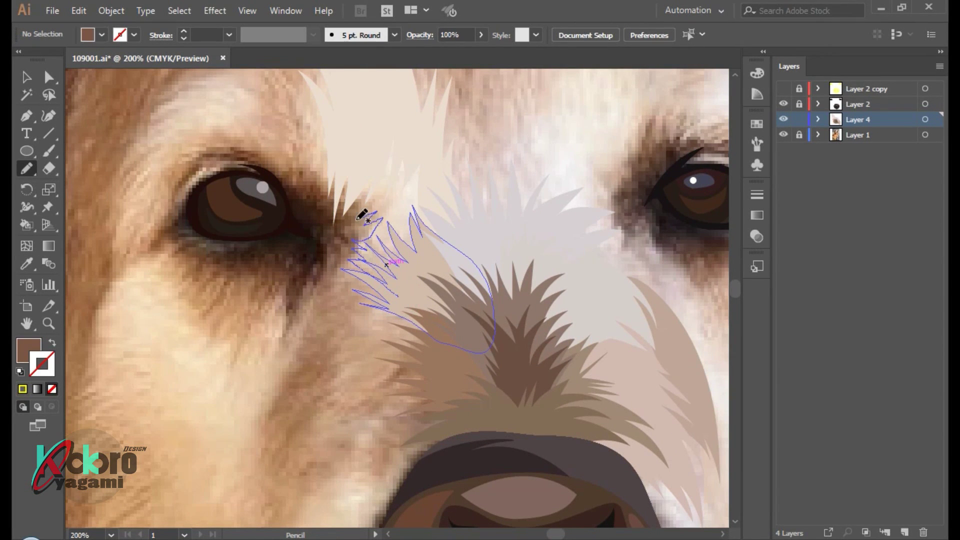
pyautogui.press('i')
pyautogui.click(392, 215)
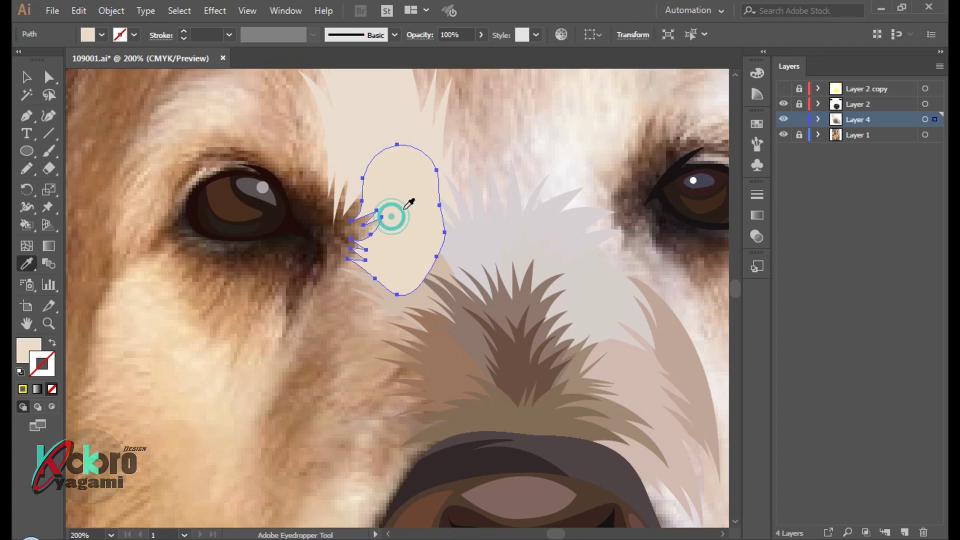
pyautogui.hotkey('ctrl', 'shift', 'a')
# Draw a beige fur tuft along the left side of the nose
pyautogui.scroll(-4, 555, 141)
pyautogui.scroll(2, 396, 205)
pyautogui.keyDown('ctrl'); pyautogui.click(397, 206); pyautogui.keyUp('ctrl')
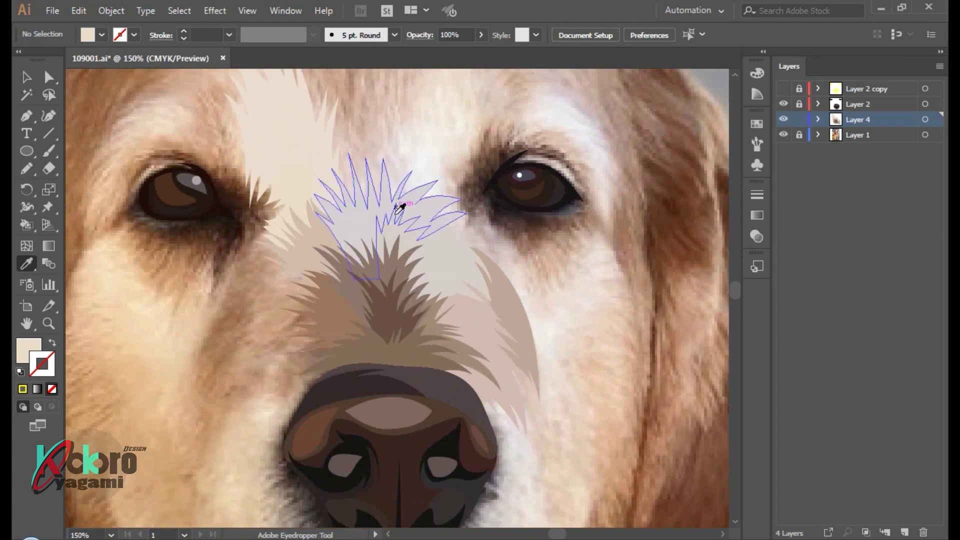
pyautogui.scroll(1, 313, 265)
pyautogui.scroll(1, 497, 226)
pyautogui.scroll(1, 497, 227)
pyautogui.hscroll(-2, 440, 262)
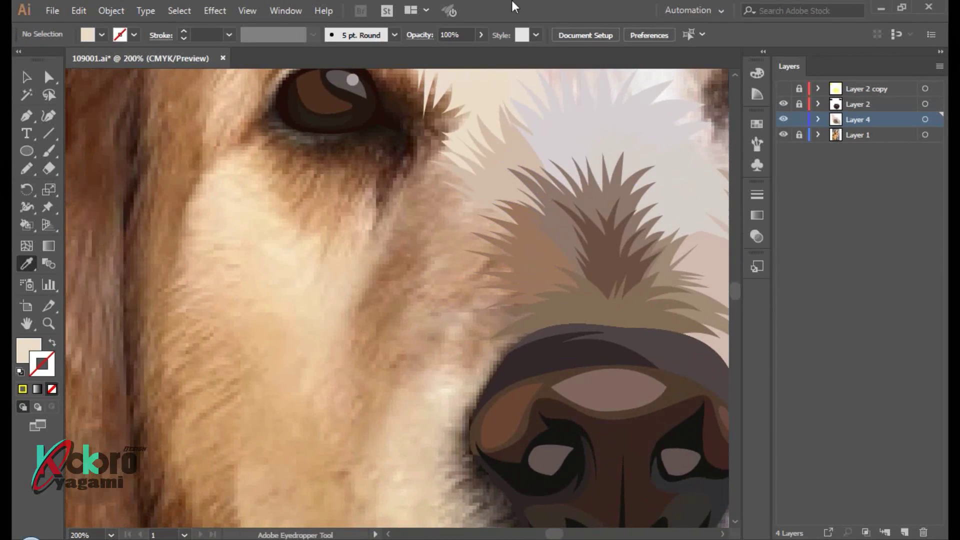
pyautogui.keyDown('ctrl'); pyautogui.click(488, 156); pyautogui.keyUp('ctrl')
pyautogui.press('n')
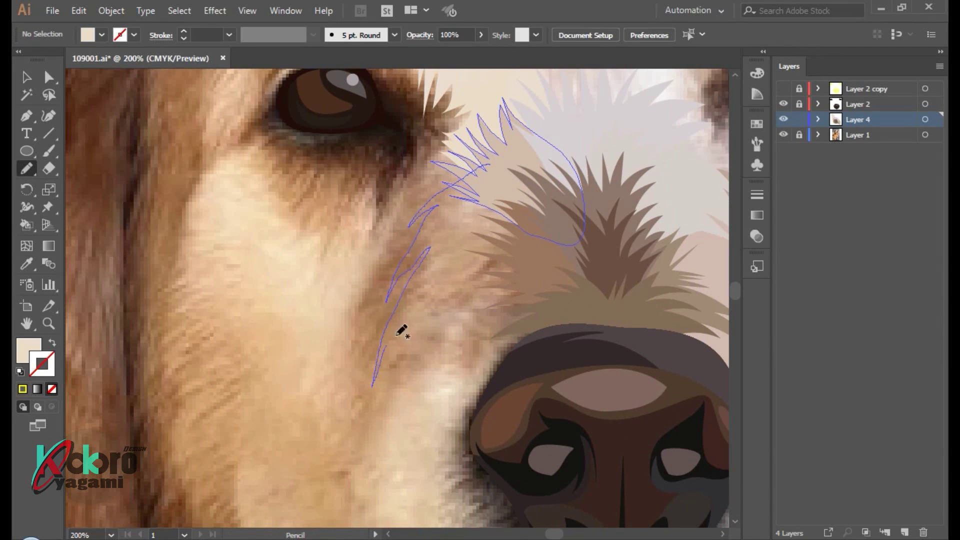
pyautogui.moveTo(540, 178); pyautogui.dragTo(530, 170)
pyautogui.press('i')
pyautogui.click(487, 275)
# Layer a tan tuft over the left side of the nose
pyautogui.press('n')
pyautogui.moveTo(480, 145)
pyautogui.mouseDown()
pyautogui.moveTo(428, 173)
pyautogui.moveTo(376, 287)
pyautogui.mouseUp()
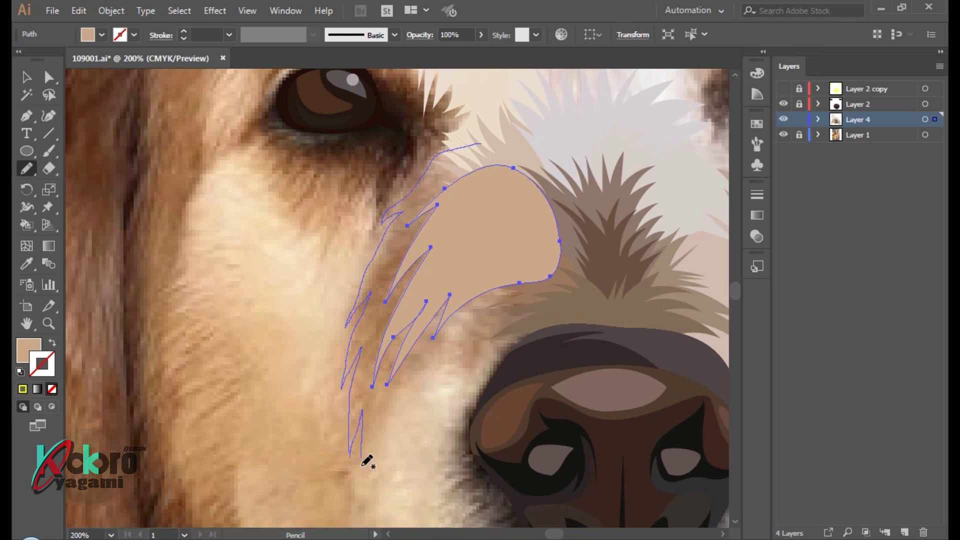
pyautogui.press('i')
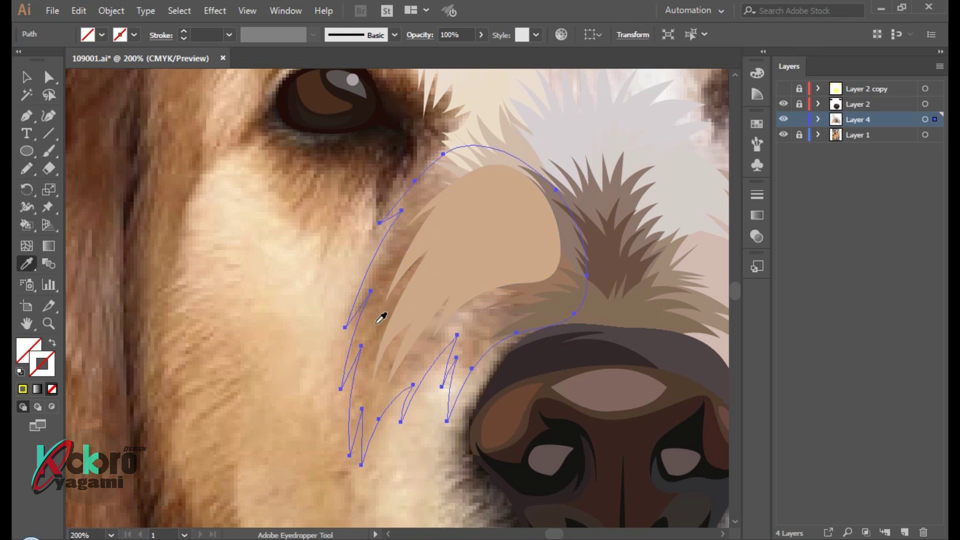
pyautogui.click(439, 307)
pyautogui.hotkey('ctrl', 'shift', 'a')
pyautogui.scroll(-2, 443, 283)
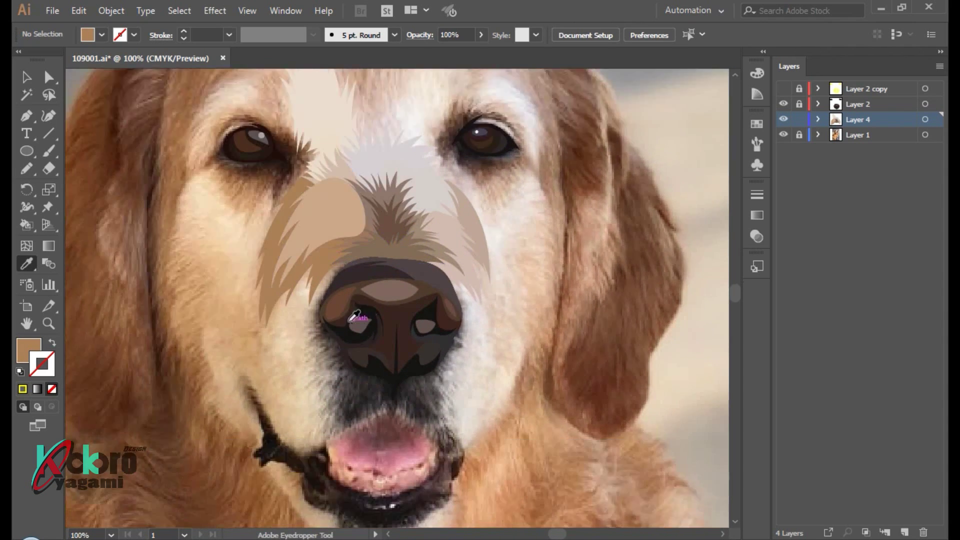
pyautogui.scroll(3, 339, 307)
# Draw dark fur spikes at the nostril's left edge and fill them with a sampled dark colour
pyautogui.press('n')
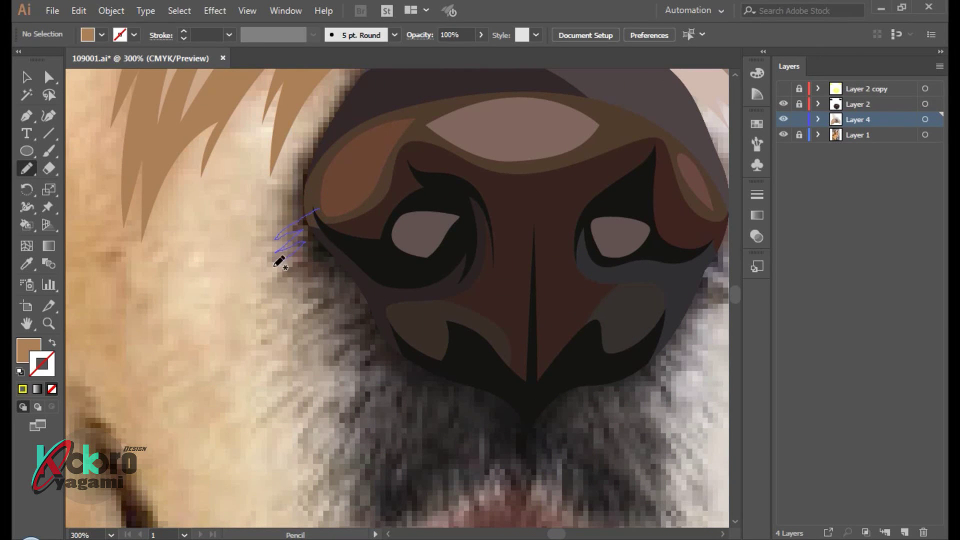
pyautogui.moveTo(366, 268); pyautogui.dragTo(371, 266)
pyautogui.press('i')
pyautogui.click(381, 279)
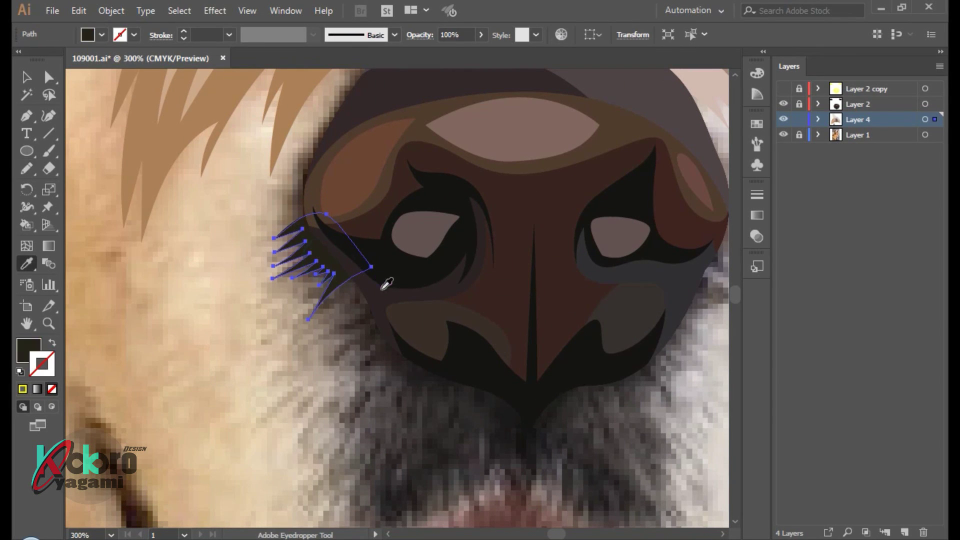
# Add a dark spiky fur fringe under the nose, filled with a sampled dark colour
pyautogui.press('n')
pyautogui.moveTo(387, 296); pyautogui.dragTo(364, 330)
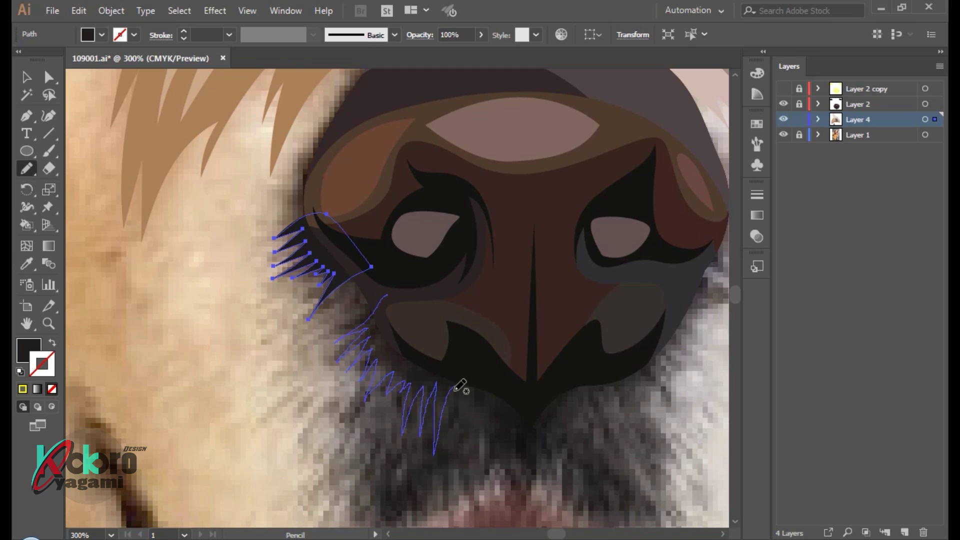
pyautogui.moveTo(491, 396); pyautogui.dragTo(386, 295)
pyautogui.press('i')
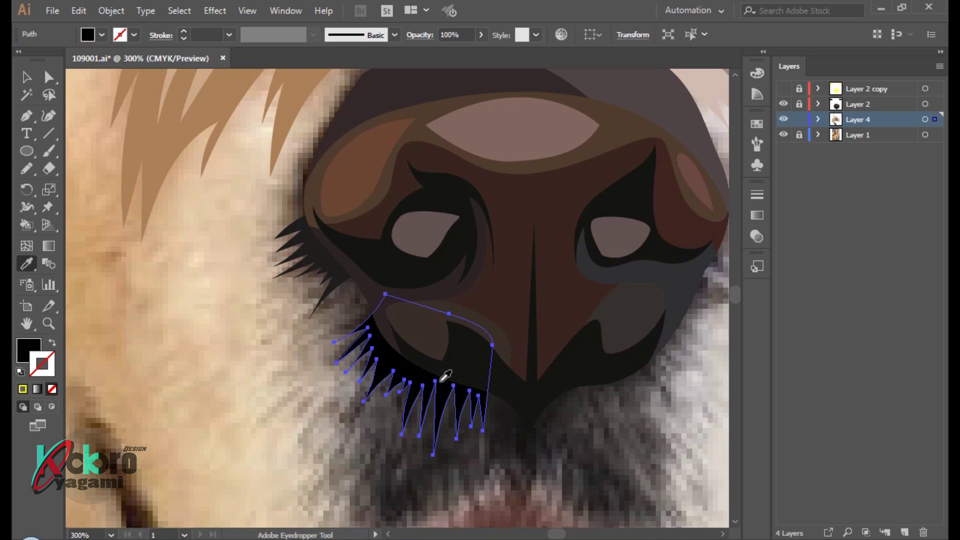
pyautogui.click(429, 365)
# Outline a shape around the lower nose and fill it with a dark colour
pyautogui.moveTo(604, 375); pyautogui.dragTo(497, 322)
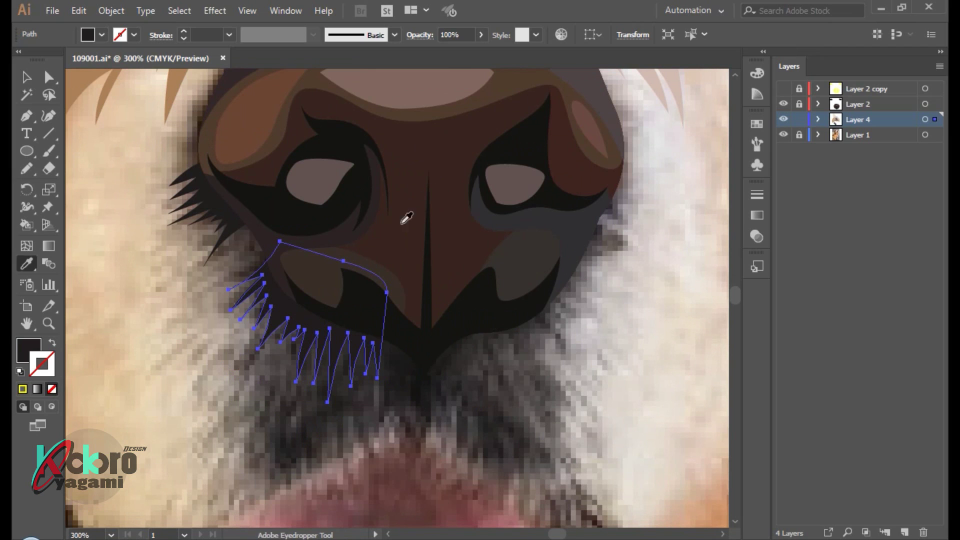
pyautogui.press('n')
pyautogui.moveTo(375, 323)
pyautogui.mouseDown()
pyautogui.moveTo(428, 440)
pyautogui.moveTo(467, 278)
pyautogui.moveTo(376, 325)
pyautogui.mouseUp()
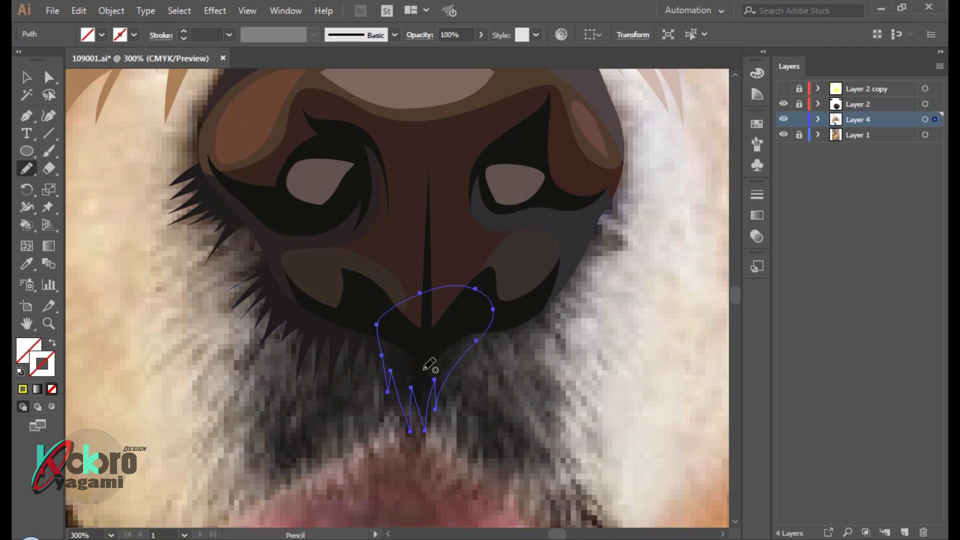
pyautogui.press('i')
pyautogui.click(427, 357)
# Draw zigzag fur right of the lower nose shape and fill it dark
pyautogui.press('n')
pyautogui.moveTo(481, 318); pyautogui.dragTo(524, 334)
pyautogui.moveTo(487, 303); pyautogui.dragTo(489, 320)
pyautogui.press('i')
pyautogui.click(541, 317)
pyautogui.hotkey('ctrl', 'shift', 'a')
pyautogui.hotkey('ctrl', '-')
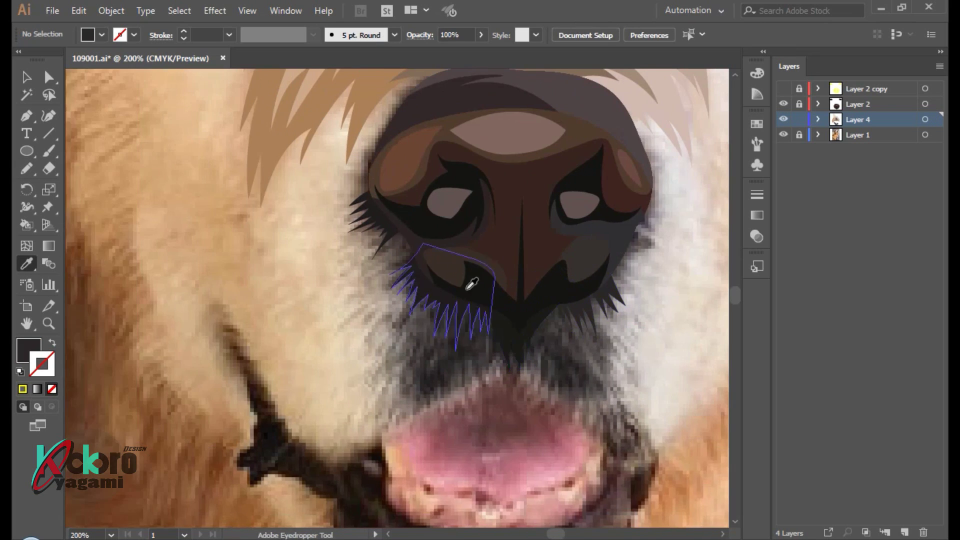
pyautogui.hotkey('ctrl', '+')
# Add a zigzag tuft along the nose's left edge, filled with sampled grey-brown
pyautogui.press('n')
pyautogui.moveTo(401, 98); pyautogui.dragTo(409, 145)
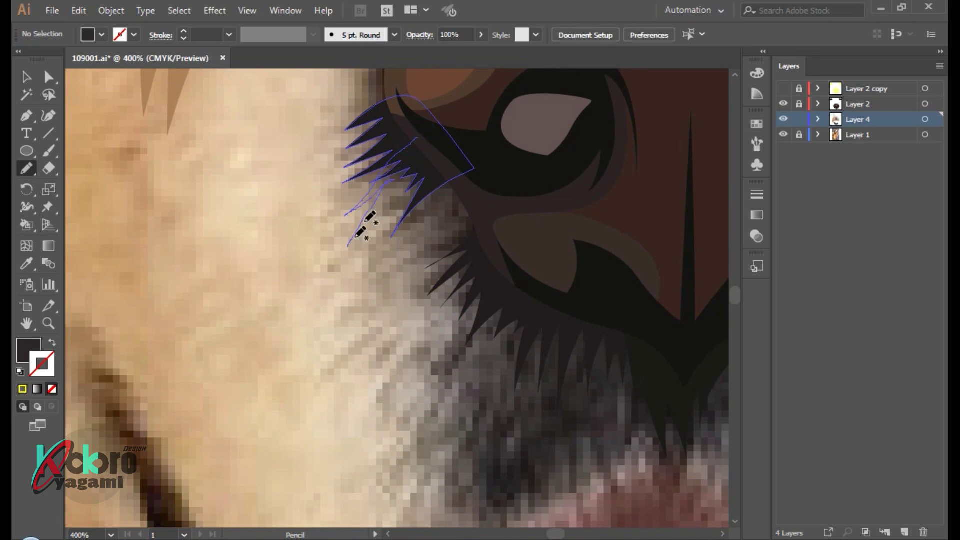
pyautogui.moveTo(417, 385); pyautogui.dragTo(417, 402)
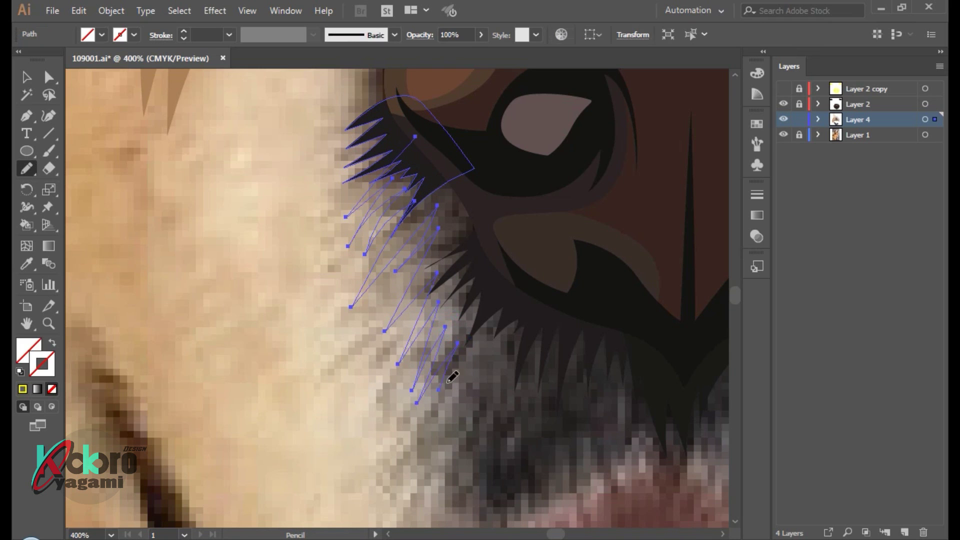
pyautogui.moveTo(415, 137); pyautogui.dragTo(490, 330)
pyautogui.press('i')
pyautogui.click(465, 329)
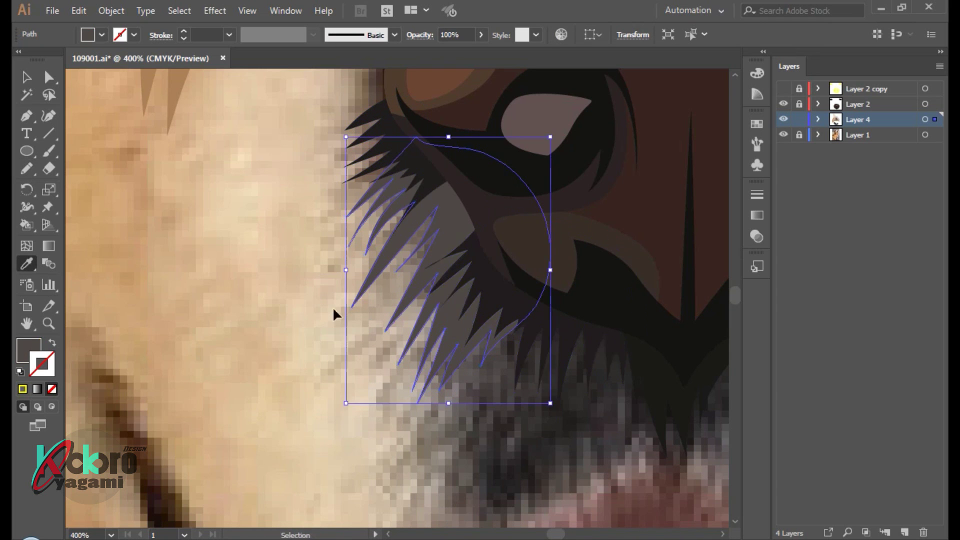
pyautogui.hotkey('ctrl', 'shift', 'a')
pyautogui.hotkey('ctrl', '-')
pyautogui.hotkey('ctrl', '-')
pyautogui.hotkey('ctrl', '+')
# Draw a zigzag fur shape under and up the right of the nose, filled dark grey
pyautogui.scroll(1, 505, 347)
pyautogui.press('n')
pyautogui.moveTo(385, 287)
pyautogui.mouseDown()
pyautogui.moveTo(337, 311)
pyautogui.moveTo(418, 345)
pyautogui.moveTo(465, 395)
pyautogui.mouseUp()
pyautogui.moveTo(459, 346); pyautogui.dragTo(486, 341)
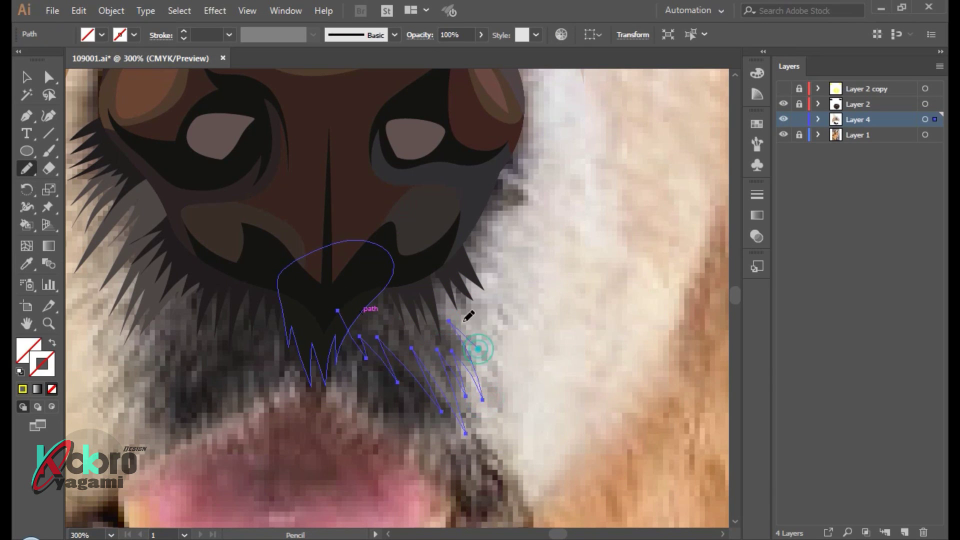
pyautogui.moveTo(466, 286); pyautogui.dragTo(517, 206)
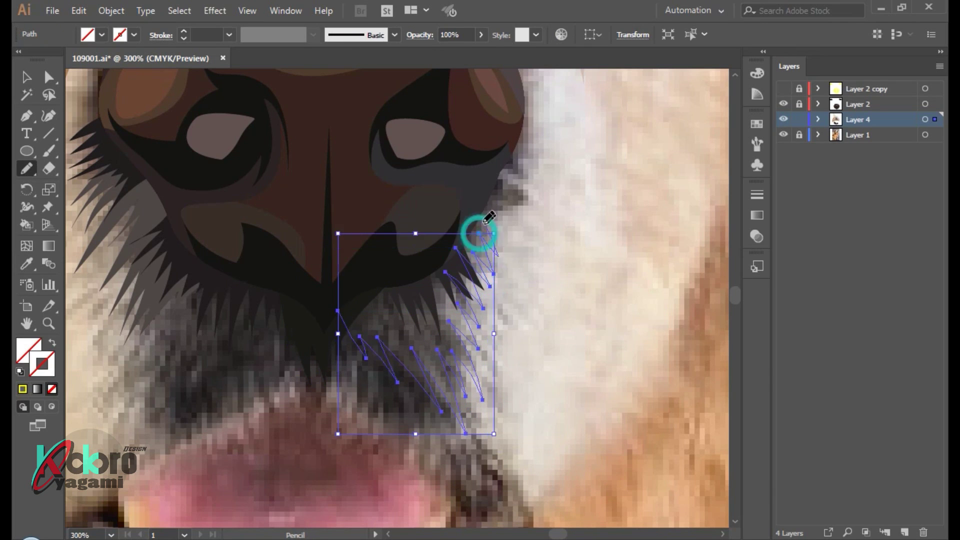
pyautogui.moveTo(407, 201); pyautogui.dragTo(338, 312)
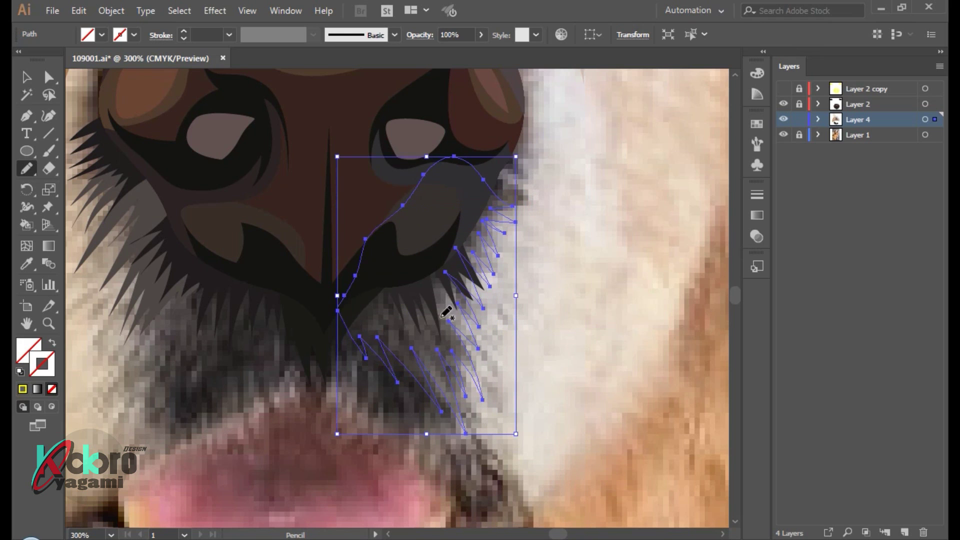
pyautogui.press('i')
pyautogui.click(430, 338)
pyautogui.hotkey('ctrl', 'shift', 'a')
# Add a jagged tuft along the left fur edge, filled with grey sampled from the fur
pyautogui.scroll(-3, 365, 199)
pyautogui.scroll(4, 380, 210)
pyautogui.press('m')
pyautogui.press('n')
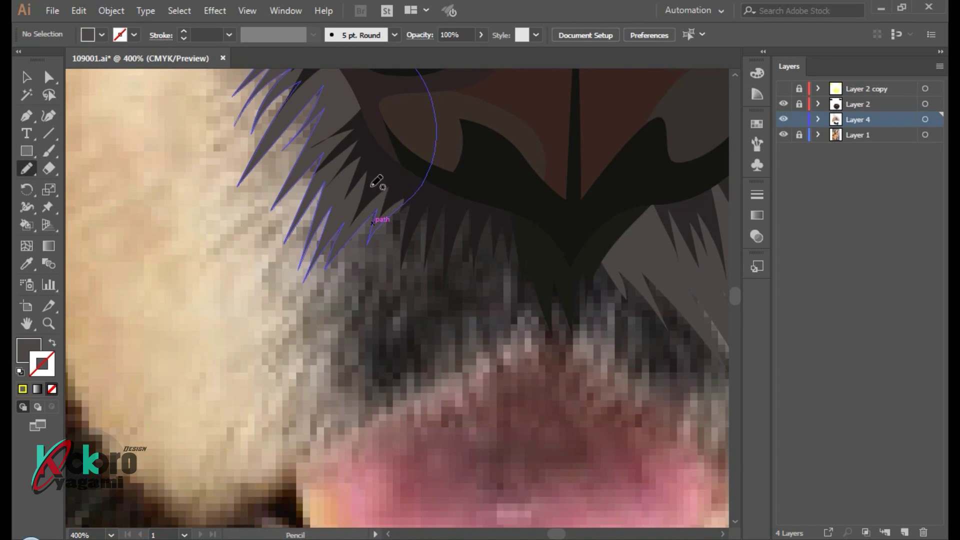
pyautogui.moveTo(334, 198)
pyautogui.mouseDown()
pyautogui.moveTo(289, 349)
pyautogui.moveTo(393, 275)
pyautogui.moveTo(360, 320)
pyautogui.mouseUp()
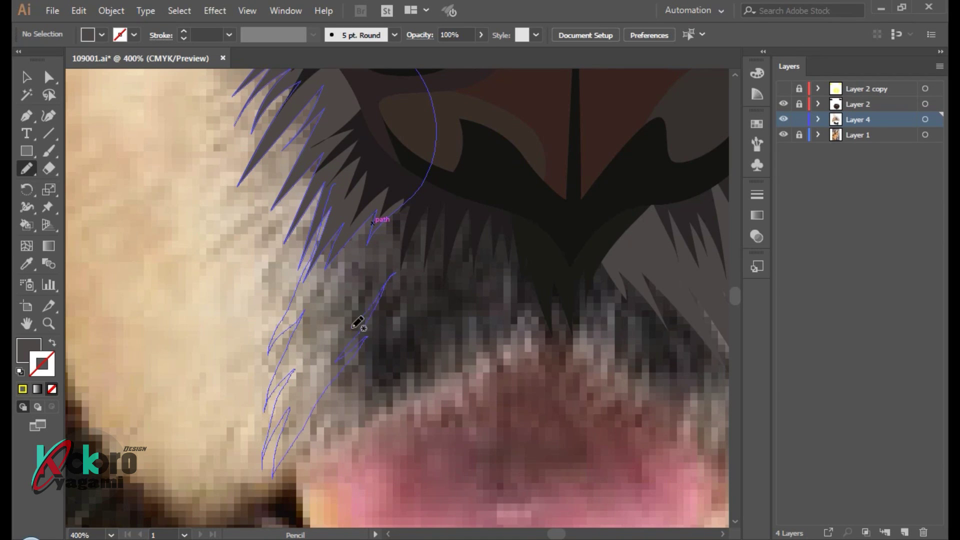
pyautogui.moveTo(343, 174); pyautogui.dragTo(334, 181)
pyautogui.press('i')
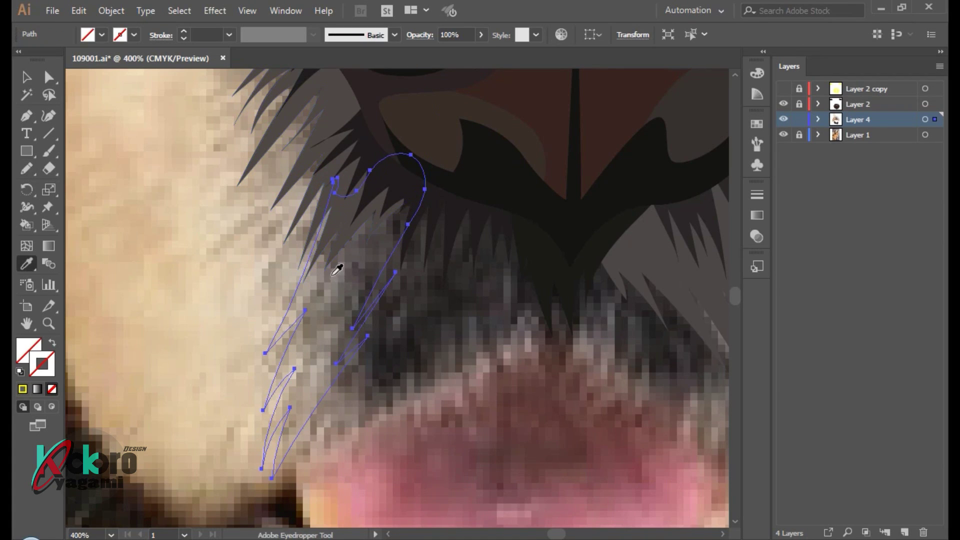
pyautogui.click(340, 264)
# Undo the stray strokes and add a dark strand shape down the left side
pyautogui.press('n')
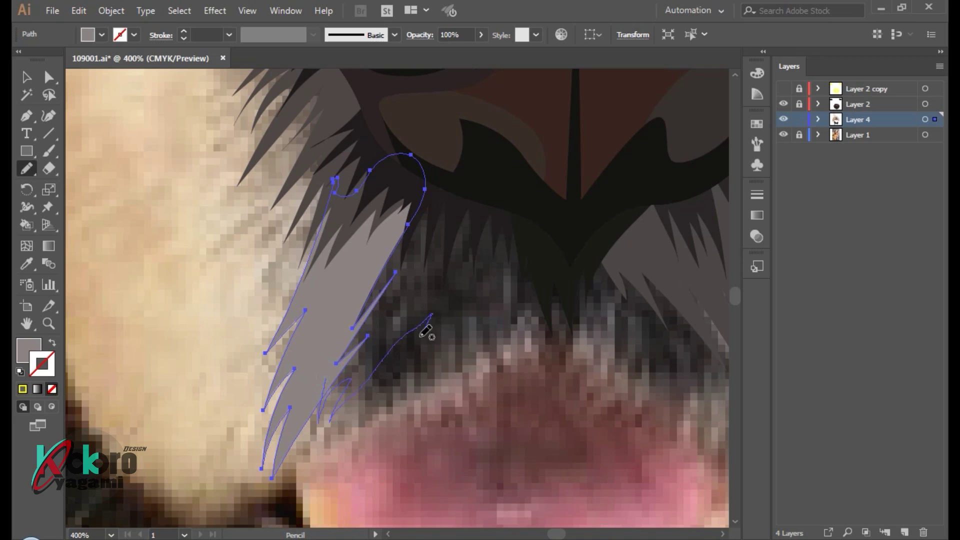
pyautogui.hotkey('ctrl', 'z')
pyautogui.press('v')
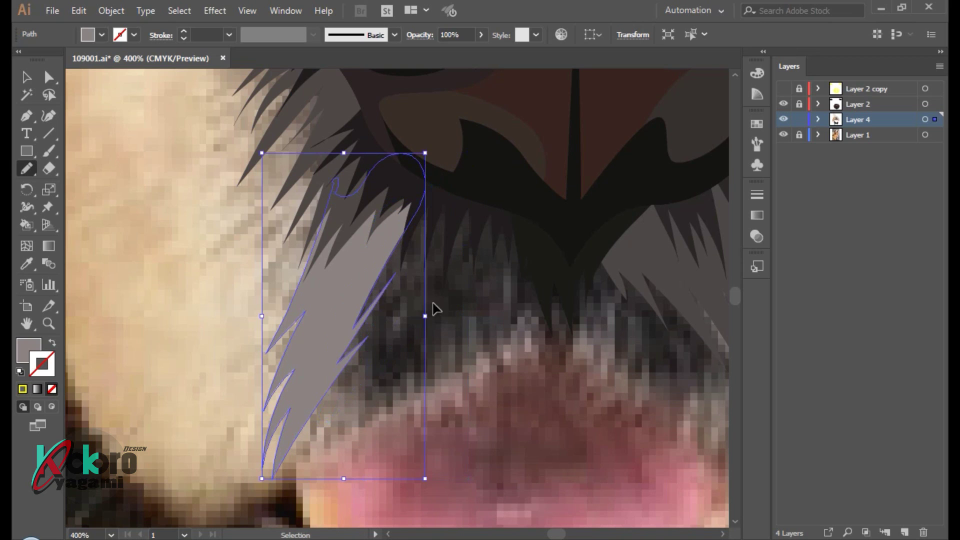
pyautogui.hotkey('ctrl', 'z')
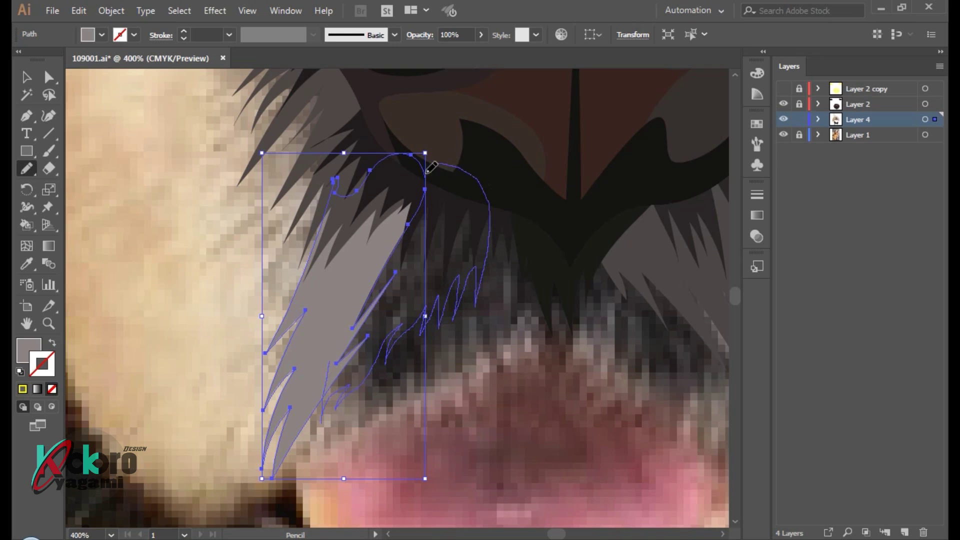
pyautogui.moveTo(431, 168); pyautogui.dragTo(391, 341)
pyautogui.click(440, 272)
pyautogui.hotkey('ctrl', 'shift', 'a')
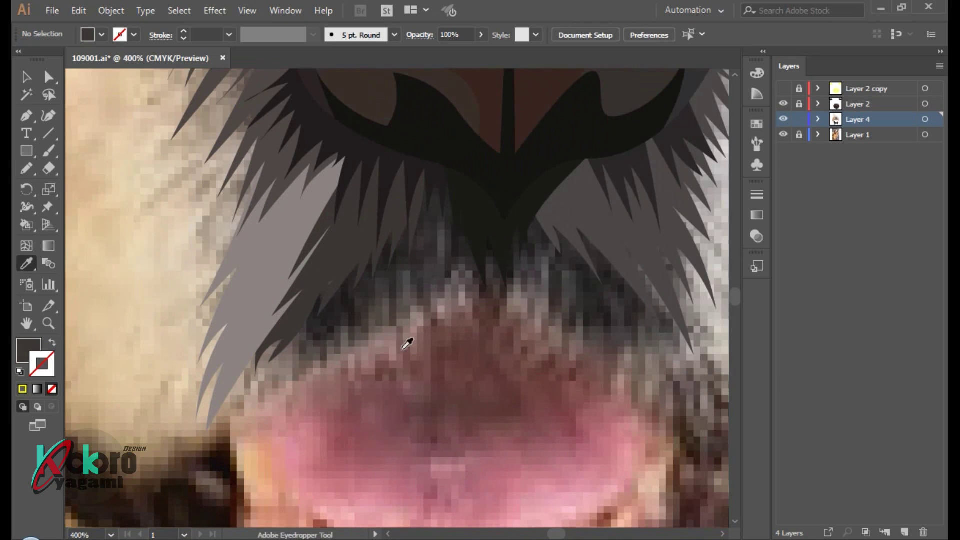
# Draw a dark strand along the grey fur tuft, filled with the dark fur colour
pyautogui.press('n')
pyautogui.moveTo(270, 134); pyautogui.dragTo(349, 314)
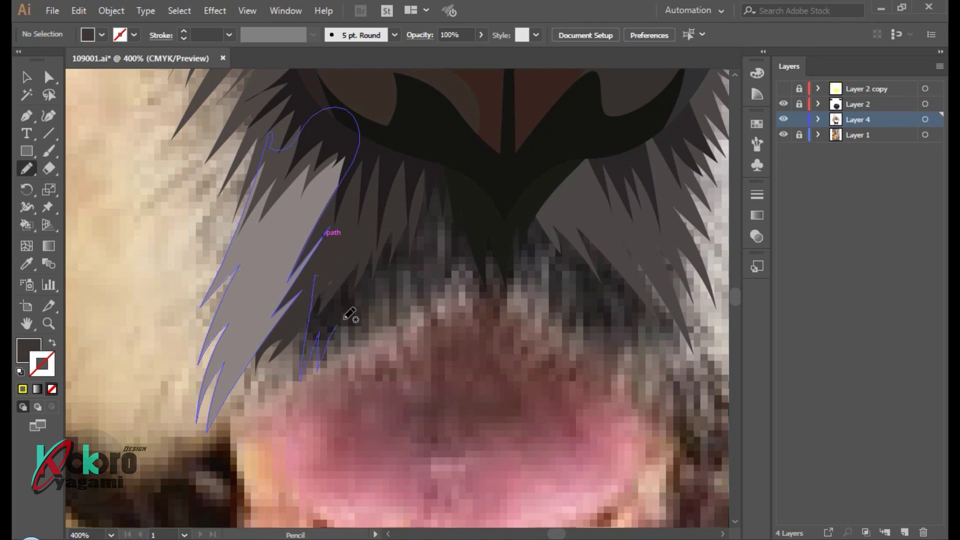
pyautogui.moveTo(444, 190); pyautogui.dragTo(435, 163)
pyautogui.press('i')
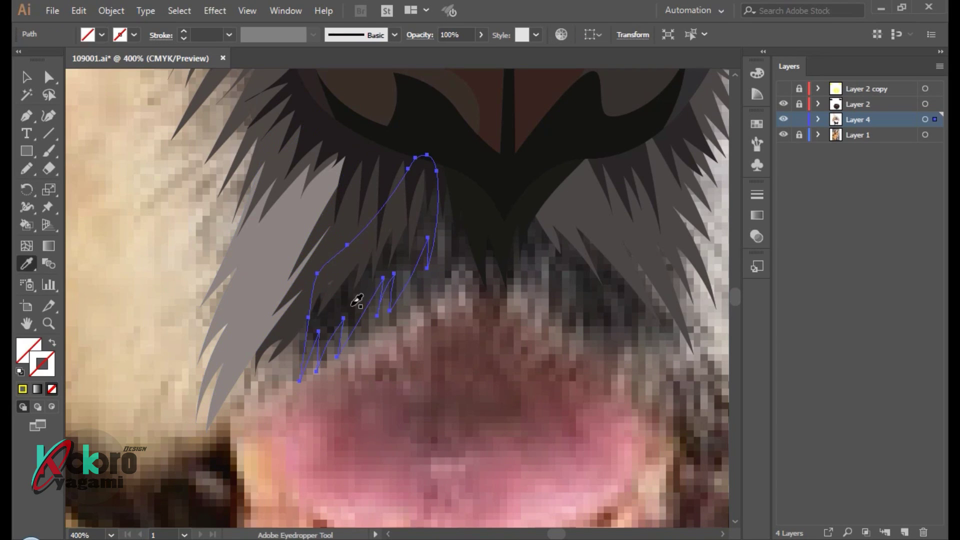
pyautogui.click(410, 290)
# Add a jagged dark tuft at the centre of the muzzle
pyautogui.hscroll(3, 449, 310)
pyautogui.press('n')
pyautogui.moveTo(433, 245); pyautogui.dragTo(386, 318)
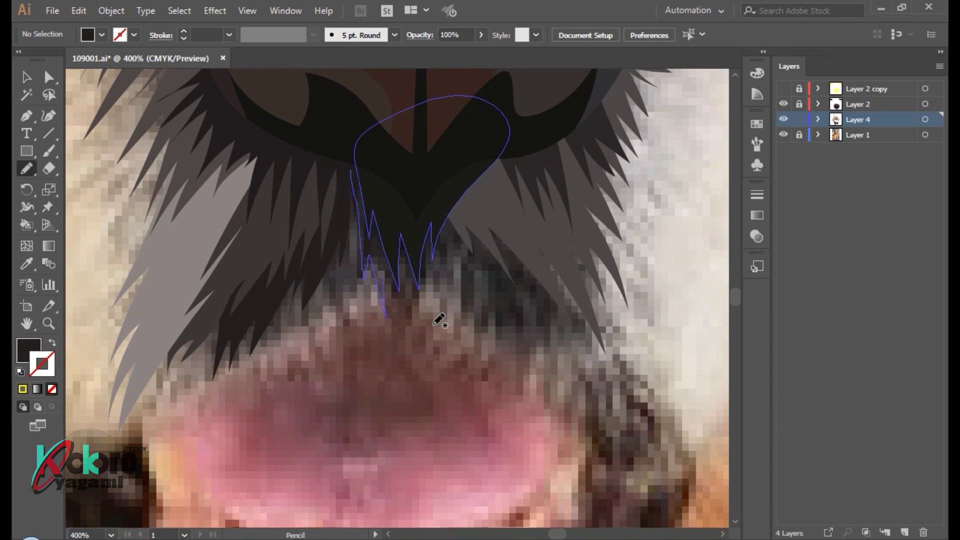
pyautogui.moveTo(448, 322); pyautogui.dragTo(477, 288)
pyautogui.moveTo(410, 157); pyautogui.dragTo(350, 170)
pyautogui.press('i')
pyautogui.click(457, 240)
# Draw jagged dark fur strands to the right of the mouth
pyautogui.hotkey('ctrl', 'shift', 'a')
pyautogui.hscroll(3, 525, 325)
pyautogui.scroll(-3, 529, 323)
pyautogui.press('n')
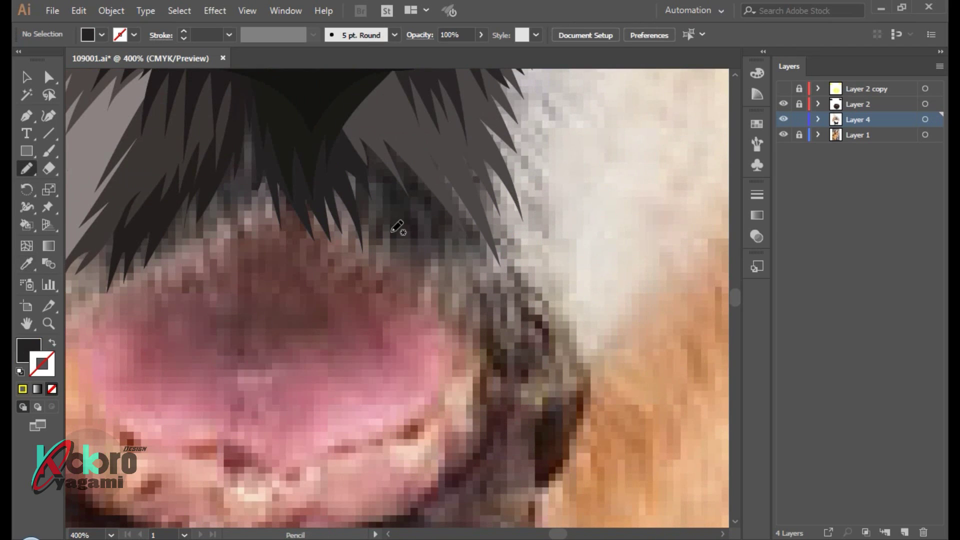
pyautogui.moveTo(326, 157); pyautogui.dragTo(439, 234)
pyautogui.moveTo(456, 165); pyautogui.dragTo(365, 92)
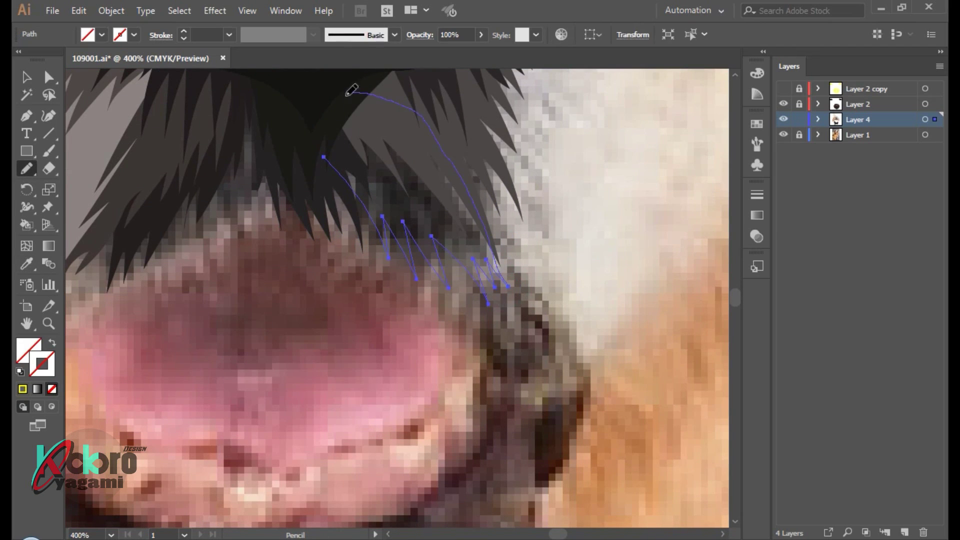
pyautogui.press('i')
pyautogui.click(429, 188)
pyautogui.hotkey('ctrl', 'shift', 'a')
# Add a dark fur strand above the mouth
pyautogui.hotkey('ctrl', '-')
pyautogui.hotkey('ctrl', '-')
pyautogui.hotkey('ctrl', '-')
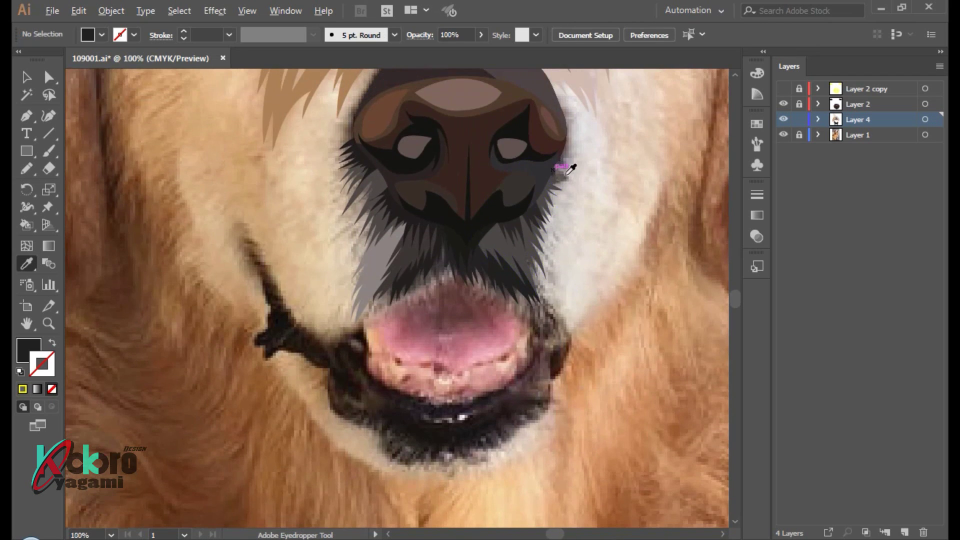
pyautogui.hotkey('ctrl', '-')
pyautogui.hotkey('ctrl', '-')
pyautogui.scroll(3, 498, 215)
pyautogui.scroll(2, 497, 215)
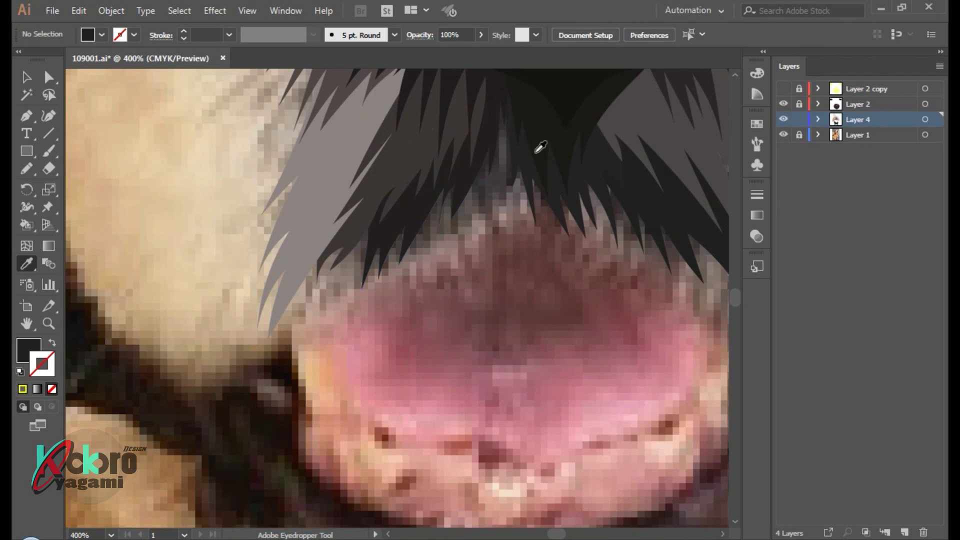
pyautogui.press('n')
pyautogui.moveTo(529, 158); pyautogui.dragTo(499, 205)
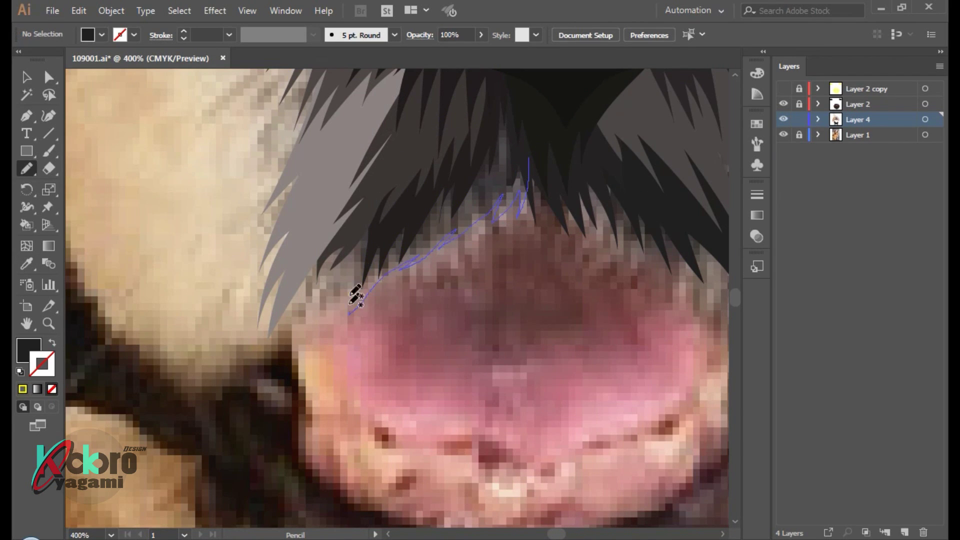
pyautogui.moveTo(506, 191); pyautogui.dragTo(492, 186)
pyautogui.press('i')
pyautogui.click(540, 165)
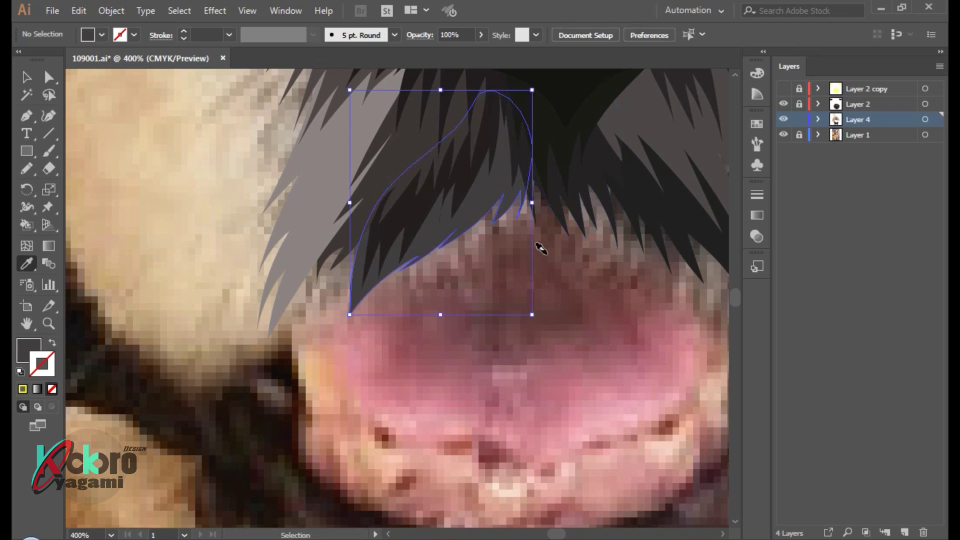
pyautogui.hotkey('ctrl', 'shift', 'a')
# Draw a grey tuft along the lower muzzle and send it behind the dark strands
pyautogui.hscroll(2, 547, 253)
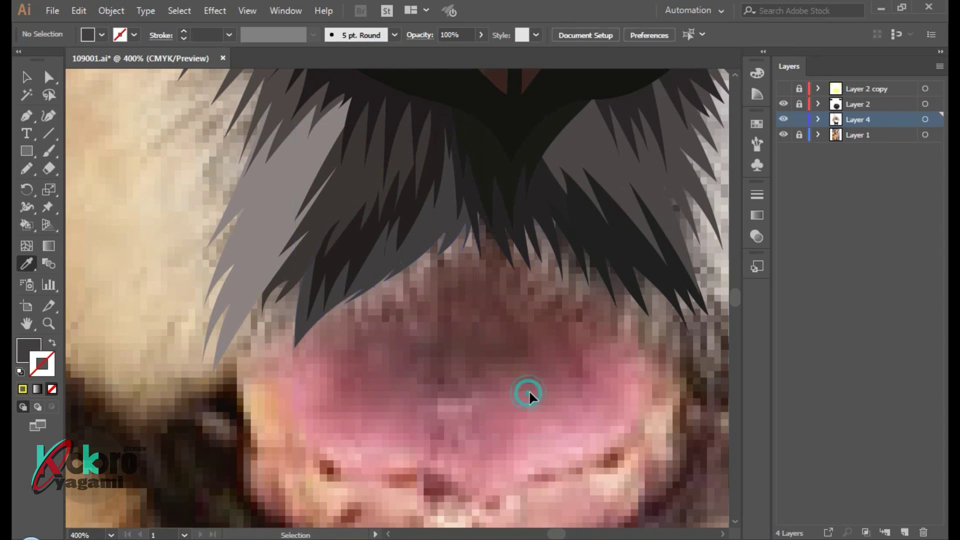
pyautogui.hscroll(3, 530, 391)
pyautogui.press('n')
pyautogui.moveTo(366, 222); pyautogui.dragTo(481, 313)
pyautogui.moveTo(553, 390)
pyautogui.mouseDown()
pyautogui.moveTo(519, 231)
pyautogui.moveTo(367, 220)
pyautogui.mouseUp()
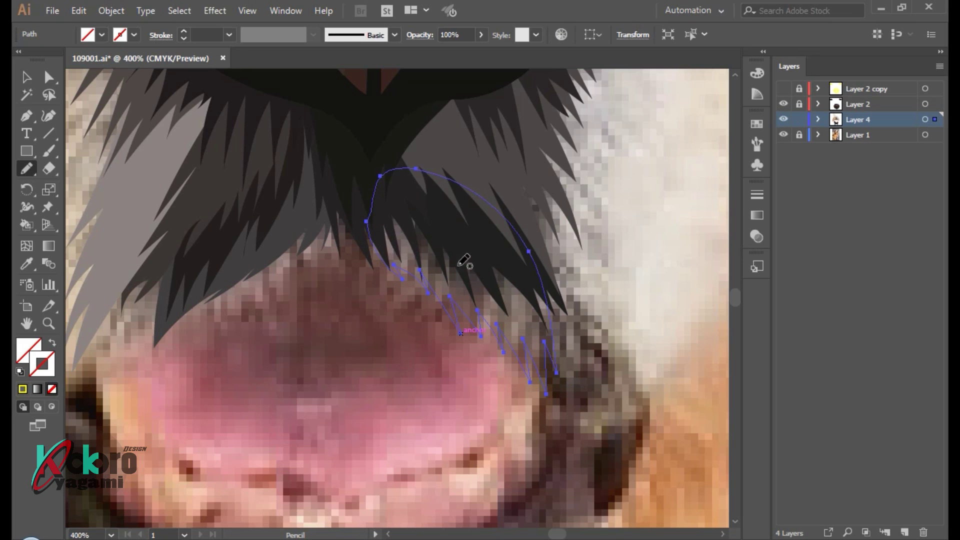
pyautogui.press('i')
pyautogui.click(518, 311)
pyautogui.hotkey('ctrl', '[')
# Add a light pinkish-grey tuft and send it behind the dark strands
pyautogui.hotkey('ctrl', 'shift', 'a')
pyautogui.press('n')
pyautogui.hotkey('ctrl', '=')
pyautogui.moveTo(416, 70)
pyautogui.mouseDown()
pyautogui.moveTo(443, 285)
pyautogui.moveTo(370, 354)
pyautogui.mouseUp()
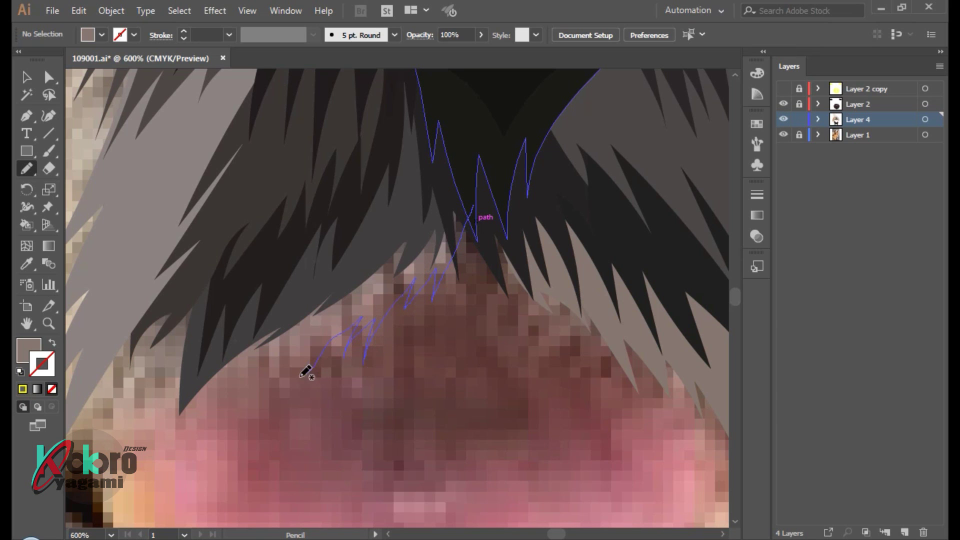
pyautogui.moveTo(375, 205); pyautogui.dragTo(461, 204)
pyautogui.press('i')
pyautogui.click(350, 308)
pyautogui.hotkey('ctrl', '[')
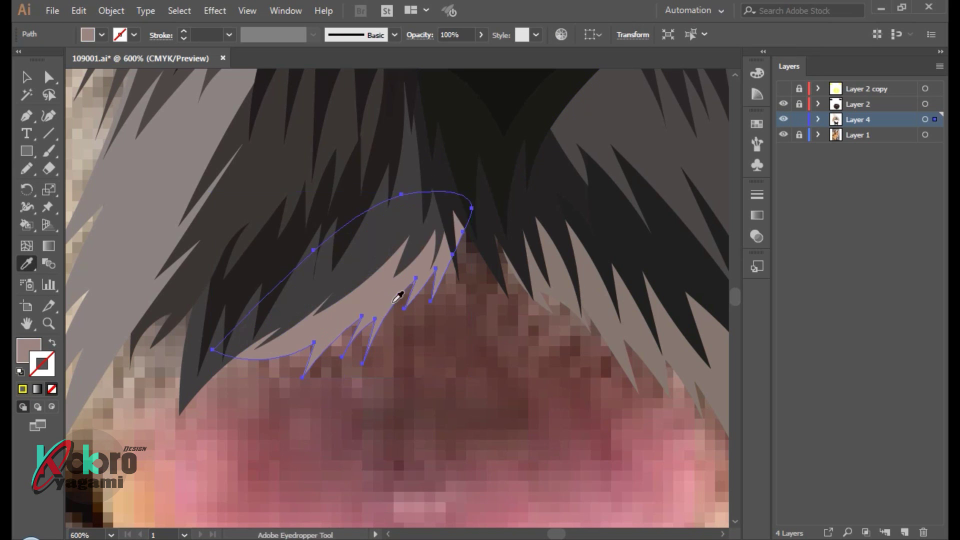
pyautogui.hotkey('ctrl', 'shift', 'a')
pyautogui.scroll(-5, 524, 362)
pyautogui.scroll(3, 550, 325)
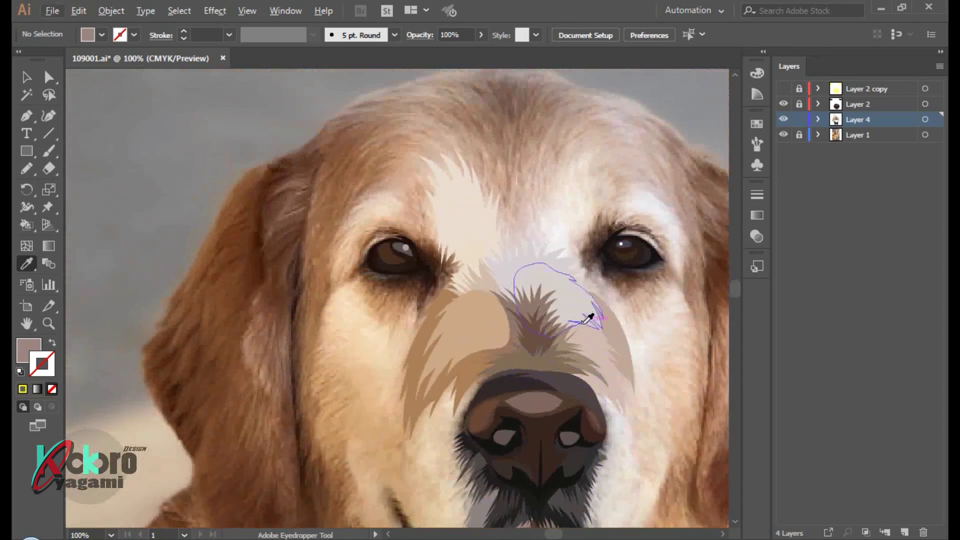
# Draw a grey jagged tuft up the forehead using the muzzle tuft's grey
pyautogui.scroll(2, 544, 348)
pyautogui.keyDown('ctrl'); pyautogui.click(525, 375); pyautogui.keyUp('ctrl')
pyautogui.press('n')
pyautogui.moveTo(521, 372); pyautogui.dragTo(524, 279)
pyautogui.moveTo(576, 230); pyautogui.dragTo(606, 273)
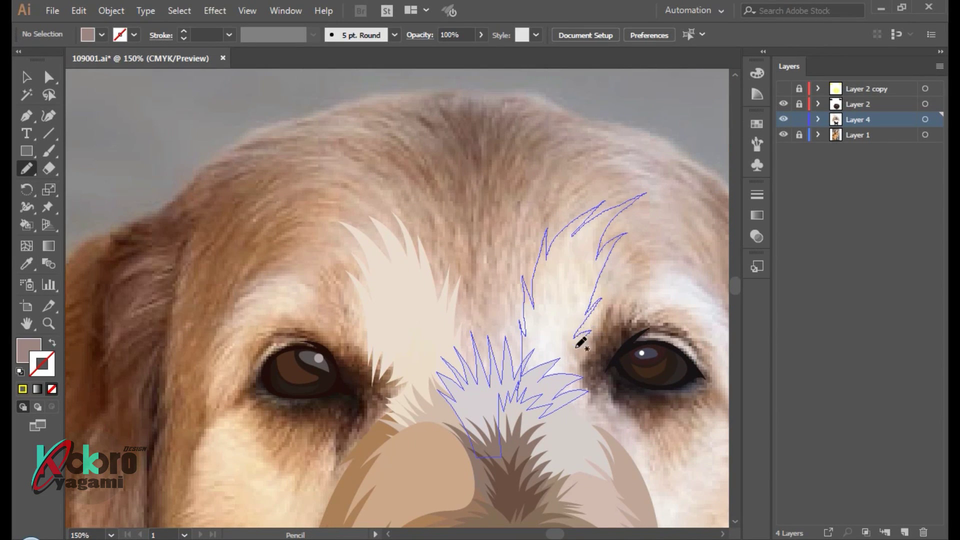
pyautogui.moveTo(551, 411); pyautogui.dragTo(598, 222)
pyautogui.keyDown('ctrl'); pyautogui.click(562, 315); pyautogui.keyUp('ctrl')
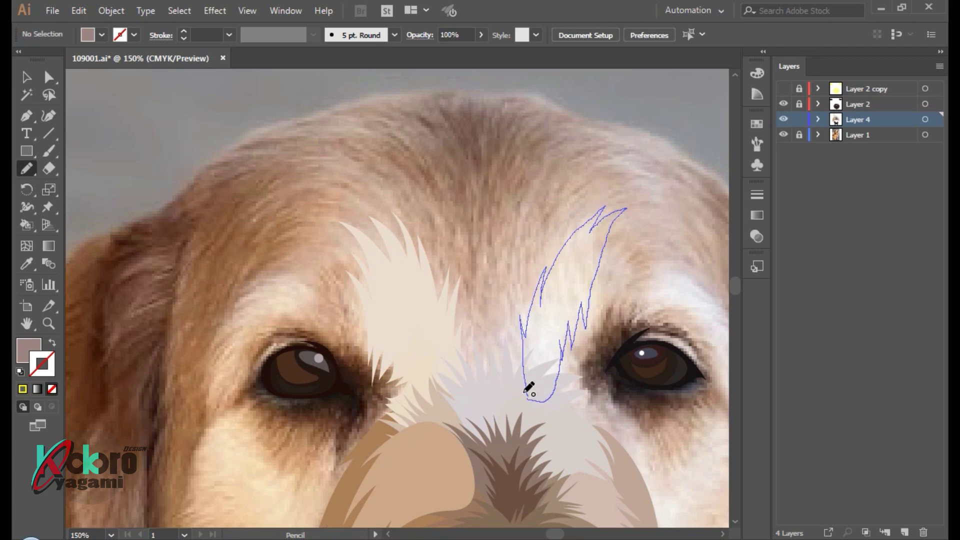
# Close the second forehead tuft above the eye and fill it with sampled white
pyautogui.moveTo(533, 395); pyautogui.dragTo(538, 400)
pyautogui.press('i')
pyautogui.click(581, 309)
pyautogui.keyDown('ctrl'); pyautogui.click(535, 317); pyautogui.keyUp('ctrl')
# Draw a larger jagged tuft around the white one, filled with sampled beige
pyautogui.press('n')
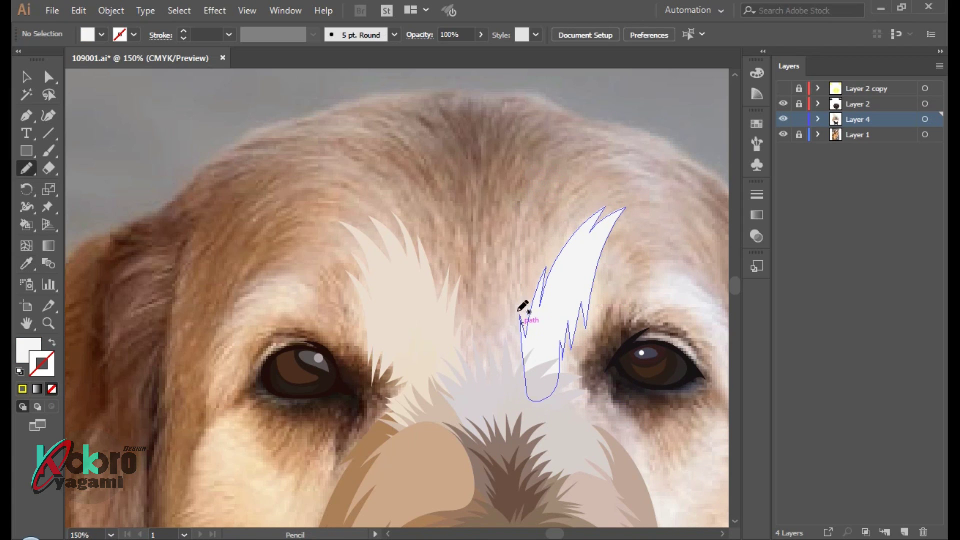
pyautogui.moveTo(510, 392); pyautogui.dragTo(624, 184)
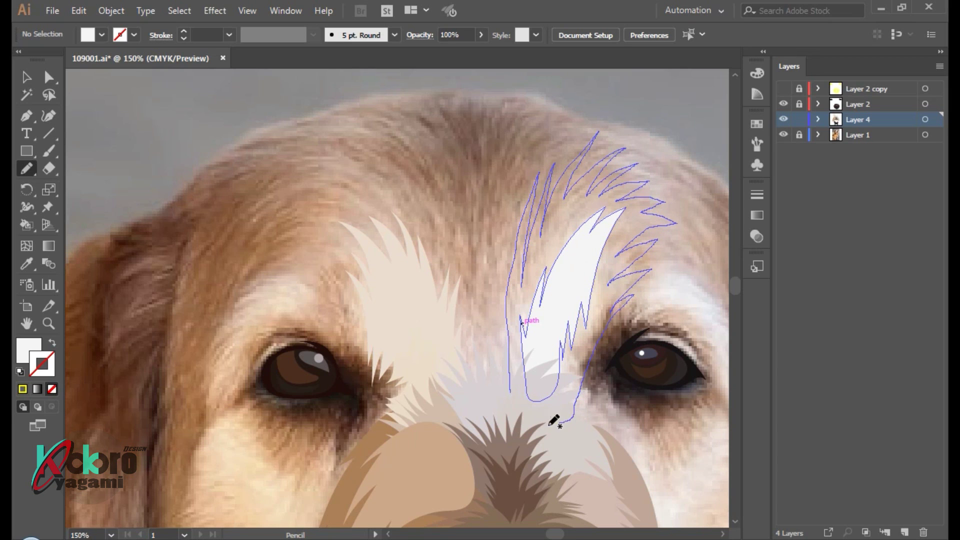
pyautogui.moveTo(573, 416); pyautogui.dragTo(575, 408)
pyautogui.press('i')
pyautogui.click(550, 251)
pyautogui.keyDown('ctrl'); pyautogui.click(472, 180); pyautogui.keyUp('ctrl')
pyautogui.hotkey('ctrl', '-')
pyautogui.hotkey('ctrl', '-')
pyautogui.scroll(-1, 488, 192)
pyautogui.scroll(2, 381, 272)
pyautogui.scroll(2, 396, 274)
pyautogui.press('n')
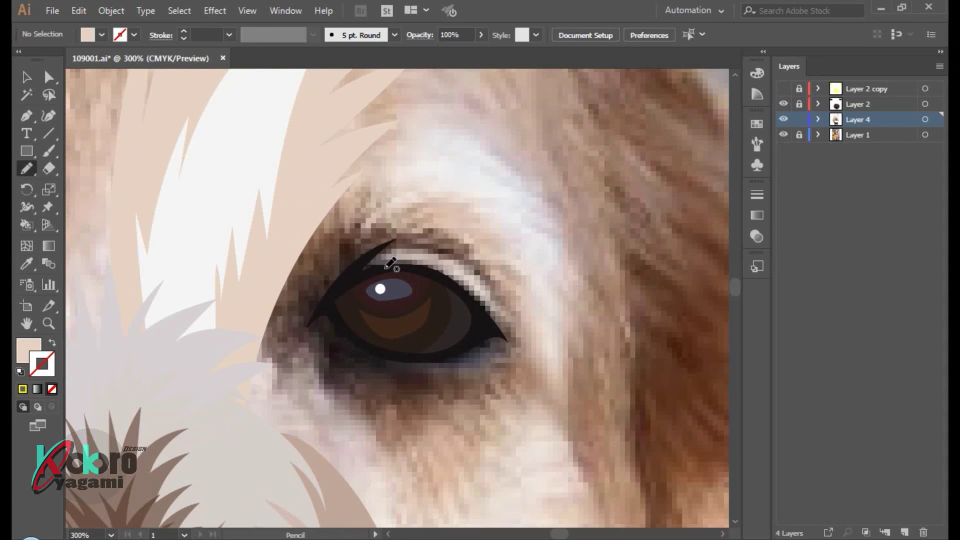
# Draw the right eye's upper lid and fill it light beige from the artwork
pyautogui.moveTo(351, 287); pyautogui.dragTo(354, 289)
pyautogui.press('i')
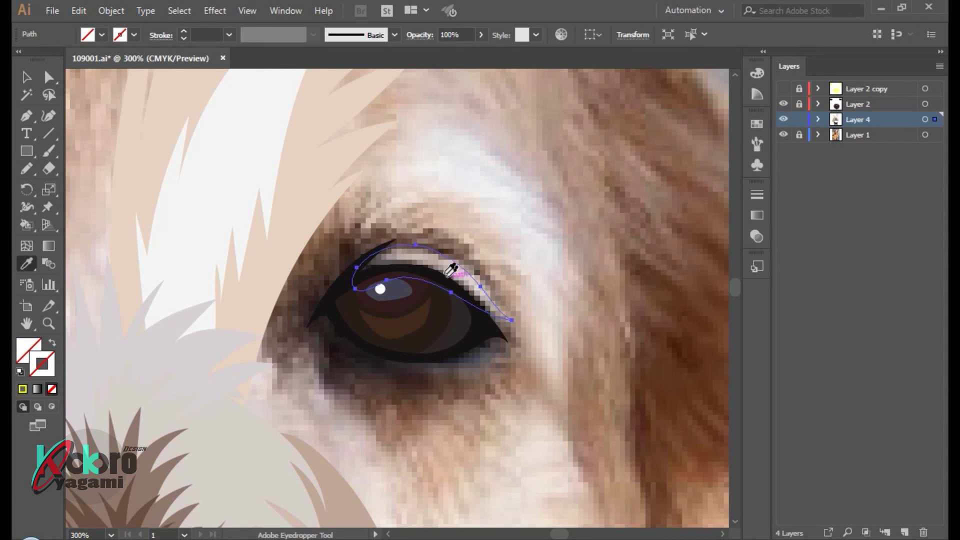
pyautogui.click(481, 242)
# Draw lash strands at the eye's inner corner and fill them dark brown
pyautogui.press('n')
pyautogui.moveTo(314, 310); pyautogui.dragTo(303, 339)
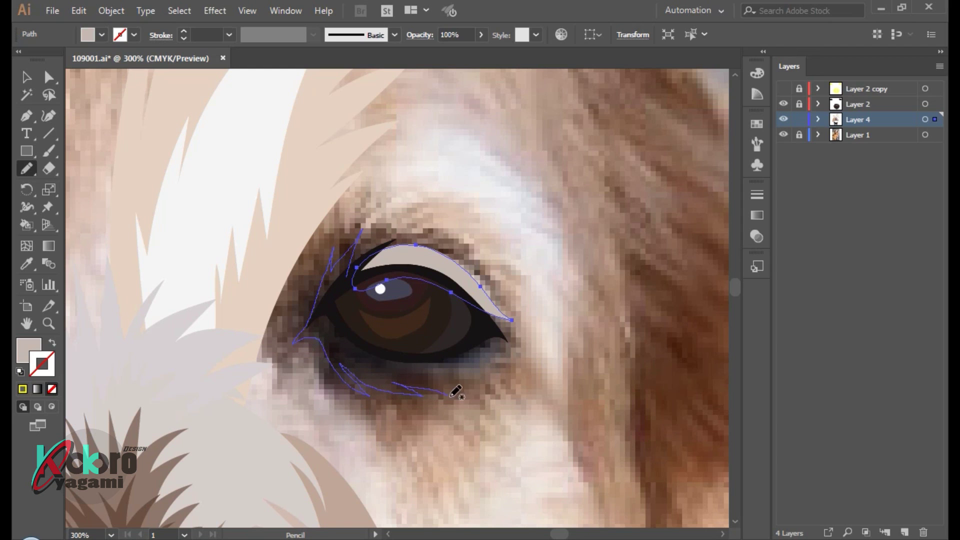
pyautogui.press('i')
pyautogui.click(368, 359)
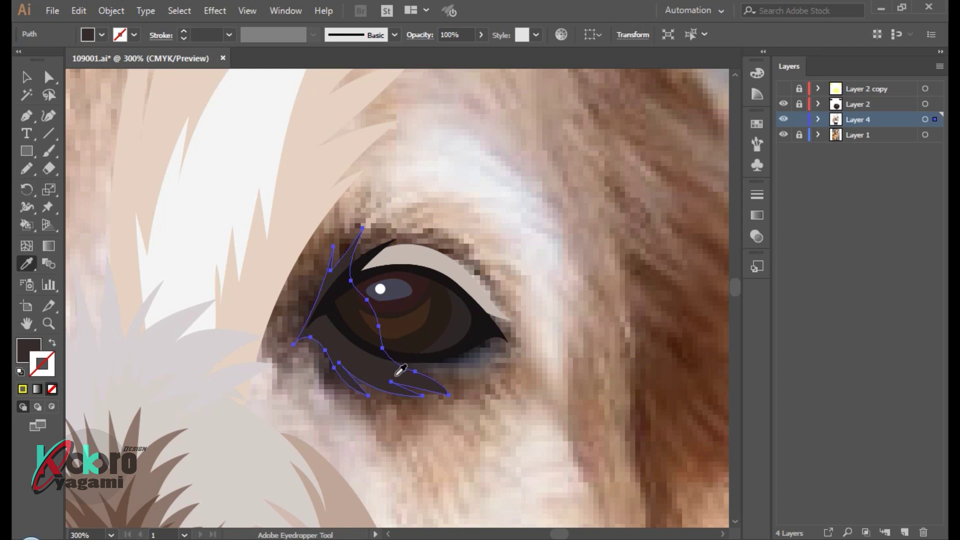
pyautogui.keyDown('ctrl'); pyautogui.click(493, 393); pyautogui.keyUp('ctrl')
# Outline the eye's lower rim and fill it blue-grey
pyautogui.press('n')
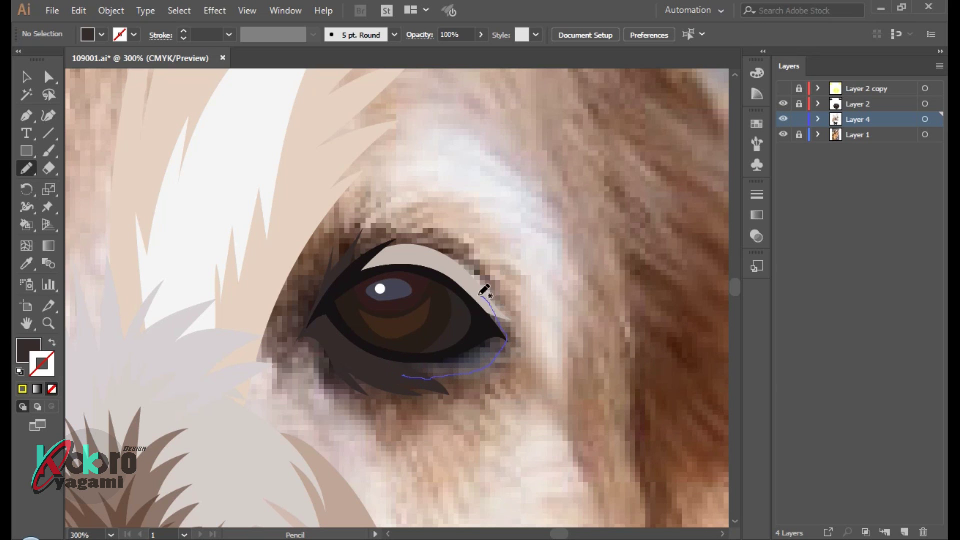
pyautogui.moveTo(425, 364); pyautogui.dragTo(426, 365)
pyautogui.press('i')
pyautogui.click(492, 344)
pyautogui.keyDown('ctrl'); pyautogui.click(559, 213); pyautogui.keyUp('ctrl')
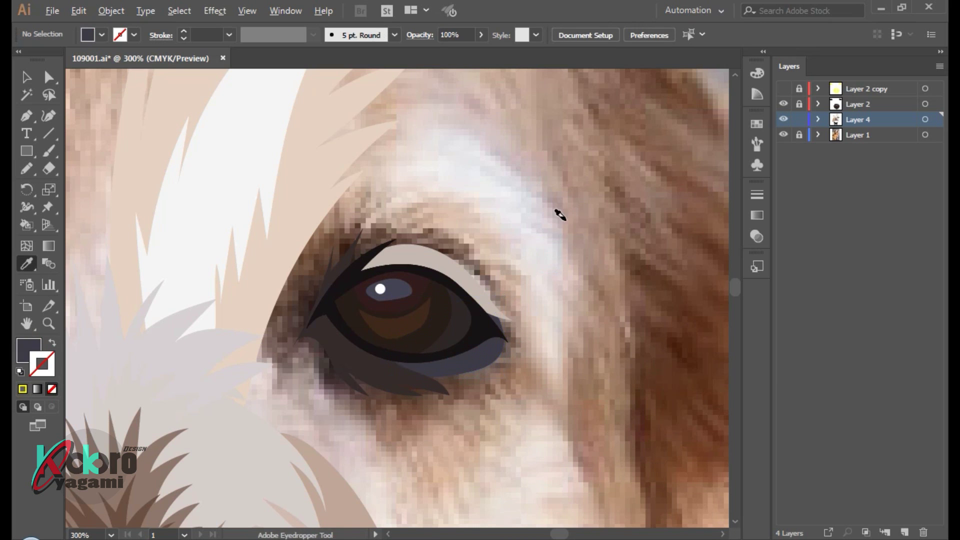
# Zoom out and begin drawing brow strands above the eye
pyautogui.hotkey('ctrl', '-')
pyautogui.scroll(1, 598, 315)
pyautogui.press('n')
pyautogui.moveTo(500, 210); pyautogui.dragTo(501, 209)
pyautogui.keyDown('ctrl'); pyautogui.click(462, 255); pyautogui.keyUp('ctrl')
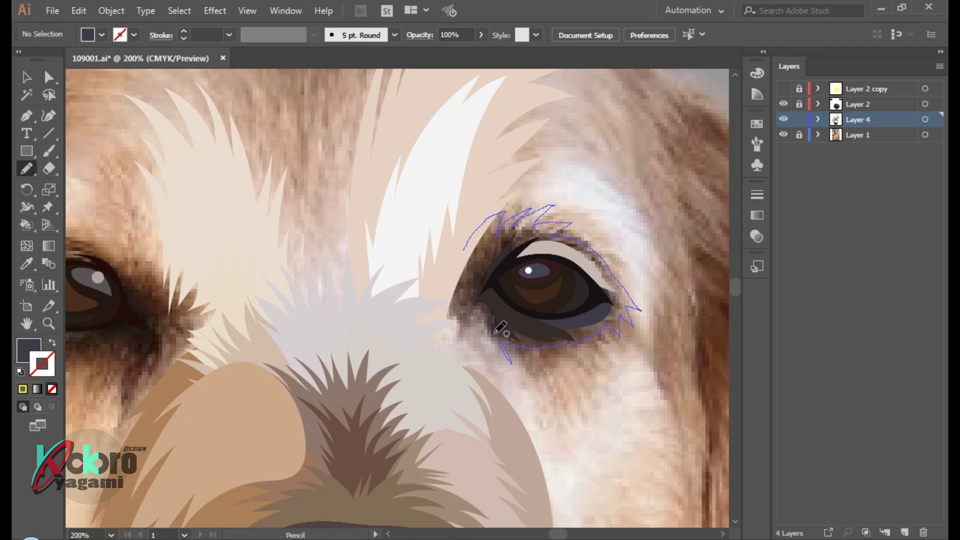
# Finish the shading shape around the right eye and fill it with a darker sampled brown
pyautogui.moveTo(435, 263); pyautogui.dragTo(429, 273)
pyautogui.press('i')
pyautogui.click(495, 280)
pyautogui.hotkey('ctrl', 'z')
pyautogui.click(511, 252)
pyautogui.keyDown('ctrl'); pyautogui.click(607, 189); pyautogui.keyUp('ctrl')
pyautogui.hotkey('ctrl', '1')
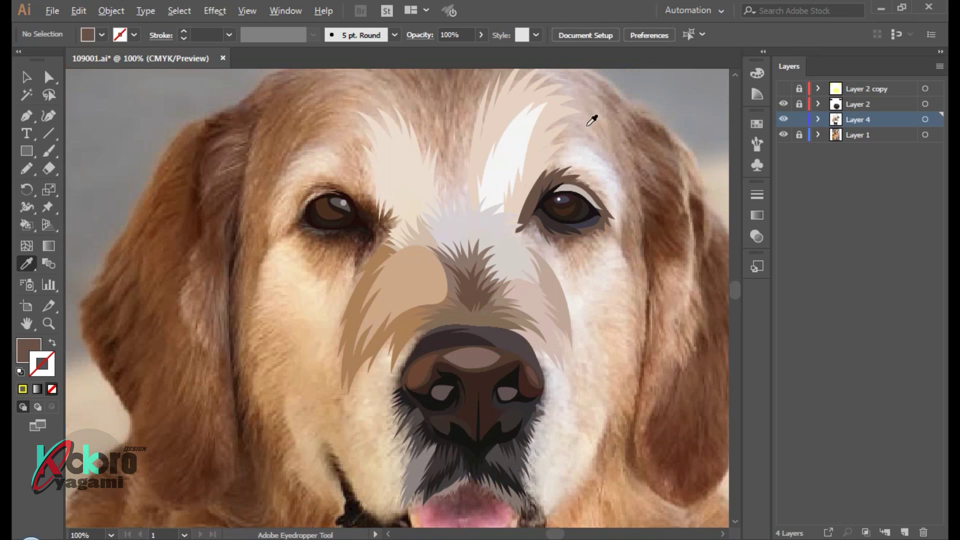
pyautogui.scroll(2, 598, 118)
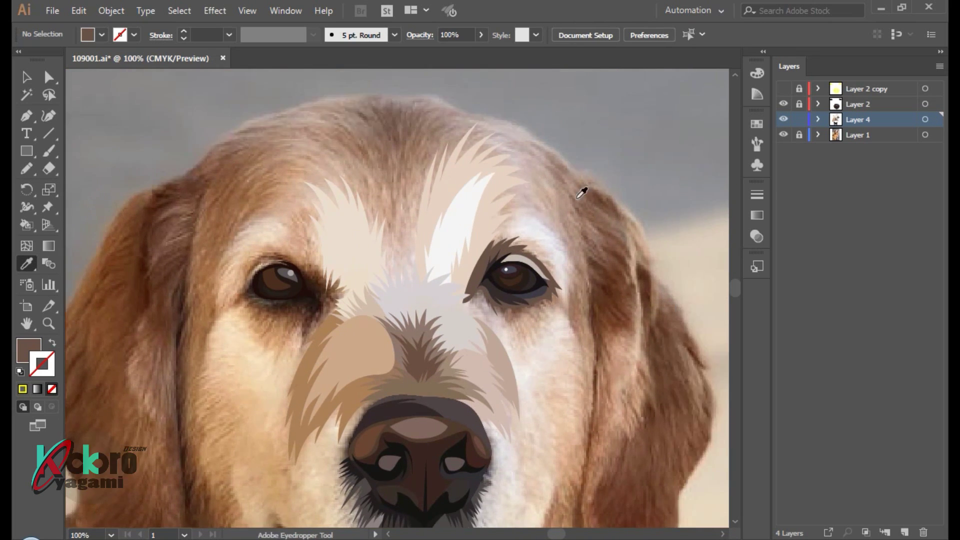
# Draw a rim shape above the right eye and fill it beige from the fur
pyautogui.press('n')
pyautogui.moveTo(415, 245); pyautogui.dragTo(530, 210)
pyautogui.moveTo(563, 284); pyautogui.dragTo(425, 235)
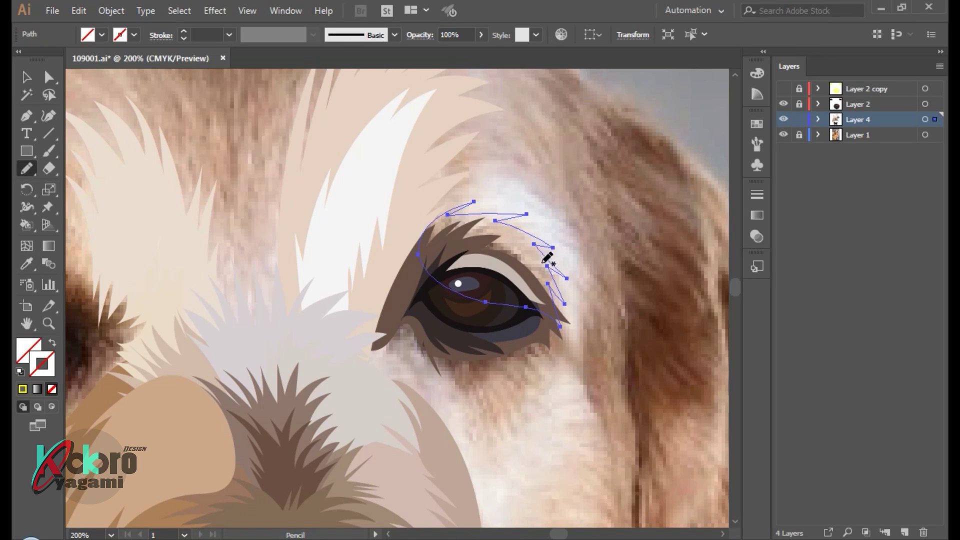
pyautogui.press('i')
pyautogui.click(487, 229)
pyautogui.hotkey('ctrl', 'shift', 'a')
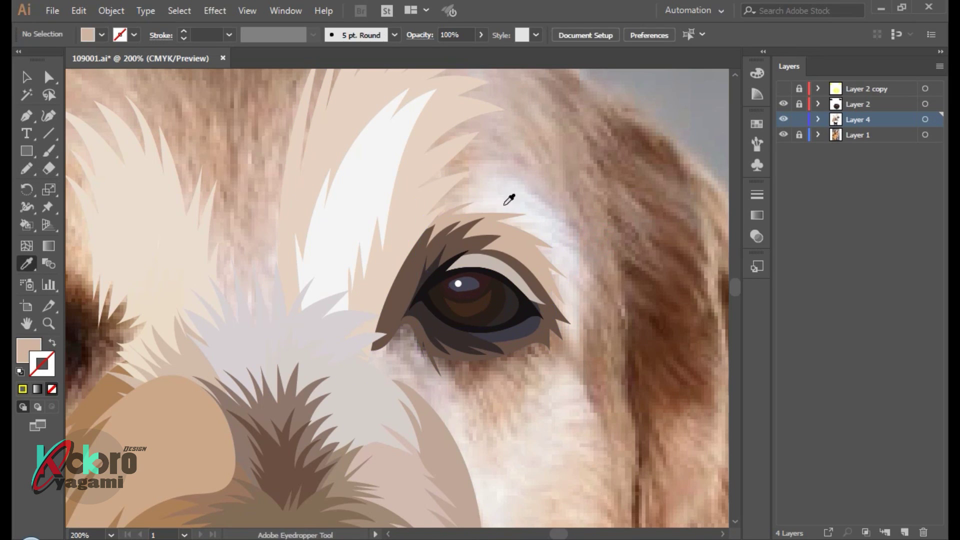
# Add a spiky fur tuft above the eye, filled white from the photo
pyautogui.press('n')
pyautogui.moveTo(438, 226); pyautogui.dragTo(495, 191)
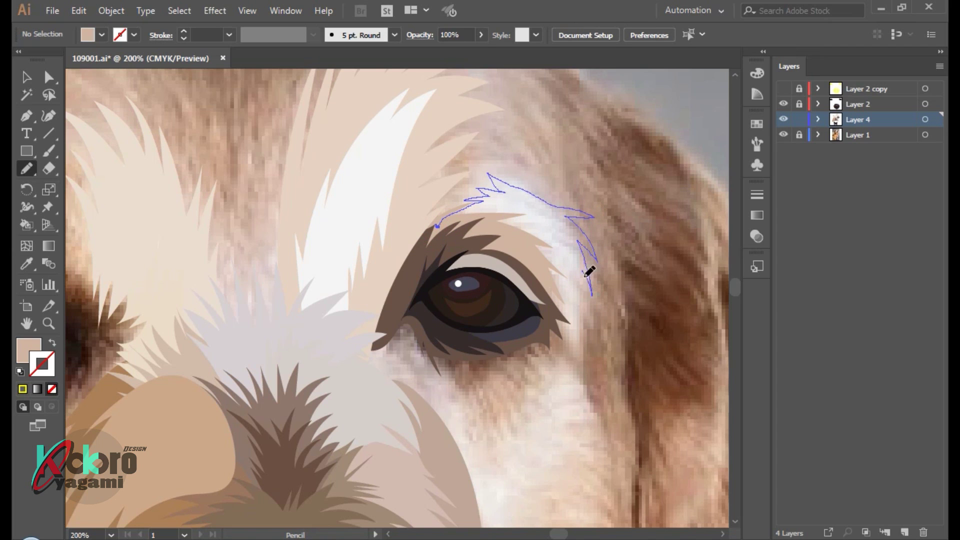
pyautogui.moveTo(480, 258); pyautogui.dragTo(475, 255)
pyautogui.press('i')
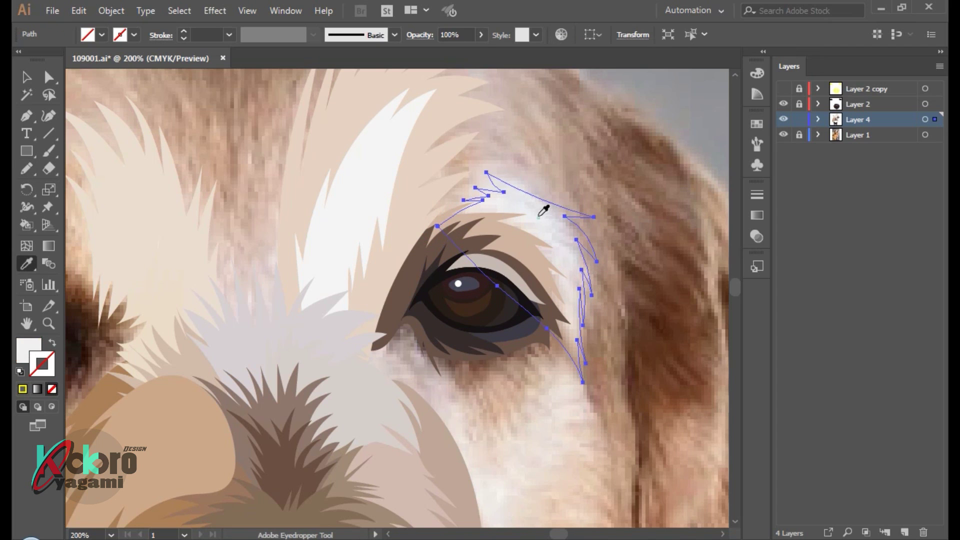
pyautogui.click(542, 211)
pyautogui.hotkey('ctrl', 'shift', 'a')
pyautogui.hotkey('ctrl', 'shift', 'a')
pyautogui.scroll(5, 610, 118)
# Cover the upper-right forehead with a large pinkish fur shape
pyautogui.press('n')
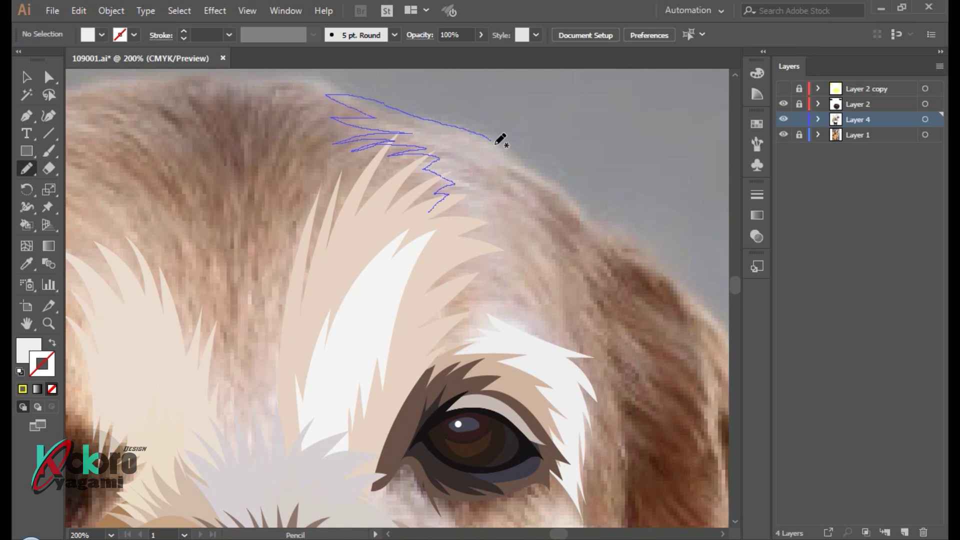
pyautogui.moveTo(549, 307); pyautogui.dragTo(428, 212)
pyautogui.press('i')
pyautogui.click(480, 170)
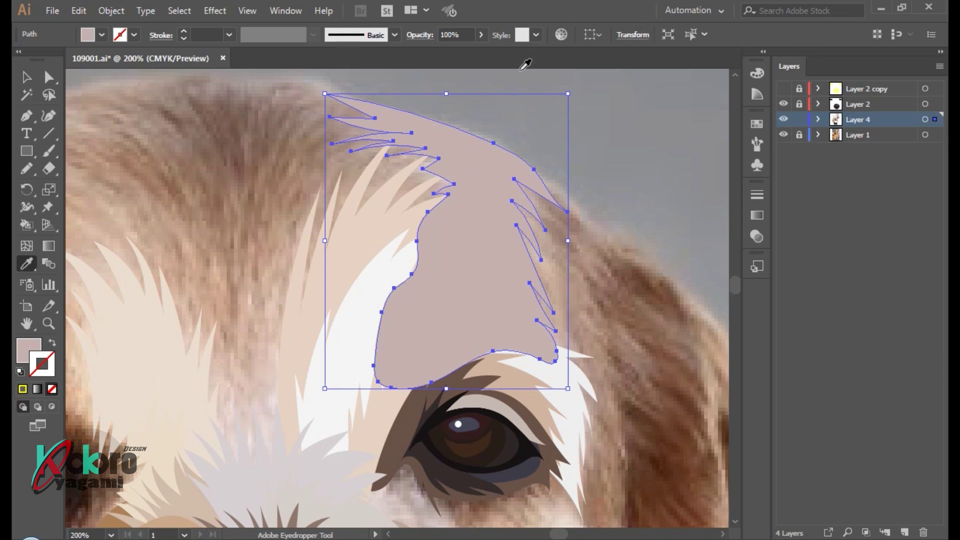
pyautogui.press('a')
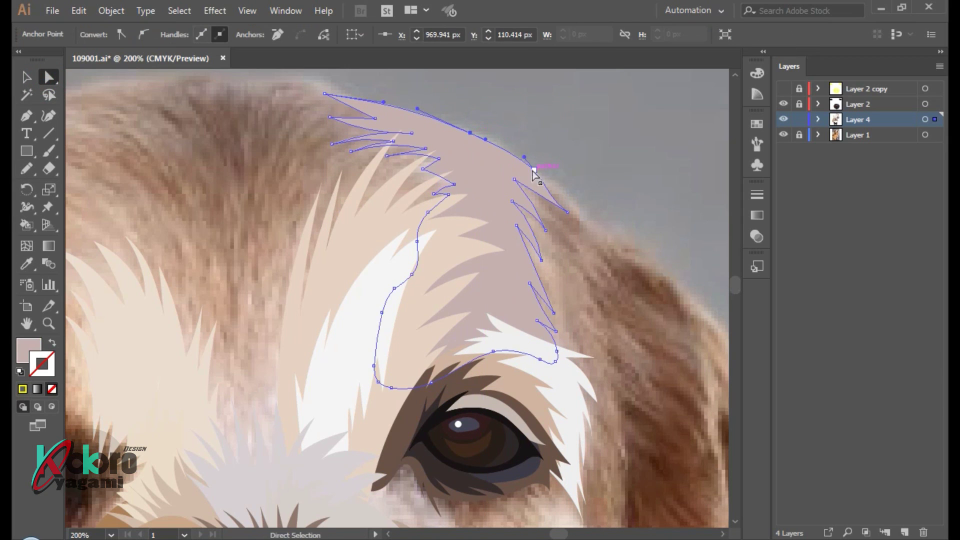
pyautogui.click(632, 189)
pyautogui.scroll(-3, 632, 189)
pyautogui.press('n')
pyautogui.scroll(4, 632, 180)
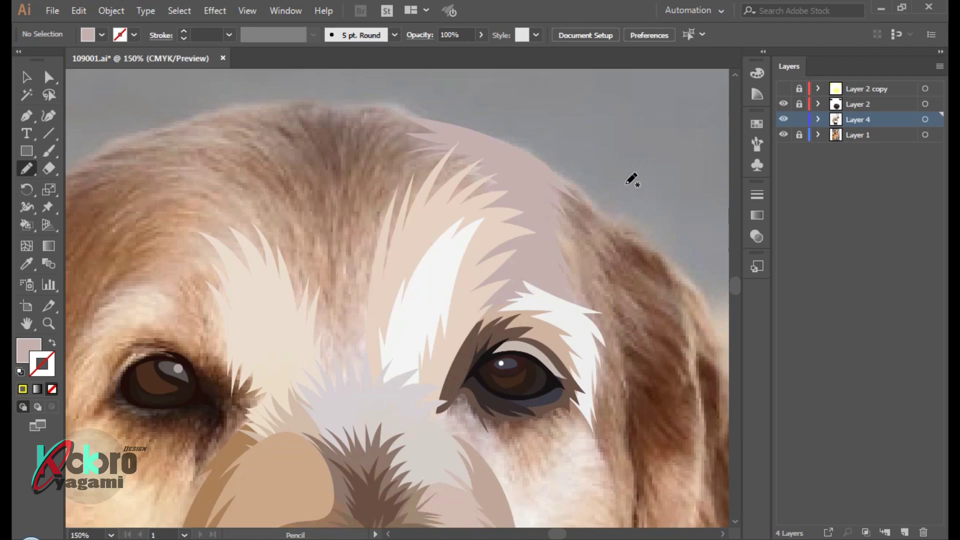
# Draw a fur tuft on the left forehead and fill it tan from the photo
pyautogui.scroll(1, 575, 225)
pyautogui.moveTo(307, 337); pyautogui.dragTo(243, 270)
pyautogui.hotkey('ctrl', 'shift', 'a')
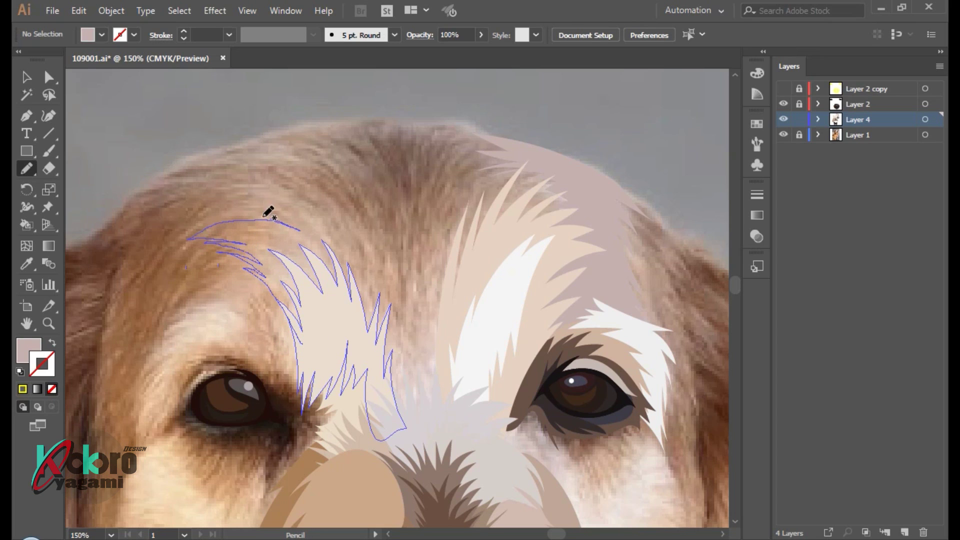
pyautogui.moveTo(249, 196); pyautogui.dragTo(308, 340)
pyautogui.press('i')
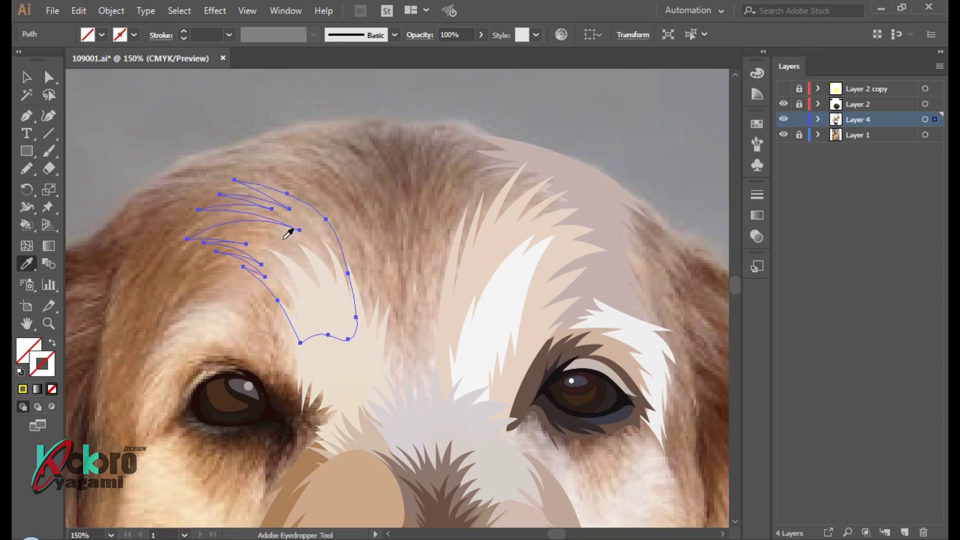
pyautogui.click(290, 231)
pyautogui.press('n')
# Try extending the tuft toward the head's top, then undo the unwanted extension
pyautogui.scroll(2, 343, 146)
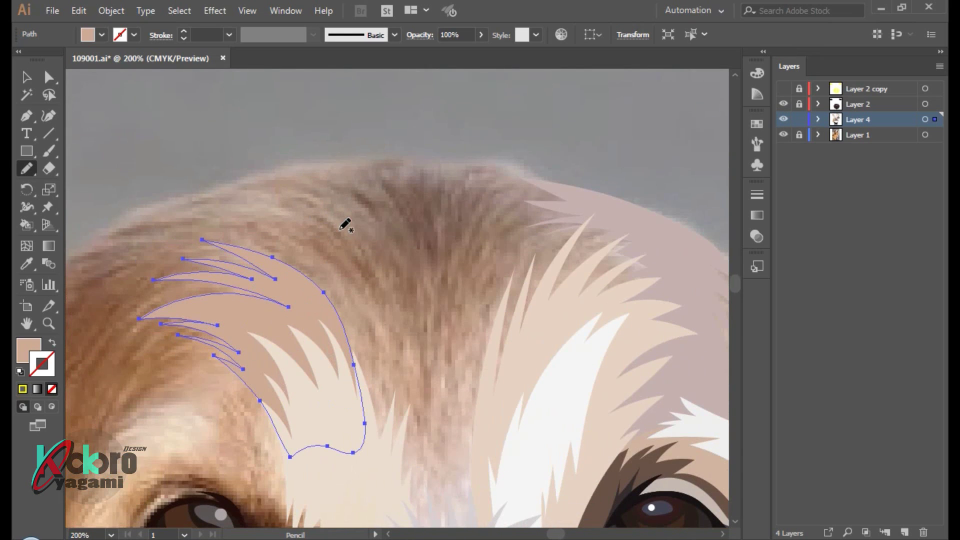
pyautogui.hscroll(-3, 275, 214)
pyautogui.hscroll(-3, 272, 86)
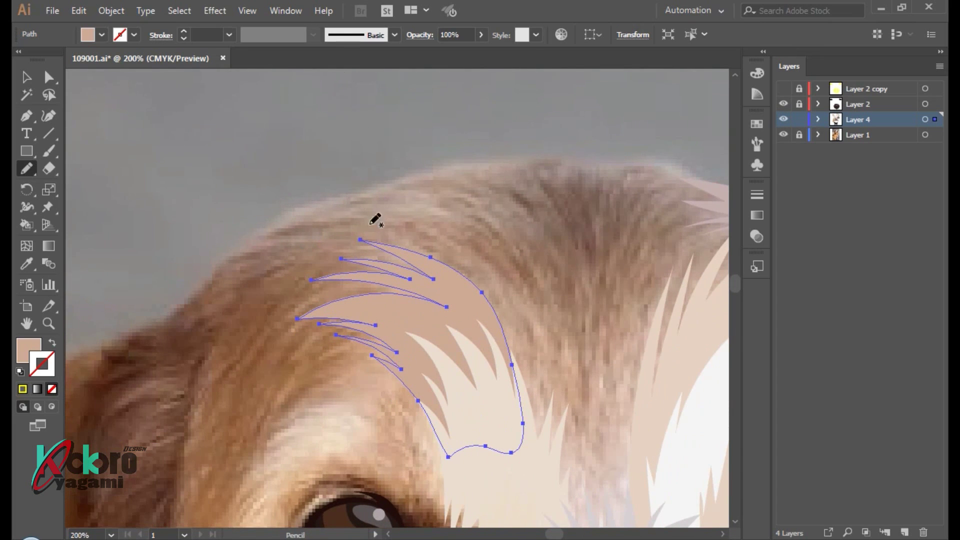
pyautogui.moveTo(314, 238); pyautogui.dragTo(381, 265)
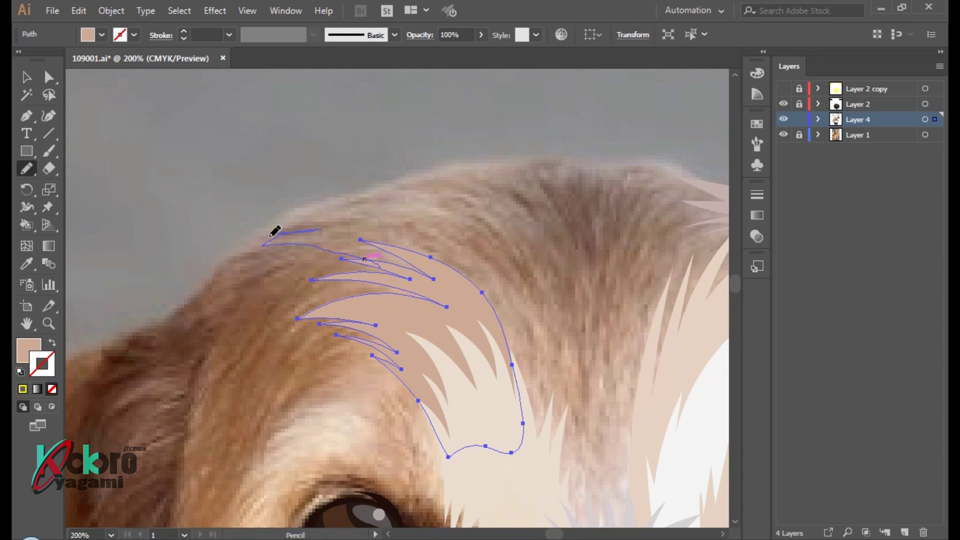
pyautogui.moveTo(564, 287); pyautogui.dragTo(560, 290)
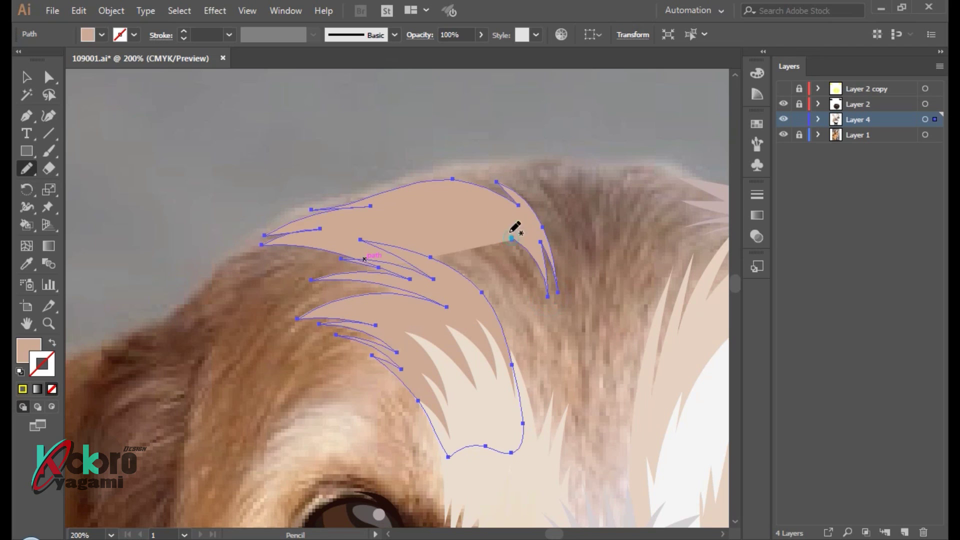
pyautogui.hotkey('ctrl', 'z')
# Draw a new spiky tuft rising to the top of the head and fill it tan
pyautogui.moveTo(492, 334)
pyautogui.mouseDown()
pyautogui.moveTo(468, 250)
pyautogui.moveTo(545, 210)
pyautogui.mouseUp()
pyautogui.moveTo(246, 235); pyautogui.dragTo(208, 287)
pyautogui.moveTo(214, 273)
pyautogui.mouseDown()
pyautogui.moveTo(317, 235)
pyautogui.moveTo(377, 255)
pyautogui.mouseUp()
pyautogui.press('i')
pyautogui.click(439, 210)
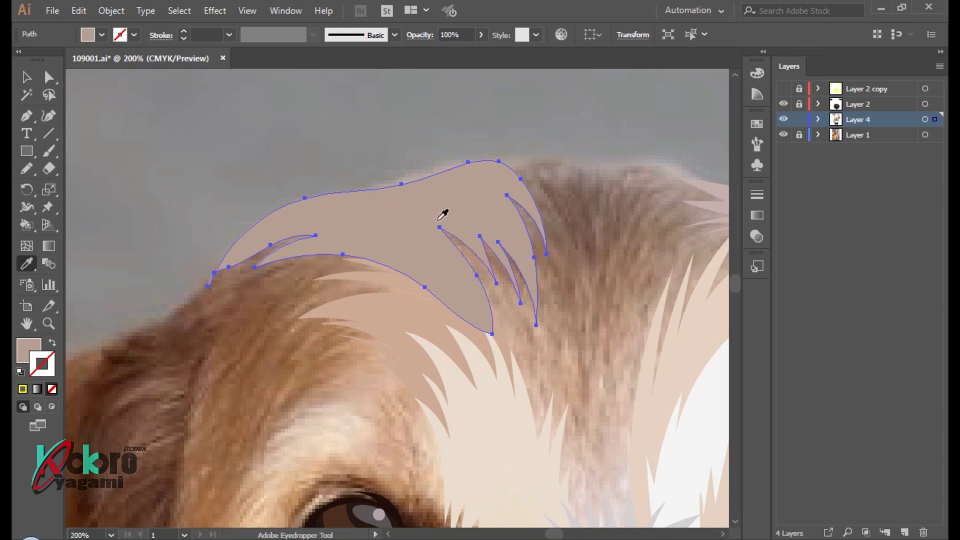
pyautogui.hotkey('ctrl', 'shift', 'a')
pyautogui.hotkey('ctrl', '1')
pyautogui.scroll(2, 565, 168)
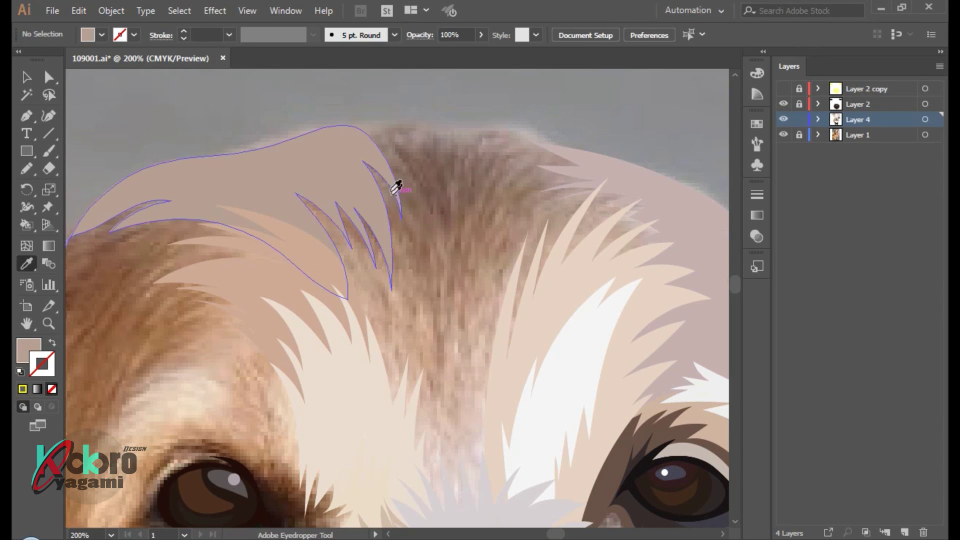
# Draw a zig-zag tuft at the forehead centre and fill it light brown
pyautogui.press('n')
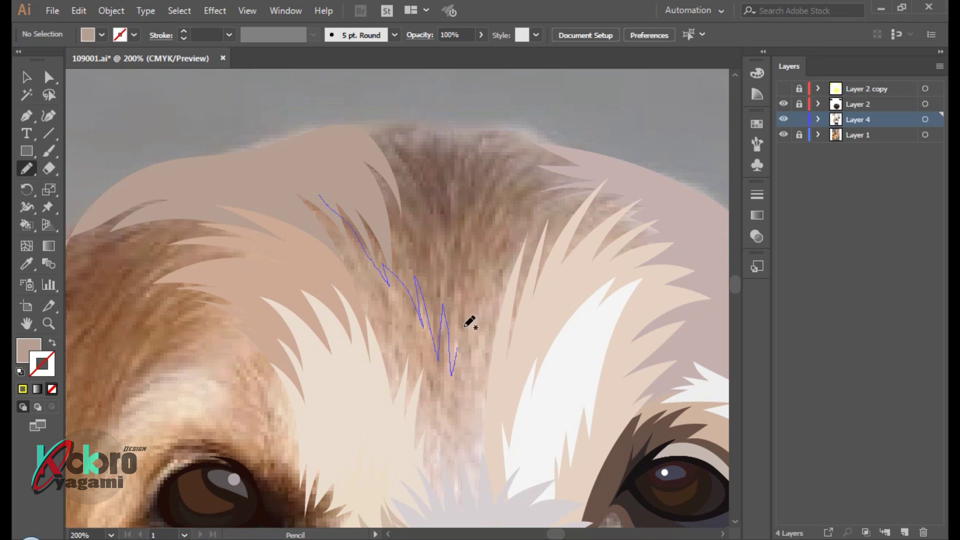
pyautogui.moveTo(532, 216); pyautogui.dragTo(515, 218)
pyautogui.moveTo(532, 156); pyautogui.dragTo(485, 212)
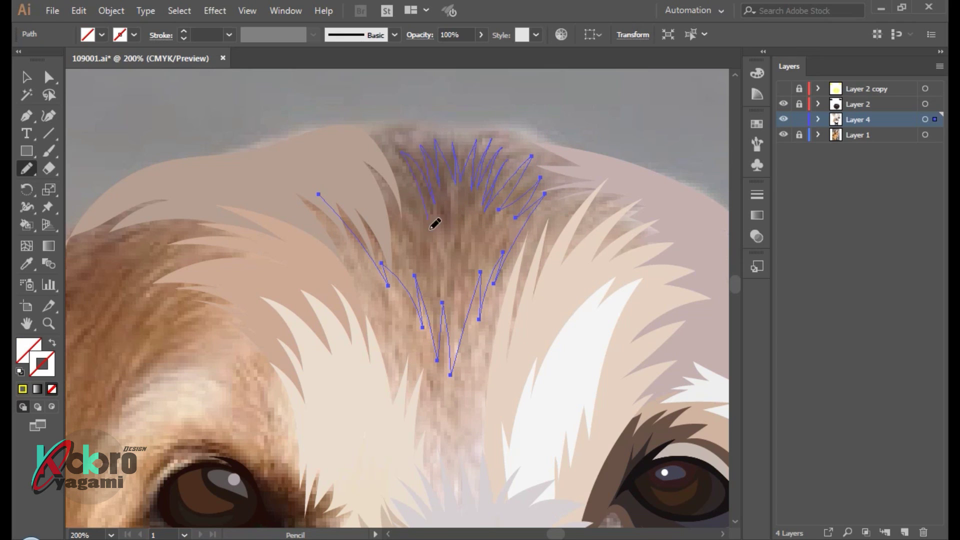
pyautogui.press('i')
pyautogui.click(499, 220)
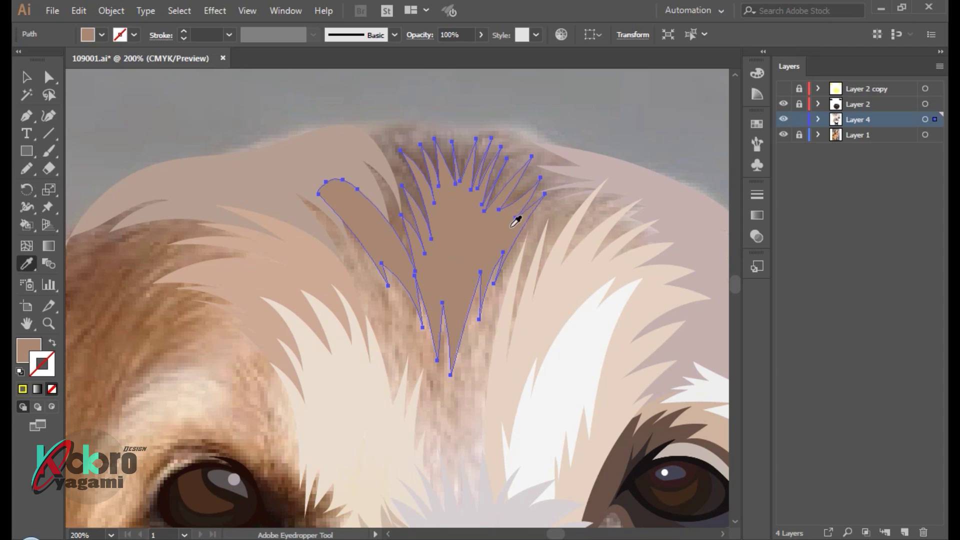
pyautogui.hotkey('ctrl', 'shift', 'a')
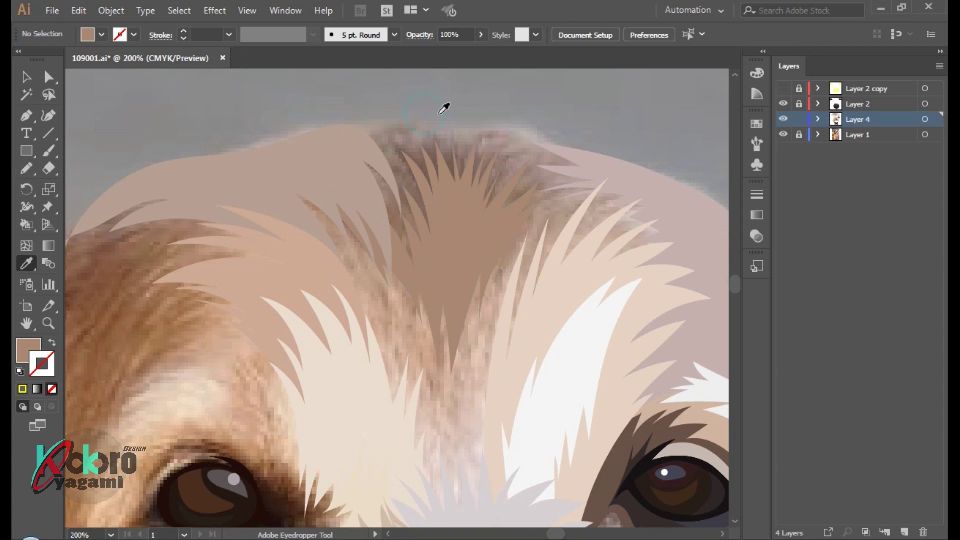
pyautogui.scroll(-3, 445, 103)
# Add a W-shaped tuft between the eyes, filled light pink
pyautogui.press('n')
pyautogui.moveTo(367, 320); pyautogui.dragTo(390, 270)
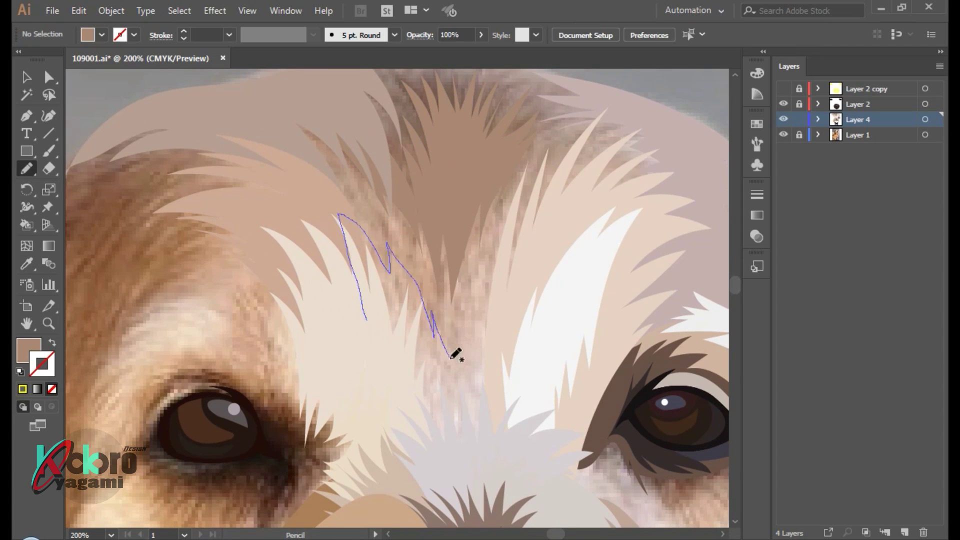
pyautogui.moveTo(450, 357); pyautogui.dragTo(483, 265)
pyautogui.moveTo(508, 353); pyautogui.dragTo(368, 325)
pyautogui.press('i')
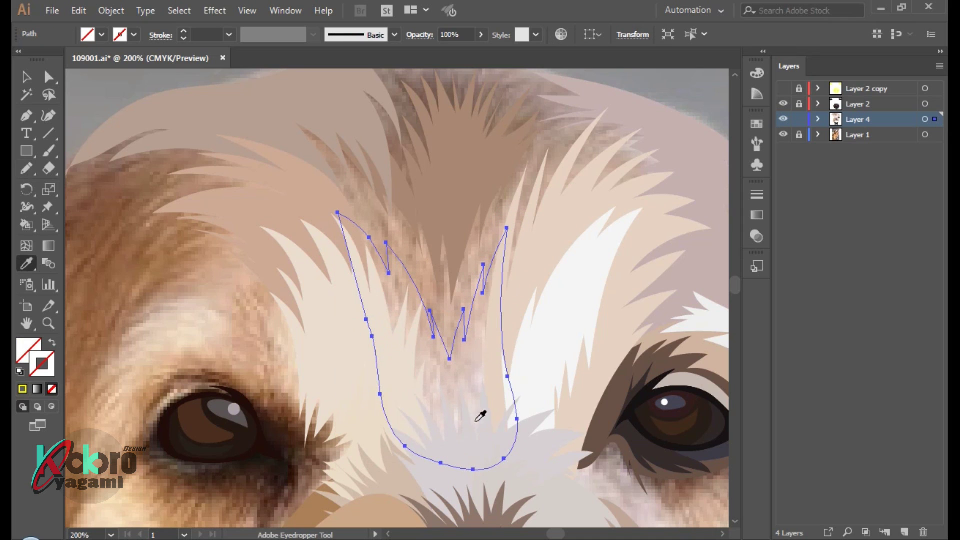
pyautogui.click(489, 354)
pyautogui.hotkey('ctrl', 'shift', 'a')
# Draw a large tan fur shape across the forehead and send it behind the other fur
pyautogui.press('n')
pyautogui.moveTo(331, 240); pyautogui.dragTo(334, 108)
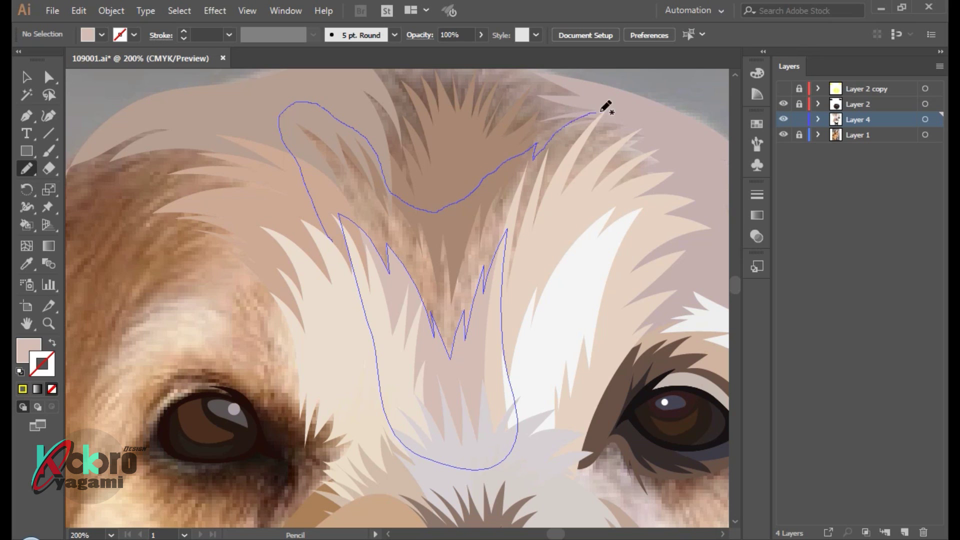
pyautogui.moveTo(618, 244); pyautogui.dragTo(331, 238)
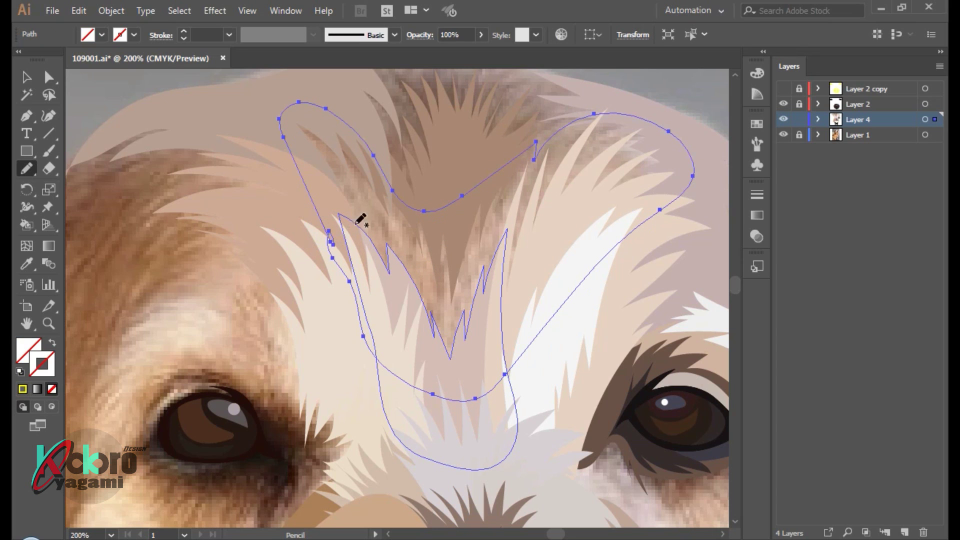
pyautogui.press('i')
pyautogui.click(434, 270)
pyautogui.hotkey('ctrl', 'shift', '[')
pyautogui.hotkey('ctrl', 'shift', 'a')
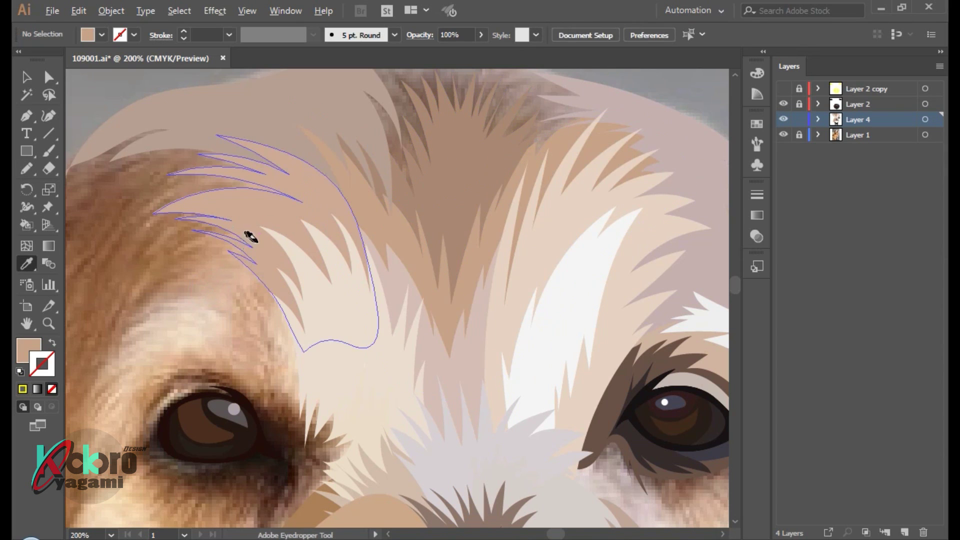
pyautogui.scroll(5, 251, 238)
pyautogui.scroll(1, 305, 223)
# Add a brown spiky tuft at the crown, placed behind the other fur
pyautogui.press('n')
pyautogui.moveTo(317, 280); pyautogui.dragTo(314, 203)
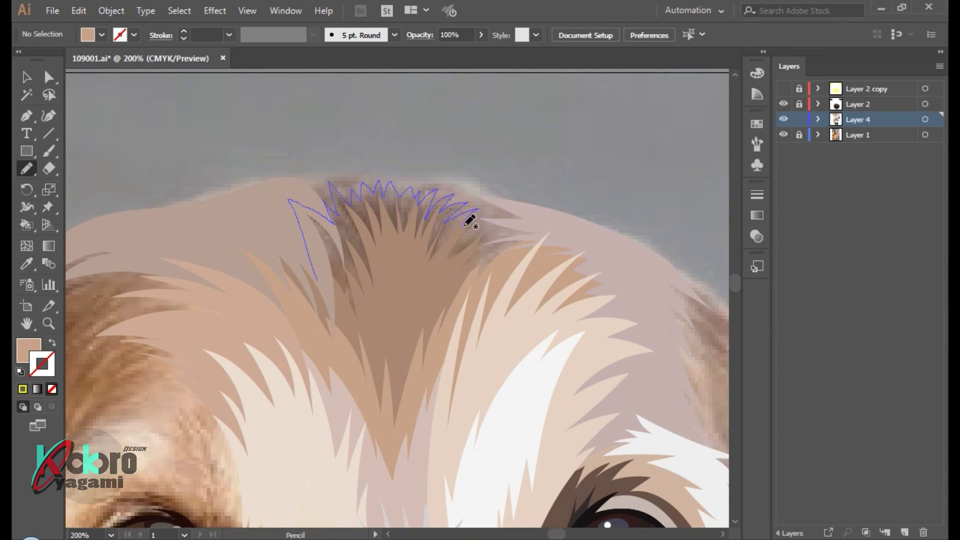
pyautogui.moveTo(440, 316); pyautogui.dragTo(320, 280)
pyautogui.press('i')
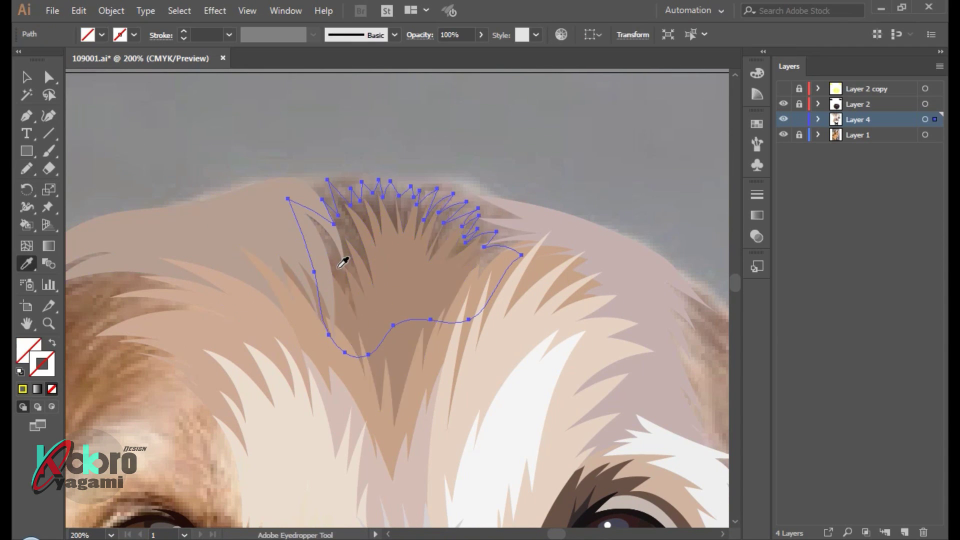
pyautogui.click(382, 270)
pyautogui.hotkey('ctrl', 'shift', '[')
pyautogui.hotkey('ctrl', 'shift', 'a')
# Close the forehead-top patch, fill it with taupe fur colour, and zoom out
pyautogui.press('n')
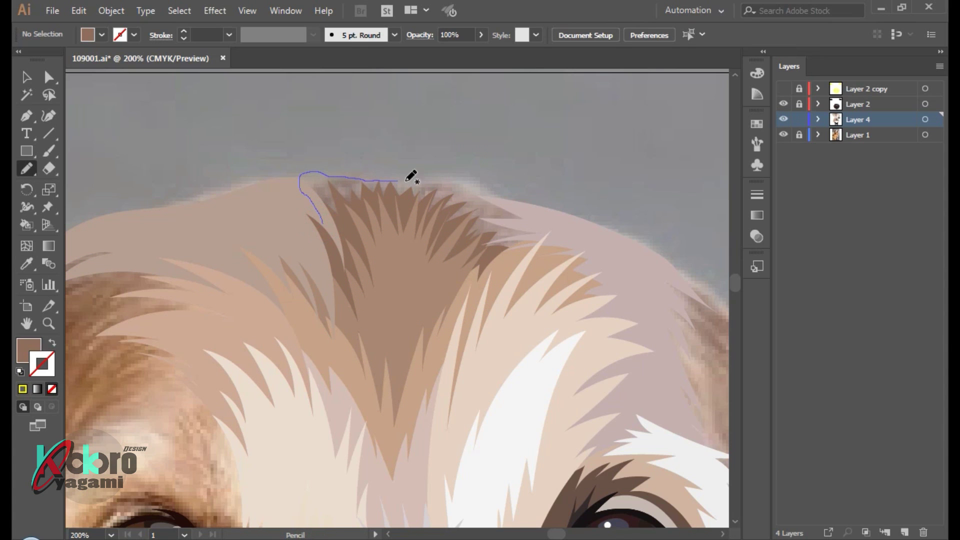
pyautogui.moveTo(328, 218); pyautogui.dragTo(324, 220)
pyautogui.press('i')
pyautogui.click(501, 200)
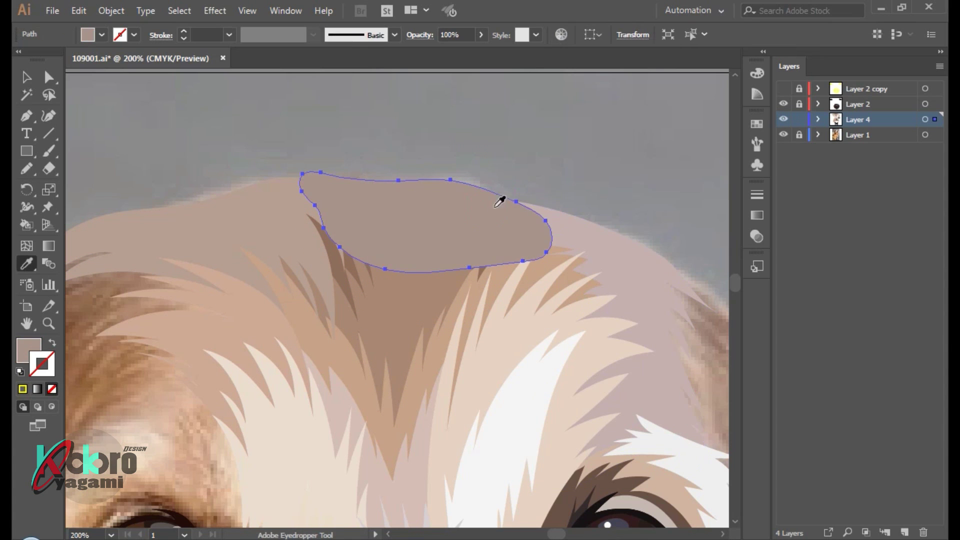
pyautogui.hotkey('ctrl', 'shift', '[')
pyautogui.hotkey('ctrl', 'shift', 'a')
pyautogui.hotkey('ctrl', '-')
pyautogui.hotkey('ctrl', '-')
pyautogui.hotkey('ctrl', '-')
pyautogui.scroll(-2, 606, 215)
# Toggle the photo layer's visibility to check progress and reposition the view on the eye
pyautogui.click(784, 134)
pyautogui.keyDown('alt'); pyautogui.scroll(1, 565, 230); pyautogui.keyUp('alt')
pyautogui.keyDown('alt'); pyautogui.scroll(3, 534, 226); pyautogui.keyUp('alt')
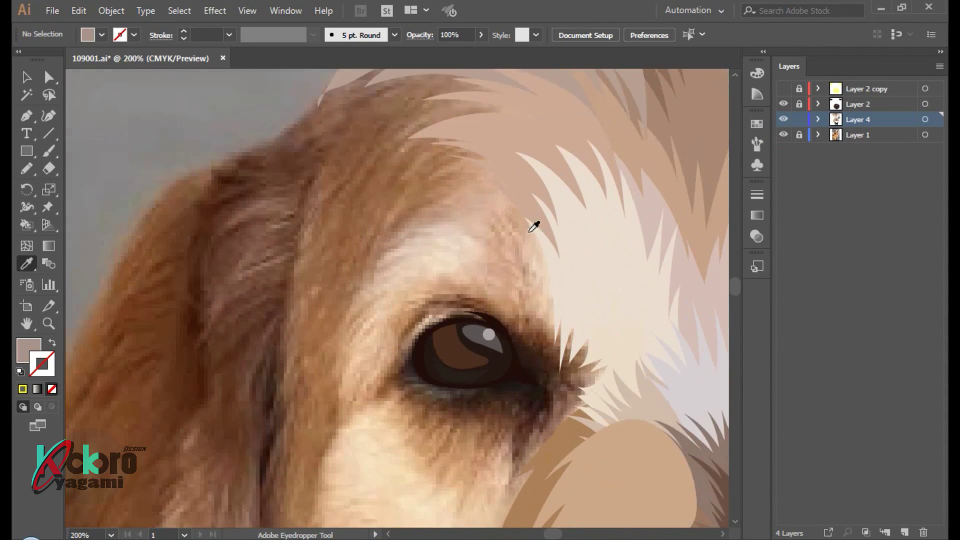
pyautogui.scroll(-3, 534, 226)
pyautogui.keyDown('alt'); pyautogui.scroll(1, 502, 295); pyautogui.keyUp('alt')
pyautogui.hscroll(-2, 417, 243)
pyautogui.scroll(-1, 417, 243)
# Draw the lower-lid shape under the eye and fill it grey
pyautogui.press('n')
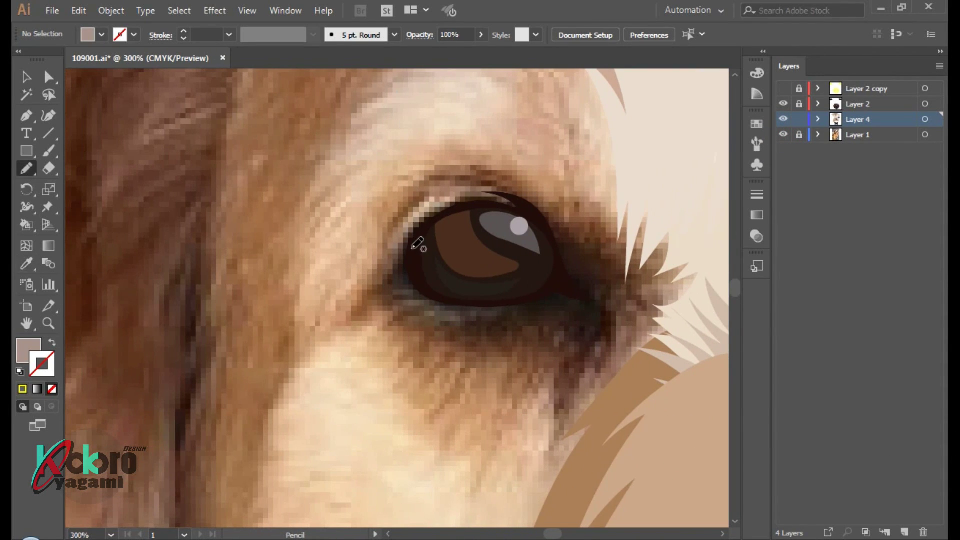
pyautogui.moveTo(473, 263); pyautogui.dragTo(415, 261)
pyautogui.press('i')
pyautogui.click(495, 279)
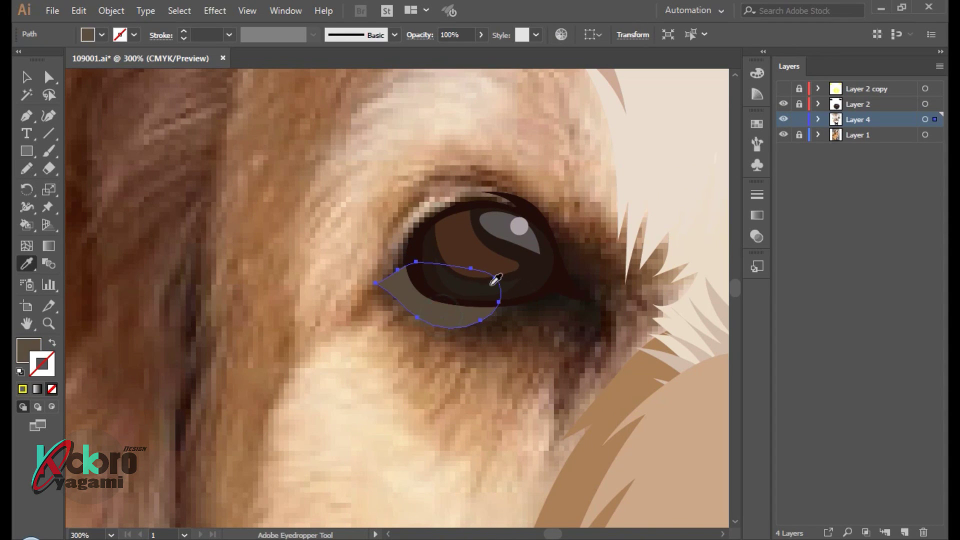
# Outline spiky lashes from the upper lid down to the lower lid, filled dark brown
pyautogui.press('n')
pyautogui.moveTo(594, 235)
pyautogui.mouseDown()
pyautogui.moveTo(525, 165)
pyautogui.moveTo(390, 183)
pyautogui.mouseUp()
pyautogui.moveTo(478, 190)
pyautogui.mouseDown()
pyautogui.moveTo(510, 330)
pyautogui.moveTo(575, 317)
pyautogui.moveTo(561, 436)
pyautogui.moveTo(598, 373)
pyautogui.mouseUp()
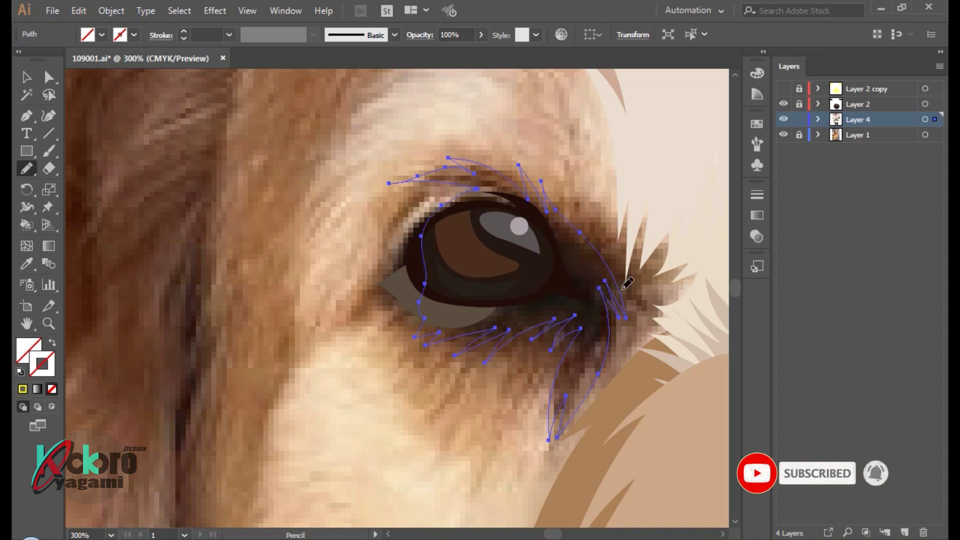
pyautogui.press('i')
pyautogui.click(602, 280)
pyautogui.hotkey('ctrl', 'shift', 'a')
# Draw a jagged fur patch at the eye's outer corner and fill it brown
pyautogui.moveTo(546, 168); pyautogui.dragTo(476, 220)
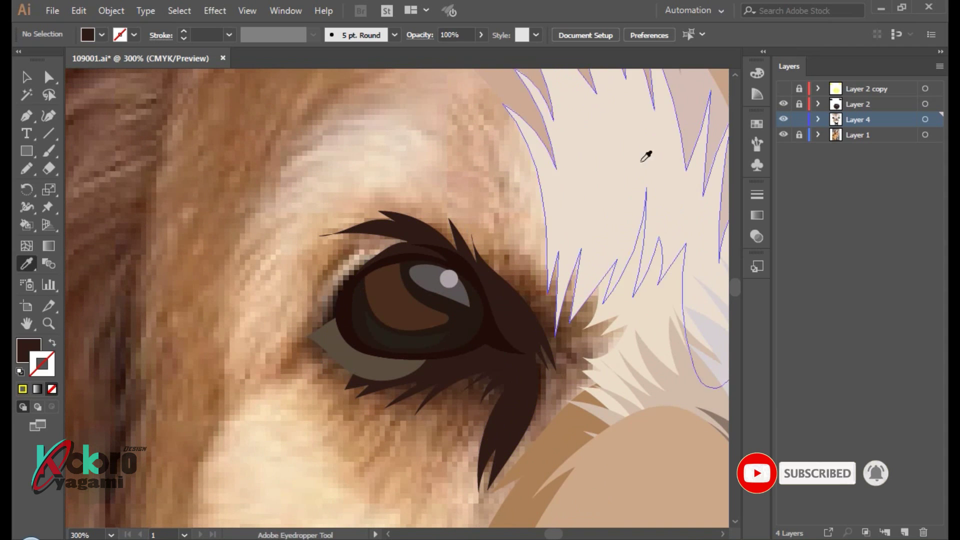
pyautogui.press('n')
pyautogui.moveTo(515, 436); pyautogui.dragTo(573, 349)
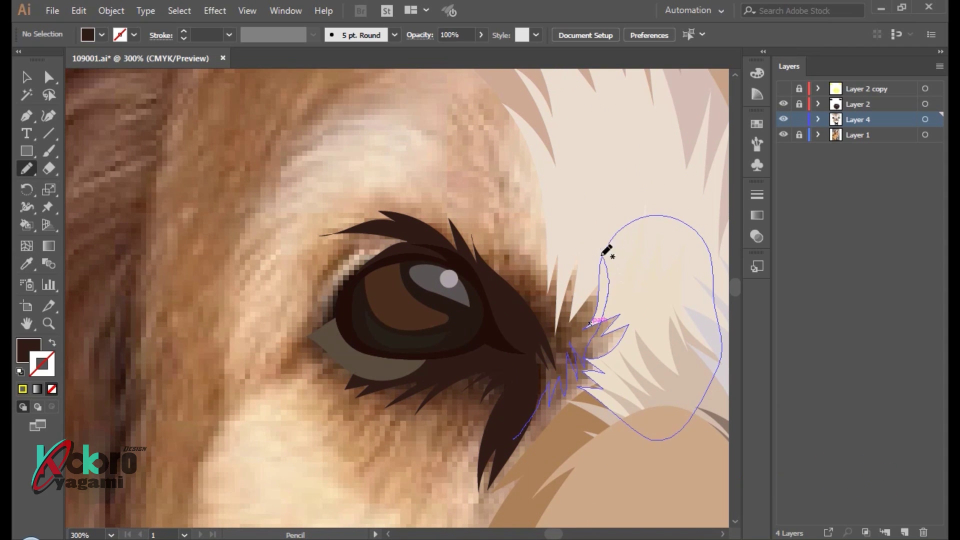
pyautogui.moveTo(610, 255); pyautogui.dragTo(334, 199)
pyautogui.moveTo(392, 212); pyautogui.dragTo(514, 419)
pyautogui.moveTo(512, 357); pyautogui.dragTo(514, 438)
pyautogui.press('i')
pyautogui.click(564, 316)
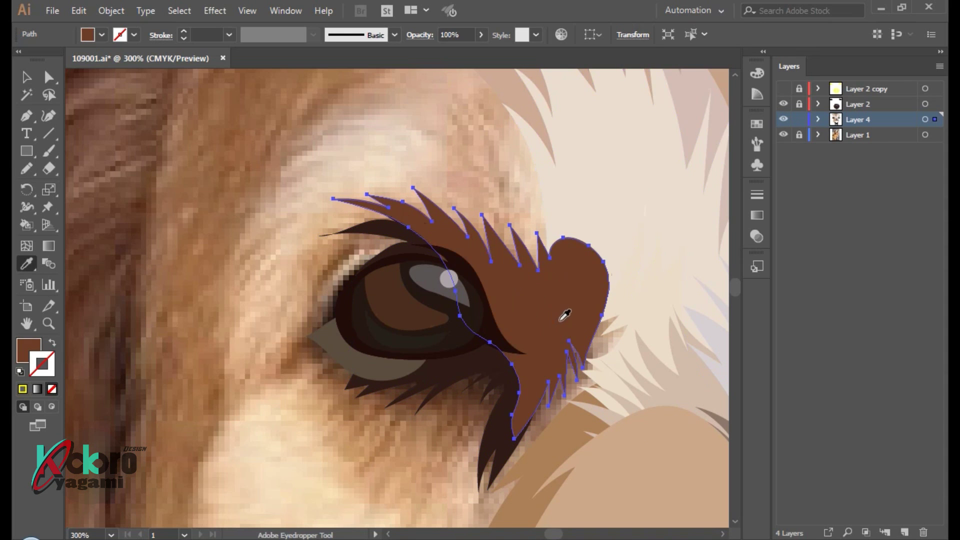
pyautogui.hotkey('ctrl', 'shift', 'a')
pyautogui.scroll(2, 461, 300)
pyautogui.scroll(4, 160, 145)
pyautogui.click(397, 198)
# Smooth the lash curve by dragging the tip anchor's handle with Direct Selection
pyautogui.press('a')
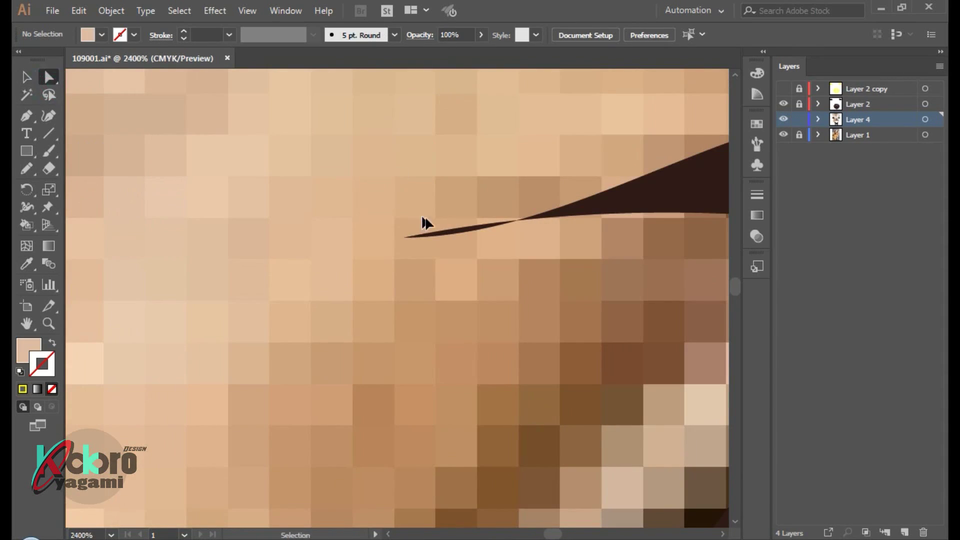
pyautogui.click(404, 237)
pyautogui.moveTo(634, 192)
pyautogui.mouseDown()
pyautogui.moveTo(555, 177)
pyautogui.moveTo(488, 242)
pyautogui.mouseUp()
pyautogui.hotkey('ctrl', 'shift', 'a')
# Pencil a lash strand above the upper eyelid and fill it light brown
pyautogui.scroll(-6, 560, 304)
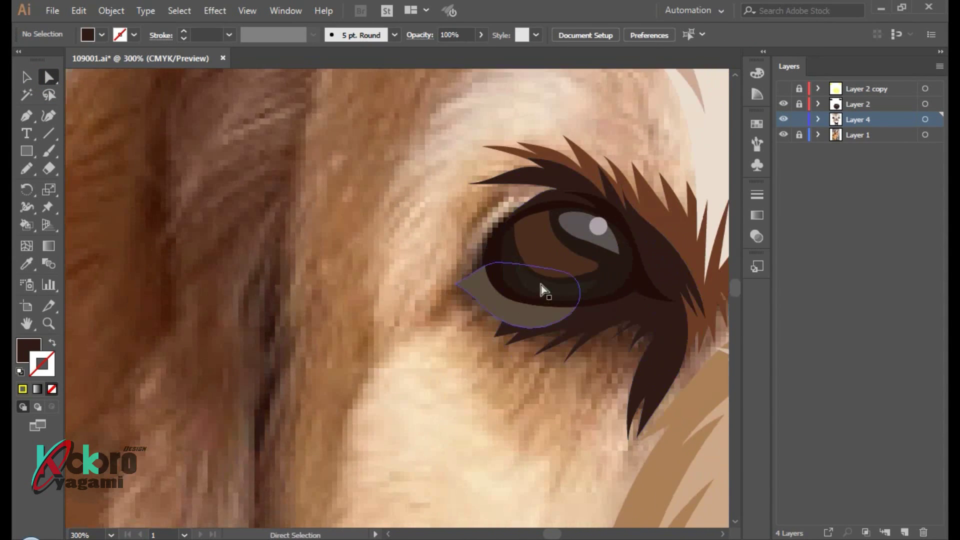
pyautogui.press('n')
pyautogui.scroll(2, 550, 225)
pyautogui.scroll(2, 514, 253)
pyautogui.hscroll(2, 500, 200)
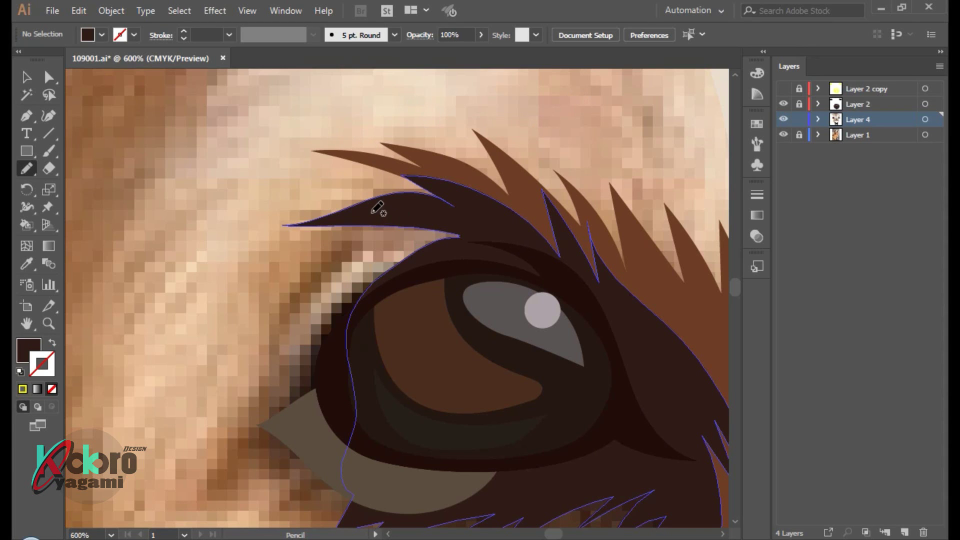
pyautogui.moveTo(325, 268)
pyautogui.mouseDown()
pyautogui.moveTo(414, 208)
pyautogui.moveTo(435, 246)
pyautogui.mouseUp()
pyautogui.press('i')
pyautogui.click(435, 244)
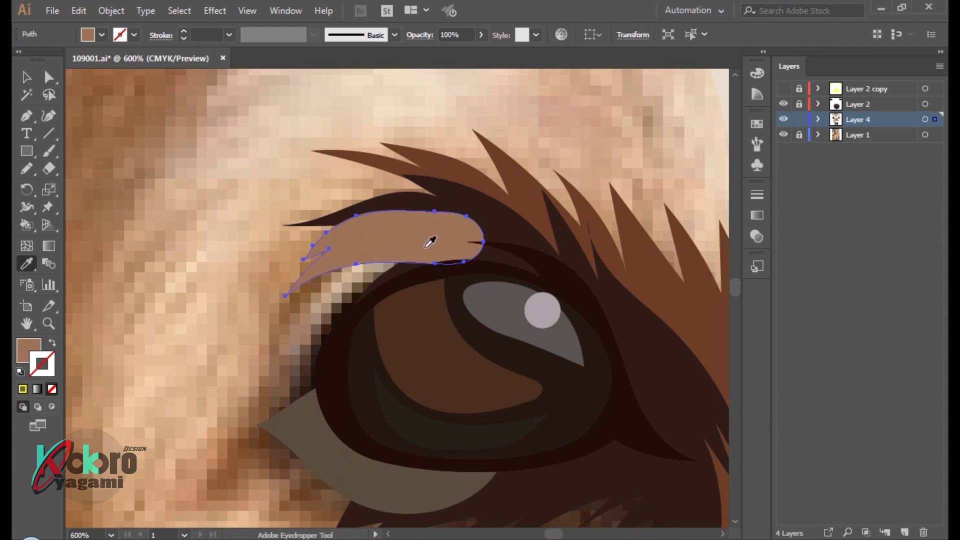
pyautogui.hotkey('ctrl', 'shift', 'a')
# Pencil a strip along the upper eyelid rim and fill it light tan
pyautogui.scroll(-3, 218, 213)
pyautogui.press('n')
pyautogui.moveTo(359, 145)
pyautogui.mouseDown()
pyautogui.moveTo(286, 244)
pyautogui.moveTo(365, 139)
pyautogui.mouseUp()
pyautogui.press('i')
pyautogui.click(343, 182)
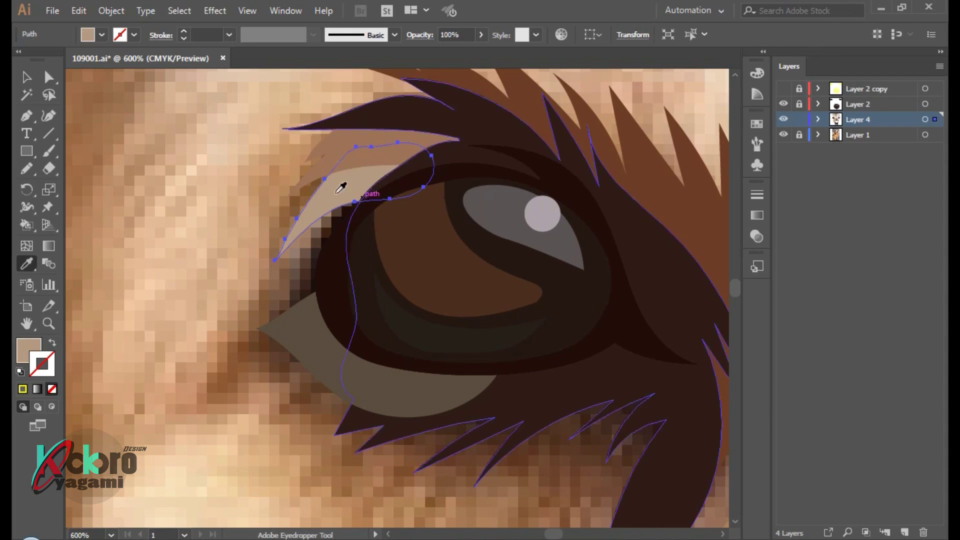
pyautogui.hotkey('ctrl', 'shift', 'a')
pyautogui.scroll(-2, 310, 405)
pyautogui.hscroll(-3, 310, 405)
pyautogui.scroll(1, 310, 405)
pyautogui.press('n')
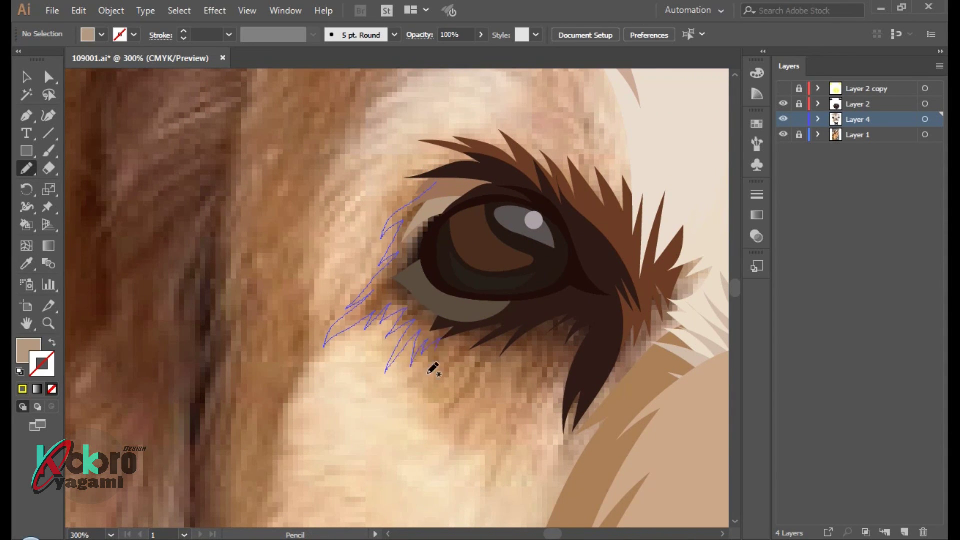
# Outline the lower lashes around the eye and fill them dark brown
pyautogui.moveTo(550, 376)
pyautogui.mouseDown()
pyautogui.moveTo(555, 409)
pyautogui.moveTo(473, 189)
pyautogui.mouseUp()
pyautogui.press('i')
pyautogui.click(549, 347)
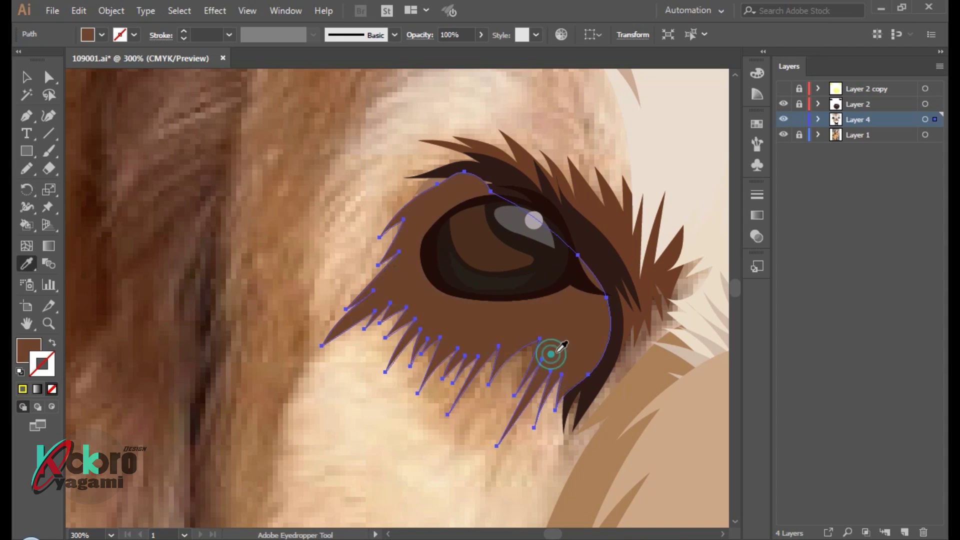
pyautogui.keyDown('ctrl'); pyautogui.click(463, 411); pyautogui.keyUp('ctrl')
# Draw a tuft from the eye corner down the cheek and fill it tan
pyautogui.scroll(-1, 500, 310)
pyautogui.hscroll(3, 563, 299)
pyautogui.scroll(-2, 563, 299)
pyautogui.press('n')
pyautogui.moveTo(570, 283); pyautogui.dragTo(532, 190)
pyautogui.moveTo(567, 296); pyautogui.dragTo(419, 513)
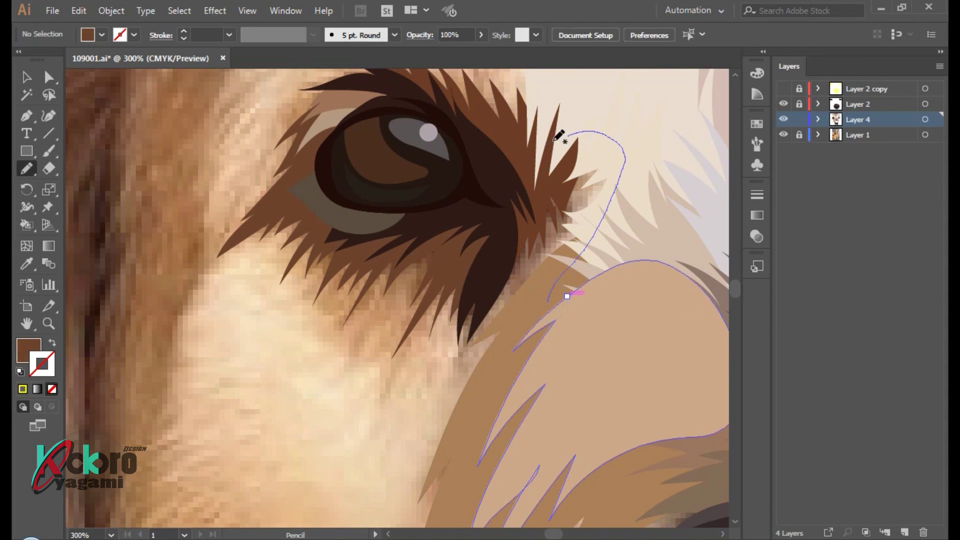
pyautogui.keyDown('ctrl'); pyautogui.click(579, 263); pyautogui.keyUp('ctrl')
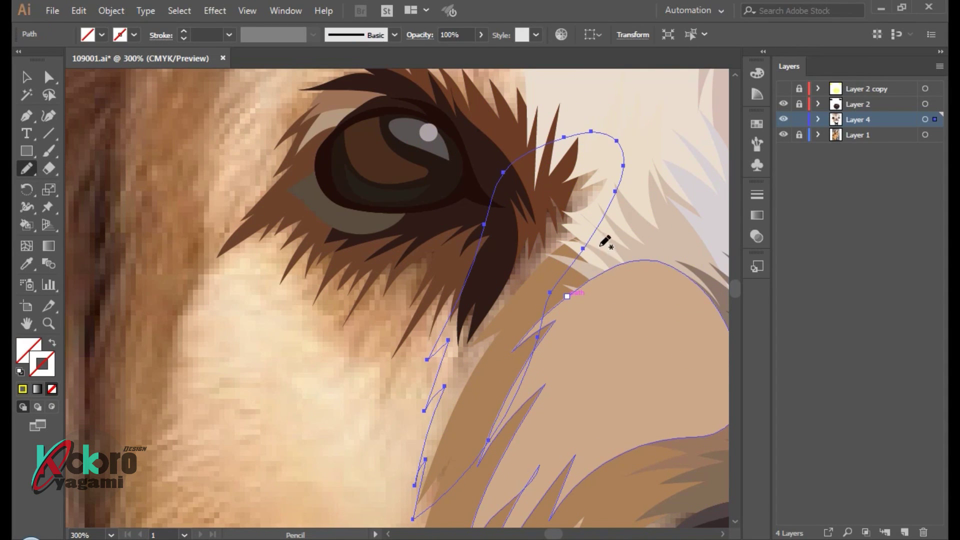
pyautogui.keyDown('ctrl'); pyautogui.click(382, 348); pyautogui.keyUp('ctrl')
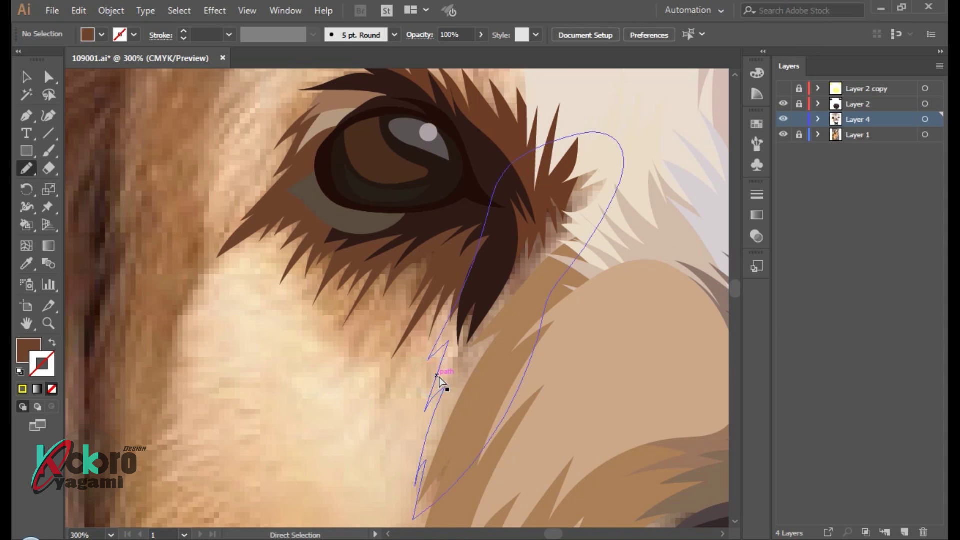
pyautogui.keyDown('ctrl'); pyautogui.click(440, 380); pyautogui.keyUp('ctrl')
pyautogui.press('i')
pyautogui.click(468, 358)
pyautogui.keyDown('ctrl'); pyautogui.click(368, 390); pyautogui.keyUp('ctrl')
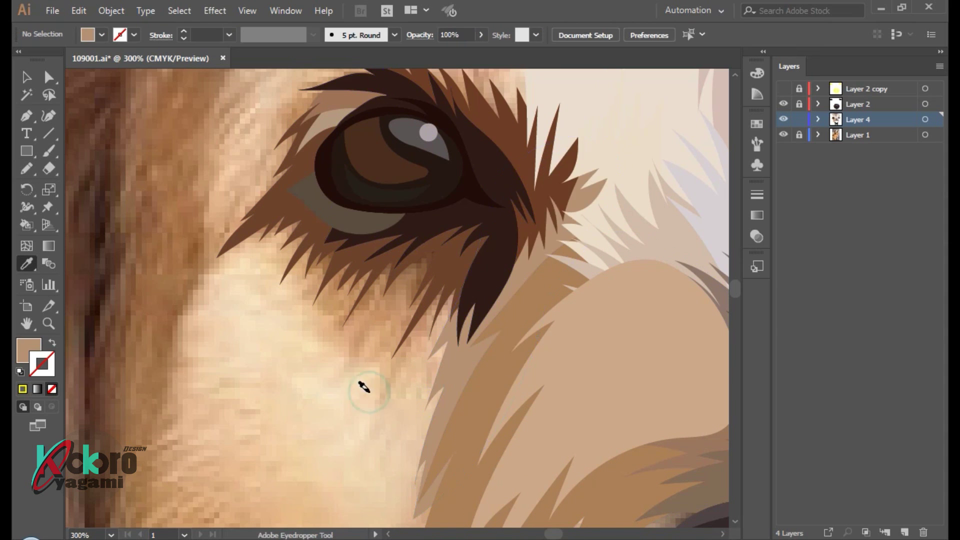
# Outline fur strands above the eye and fill them tan
pyautogui.scroll(-4, 369, 300)
pyautogui.scroll(3, 330, 195)
pyautogui.scroll(3, 544, 215)
pyautogui.press('n')
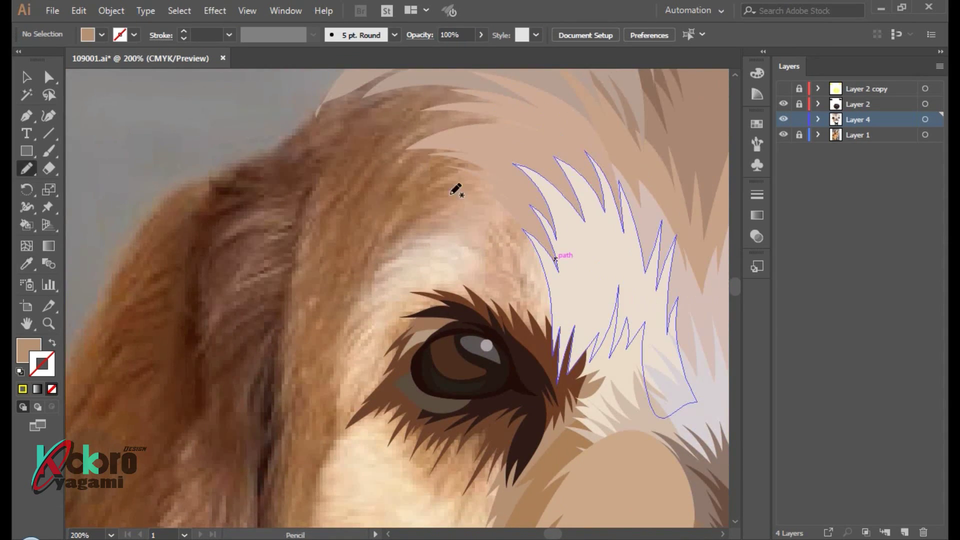
pyautogui.moveTo(494, 329); pyautogui.dragTo(463, 206)
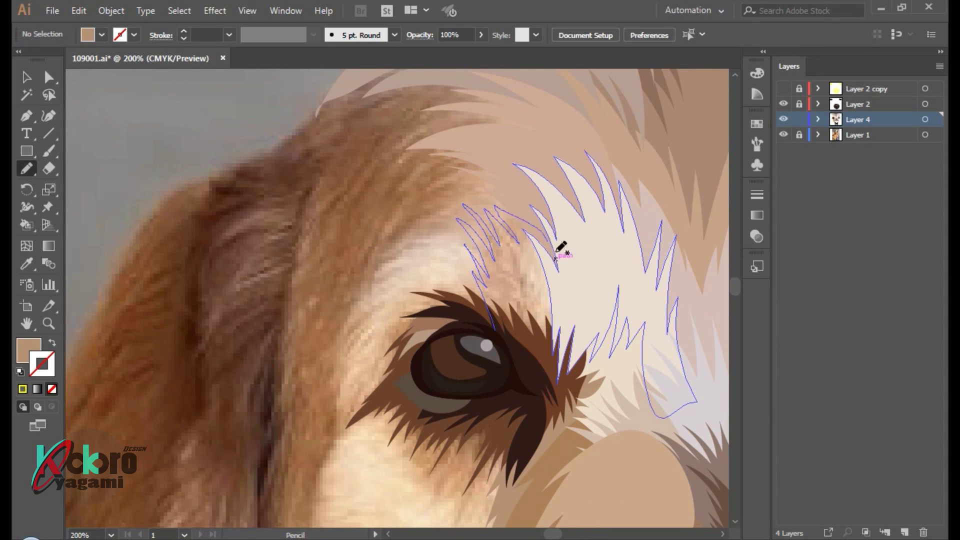
pyautogui.moveTo(551, 232); pyautogui.dragTo(521, 285)
pyautogui.press('i')
pyautogui.click(538, 295)
pyautogui.keyDown('ctrl'); pyautogui.click(408, 183); pyautogui.keyUp('ctrl')
pyautogui.scroll(-2, 372, 250)
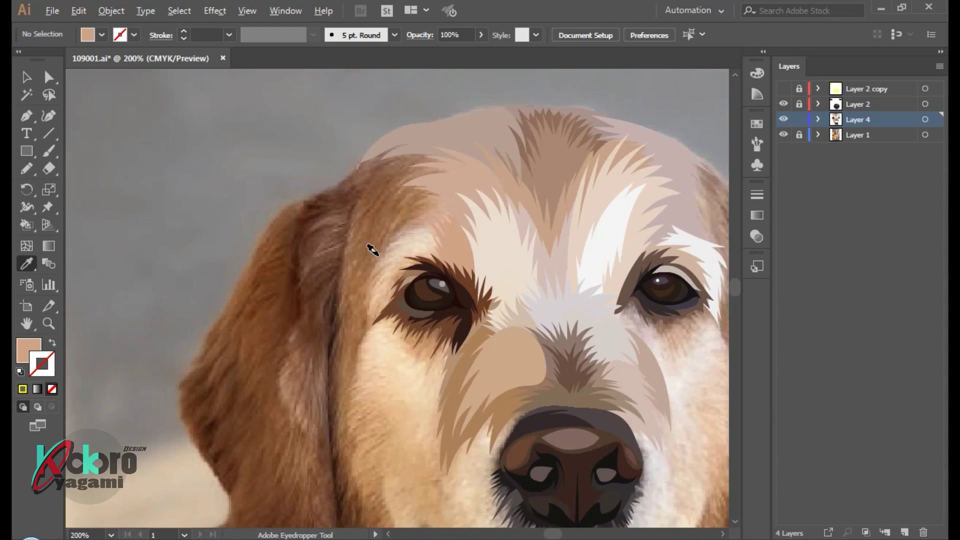
# Close a tuft outline on the brow and fill it tan
pyautogui.scroll(2, 380, 245)
pyautogui.press('n')
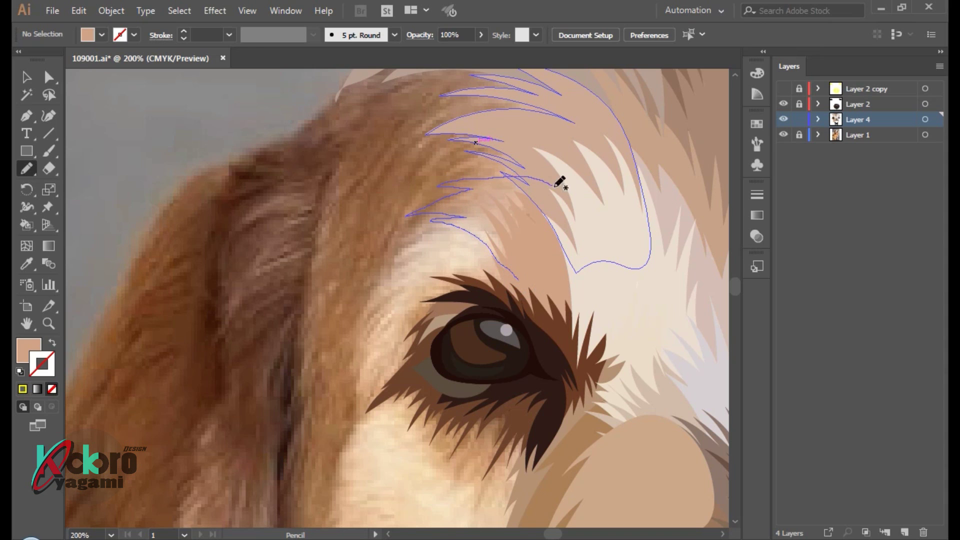
pyautogui.moveTo(525, 277); pyautogui.dragTo(526, 278)
pyautogui.press('i')
pyautogui.click(508, 205)
# Pencil cream strands above the eye near the ear and fill them cream
pyautogui.scroll(-2, 328, 171)
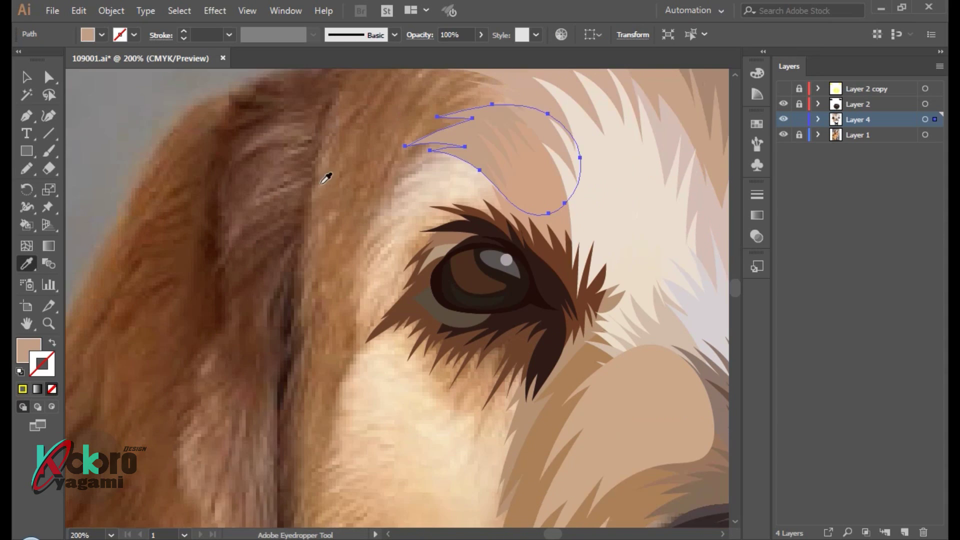
pyautogui.moveTo(328, 171); pyautogui.dragTo(479, 215)
pyautogui.press('n')
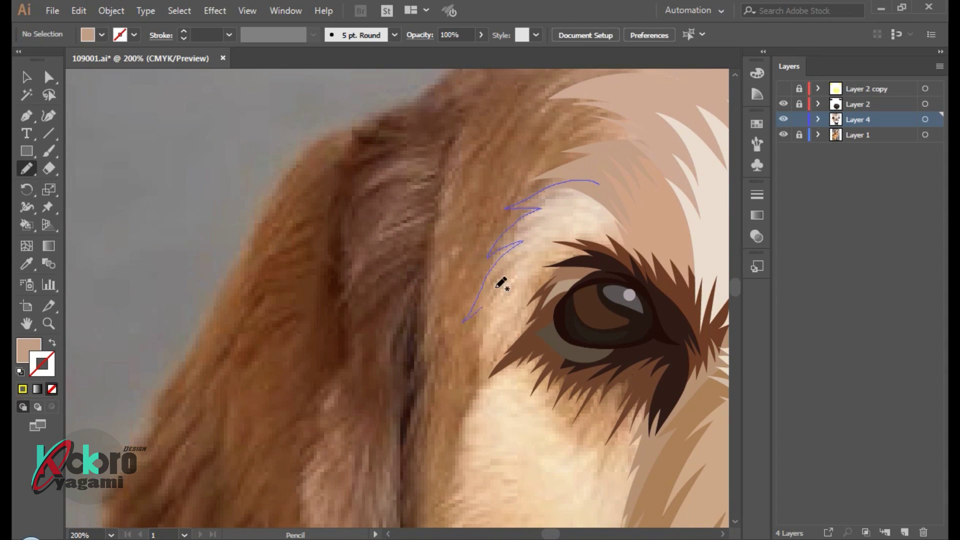
pyautogui.moveTo(501, 283); pyautogui.dragTo(590, 186)
pyautogui.press('i')
pyautogui.click(578, 214)
pyautogui.keyDown('ctrl'); pyautogui.click(393, 218); pyautogui.keyUp('ctrl')
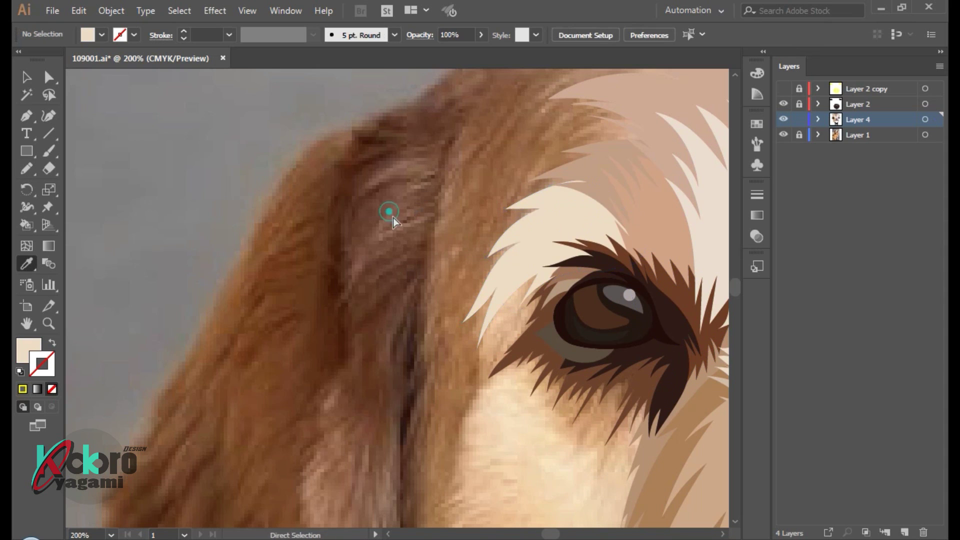
pyautogui.scroll(-1, 525, 279)
pyautogui.scroll(-3, 567, 322)
pyautogui.scroll(2, 488, 285)
pyautogui.scroll(-2, 488, 292)
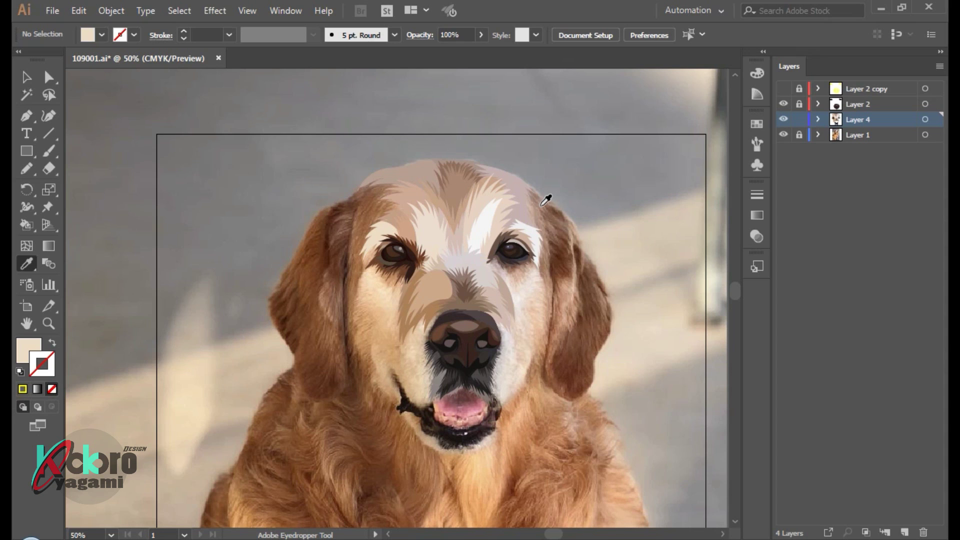
# Draw zigzag strands below the eye and fill them tan instead of brown
pyautogui.hotkey('ctrl', '+')
pyautogui.hotkey('ctrl', '+')
pyautogui.scroll(-2, 500, 200)
pyautogui.press('n')
pyautogui.moveTo(454, 307); pyautogui.dragTo(420, 282)
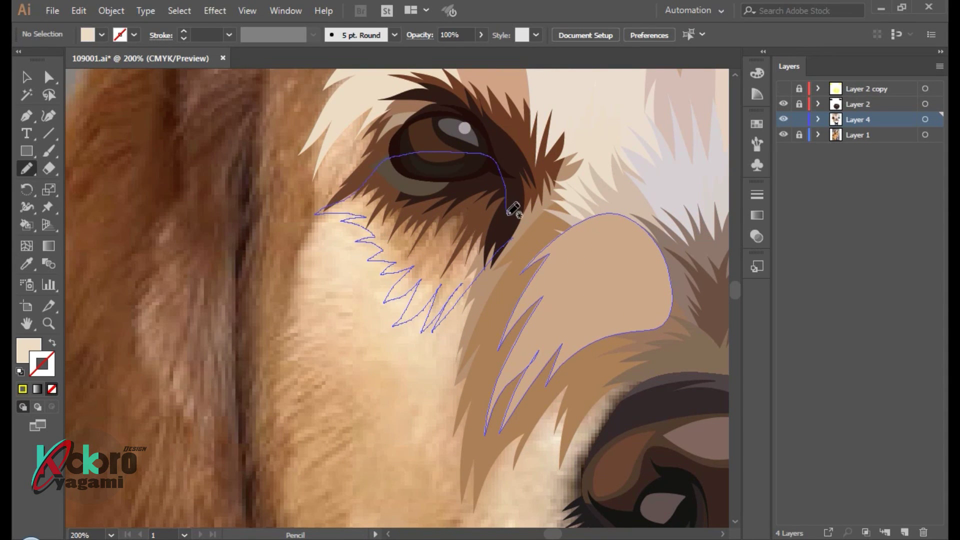
pyautogui.moveTo(511, 206); pyautogui.dragTo(511, 207)
pyautogui.press('i')
pyautogui.click(420, 231)
pyautogui.hotkey('ctrl', 'z')
pyautogui.click(467, 242)
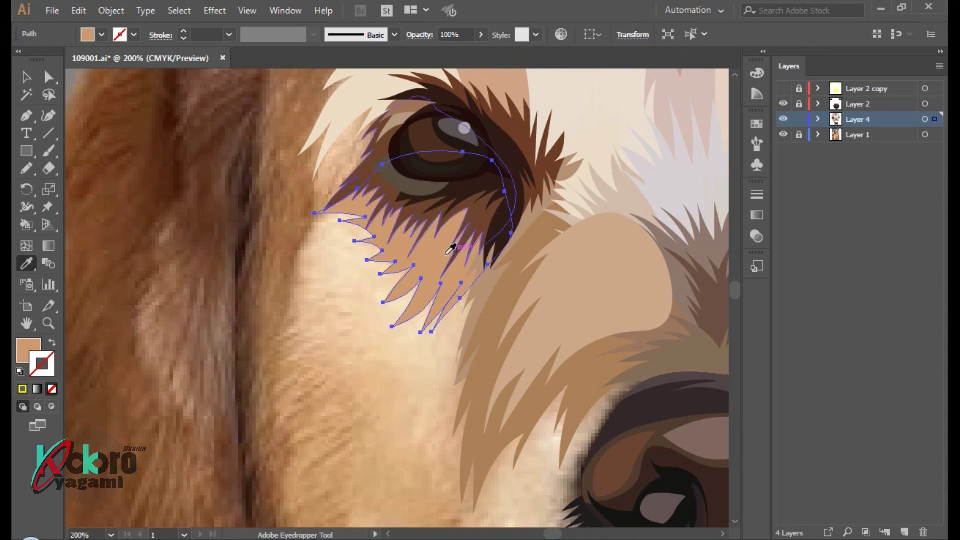
pyautogui.hotkey('ctrl', 'shift', 'a')
# Add a small brow shape filled light beige
pyautogui.scroll(2, 315, 289)
pyautogui.press('n')
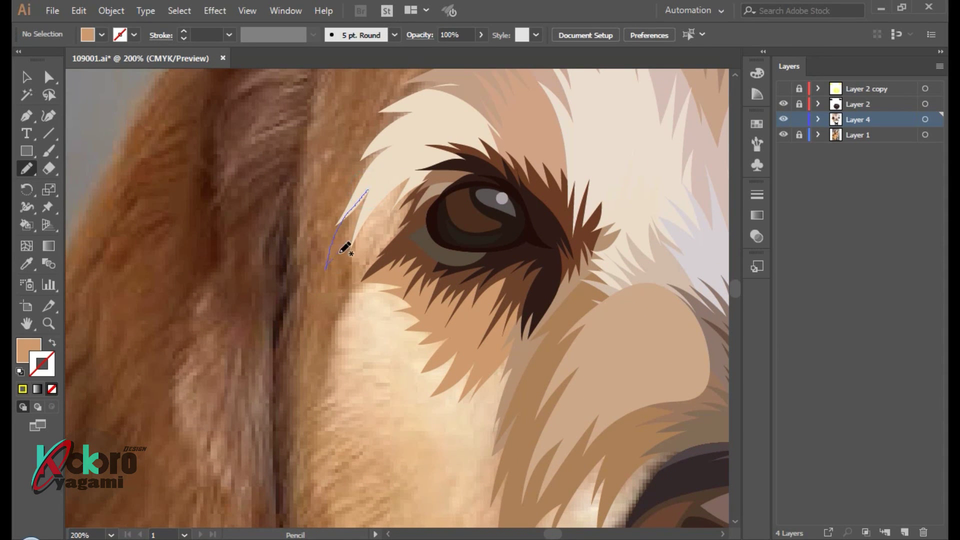
pyautogui.moveTo(380, 183); pyautogui.dragTo(375, 188)
pyautogui.press('i')
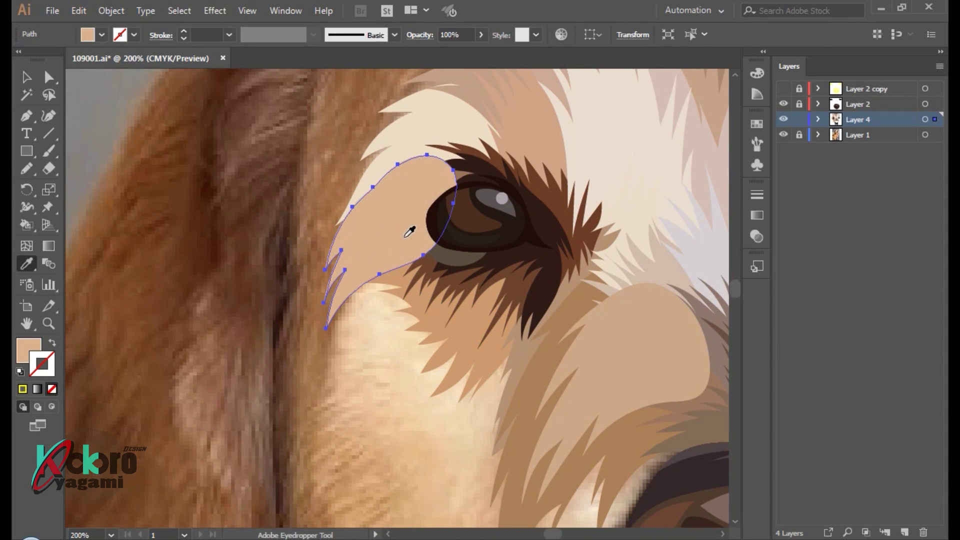
pyautogui.click(380, 330)
pyautogui.hotkey('ctrl', 'shift', 'a')
# Outline a cheek tuft beside the eye, fill it light beige, and zoom out
pyautogui.scroll(-3, 380, 310)
pyautogui.press('n')
pyautogui.moveTo(522, 251); pyautogui.dragTo(435, 273)
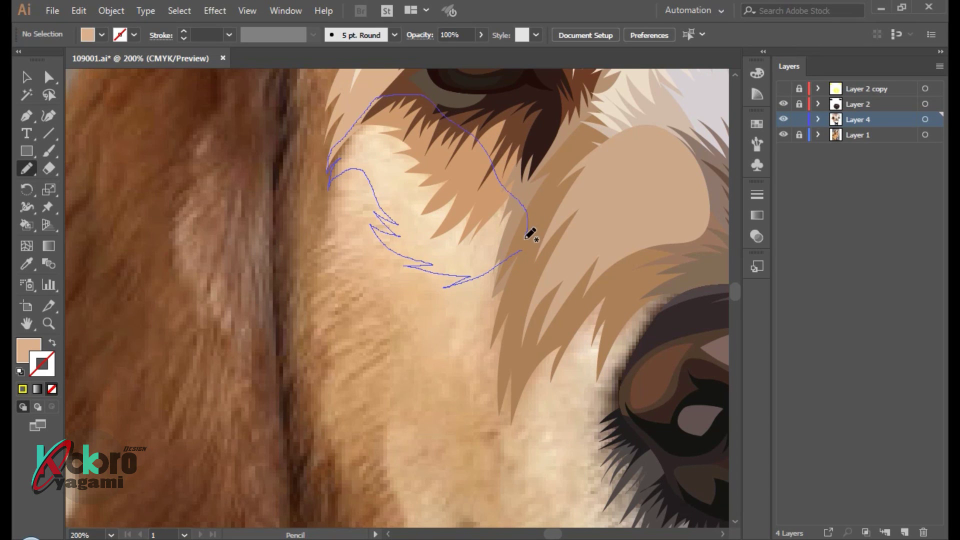
pyautogui.moveTo(532, 231); pyautogui.dragTo(523, 250)
pyautogui.press('i')
pyautogui.click(452, 174)
pyautogui.hotkey('ctrl', 'shift', 'a')
pyautogui.hotkey('ctrl', '-')
pyautogui.hotkey('ctrl', '-')
pyautogui.hotkey('ctrl', '-')
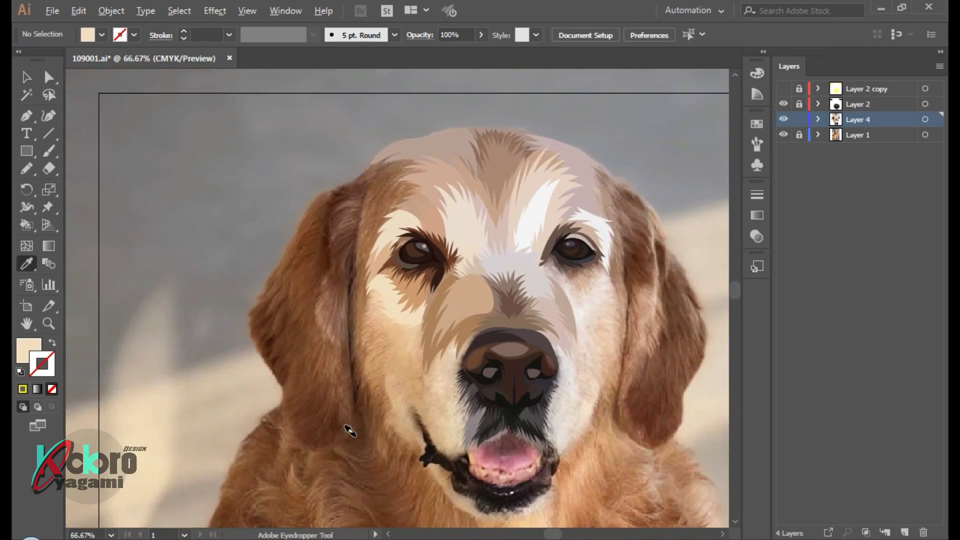
# Draw a fur tuft beside the nose and fill it grey-taupe
pyautogui.hotkey('ctrl', '+')
pyautogui.hotkey('ctrl', '+')
pyautogui.hotkey('ctrl', '+')
pyautogui.press('n')
pyautogui.moveTo(550, 146); pyautogui.dragTo(483, 279)
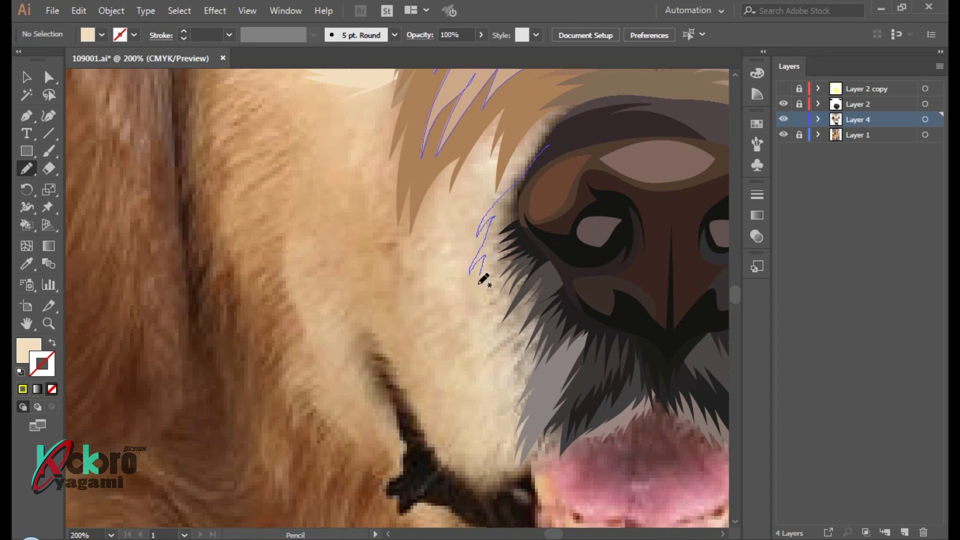
pyautogui.moveTo(595, 420); pyautogui.dragTo(557, 146)
pyautogui.press('i')
pyautogui.click(525, 332)
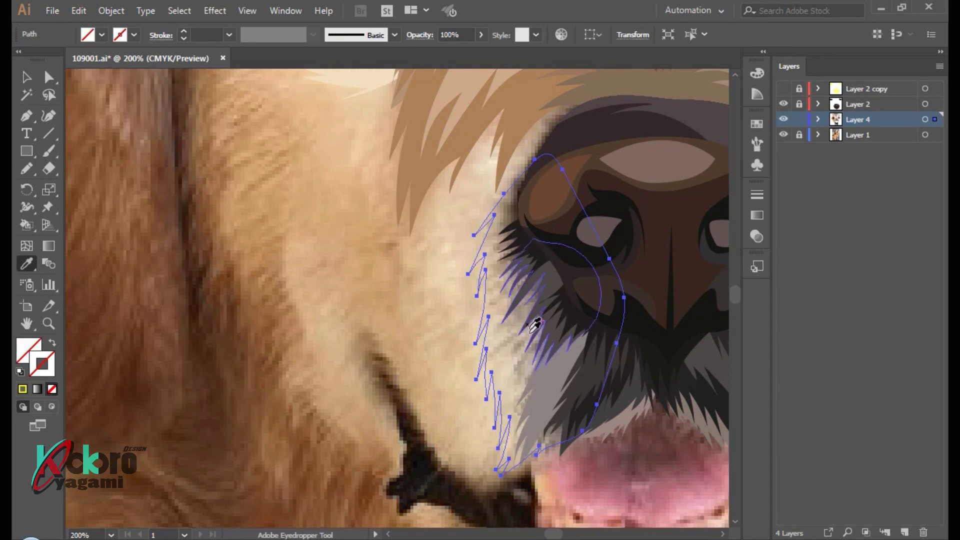
pyautogui.click(545, 313)
pyautogui.hotkey('ctrl', 'shift', 'a')
pyautogui.hotkey('ctrl', '-')
pyautogui.hotkey('ctrl', '-')
pyautogui.hotkey('ctrl', '-')
# Outline tufts along the other nose edge and fill them grey
pyautogui.hotkey('ctrl', '+')
pyautogui.hotkey('ctrl', '+')
pyautogui.hotkey('ctrl', '+')
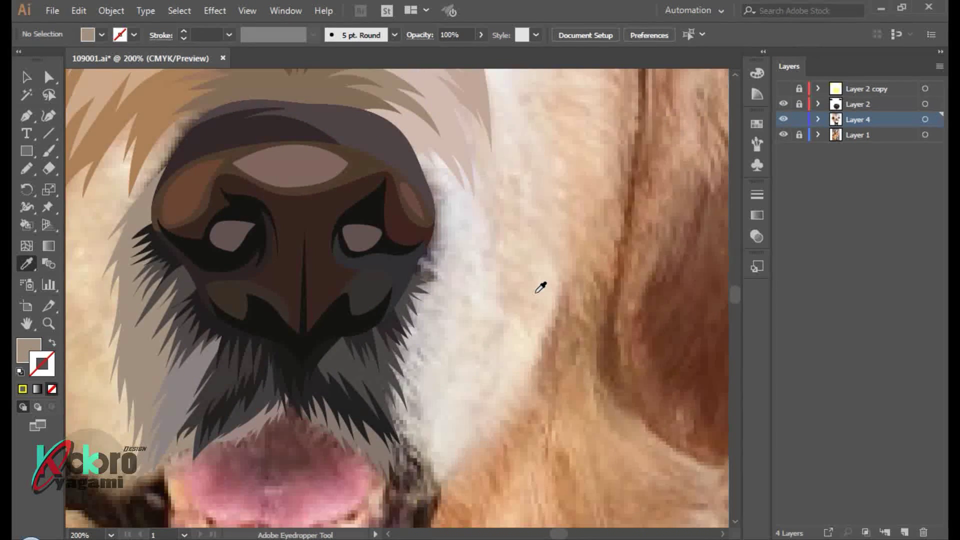
pyautogui.hotkey('ctrl', '+')
pyautogui.press('n')
pyautogui.moveTo(341, 299); pyautogui.dragTo(396, 327)
pyautogui.moveTo(367, 274); pyautogui.dragTo(403, 291)
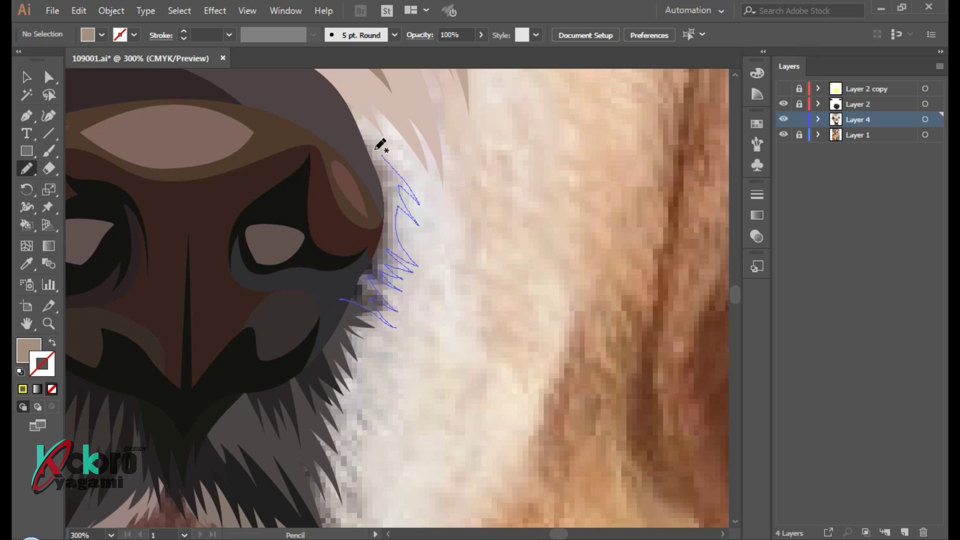
pyautogui.press('i')
pyautogui.click(372, 305)
pyautogui.hotkey('ctrl', 'shift', 'a')
# Pencil a fur tuft along the muzzle edge and fill it grey
pyautogui.scroll(-3, 470, 270)
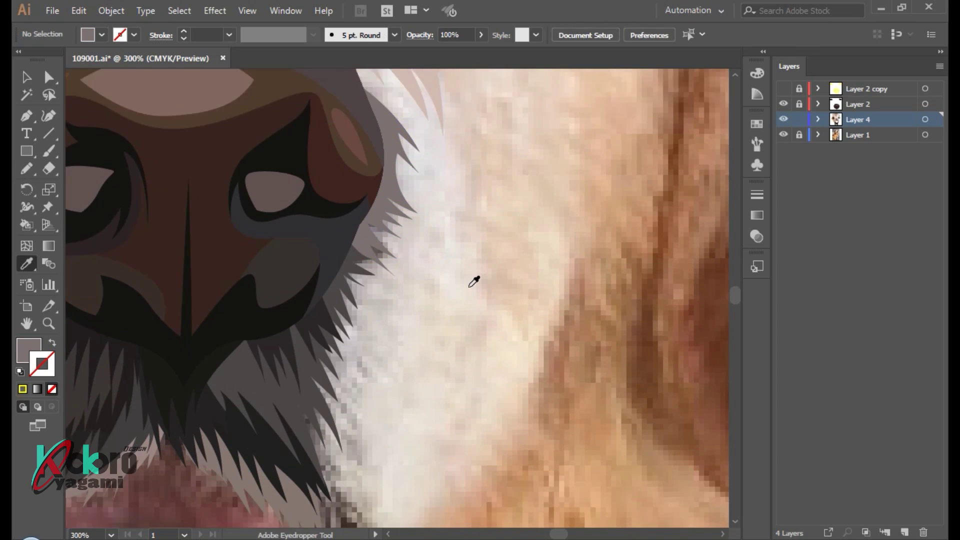
pyautogui.press('n')
pyautogui.moveTo(306, 378); pyautogui.dragTo(386, 479)
pyautogui.moveTo(341, 402); pyautogui.dragTo(360, 396)
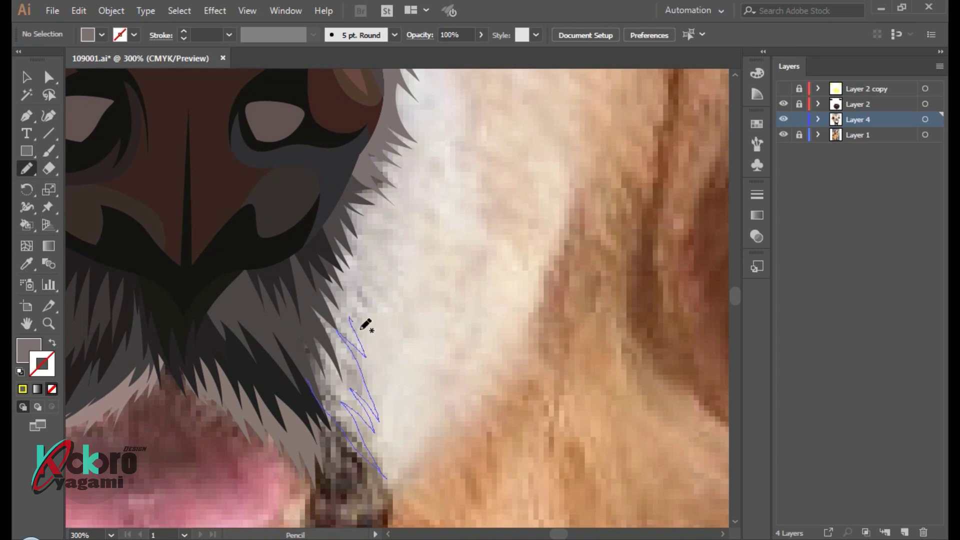
pyautogui.moveTo(375, 261); pyautogui.dragTo(374, 210)
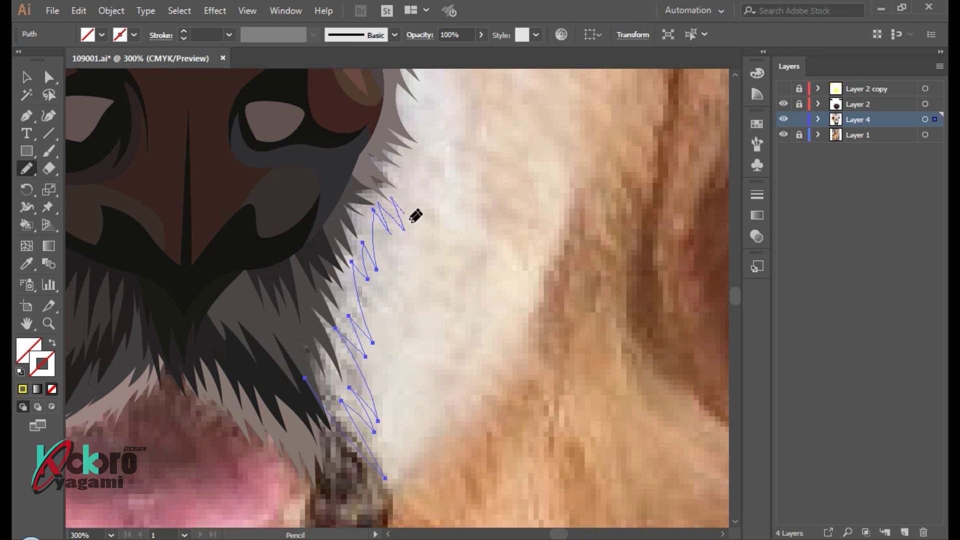
pyautogui.press('i')
pyautogui.click(335, 385)
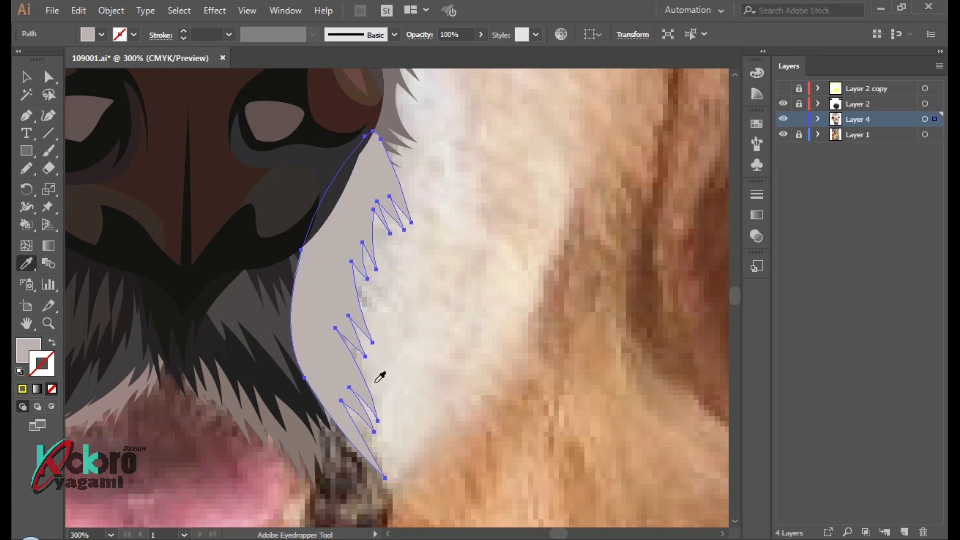
pyautogui.hotkey('ctrl', 'shift', 'a')
pyautogui.hotkey('ctrl', '1')
# Add a pale tuft along the muzzle side in light fur colour
pyautogui.scroll(2, 568, 200)
pyautogui.scroll(-1, 568, 199)
pyautogui.press('n')
pyautogui.moveTo(361, 70)
pyautogui.mouseDown()
pyautogui.moveTo(434, 123)
pyautogui.moveTo(425, 314)
pyautogui.mouseUp()
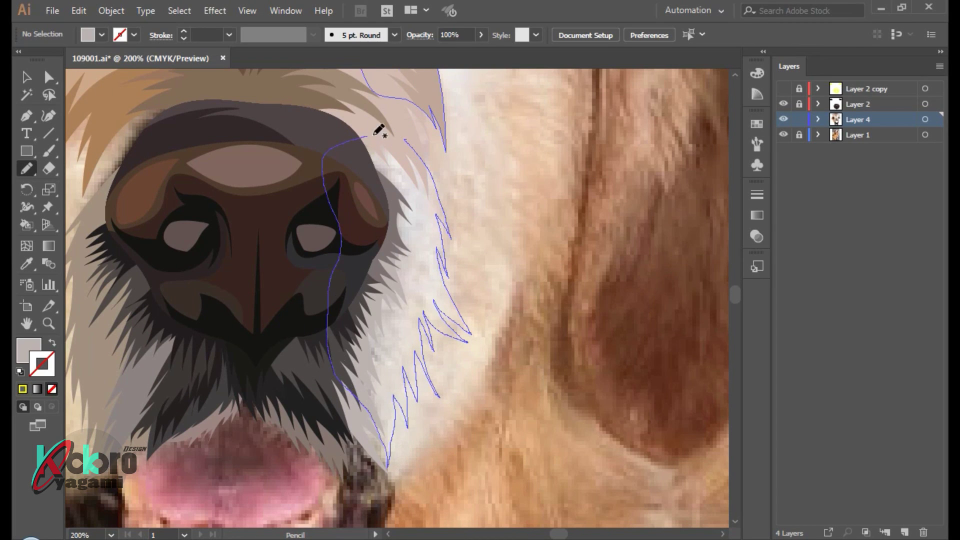
pyautogui.moveTo(369, 136); pyautogui.dragTo(364, 139)
pyautogui.press('i')
pyautogui.click(399, 326)
pyautogui.hotkey('ctrl', 'shift', 'a')
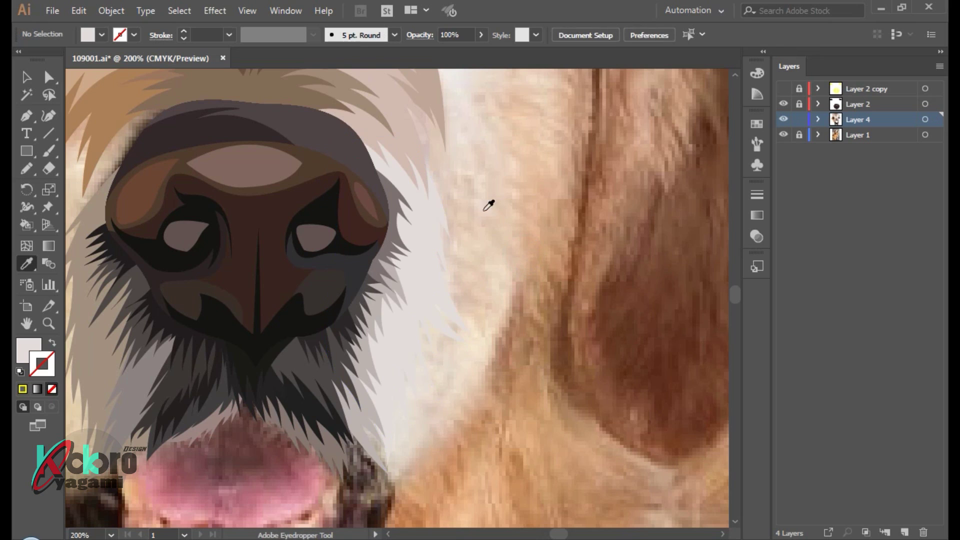
# Outline light fur on the cheek beside the muzzle and fill it
pyautogui.scroll(-2, 496, 206)
pyautogui.press('n')
pyautogui.moveTo(377, 304); pyautogui.dragTo(445, 358)
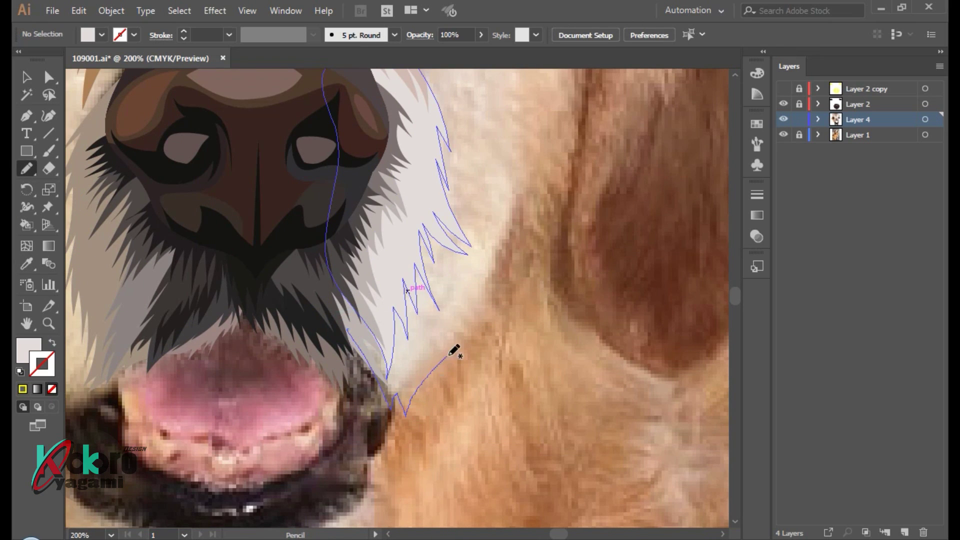
pyautogui.moveTo(501, 230); pyautogui.dragTo(463, 218)
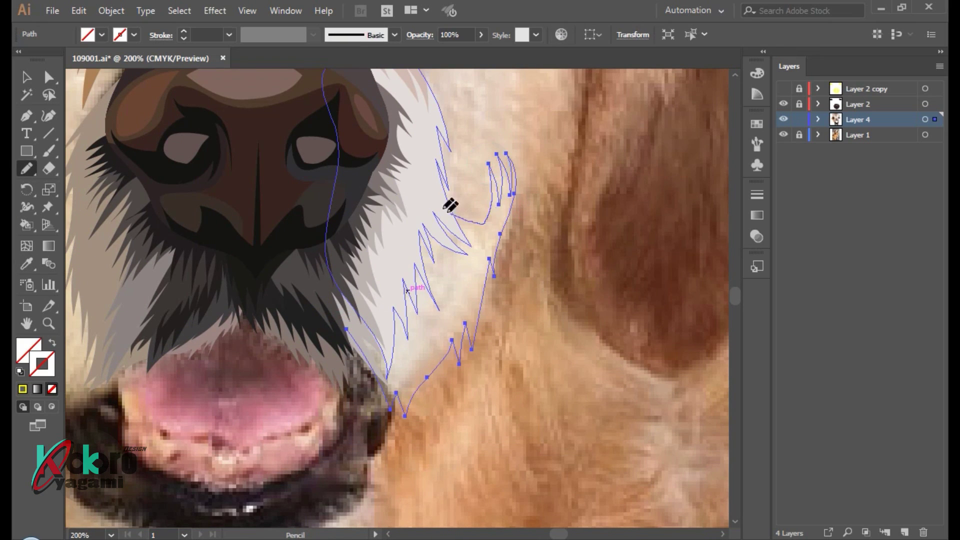
pyautogui.press('i')
pyautogui.click(500, 278)
pyautogui.hotkey('ctrl', 'shift', 'a')
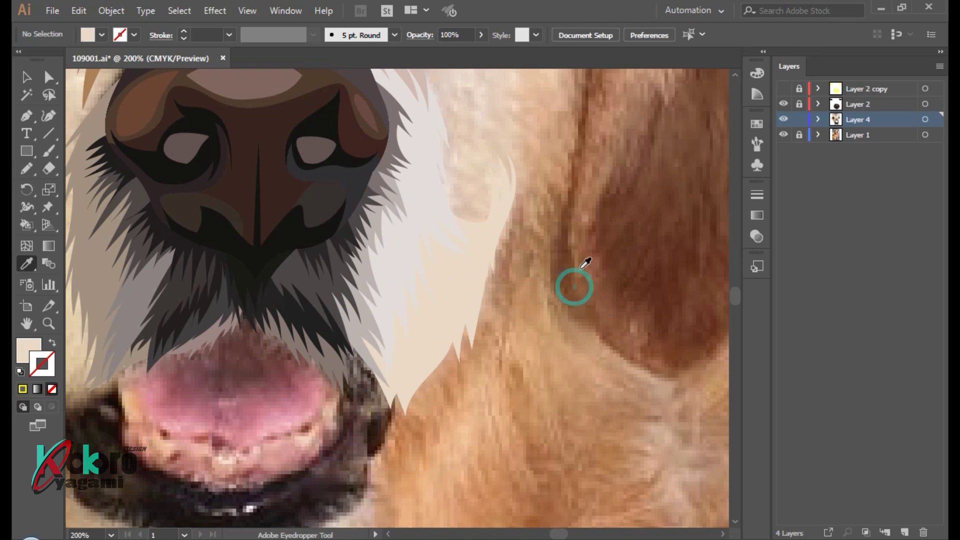
pyautogui.scroll(-3, 579, 268)
pyautogui.scroll(2, 544, 179)
pyautogui.scroll(2, 561, 214)
pyautogui.press('n')
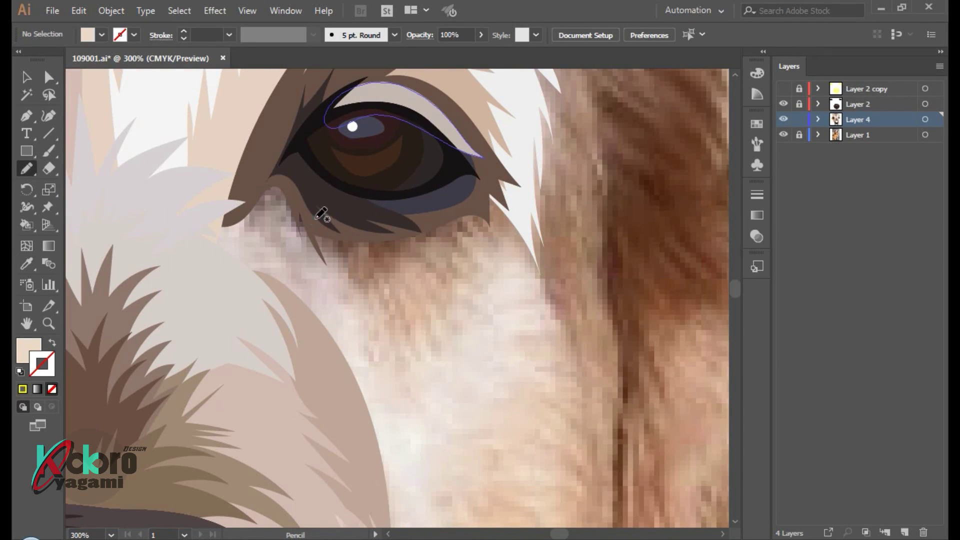
# Draw a fur tuft under the right eye and fill it dark brown from the photo
pyautogui.moveTo(450, 270); pyautogui.dragTo(332, 202)
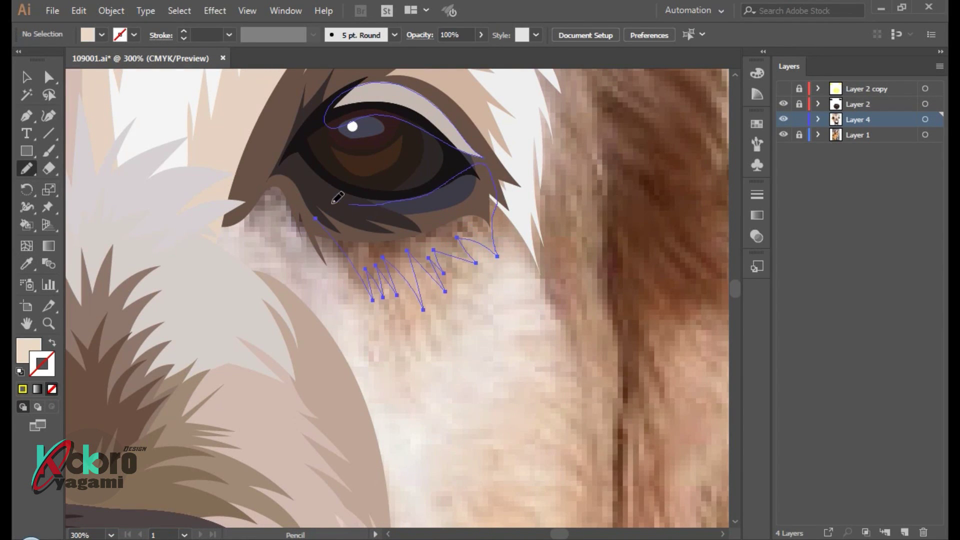
pyautogui.press('i')
pyautogui.click(426, 262)
pyautogui.hotkey('ctrl', 'shift', 'a')
pyautogui.hscroll(1, 423, 315)
# Add a zigzag tuft below the eye, filled with colour sampled from the photo
pyautogui.press('n')
pyautogui.moveTo(298, 220)
pyautogui.mouseDown()
pyautogui.moveTo(420, 321)
pyautogui.moveTo(300, 220)
pyautogui.mouseUp()
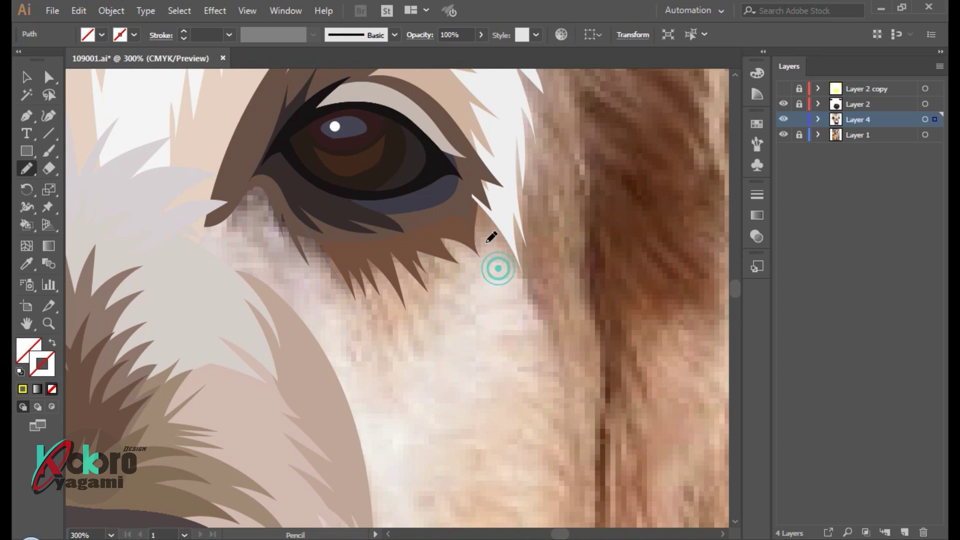
pyautogui.press('i')
pyautogui.click(418, 300)
pyautogui.hotkey('ctrl', 'shift', 'a')
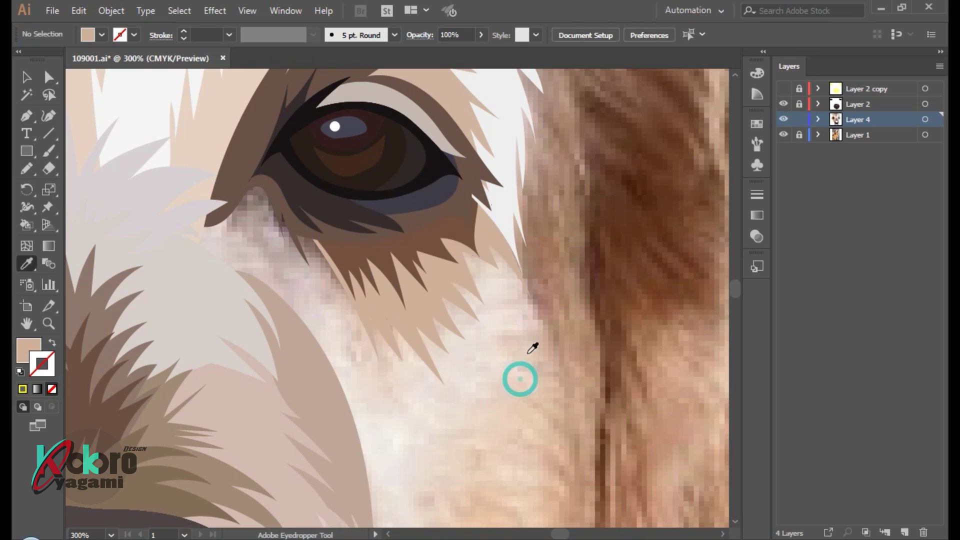
pyautogui.scroll(-3, 553, 313)
pyautogui.scroll(1, 501, 314)
pyautogui.scroll(1, 500, 314)
# Draw a closed tuft running up the brow above the eye and fill it tan
pyautogui.press('n')
pyautogui.moveTo(349, 379)
pyautogui.mouseDown()
pyautogui.moveTo(382, 448)
pyautogui.moveTo(413, 444)
pyautogui.moveTo(419, 347)
pyautogui.moveTo(383, 228)
pyautogui.moveTo(401, 229)
pyautogui.mouseUp()
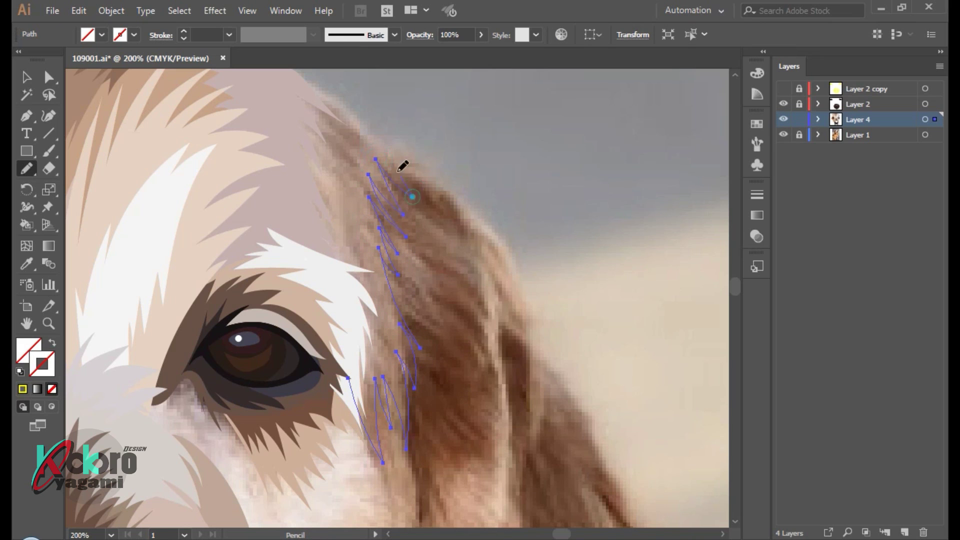
pyautogui.moveTo(330, 305); pyautogui.dragTo(348, 377)
pyautogui.press('i')
pyautogui.click(343, 203)
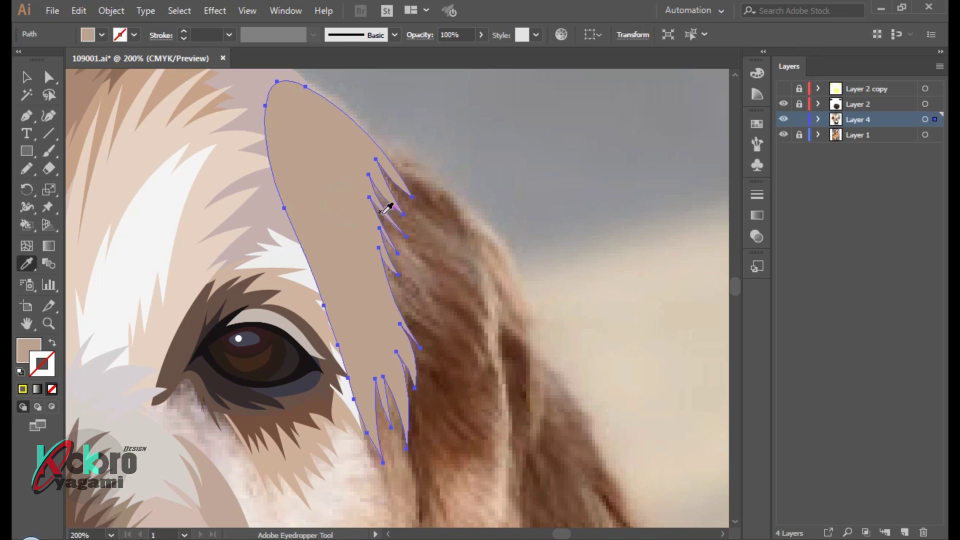
pyautogui.keyDown('ctrl'); pyautogui.click(504, 178); pyautogui.keyUp('ctrl')
pyautogui.scroll(-3, 531, 261)
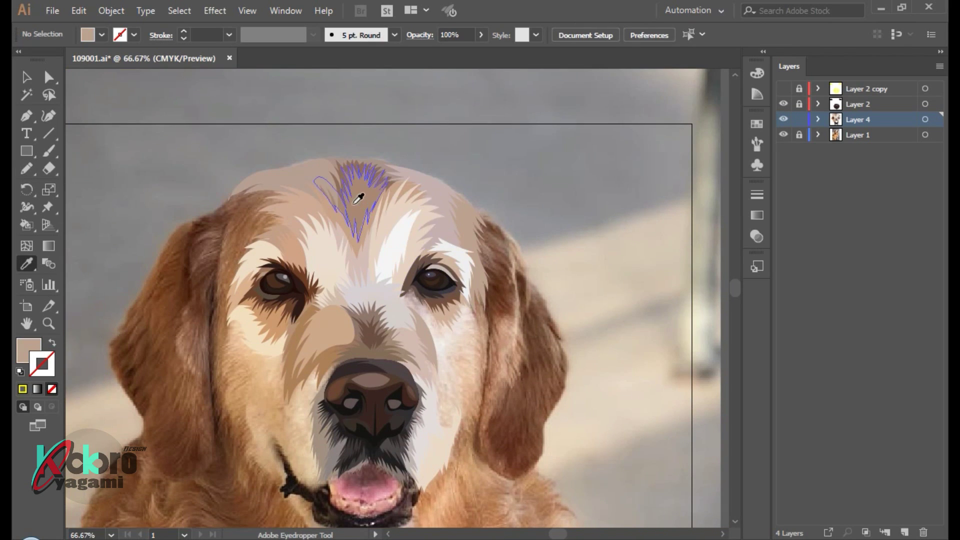
pyautogui.scroll(-1, 295, 356)
pyautogui.scroll(-2, 309, 348)
pyautogui.scroll(2, 309, 349)
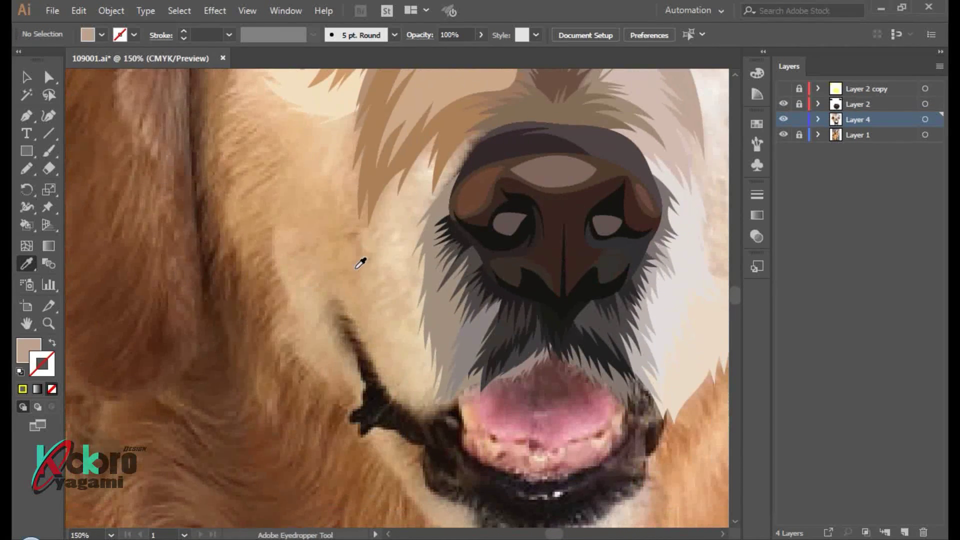
# Draw a light beige muzzle tuft from mouth to nose top, reshaping its top point
pyautogui.press('n')
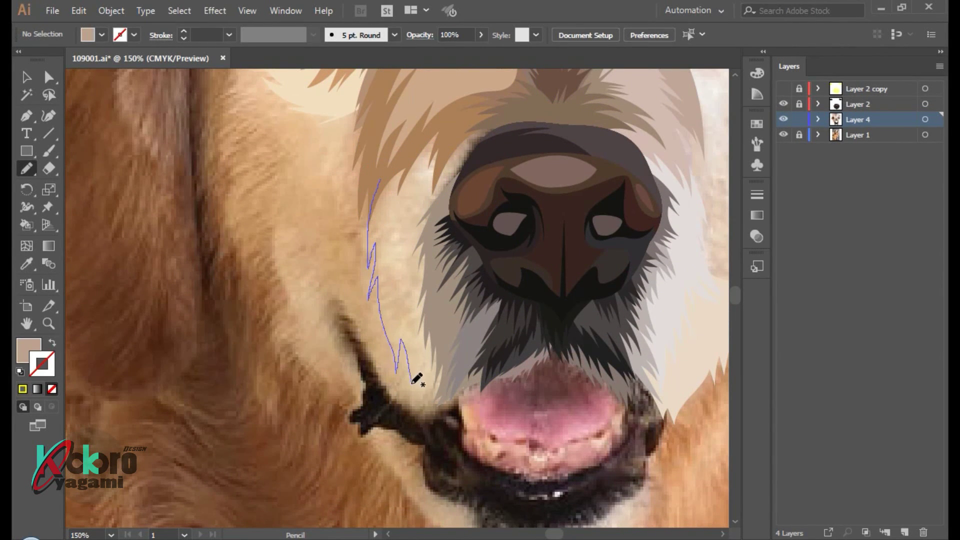
pyautogui.moveTo(441, 374); pyautogui.dragTo(485, 126)
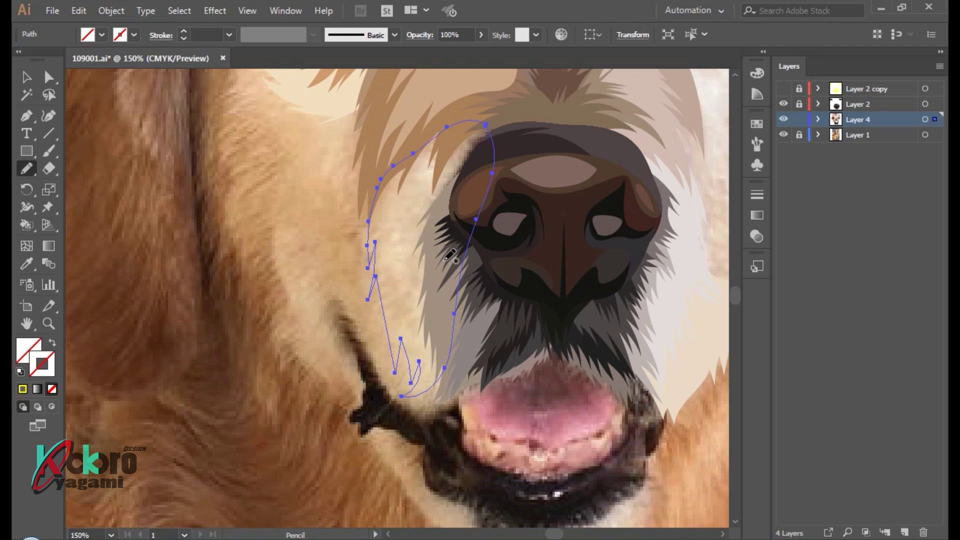
pyautogui.press('i')
pyautogui.click(395, 260)
pyautogui.click(48, 78)
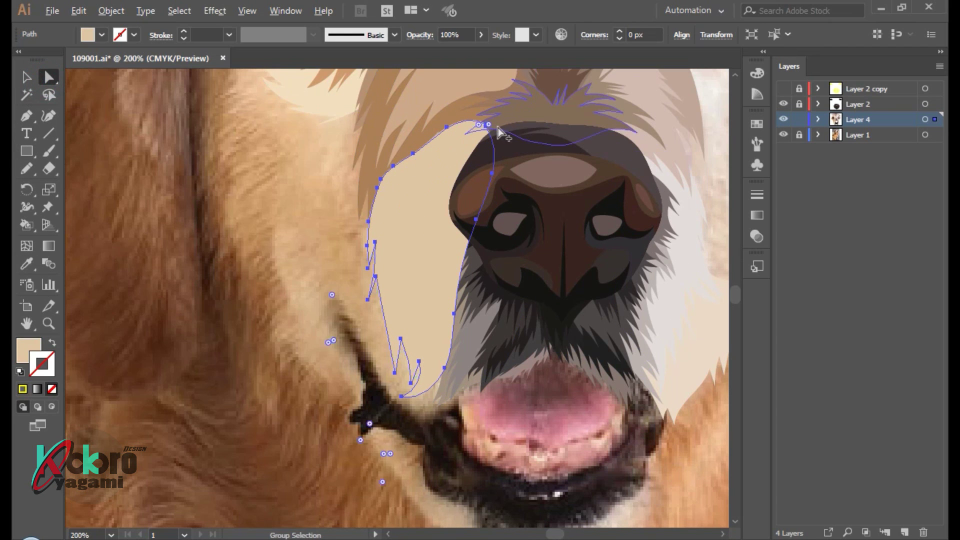
pyautogui.scroll(4, 493, 127)
pyautogui.moveTo(452, 118); pyautogui.dragTo(476, 133)
pyautogui.scroll(-2, 533, 125)
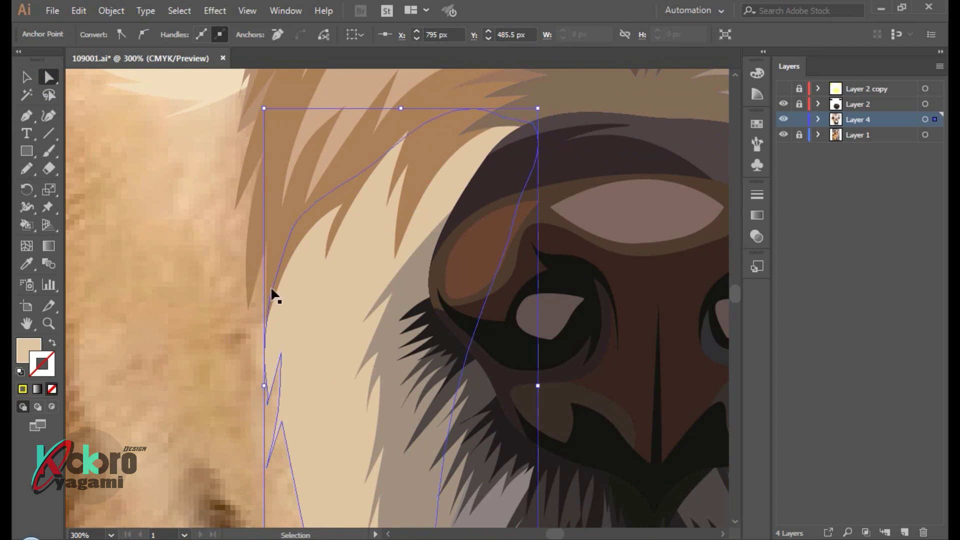
pyautogui.hotkey('ctrl', 'shift', 'a')
pyautogui.scroll(-5, 270, 331)
pyautogui.scroll(2, 275, 331)
pyautogui.scroll(2, 275, 331)
# Outline a large cheek tuft below the eye and fill it tan
pyautogui.press('n')
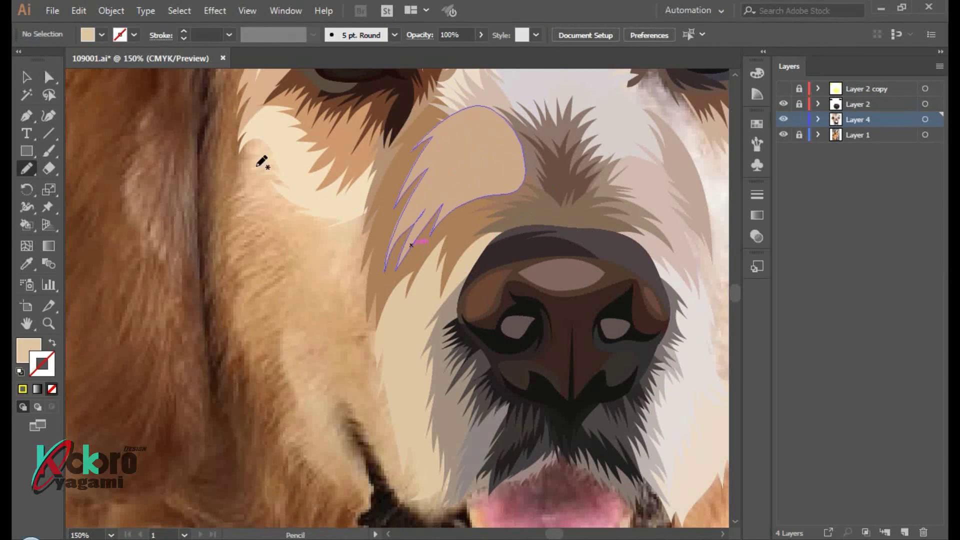
pyautogui.moveTo(258, 129); pyautogui.dragTo(235, 210)
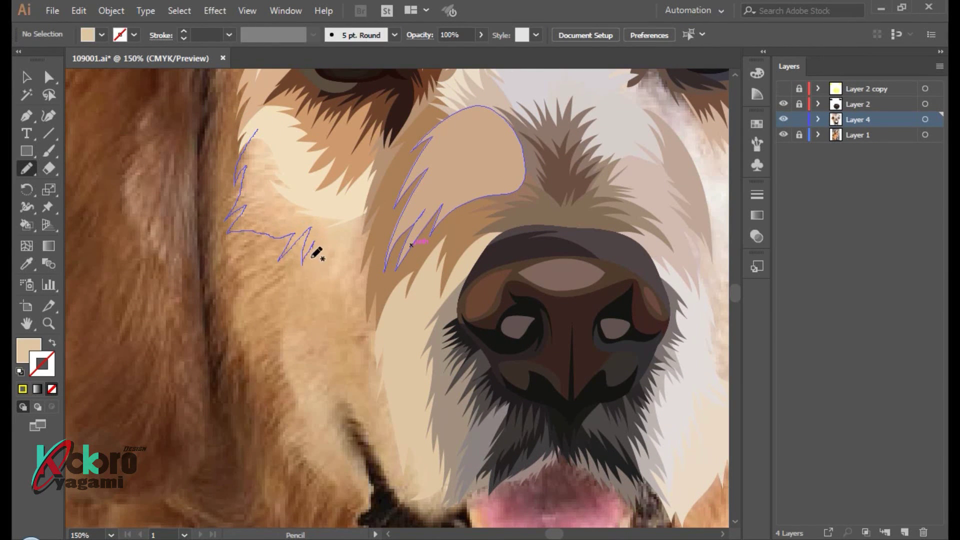
pyautogui.moveTo(395, 192)
pyautogui.mouseDown()
pyautogui.moveTo(247, 154)
pyautogui.moveTo(250, 257)
pyautogui.mouseUp()
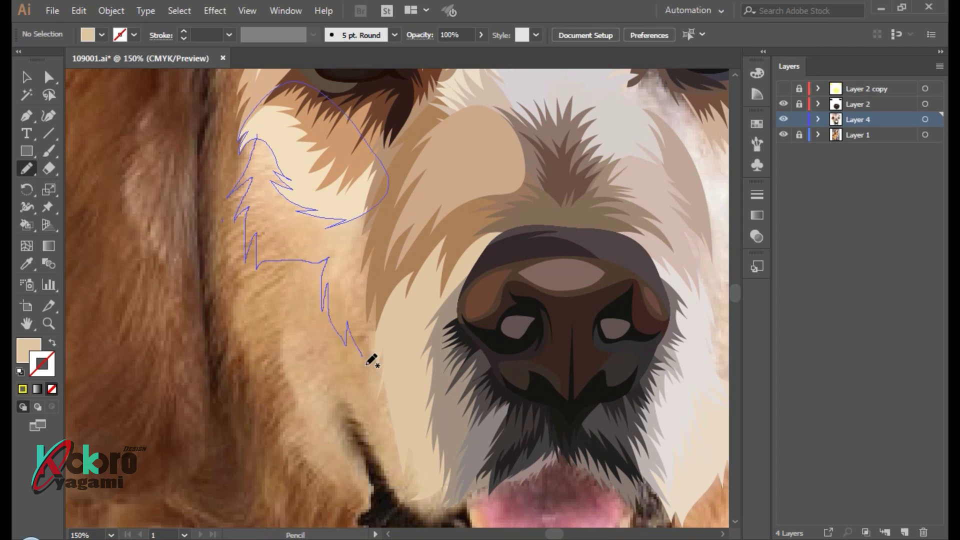
pyautogui.moveTo(363, 144); pyautogui.dragTo(262, 133)
pyautogui.press('i')
pyautogui.click(332, 262)
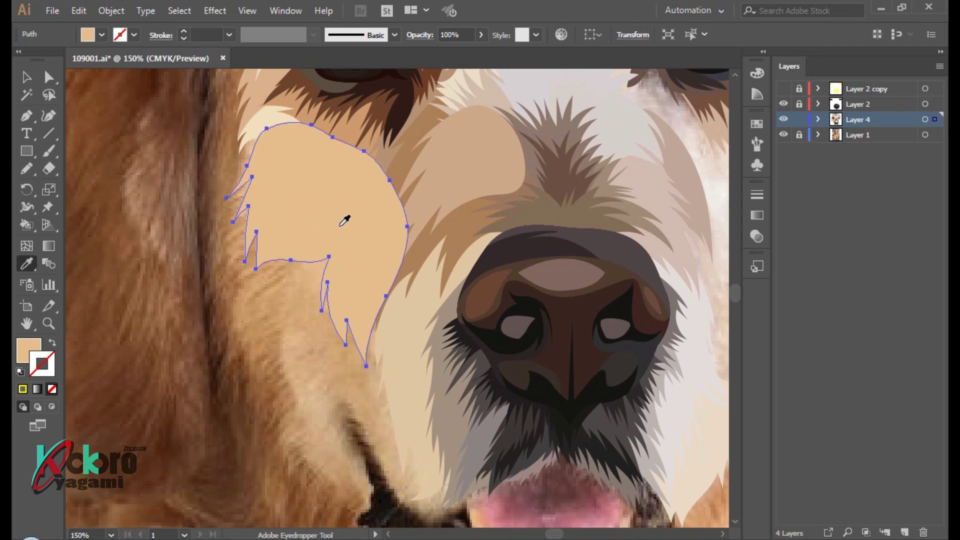
pyautogui.hotkey('ctrl', 'shift', 'a')
pyautogui.hotkey('ctrl', '0')
pyautogui.scroll(1, 300, 318)
pyautogui.scroll(1, 268, 339)
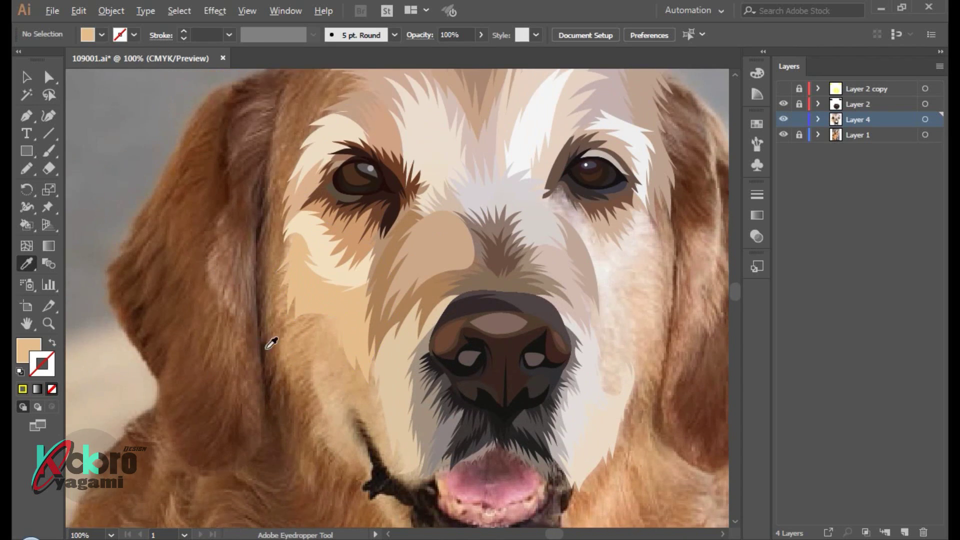
pyautogui.scroll(1, 305, 300)
pyautogui.scroll(-2, 316, 282)
# Add a second jagged cheek tuft toward the ear, filled with nearby tan fur colour
pyautogui.press('n')
pyautogui.moveTo(274, 121); pyautogui.dragTo(256, 220)
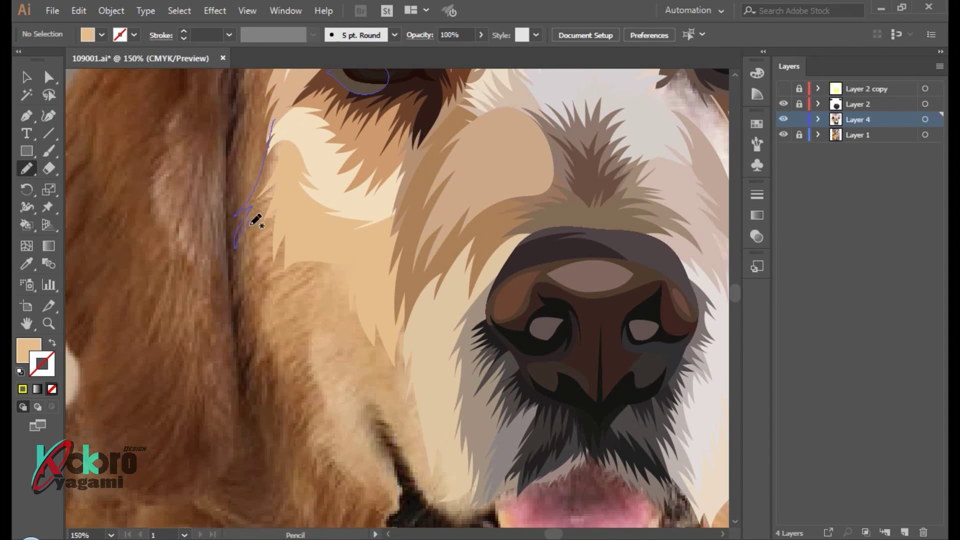
pyautogui.moveTo(338, 334); pyautogui.dragTo(413, 446)
pyautogui.moveTo(376, 385); pyautogui.dragTo(427, 301)
pyautogui.moveTo(272, 119); pyautogui.dragTo(274, 120)
pyautogui.press('i')
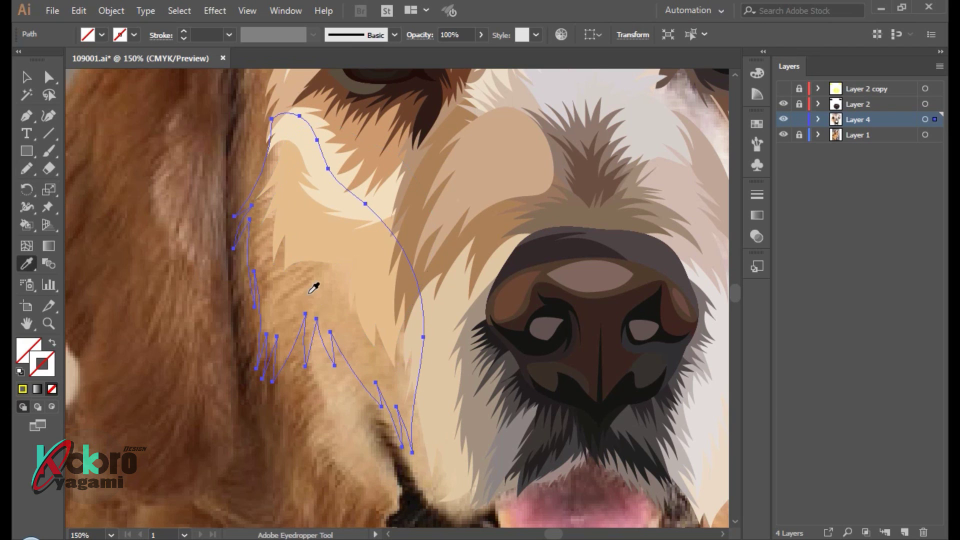
pyautogui.click(325, 295)
pyautogui.hotkey('ctrl', 'shift', 'a')
pyautogui.hotkey('ctrl', '0')
pyautogui.scroll(2, 239, 278)
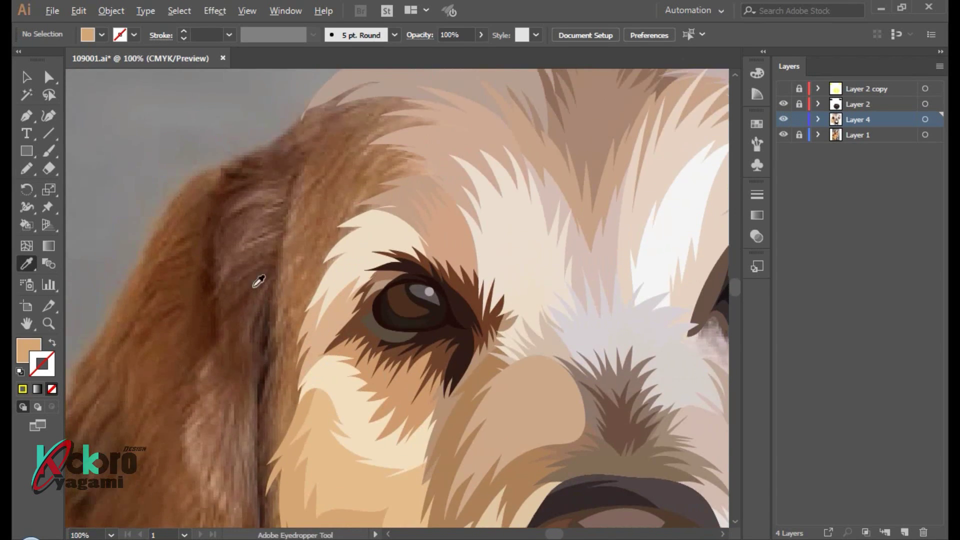
pyautogui.scroll(-1, 315, 251)
pyautogui.press('n')
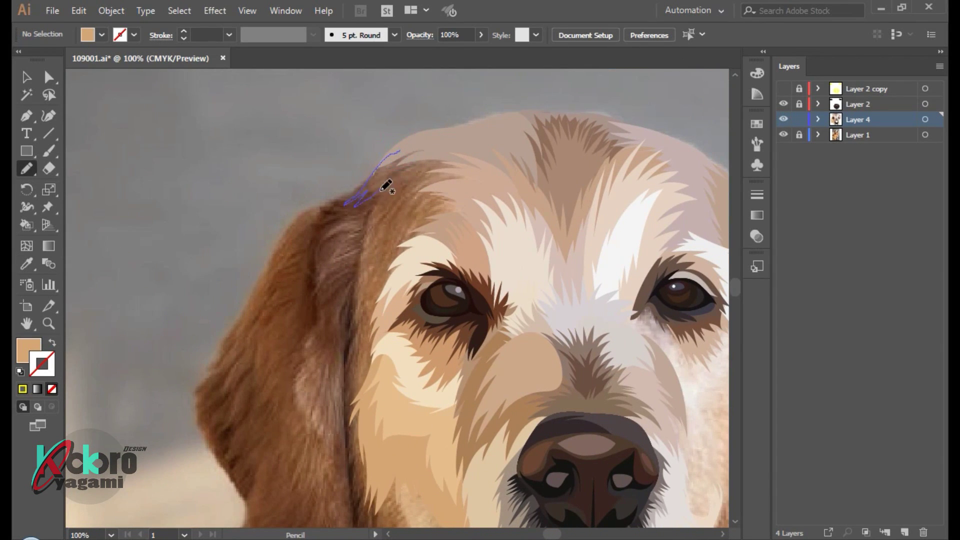
# Replace a stray stroke with a tuft over the ear top, filled with a lighter fur colour
pyautogui.hotkey('ctrl', 'z')
pyautogui.moveTo(404, 151); pyautogui.dragTo(349, 200)
pyautogui.moveTo(423, 142); pyautogui.dragTo(404, 149)
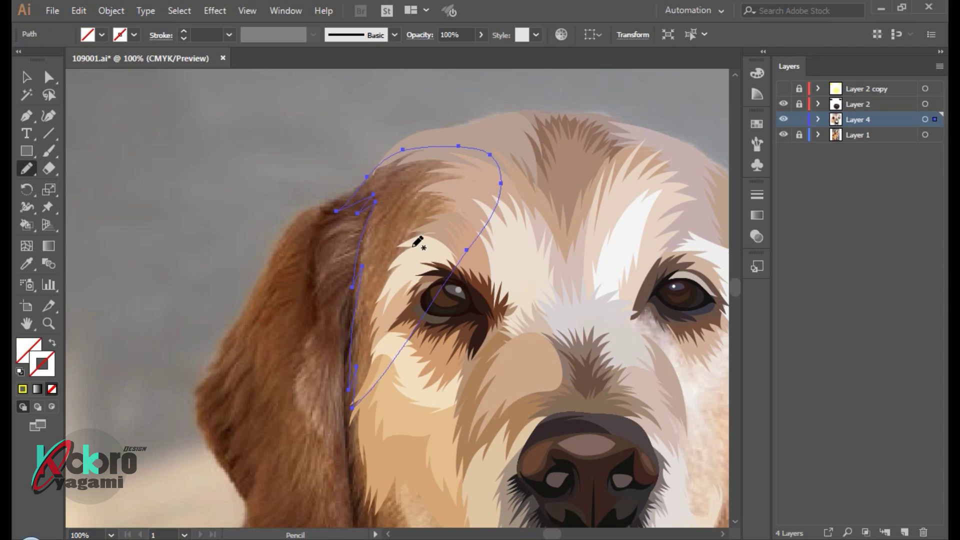
pyautogui.press('i')
pyautogui.click(419, 237)
pyautogui.hotkey('ctrl', 'z')
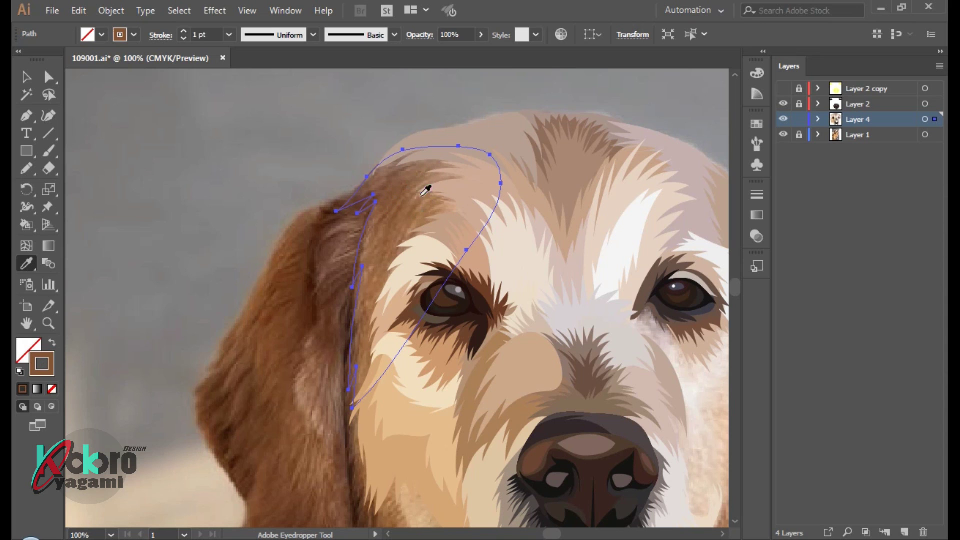
pyautogui.click(422, 166)
pyautogui.hotkey('ctrl', 'shift', 'a')
# Adjust the pale tuft's tip point with Direct Selection
pyautogui.keyDown('alt'); pyautogui.scroll(3, 380, 143); pyautogui.keyUp('alt')
pyautogui.keyDown('alt'); pyautogui.scroll(2, 240, 300); pyautogui.keyUp('alt')
pyautogui.press('a')
pyautogui.click(460, 254)
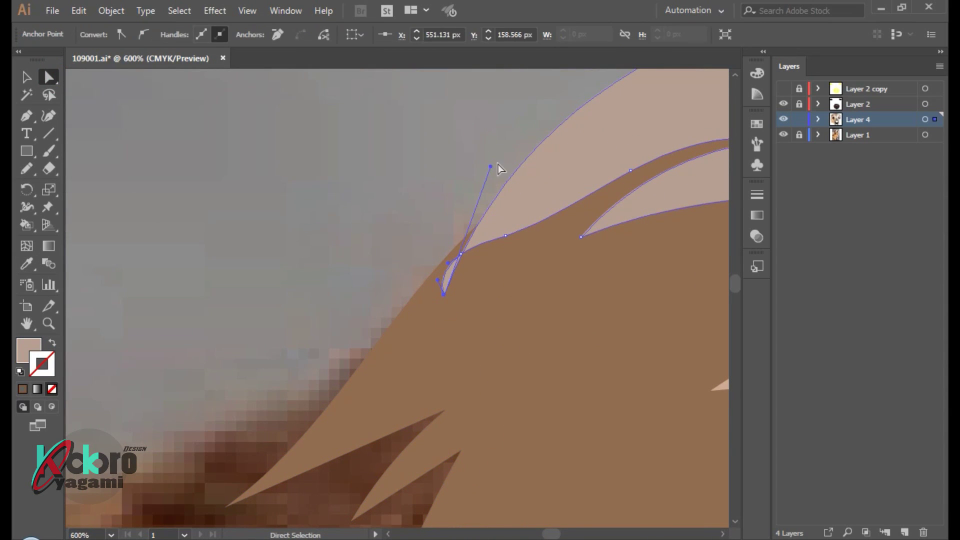
pyautogui.click(379, 195)
pyautogui.keyDown('alt'); pyautogui.scroll(-5, 379, 195); pyautogui.keyUp('alt')
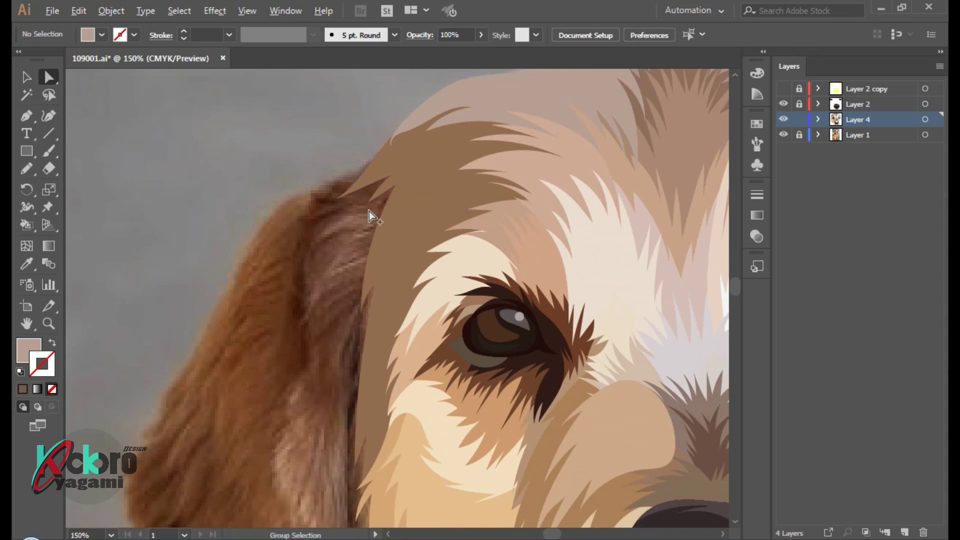
# Draw dark brown strands along the ear's inner edge
pyautogui.press('n')
pyautogui.keyDown('alt'); pyautogui.scroll(2, 321, 274); pyautogui.keyUp('alt')
pyautogui.keyDown('alt'); pyautogui.scroll(1, 407, 274); pyautogui.keyUp('alt')
pyautogui.keyDown('alt'); pyautogui.scroll(1, 407, 271); pyautogui.keyUp('alt')
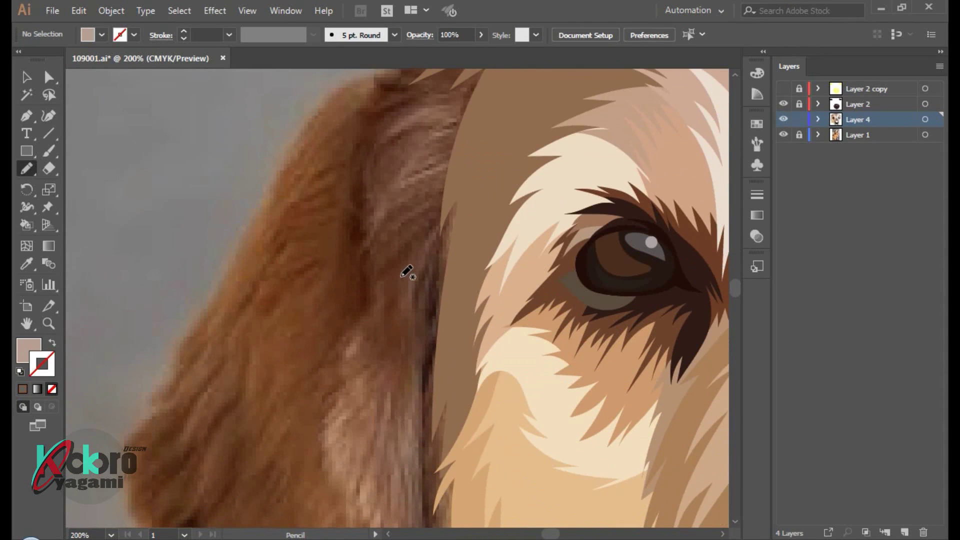
pyautogui.moveTo(434, 270); pyautogui.dragTo(431, 469)
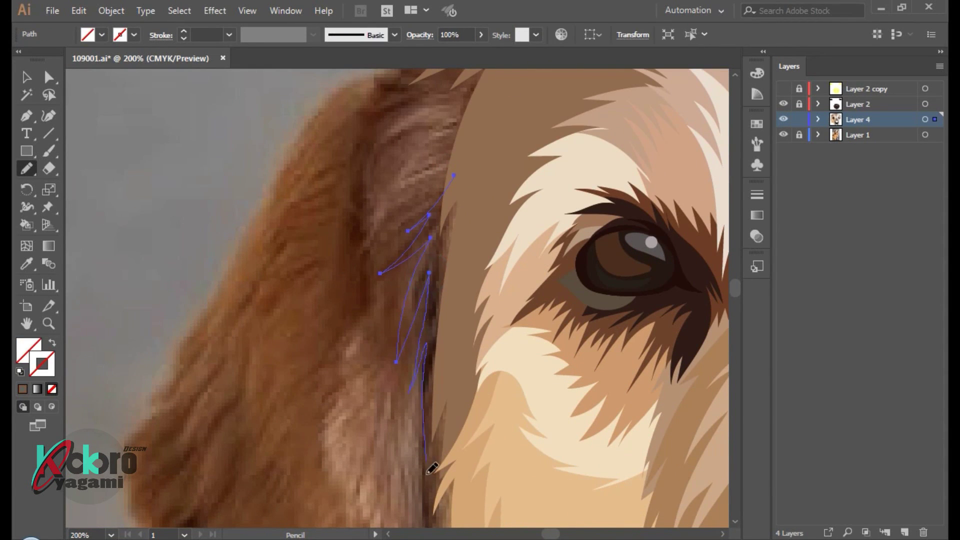
pyautogui.press('i')
pyautogui.click(450, 305)
pyautogui.hotkey('ctrl', 'shift', 'a')
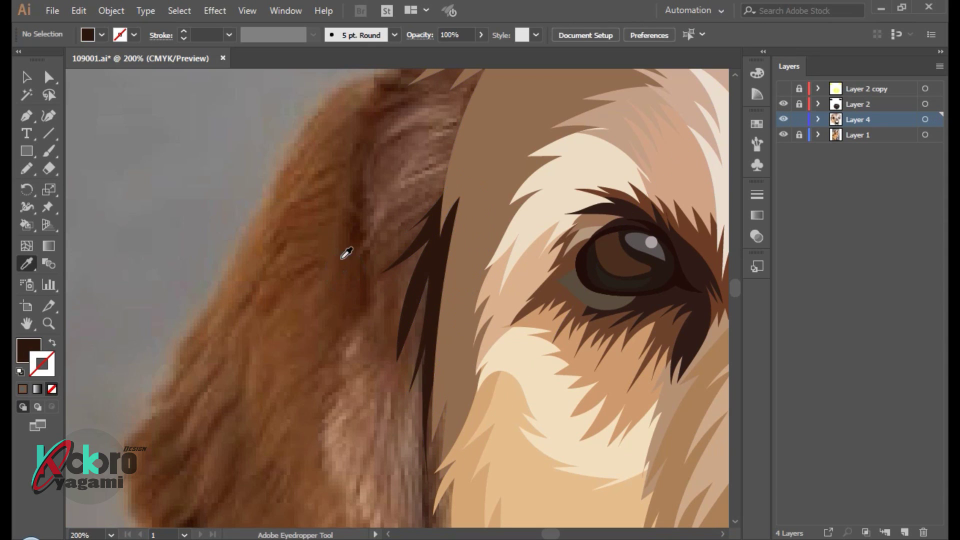
pyautogui.keyDown('alt'); pyautogui.scroll(-1, 318, 258); pyautogui.keyUp('alt')
pyautogui.keyDown('alt'); pyautogui.scroll(1, 319, 257); pyautogui.keyUp('alt')
# Add a brown tuft over the top of the ear
pyautogui.press('n')
pyautogui.moveTo(482, 136); pyautogui.dragTo(358, 190)
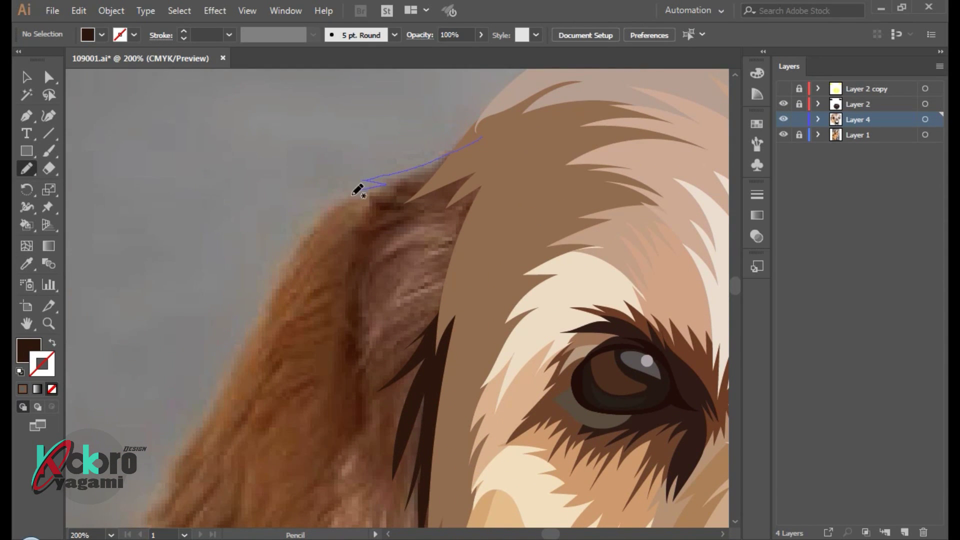
pyautogui.press('i')
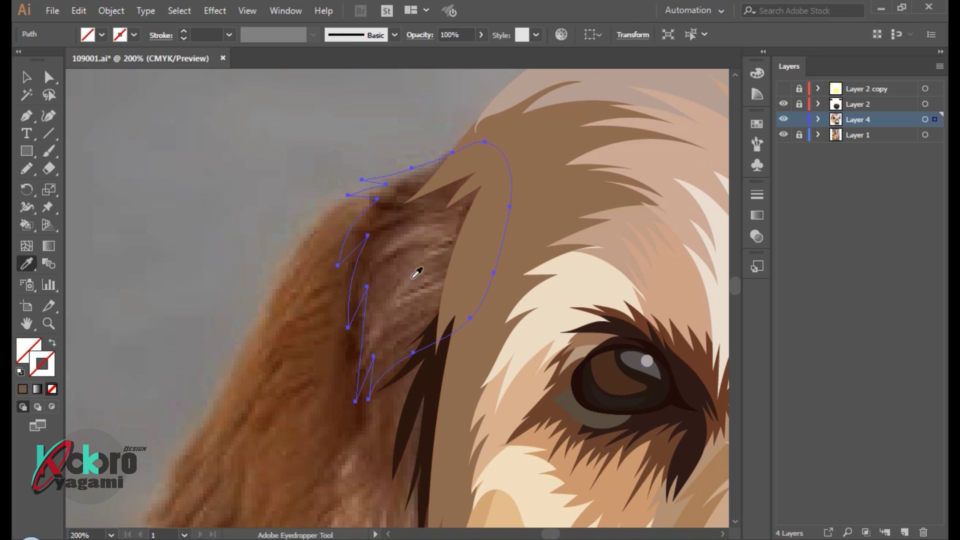
pyautogui.click(425, 268)
pyautogui.hotkey('ctrl', 'shift', 'a')
pyautogui.scroll(-5, 400, 150)
pyautogui.keyDown('alt'); pyautogui.scroll(-2, 474, 175); pyautogui.keyUp('alt')
pyautogui.scroll(3, 474, 175)
pyautogui.keyDown('alt'); pyautogui.scroll(1, 450, 182); pyautogui.keyUp('alt')
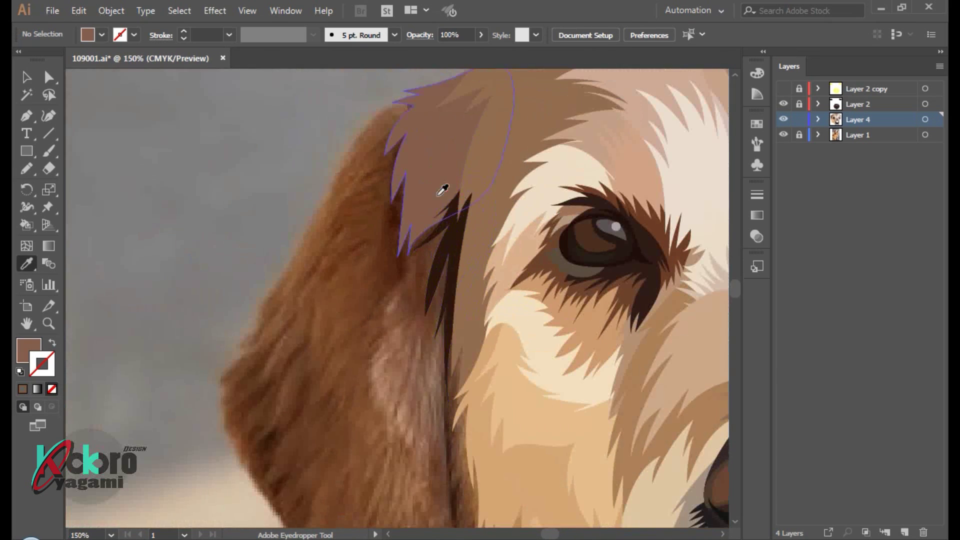
# Draw a dark brown zigzag tuft along the ear
pyautogui.press('n')
pyautogui.moveTo(360, 271); pyautogui.dragTo(366, 334)
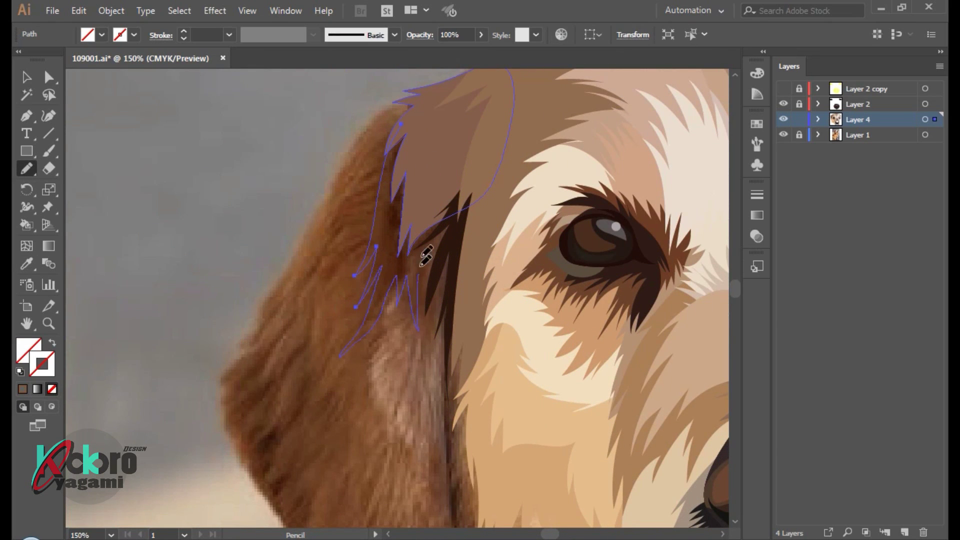
pyautogui.press('i')
pyautogui.click(440, 201)
pyautogui.keyDown('ctrl'); pyautogui.click(337, 279); pyautogui.keyUp('ctrl')
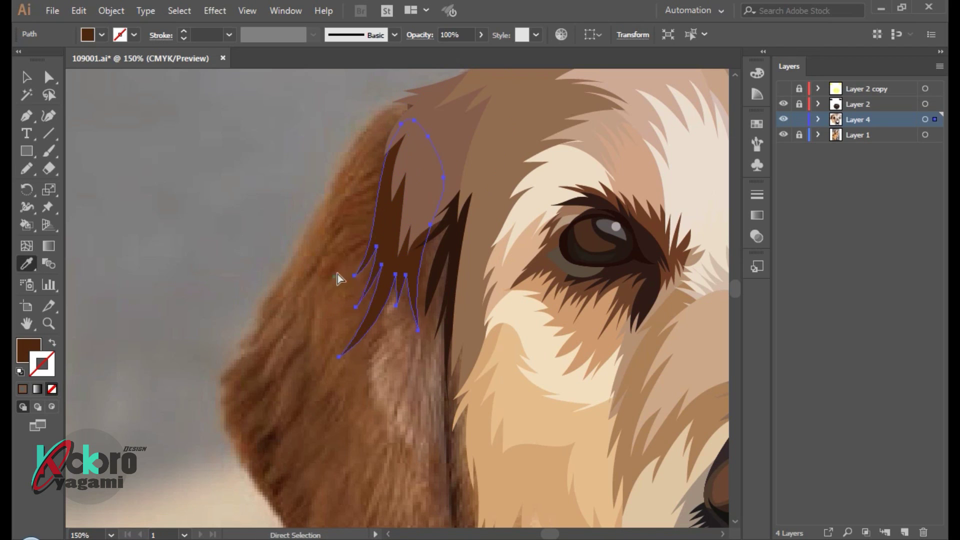
# Add a long light tan tuft down the ear's inner edge
pyautogui.press('n')
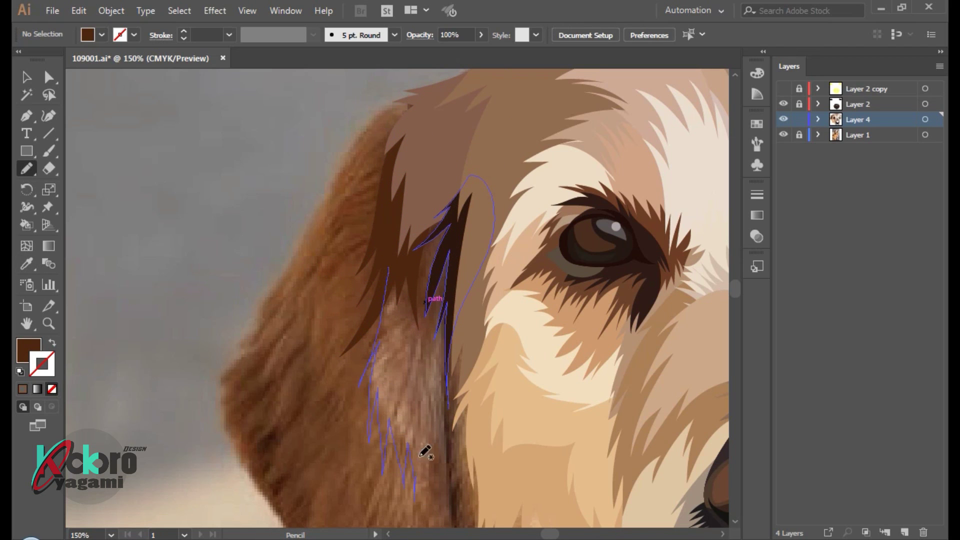
pyautogui.moveTo(468, 265); pyautogui.dragTo(387, 262)
pyautogui.press('i')
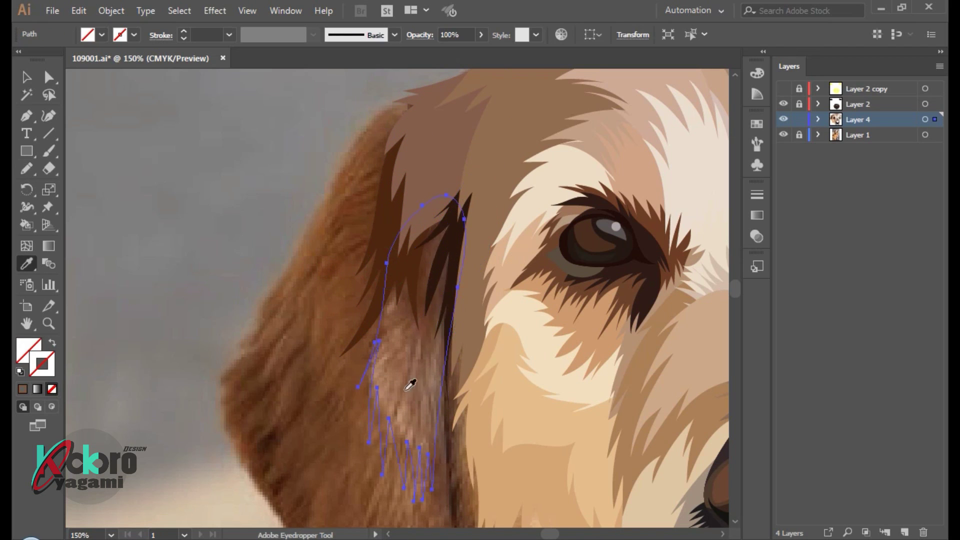
pyautogui.click(437, 350)
pyautogui.keyDown('ctrl'); pyautogui.click(352, 356); pyautogui.keyUp('ctrl')
pyautogui.scroll(-4, 352, 356)
pyautogui.scroll(2, 363, 346)
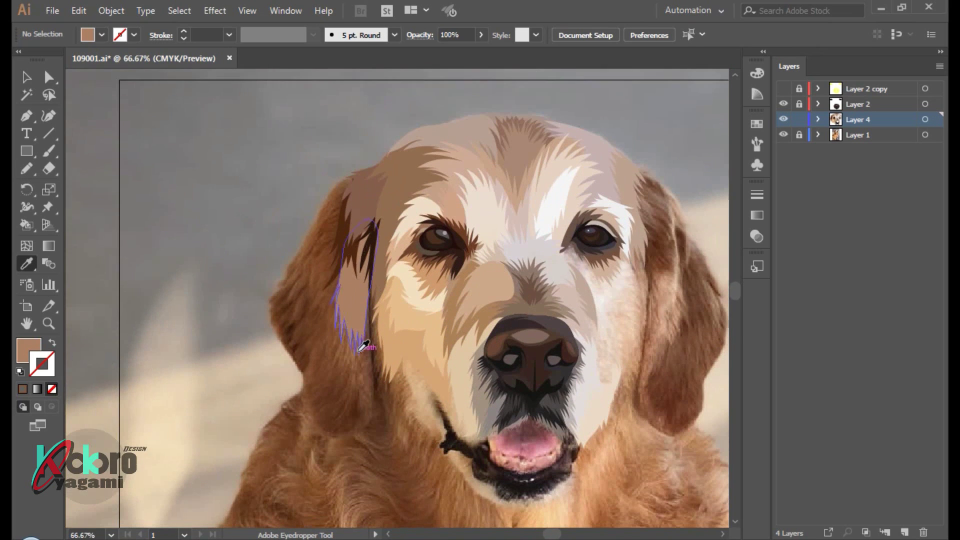
# Draw a fur shape over the ear's outer edge and fill it brown
pyautogui.scroll(2, 375, 242)
pyautogui.scroll(-2, 386, 210)
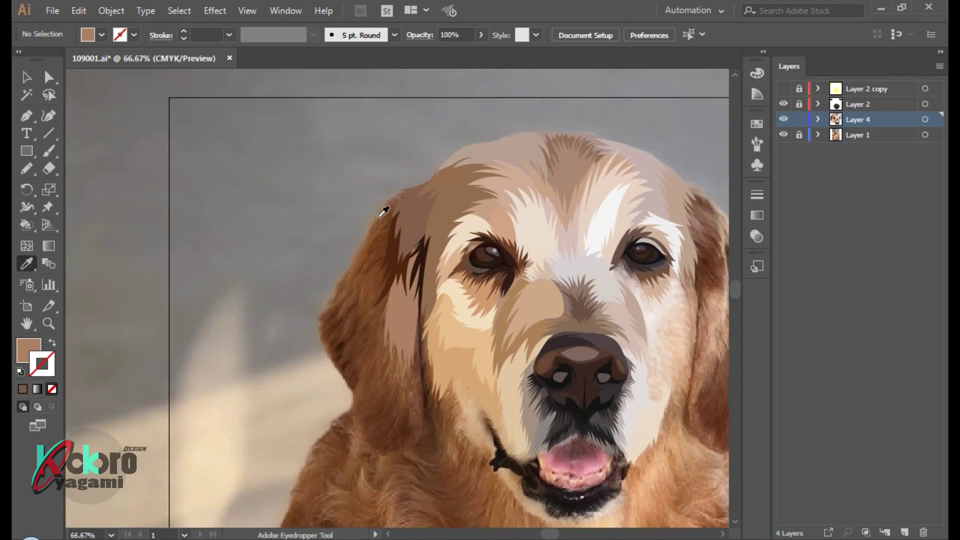
pyautogui.scroll(1, 376, 247)
pyautogui.press('n')
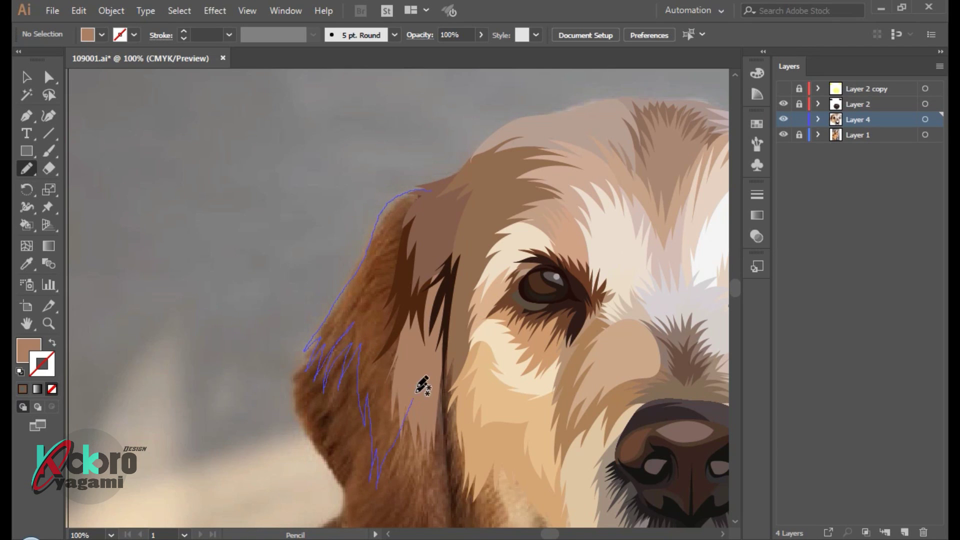
pyautogui.moveTo(437, 190); pyautogui.dragTo(435, 189)
pyautogui.press('i')
pyautogui.click(407, 301)
pyautogui.keyDown('ctrl'); pyautogui.click(337, 180); pyautogui.keyUp('ctrl')
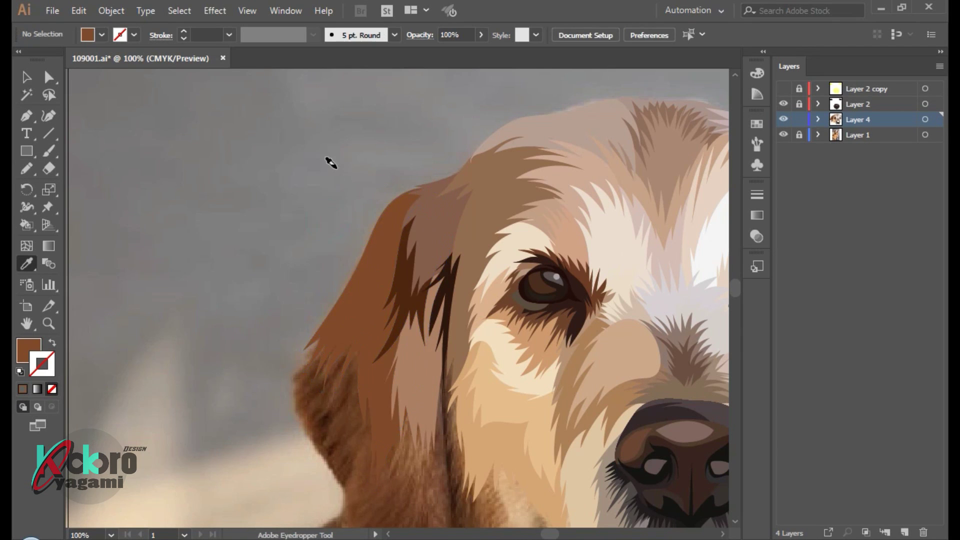
pyautogui.scroll(-3, 343, 180)
pyautogui.scroll(-1, 370, 300)
pyautogui.scroll(2, 395, 294)
# Draw a jagged strand tuft down the lower ear and fill it brown
pyautogui.press('n')
pyautogui.moveTo(391, 234); pyautogui.dragTo(412, 270)
pyautogui.moveTo(421, 342)
pyautogui.mouseDown()
pyautogui.moveTo(407, 453)
pyautogui.moveTo(427, 452)
pyautogui.mouseUp()
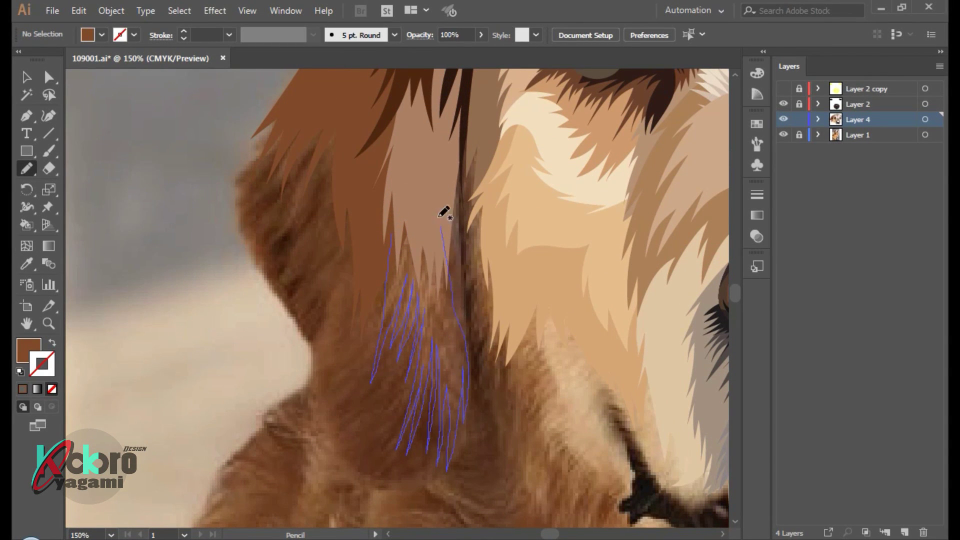
pyautogui.moveTo(444, 212); pyautogui.dragTo(391, 240)
pyautogui.press('i')
pyautogui.click(451, 323)
pyautogui.hotkey('ctrl', 'z')
pyautogui.click(454, 318)
pyautogui.hotkey('ctrl', 'shift', 'a')
pyautogui.scroll(-5, 359, 397)
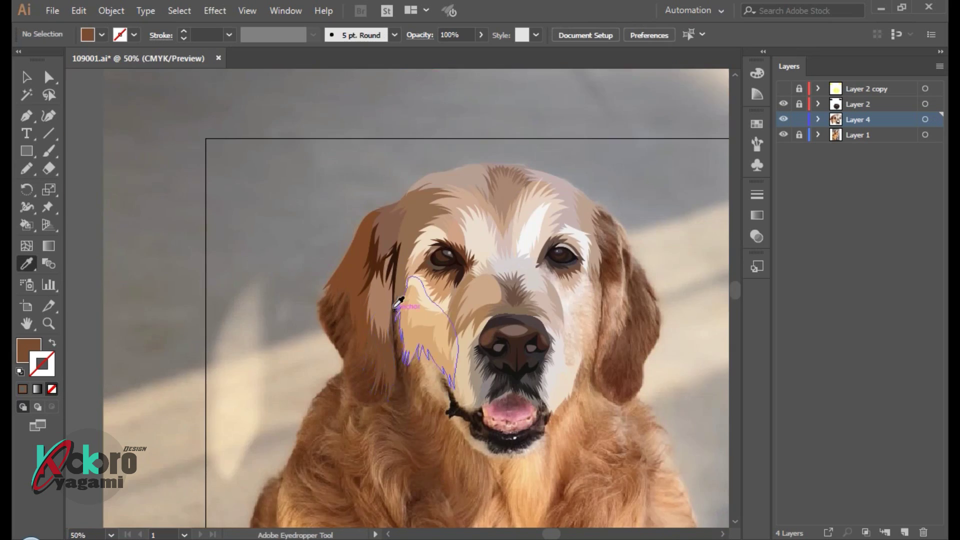
pyautogui.scroll(2, 440, 242)
pyautogui.scroll(3, 347, 354)
pyautogui.press('n')
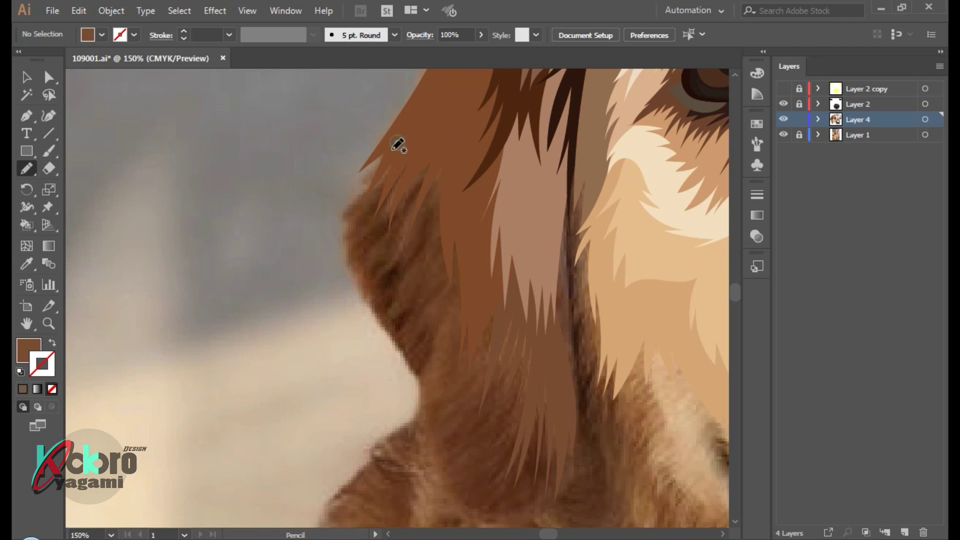
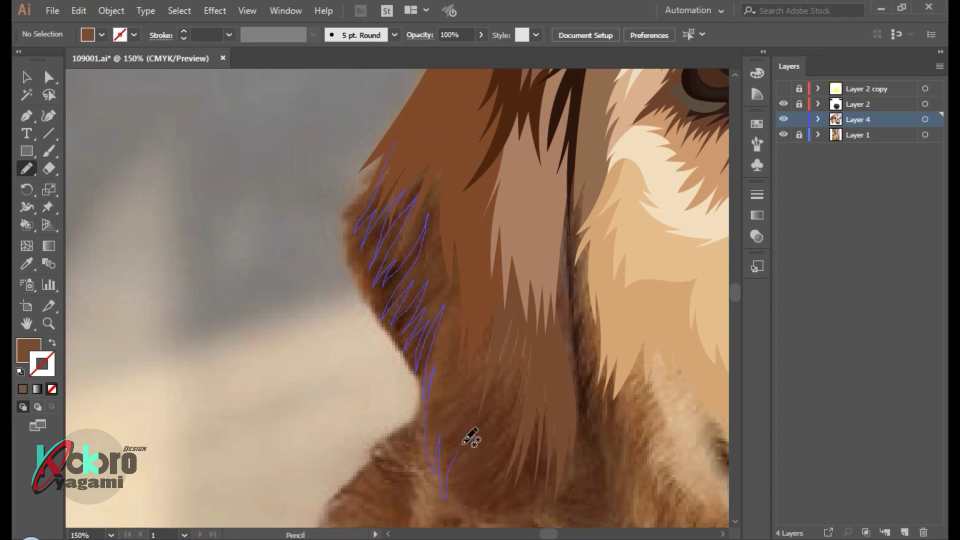
# Draw a jagged fur shape along the left ear's outer edge, fill it with sampled brown, and send it behind the existing fur
pyautogui.moveTo(491, 410); pyautogui.dragTo(494, 400)
pyautogui.moveTo(515, 467); pyautogui.dragTo(523, 406)
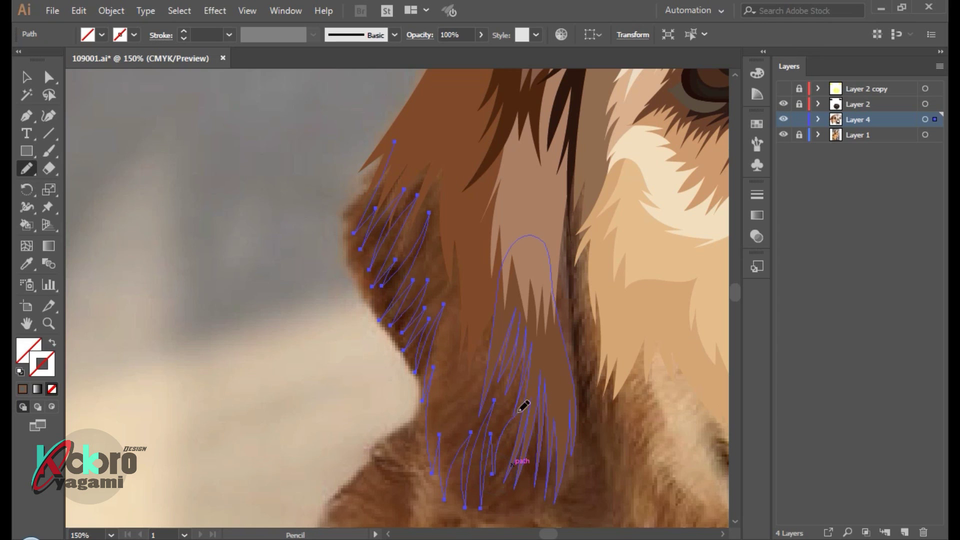
pyautogui.press('i')
pyautogui.click(461, 257)
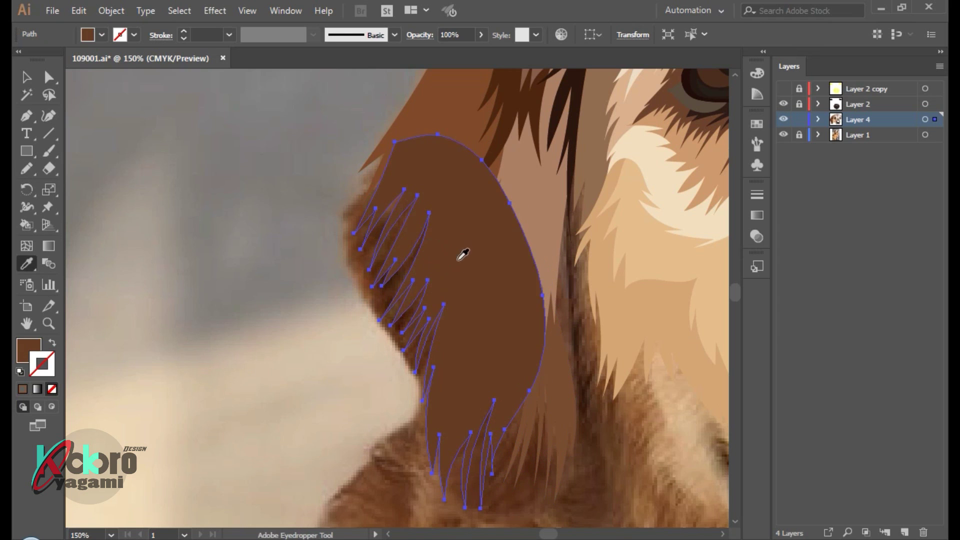
pyautogui.hotkey('ctrl', 'shift', '[')
pyautogui.hotkey('ctrl', 'shift', 'a')
pyautogui.scroll(-2, 418, 165)
# Add a fur shape at the top of the ear filled with a sampled brown
pyautogui.press('n')
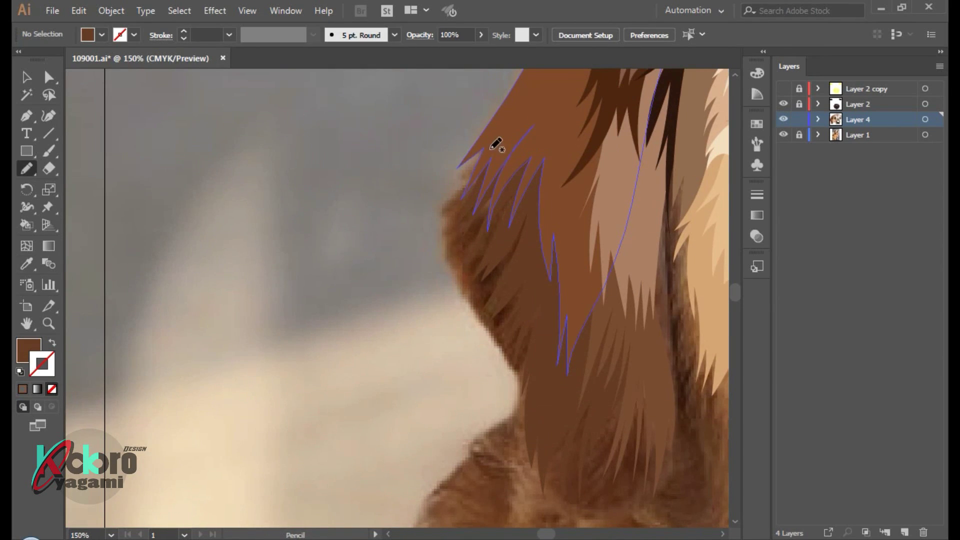
pyautogui.moveTo(578, 136); pyautogui.dragTo(497, 141)
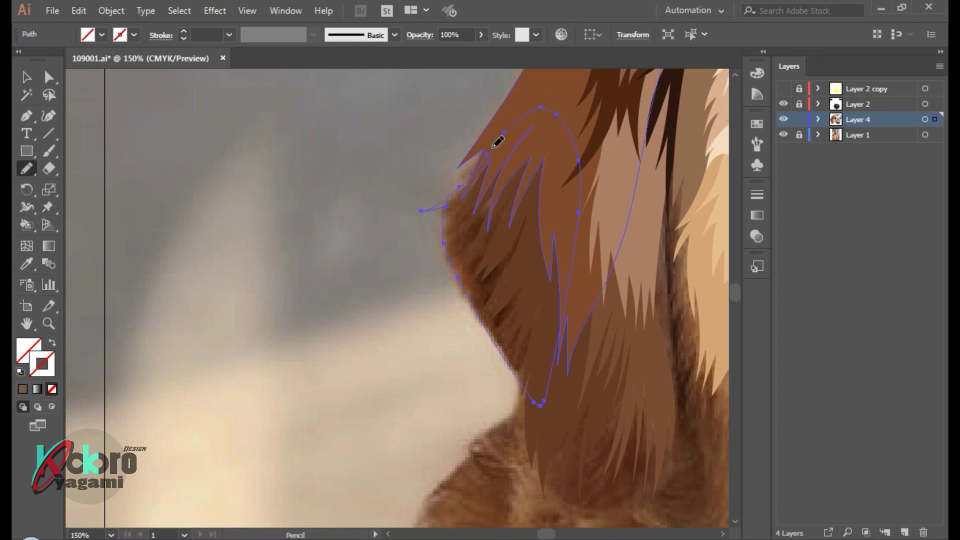
pyautogui.press('i')
pyautogui.click(510, 277)
pyautogui.keyDown('ctrl'); pyautogui.click(367, 281); pyautogui.keyUp('ctrl')
# Hide the reference photo to review the vector work, then show it again
pyautogui.hotkey('ctrl', '0')
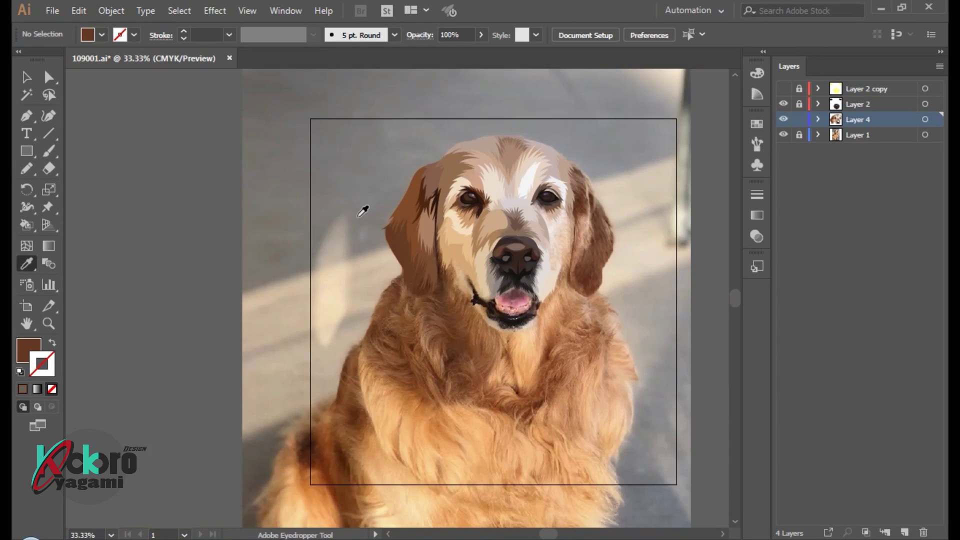
pyautogui.hotkey('ctrl', '+')
pyautogui.hotkey('ctrl', '+')
pyautogui.click(784, 134)
pyautogui.hotkey('ctrl', '-')
pyautogui.hotkey('ctrl', '-')
pyautogui.hotkey('ctrl', '+')
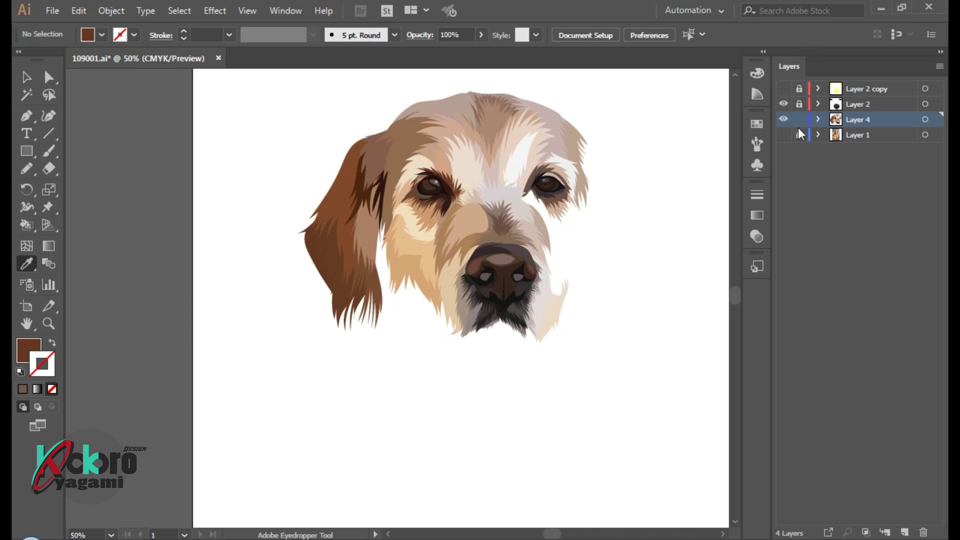
pyautogui.hotkey('ctrl', '+')
pyautogui.click(784, 134)
pyautogui.scroll(2, 300, 290)
# Draw spiky fur strands at the ear's lower tip filled with sampled brown
pyautogui.press('n')
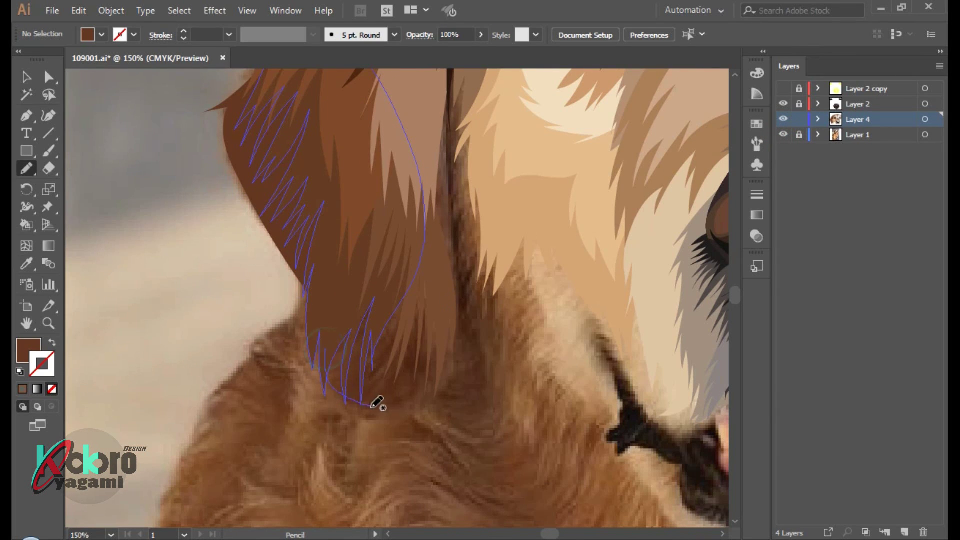
pyautogui.moveTo(400, 418)
pyautogui.mouseDown()
pyautogui.moveTo(330, 340)
pyautogui.moveTo(428, 396)
pyautogui.mouseUp()
pyautogui.press('i')
pyautogui.click(407, 378)
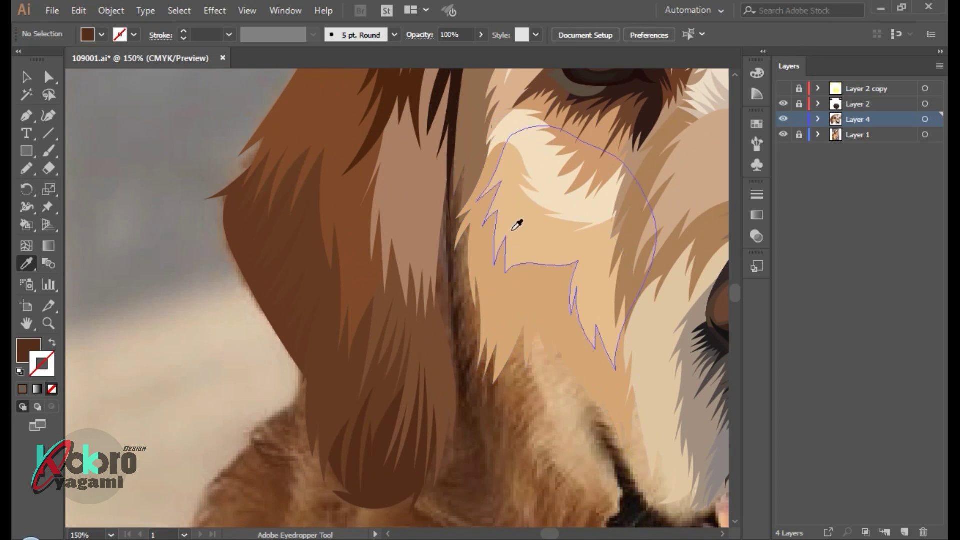
# Add a fur shape between the ear and the face with a sampled colour
pyautogui.press('n')
pyautogui.moveTo(446, 142); pyautogui.dragTo(470, 248)
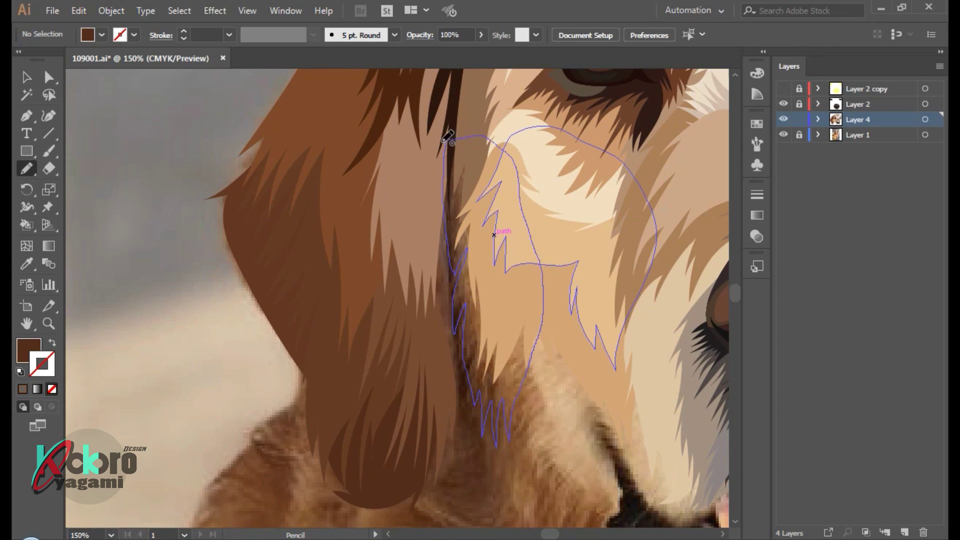
pyautogui.moveTo(453, 135); pyautogui.dragTo(450, 138)
pyautogui.press('i')
pyautogui.click(500, 306)
pyautogui.click(543, 435)
pyautogui.scroll(-5, 538, 377)
pyautogui.scroll(5, 495, 150)
# Draw a narrow dark brown strip down the ear's inner edge
pyautogui.press('n')
pyautogui.moveTo(466, 172); pyautogui.dragTo(460, 353)
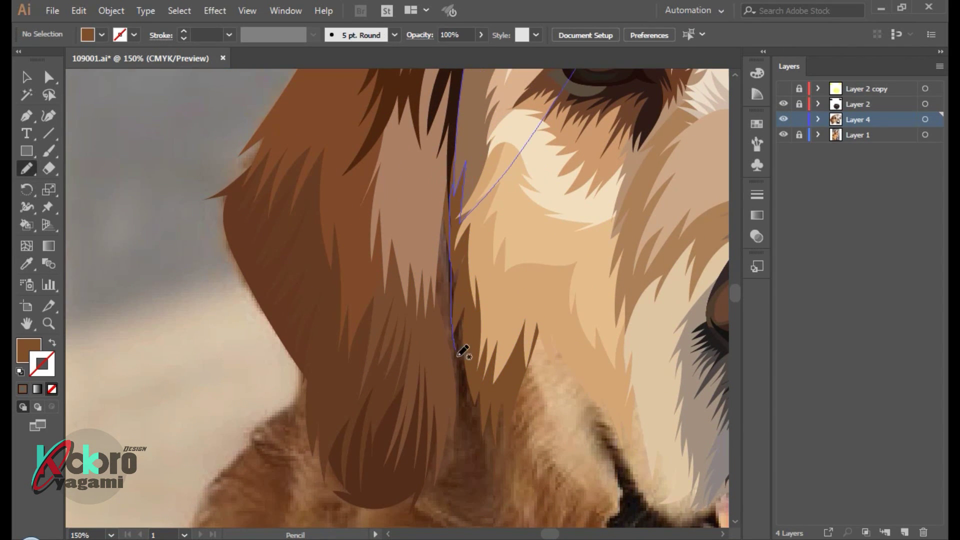
pyautogui.moveTo(471, 485); pyautogui.dragTo(472, 182)
pyautogui.press('i')
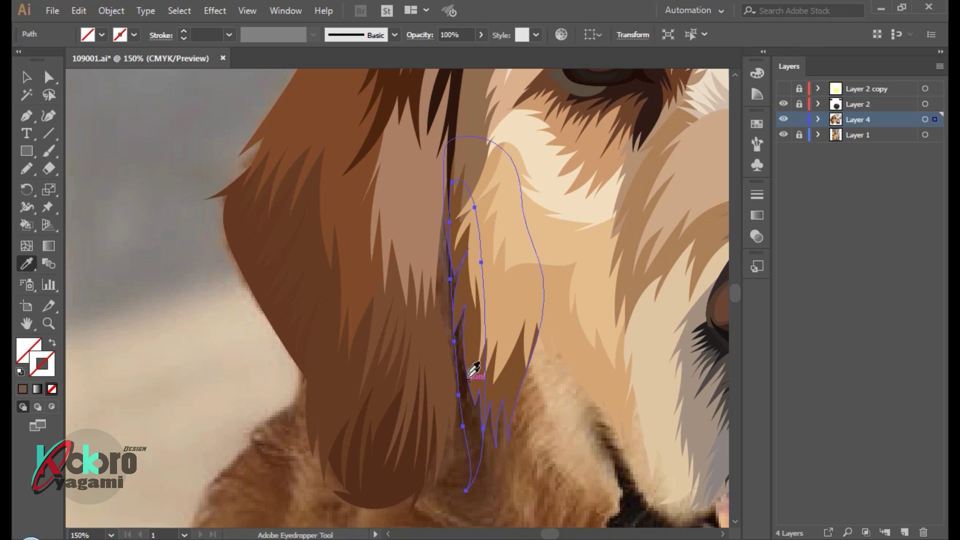
pyautogui.click(473, 373)
pyautogui.keyDown('ctrl'); pyautogui.click(446, 493); pyautogui.keyUp('ctrl')
pyautogui.hotkey('ctrl', '0')
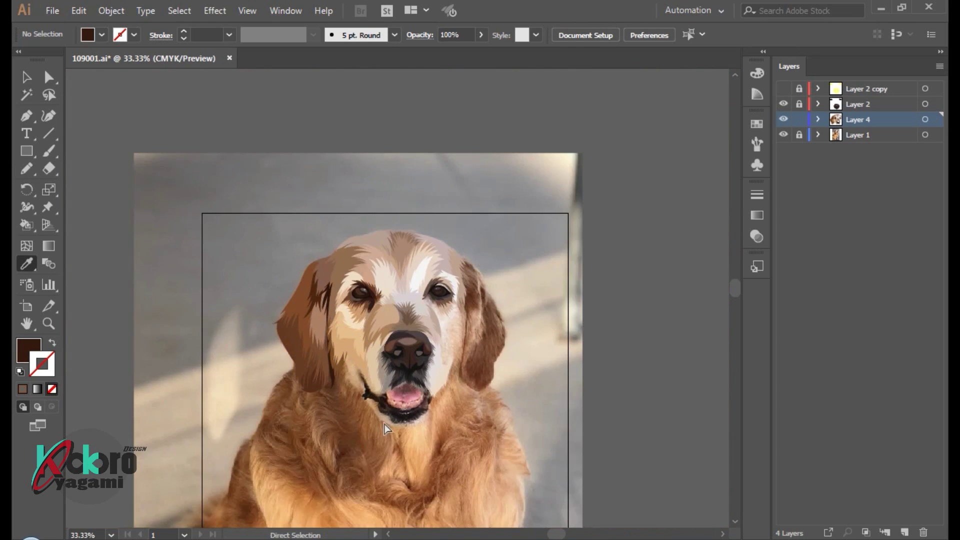
pyautogui.hotkey('ctrl', '1')
pyautogui.moveTo(429, 400); pyautogui.dragTo(380, 418)
pyautogui.hotkey('ctrl', '+')
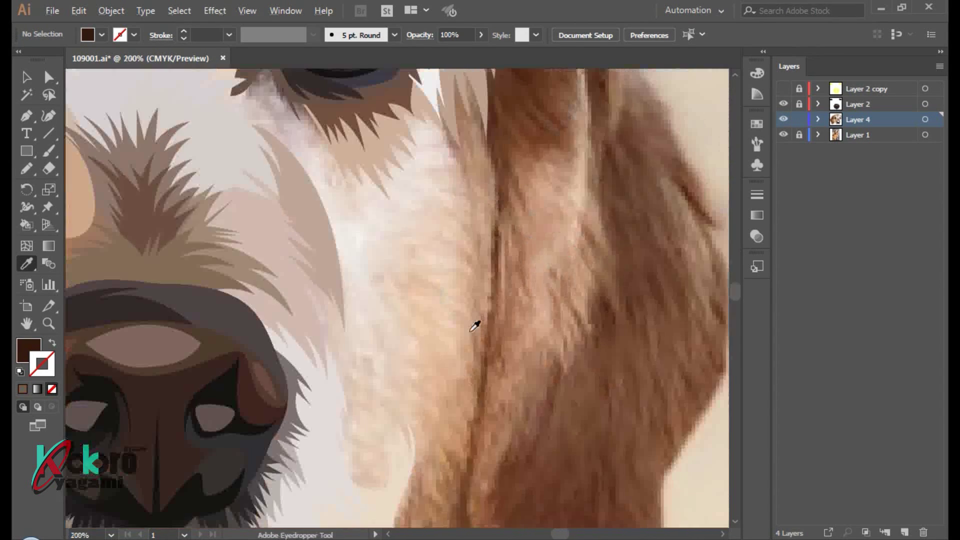
# Draw several hair strands beside the nose and on the muzzle, filled with a light fur colour
pyautogui.press('n')
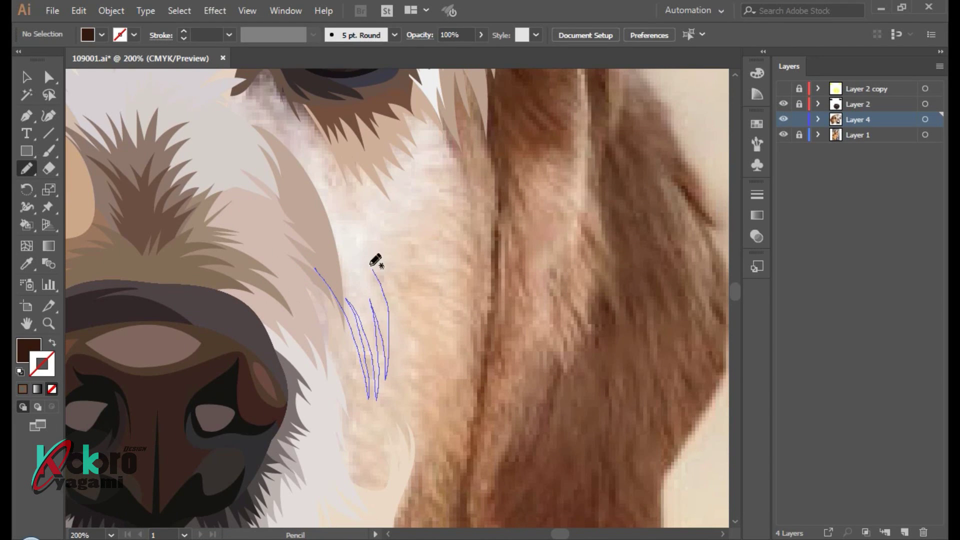
pyautogui.moveTo(375, 265); pyautogui.dragTo(422, 300)
pyautogui.moveTo(395, 240)
pyautogui.mouseDown()
pyautogui.moveTo(453, 233)
pyautogui.moveTo(475, 258)
pyautogui.mouseUp()
pyautogui.hotkey('ctrl', 'z')
pyautogui.moveTo(440, 168); pyautogui.dragTo(488, 231)
pyautogui.moveTo(475, 190); pyautogui.dragTo(442, 138)
pyautogui.moveTo(330, 130); pyautogui.dragTo(326, 134)
pyautogui.moveTo(328, 172); pyautogui.dragTo(358, 203)
pyautogui.moveTo(301, 170); pyautogui.dragTo(340, 210)
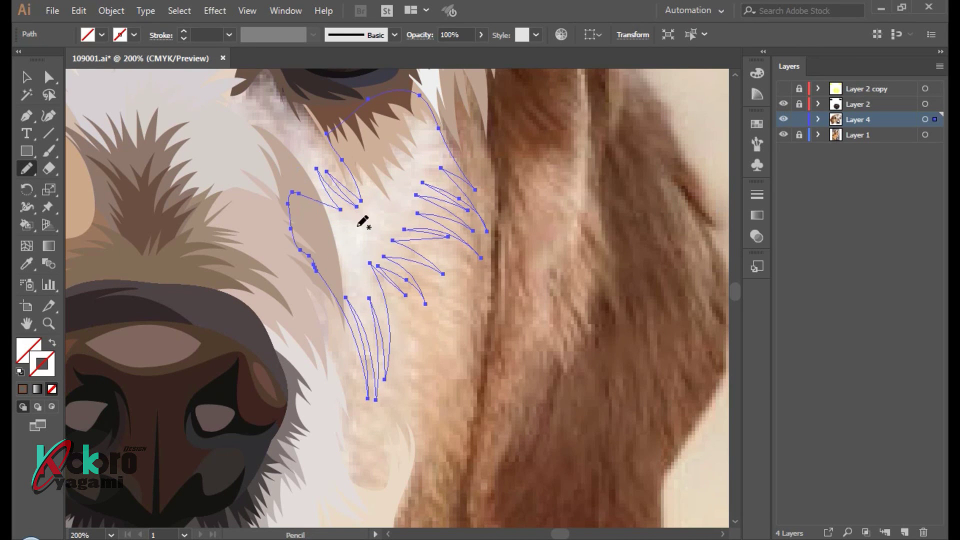
pyautogui.press('i')
pyautogui.click(375, 232)
pyautogui.hotkey('ctrl', 'shift', 'a')
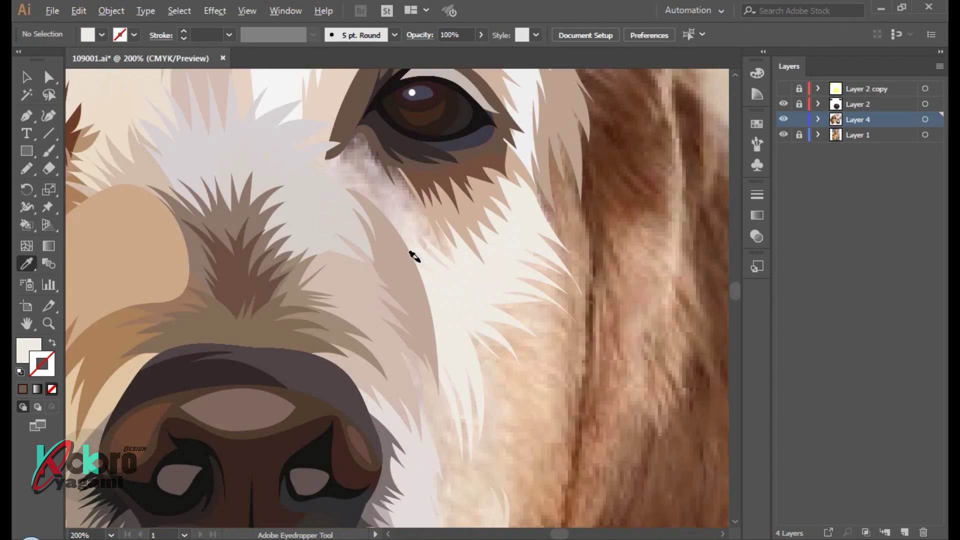
pyautogui.scroll(1, 411, 255)
# Add a pale patch beneath the right eye with a sampled light colour
pyautogui.press('n')
pyautogui.moveTo(418, 343)
pyautogui.mouseDown()
pyautogui.moveTo(285, 154)
pyautogui.moveTo(415, 345)
pyautogui.mouseUp()
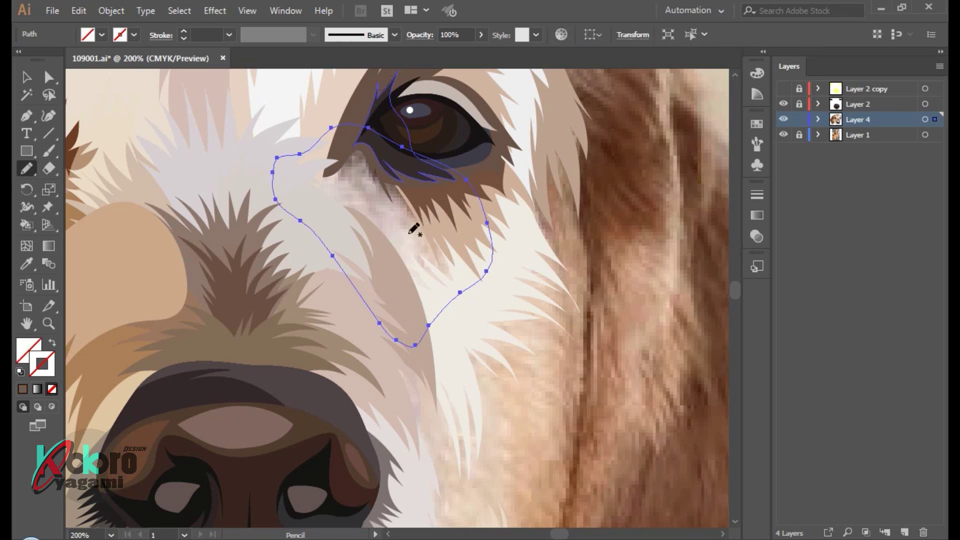
pyautogui.press('i')
pyautogui.click(381, 193)
pyautogui.hotkey('ctrl', 'shift', 'a')
pyautogui.hotkey('ctrl', '-')
pyautogui.hotkey('ctrl', '-')
pyautogui.hotkey('ctrl', '-')
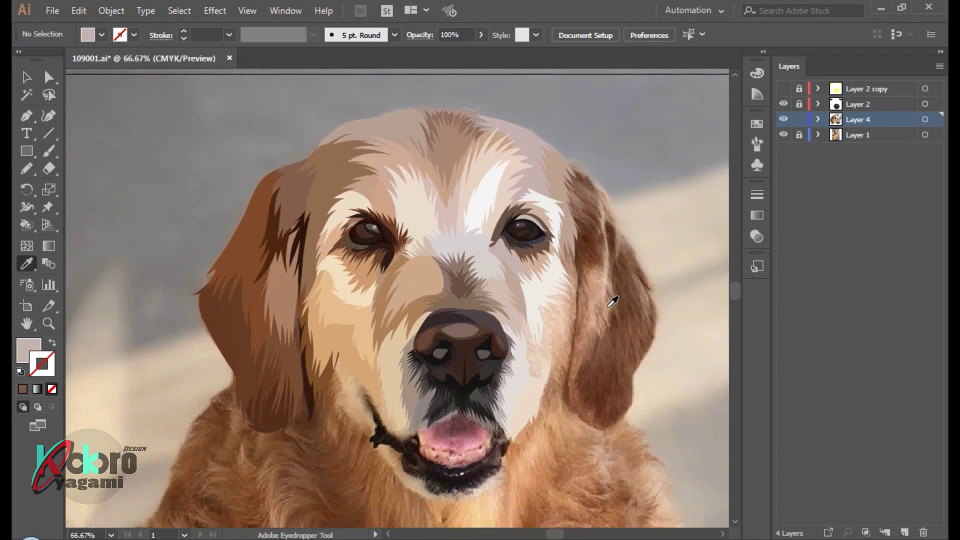
# Draw a cream fur patch on the right cheek, sampling its colour from the photo
pyautogui.press('n')
pyautogui.scroll(4, 613, 302)
pyautogui.scroll(-1, 403, 347)
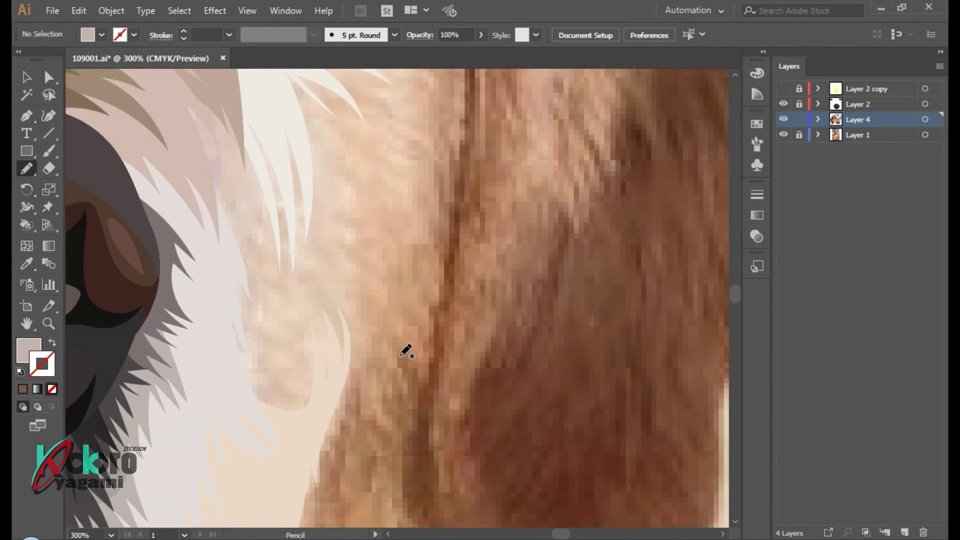
pyautogui.scroll(-3, 406, 351)
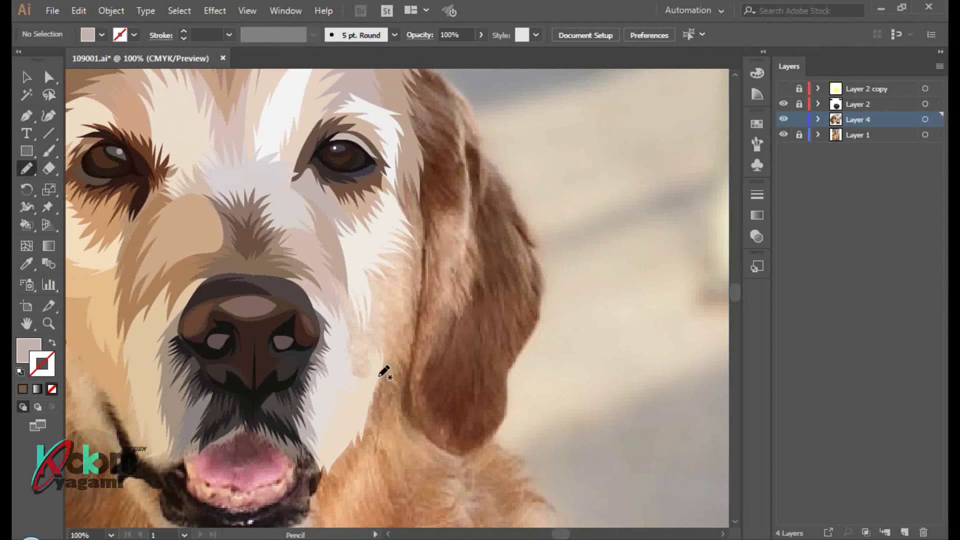
pyautogui.moveTo(407, 295); pyautogui.dragTo(415, 238)
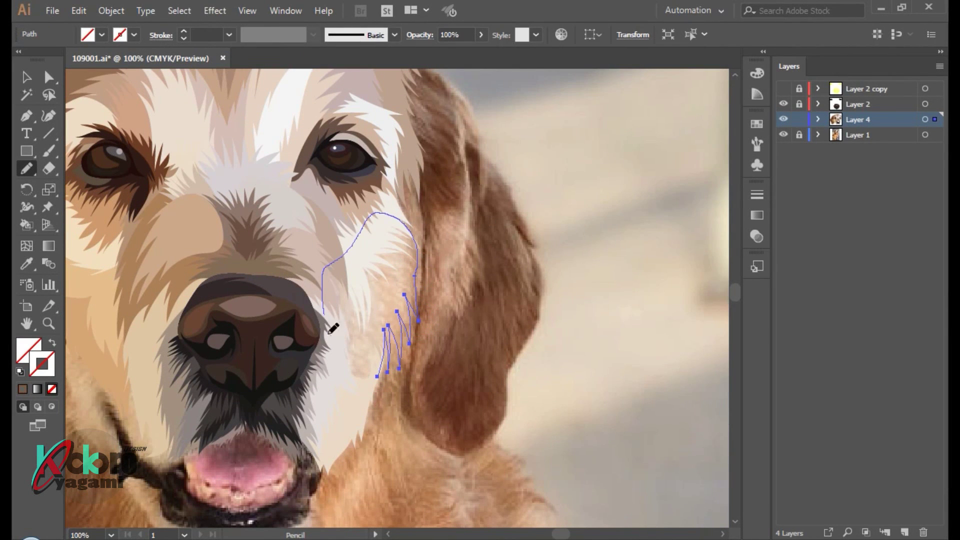
pyautogui.press('i')
pyautogui.click(369, 337)
pyautogui.hotkey('ctrl', 'shift', 'a')
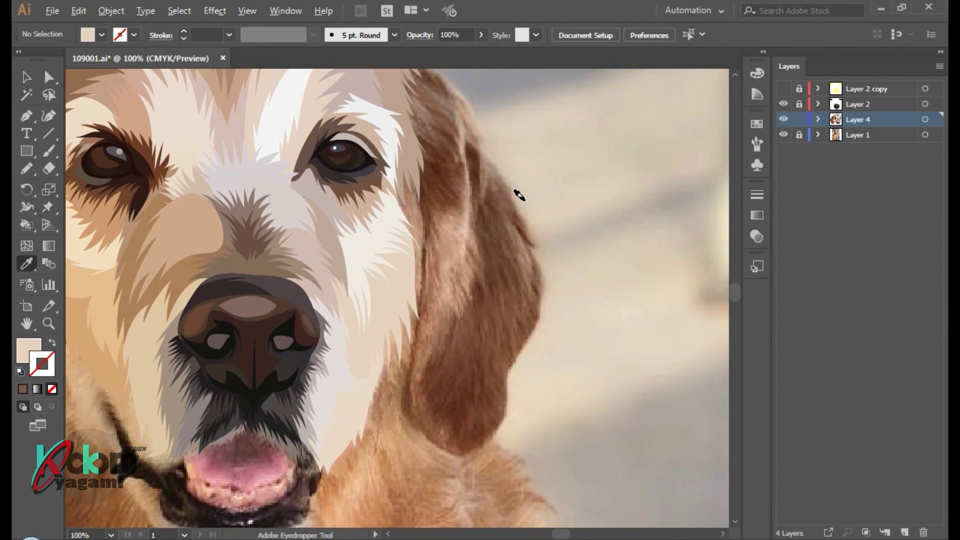
pyautogui.scroll(-1, 550, 215)
pyautogui.scroll(2, 529, 283)
pyautogui.scroll(3, 530, 283)
pyautogui.scroll(1, 530, 283)
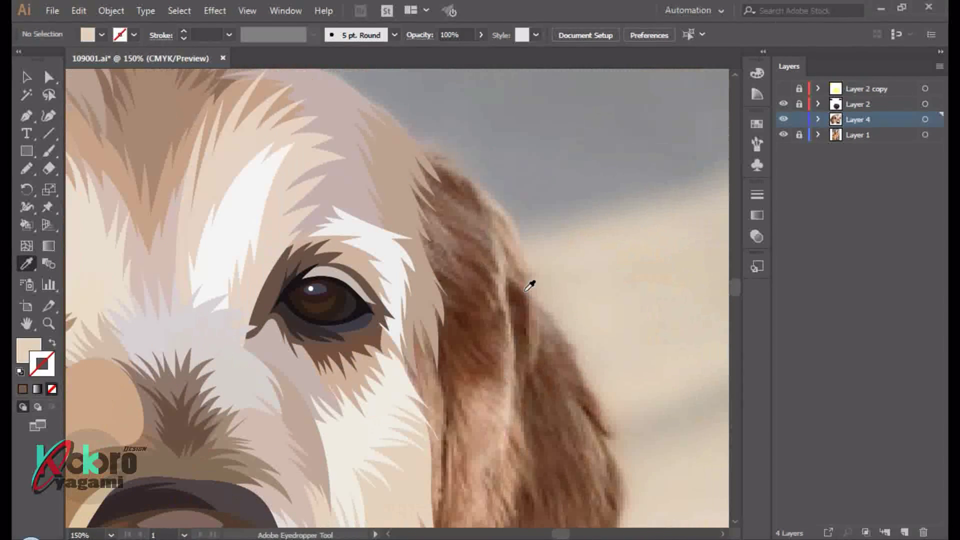
# Draw a fur shape over the top of the right ear and fill it with sampled brown
pyautogui.press('n')
pyautogui.moveTo(416, 255)
pyautogui.mouseDown()
pyautogui.moveTo(469, 283)
pyautogui.moveTo(475, 211)
pyautogui.mouseUp()
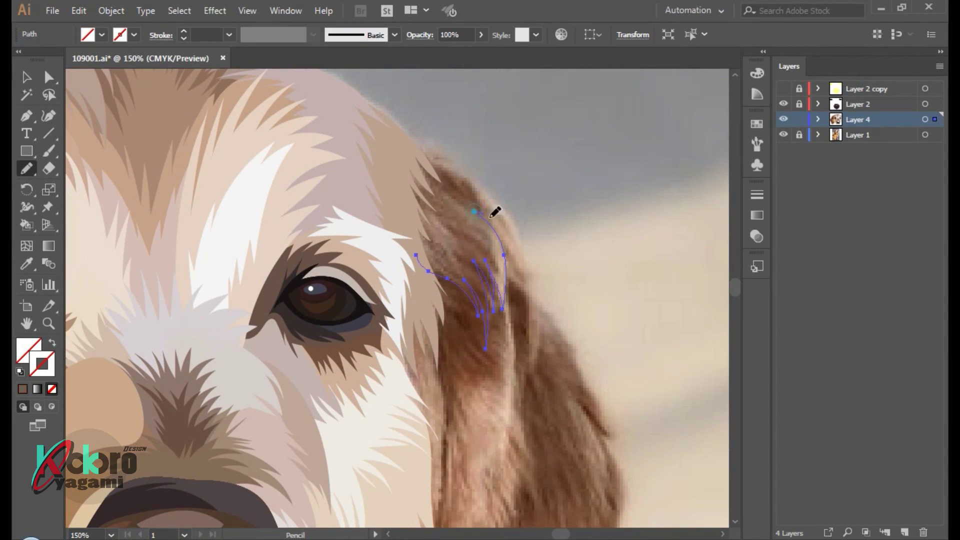
pyautogui.click(503, 226)
pyautogui.moveTo(395, 151); pyautogui.dragTo(489, 242)
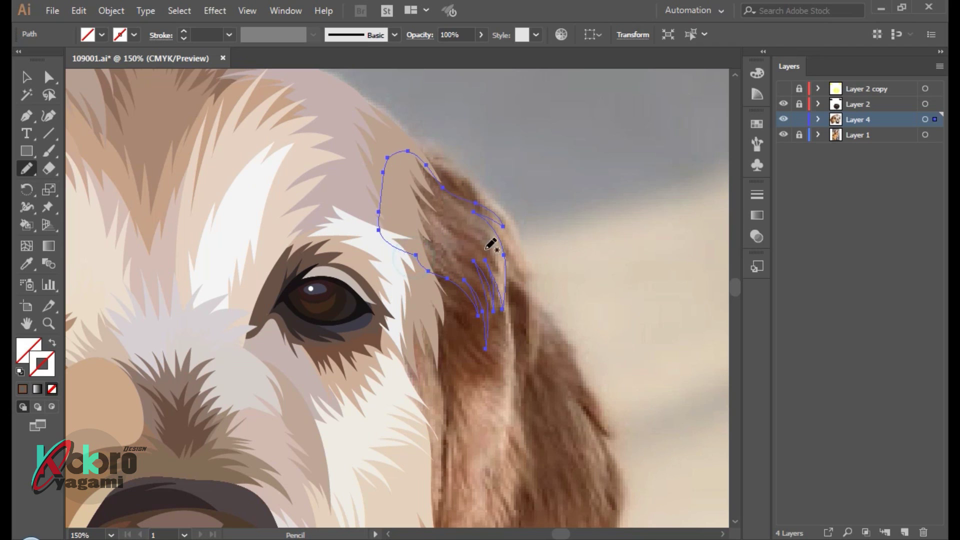
pyautogui.press('i')
pyautogui.click(488, 230)
pyautogui.keyDown('ctrl'); pyautogui.click(540, 203); pyautogui.keyUp('ctrl')
# Add a dark brown oval patch at the top of the ear
pyautogui.press('n')
pyautogui.moveTo(392, 131); pyautogui.dragTo(449, 160)
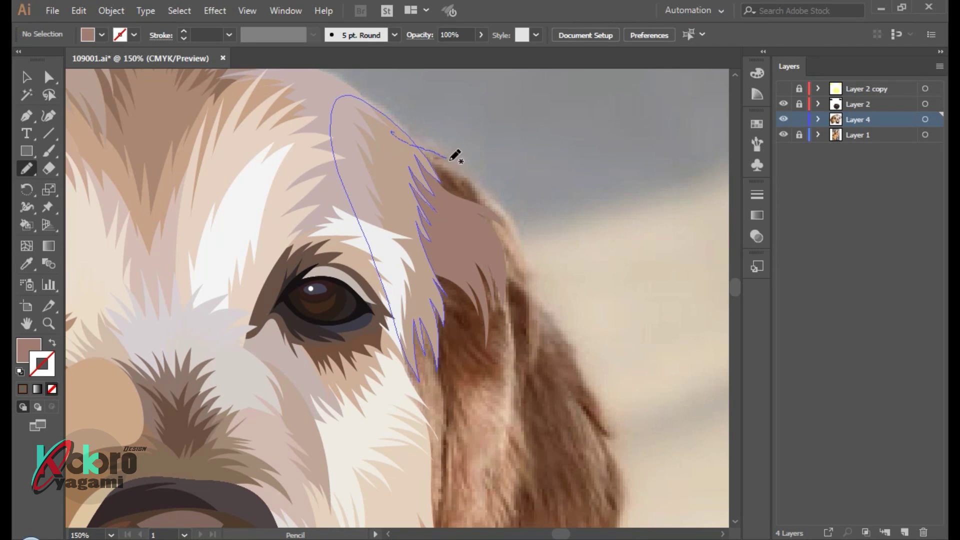
pyautogui.moveTo(408, 183); pyautogui.dragTo(482, 215)
pyautogui.press('i')
pyautogui.click(452, 180)
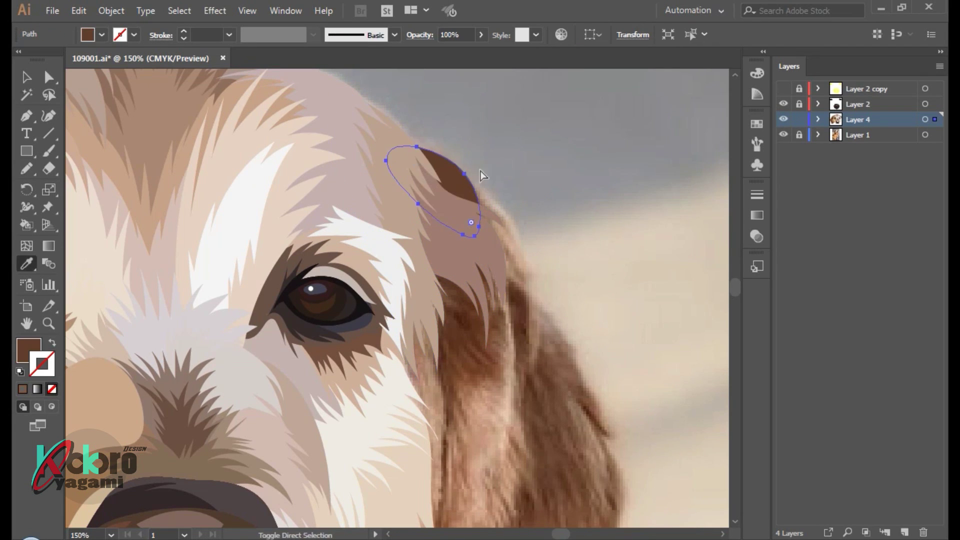
# Trace a light tan shape from the head outline down to the ear, placed behind the fur
pyautogui.press('n')
pyautogui.moveTo(386, 129); pyautogui.dragTo(515, 219)
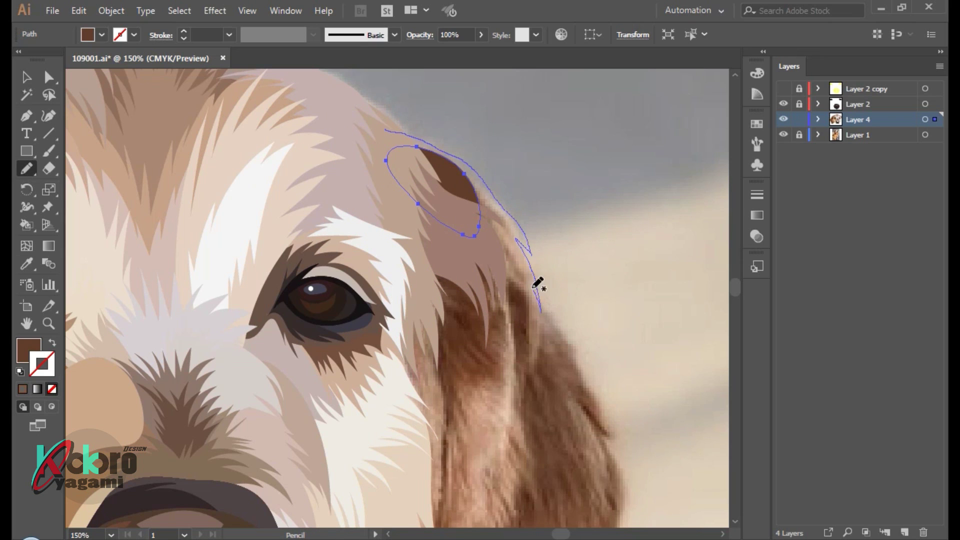
pyautogui.press('i')
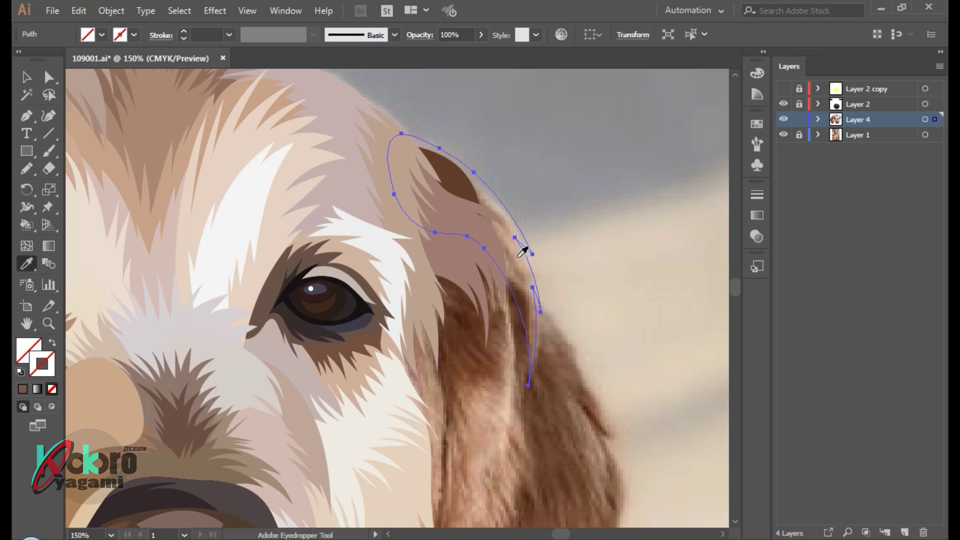
pyautogui.click(524, 281)
pyautogui.hotkey('ctrl', 'shift', '[')
pyautogui.keyDown('ctrl'); pyautogui.click(583, 244); pyautogui.keyUp('ctrl')
pyautogui.scroll(-3, 582, 244)
# Draw curving fur strands along the ear edge and fill them with sampled brown
pyautogui.press('n')
pyautogui.moveTo(340, 70); pyautogui.dragTo(436, 220)
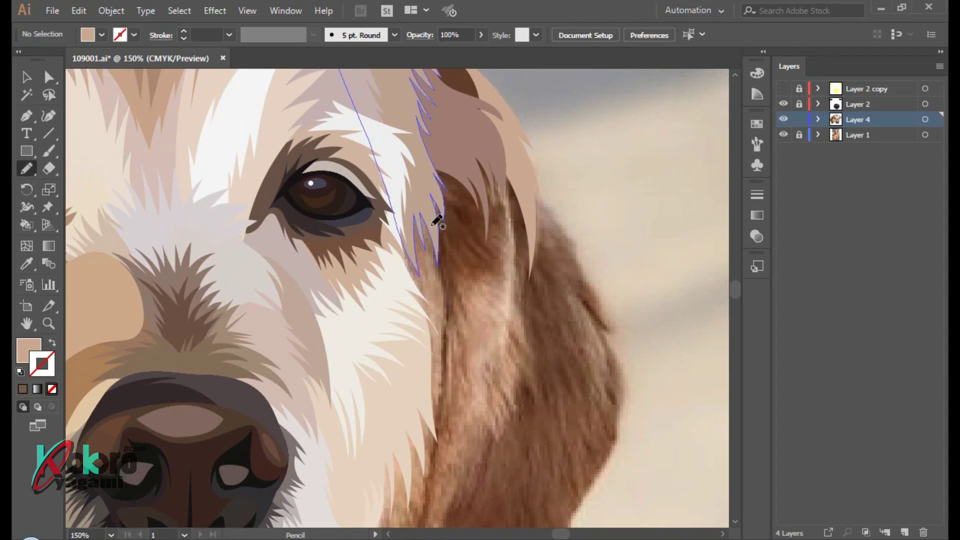
pyautogui.scroll(-3, 436, 216)
pyautogui.scroll(3, 425, 270)
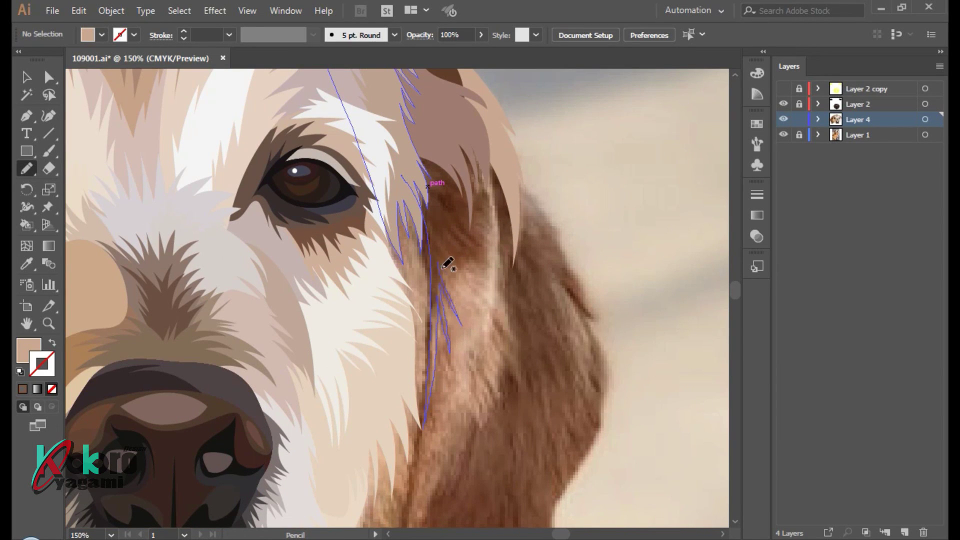
pyautogui.moveTo(438, 263); pyautogui.dragTo(479, 303)
pyautogui.moveTo(457, 262); pyautogui.dragTo(486, 310)
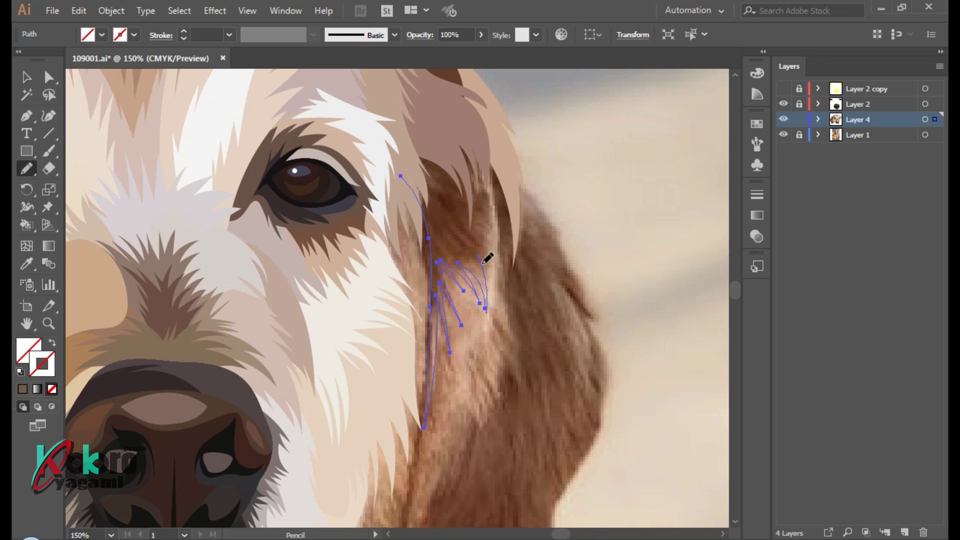
pyautogui.moveTo(403, 128); pyautogui.dragTo(400, 176)
pyautogui.press('i')
pyautogui.click(444, 201)
pyautogui.hotkey('ctrl', 'shift', 'a')
pyautogui.scroll(-3, 542, 321)
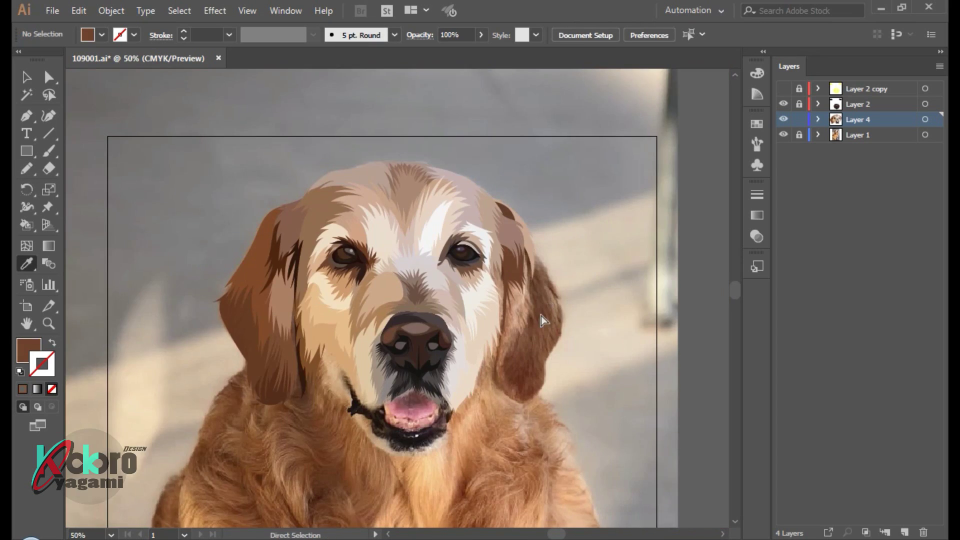
pyautogui.scroll(3, 390, 279)
# Add a light tan fur shape running down the ear edge
pyautogui.press('n')
pyautogui.moveTo(413, 84); pyautogui.dragTo(442, 224)
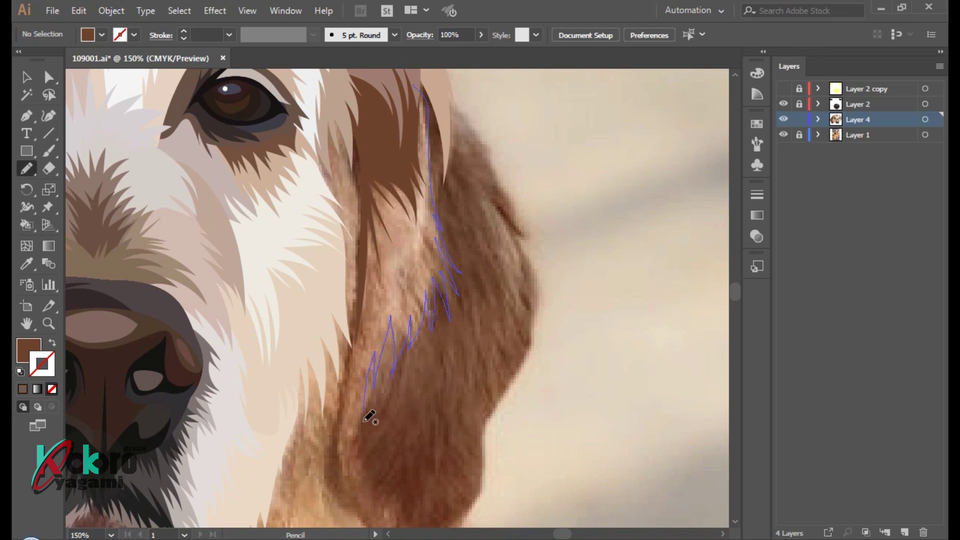
pyautogui.moveTo(383, 94); pyautogui.dragTo(382, 97)
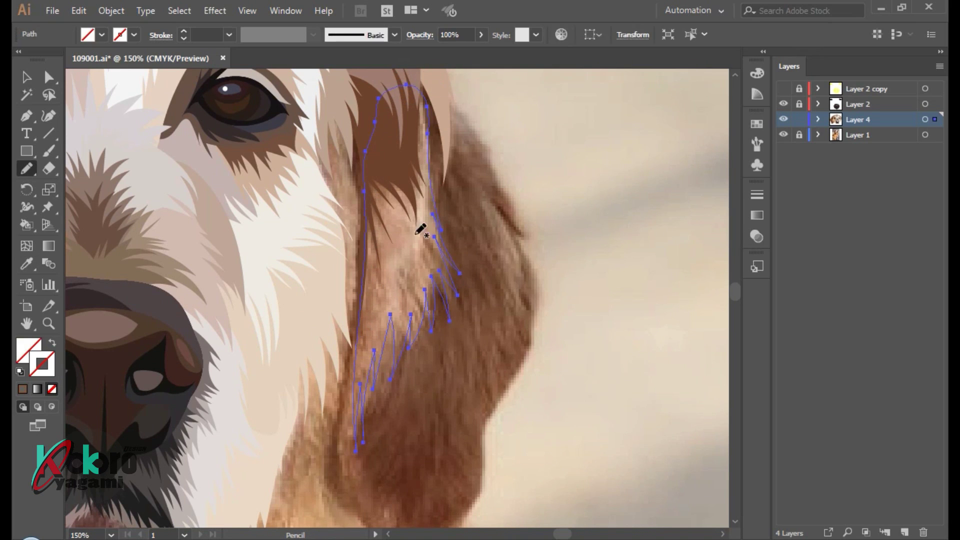
pyautogui.press('i')
pyautogui.click(400, 248)
pyautogui.hotkey('ctrl', 'shift', 'a')
pyautogui.scroll(-3, 492, 302)
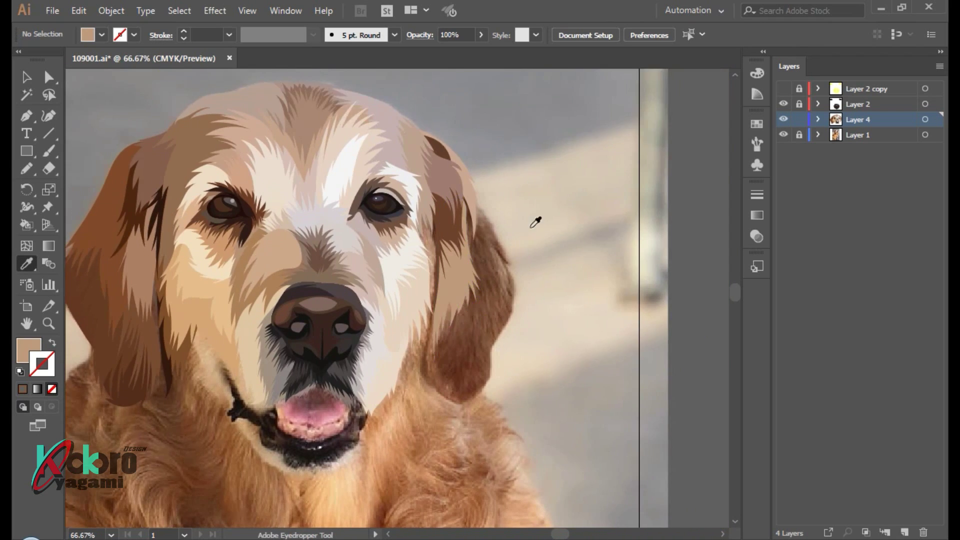
pyautogui.scroll(3, 399, 317)
# Draw brown fur strands along the ear's outer edge
pyautogui.press('n')
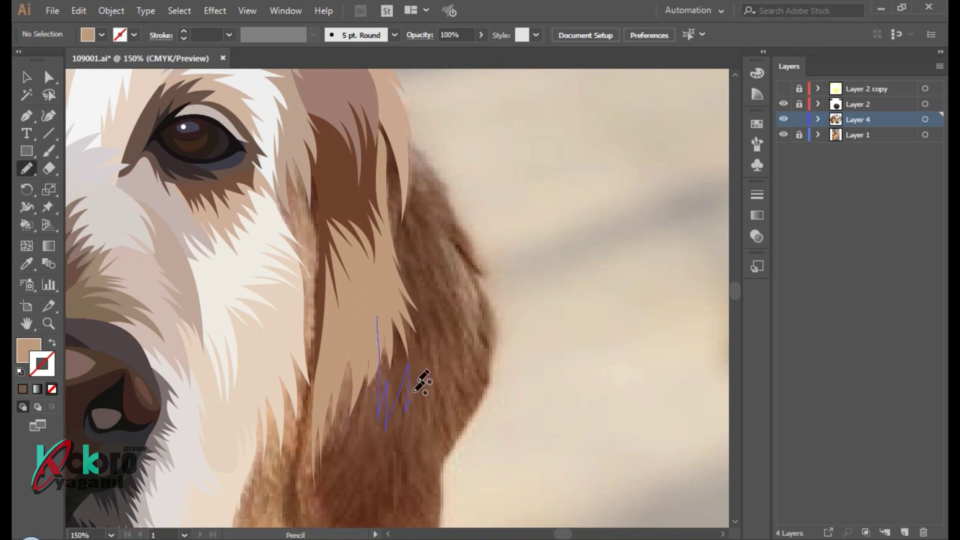
pyautogui.moveTo(449, 330); pyautogui.dragTo(444, 364)
pyautogui.moveTo(460, 272)
pyautogui.mouseDown()
pyautogui.moveTo(426, 220)
pyautogui.moveTo(473, 263)
pyautogui.mouseUp()
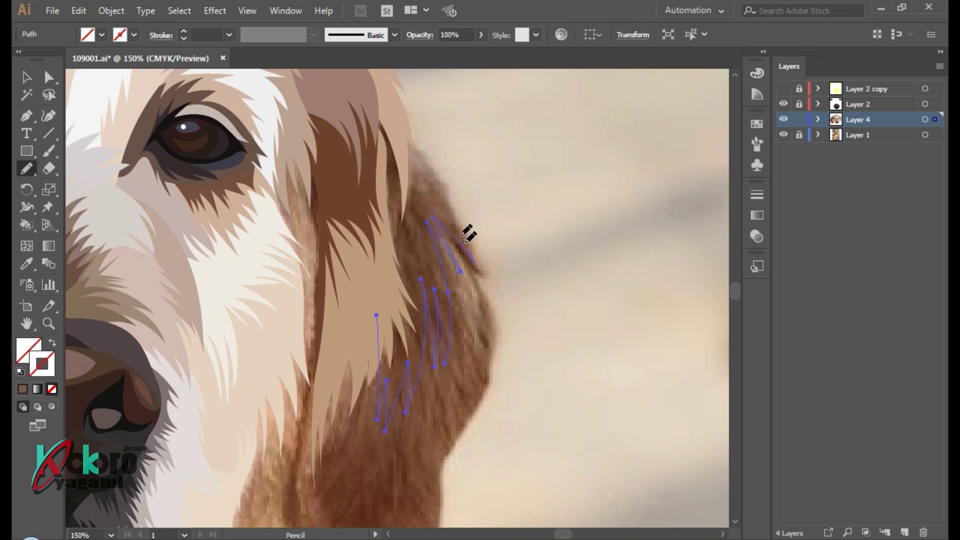
pyautogui.press('i')
pyautogui.click(430, 270)
pyautogui.hotkey('ctrl', 'shift', 'a')
pyautogui.hotkey('ctrl', '-')
pyautogui.hotkey('ctrl', '-')
pyautogui.scroll(2, 492, 344)
pyautogui.scroll(-1, 390, 386)
# Add a brown fur shape along the ear's lower edge
pyautogui.press('n')
pyautogui.moveTo(378, 241)
pyautogui.mouseDown()
pyautogui.moveTo(386, 445)
pyautogui.moveTo(388, 235)
pyautogui.mouseUp()
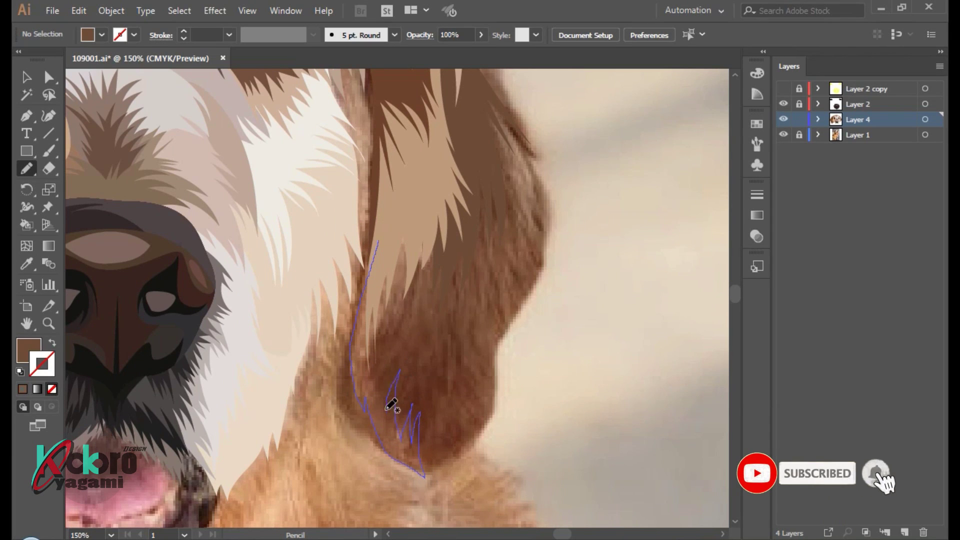
pyautogui.press('i')
pyautogui.click(382, 429)
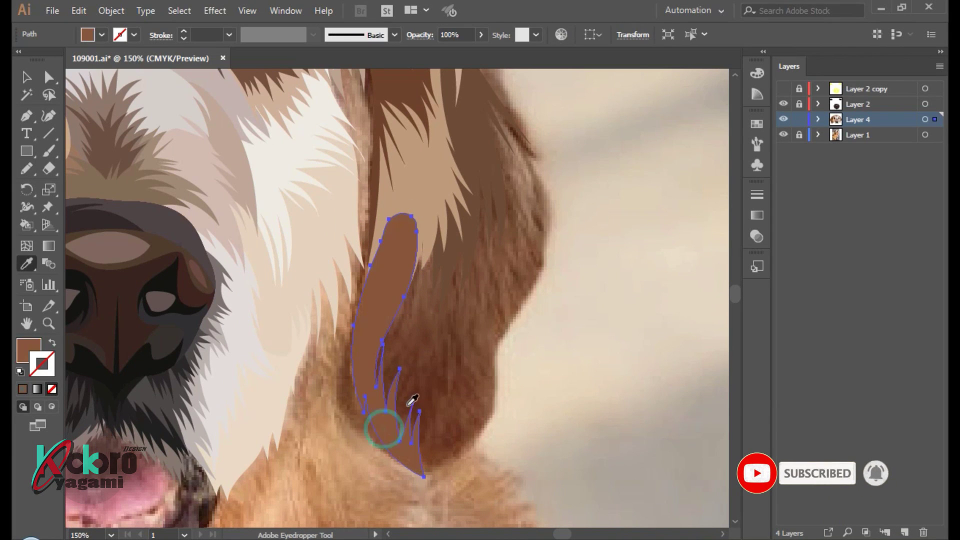
pyautogui.hotkey('ctrl', 'shift', 'a')
pyautogui.hscroll(3, 511, 313)
# Draw jagged brown fur strands on the lower ear, closed around the ear top
pyautogui.press('n')
pyautogui.moveTo(330, 278); pyautogui.dragTo(322, 357)
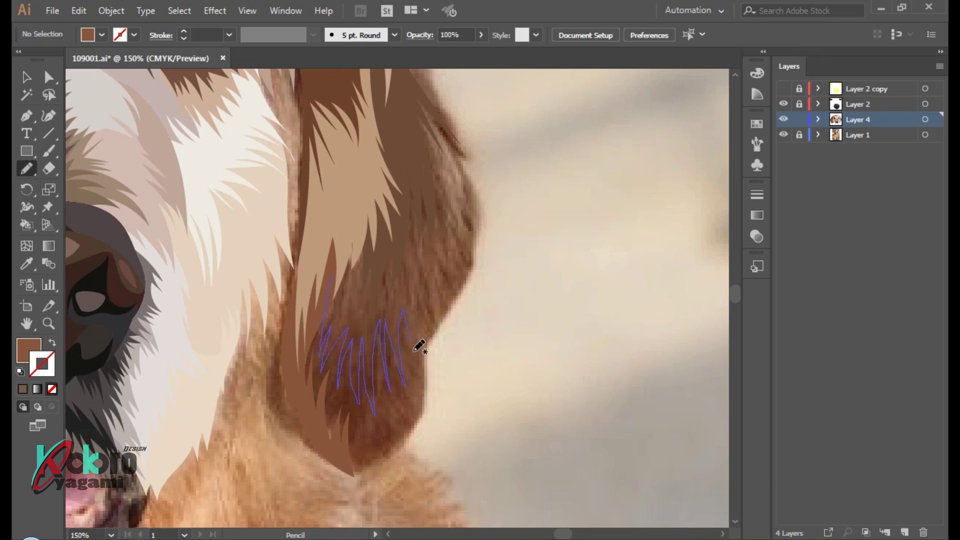
pyautogui.moveTo(453, 284); pyautogui.dragTo(331, 277)
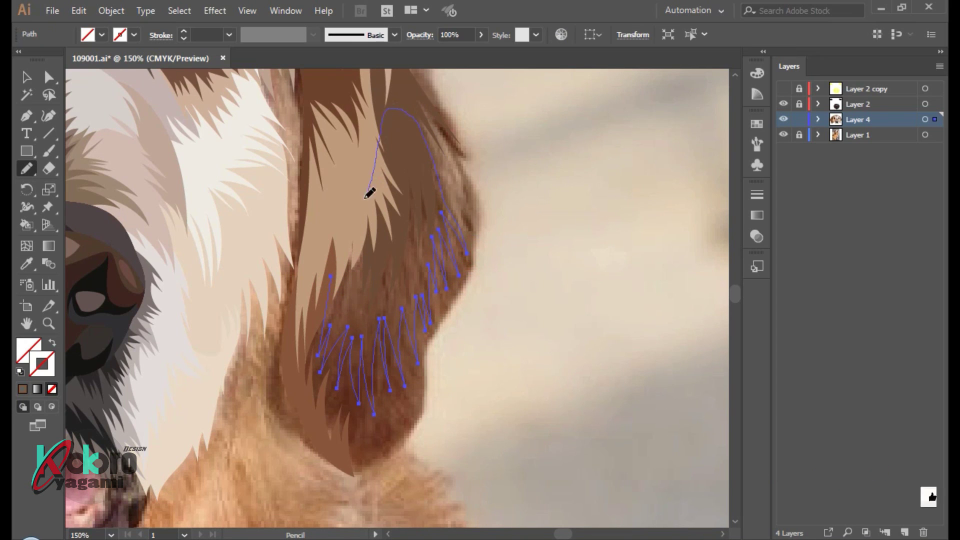
pyautogui.press('i')
pyautogui.click(395, 302)
pyautogui.hotkey('ctrl', 'shift', 'a')
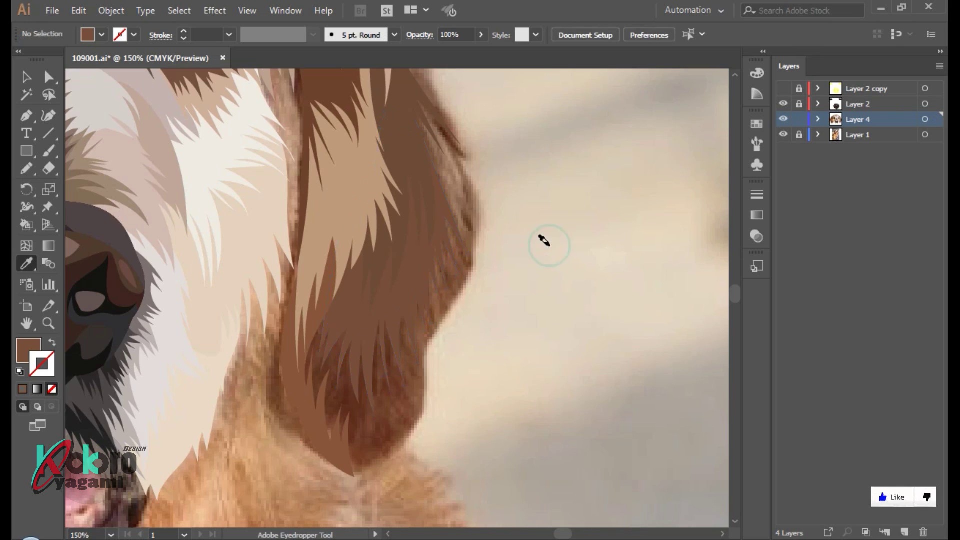
pyautogui.hotkey('ctrl', '-')
pyautogui.hotkey('ctrl', '-')
pyautogui.hotkey('ctrl', '-')
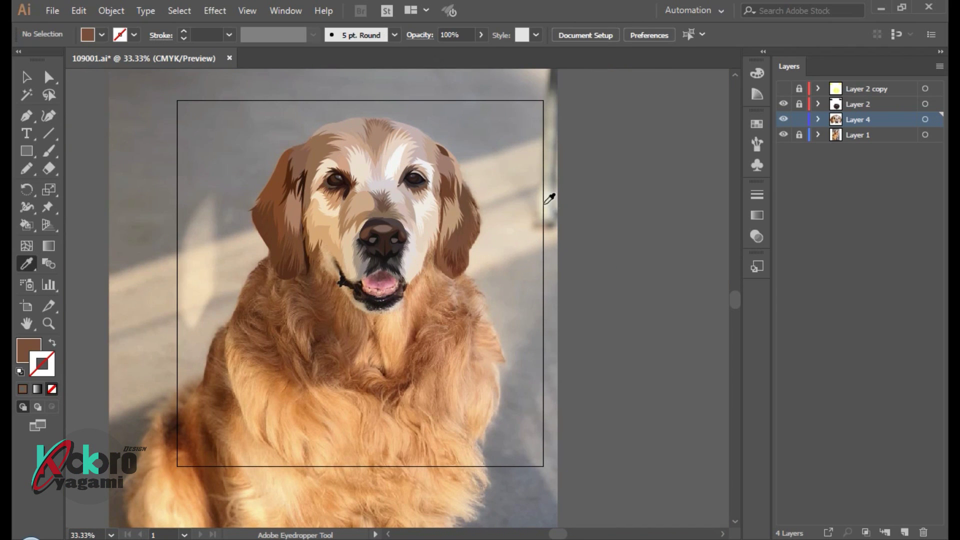
pyautogui.scroll(2, 445, 237)
pyautogui.scroll(2, 445, 237)
# Add another brown fur shape along the ear's outer edge
pyautogui.press('n')
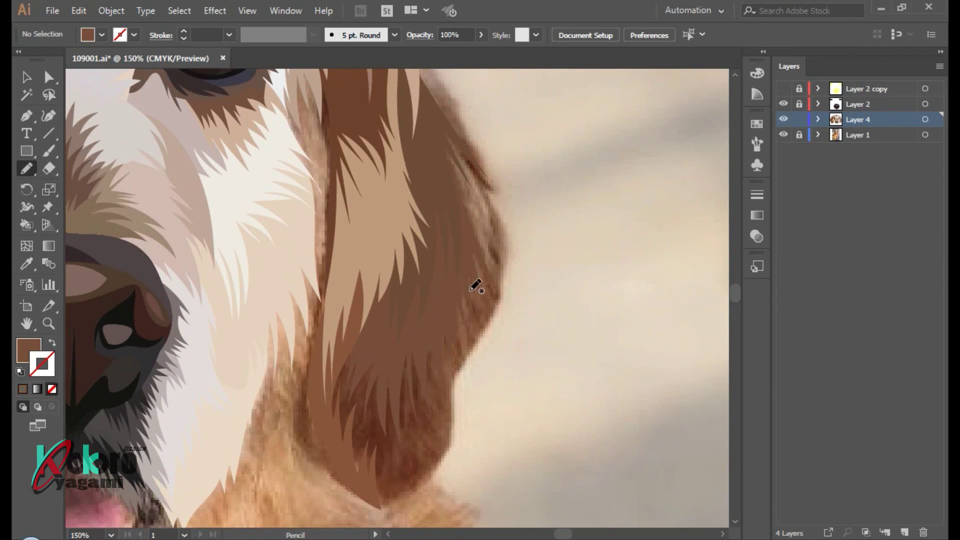
pyautogui.moveTo(482, 272); pyautogui.dragTo(473, 209)
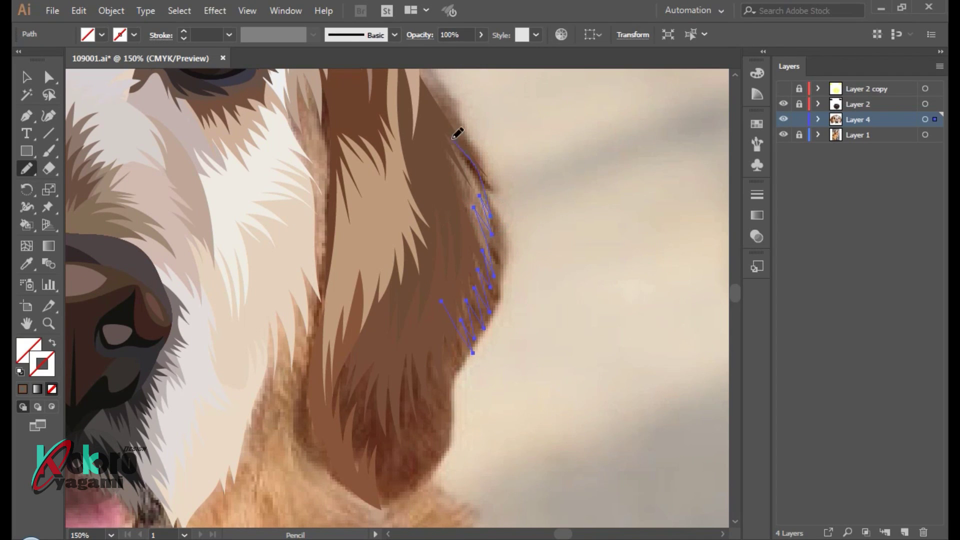
pyautogui.moveTo(437, 274); pyautogui.dragTo(443, 305)
pyautogui.press('i')
pyautogui.click(482, 195)
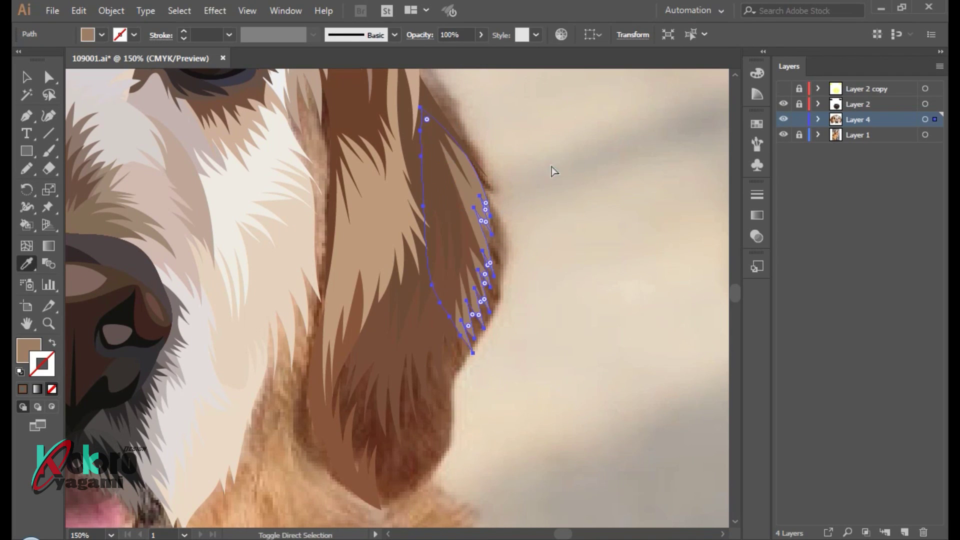
pyautogui.hotkey('ctrl', 'shift', 'a')
pyautogui.scroll(-2, 443, 251)
pyautogui.scroll(-2, 443, 250)
# Draw a dark brown fur shape at the bottom of the ear
pyautogui.press('n')
pyautogui.moveTo(335, 356); pyautogui.dragTo(395, 410)
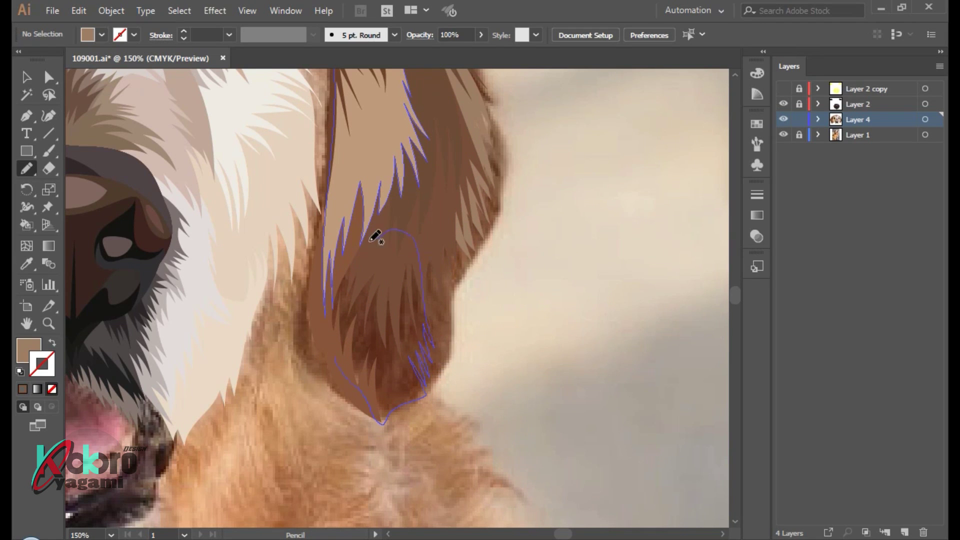
pyautogui.moveTo(338, 349); pyautogui.dragTo(335, 352)
pyautogui.press('i')
pyautogui.click(419, 378)
pyautogui.hotkey('ctrl', 'shift', 'a')
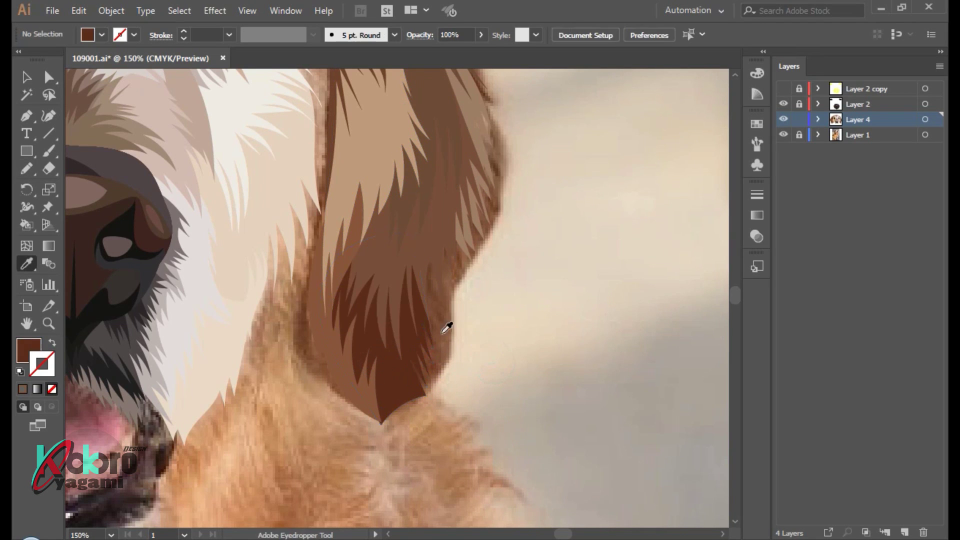
# Add a final brown shape along the ear edge and check the whole face
pyautogui.press('n')
pyautogui.moveTo(391, 406); pyautogui.dragTo(436, 380)
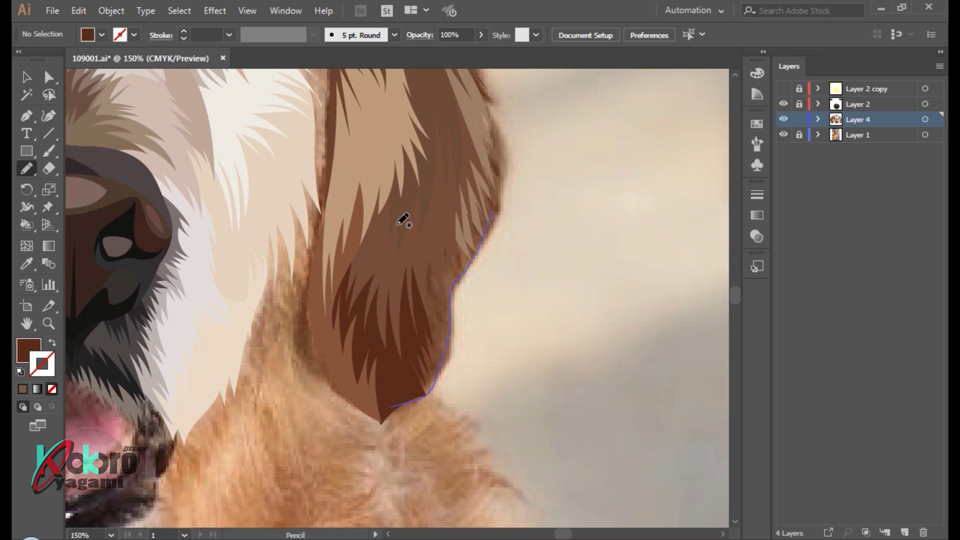
pyautogui.moveTo(386, 345); pyautogui.dragTo(392, 406)
pyautogui.press('i')
pyautogui.click(442, 314)
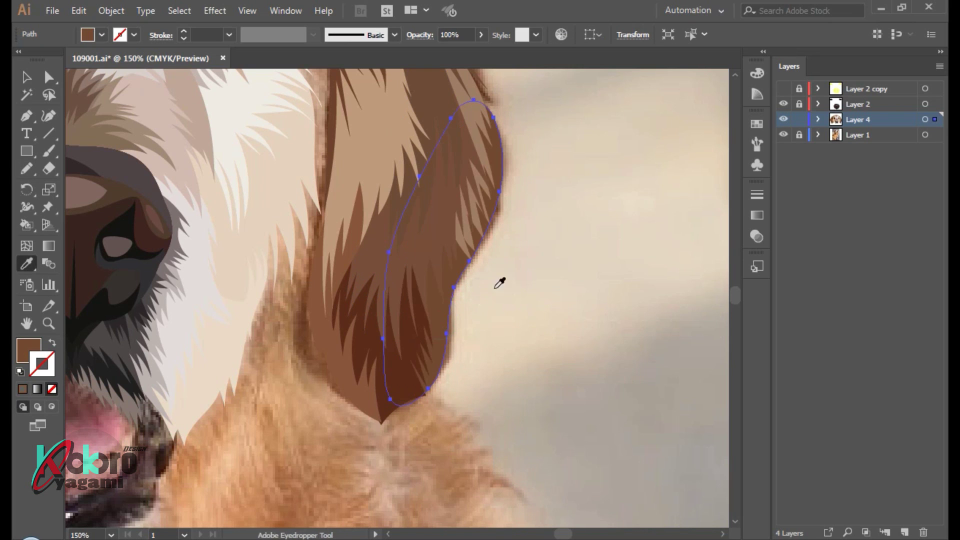
pyautogui.hotkey('ctrl', 'shift', 'a')
pyautogui.hotkey('ctrl', '0')
pyautogui.hotkey('ctrl', '1')
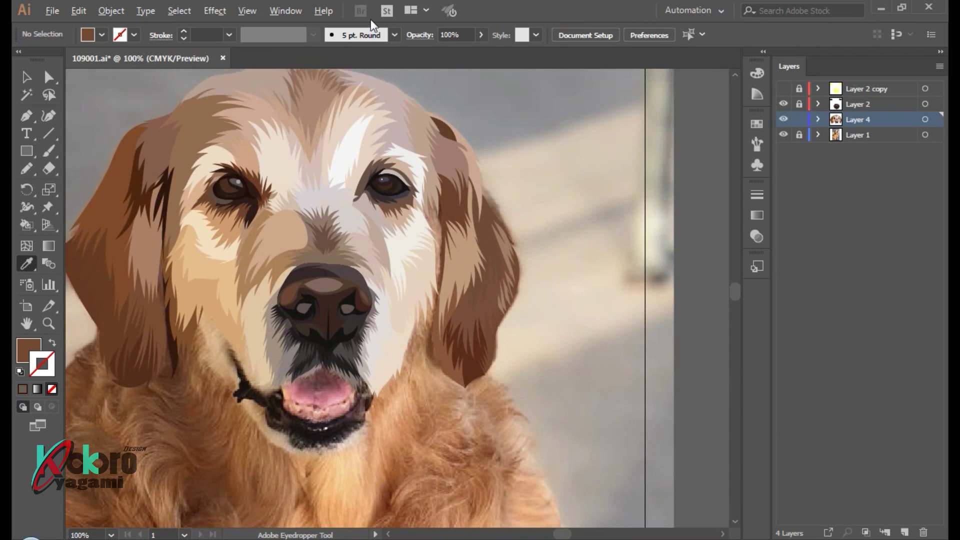
# Try a light-brown shape on the ear's right edge, then delete it
pyautogui.press('n')
pyautogui.moveTo(426, 153); pyautogui.dragTo(407, 198)
pyautogui.moveTo(429, 156); pyautogui.dragTo(426, 156)
pyautogui.press('i')
pyautogui.click(454, 182)
pyautogui.click(453, 193)
pyautogui.press('Delete')
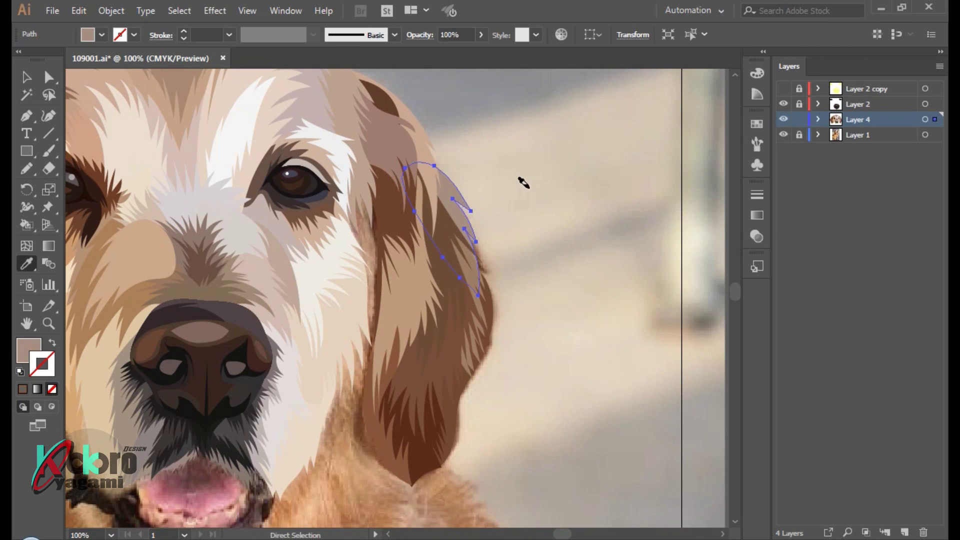
pyautogui.hotkey('ctrl', '0')
pyautogui.hotkey('ctrl', '1')
# Draw dark brown fur strands under the right ear
pyautogui.press('n')
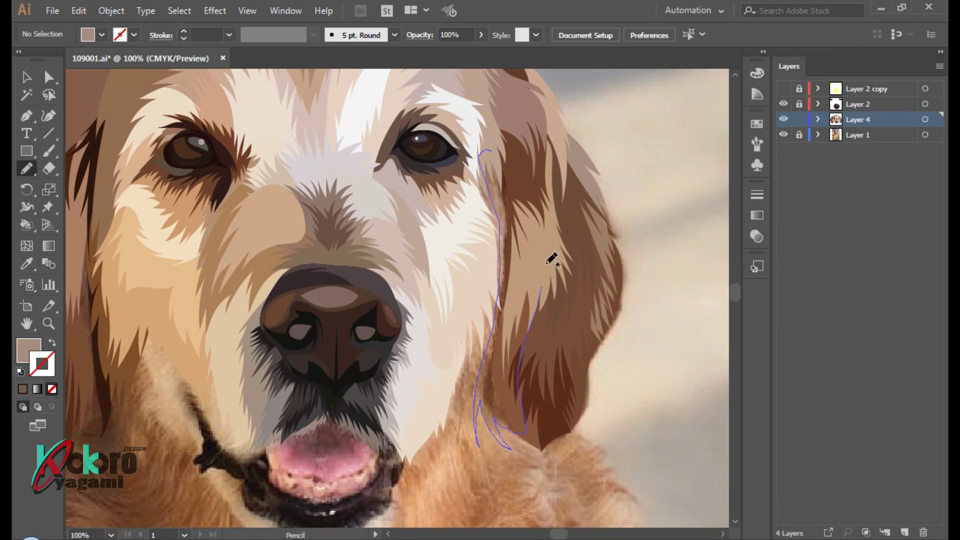
pyautogui.moveTo(551, 258); pyautogui.dragTo(487, 150)
pyautogui.press('i')
pyautogui.click(492, 385)
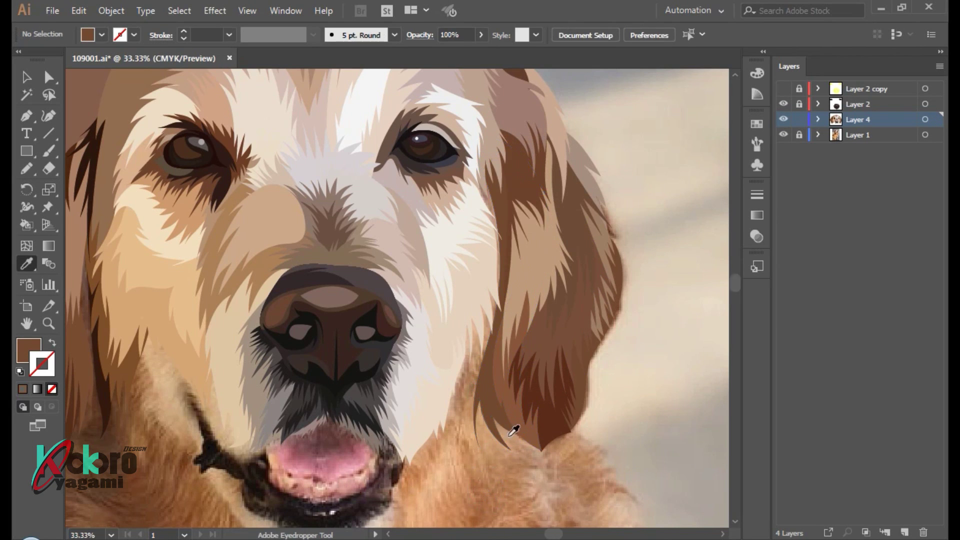
pyautogui.hotkey('ctrl', '0')
pyautogui.hotkey('ctrl', '1')
# Draw a tan fur shape down the cheek past the mouth, filled from the photo
pyautogui.press('n')
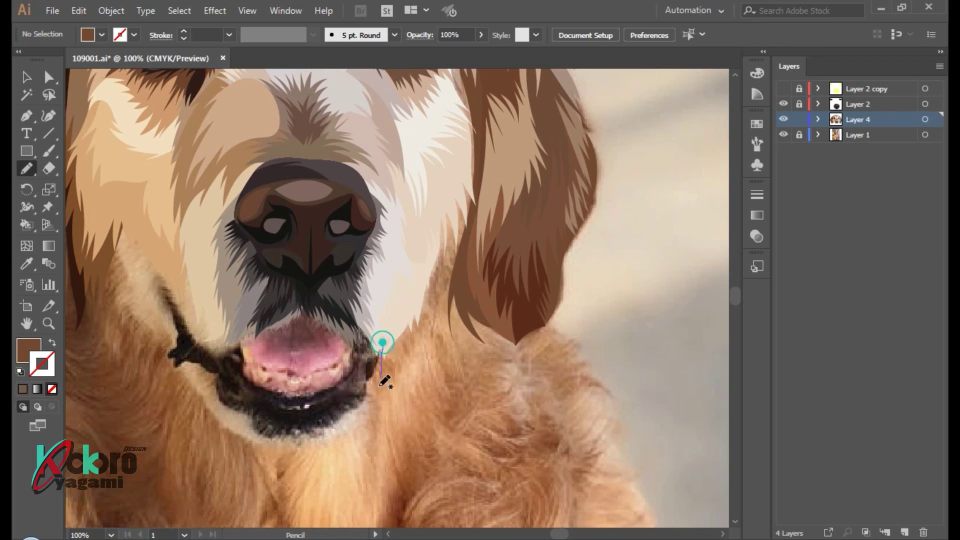
pyautogui.moveTo(472, 70); pyautogui.dragTo(384, 360)
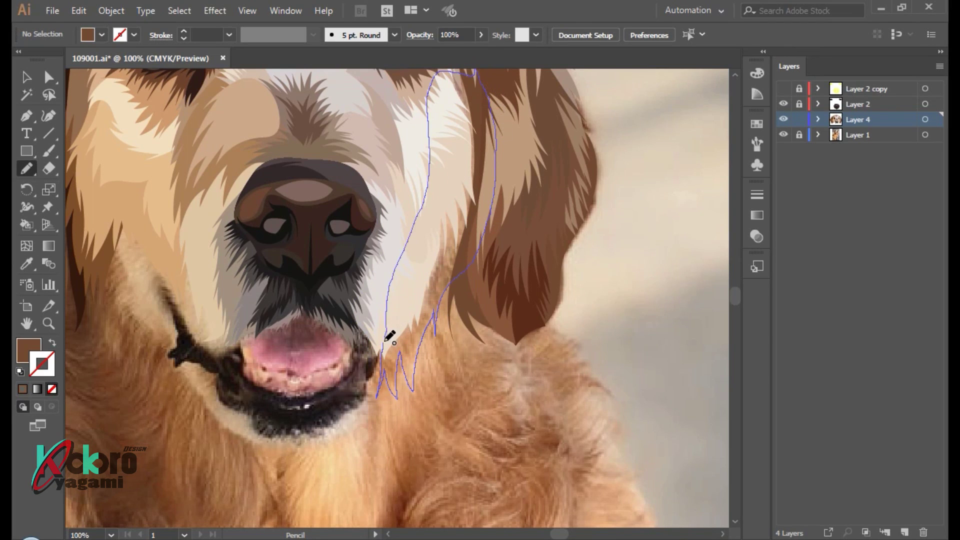
pyautogui.press('i')
pyautogui.scroll(3, 436, 300)
pyautogui.click(435, 380)
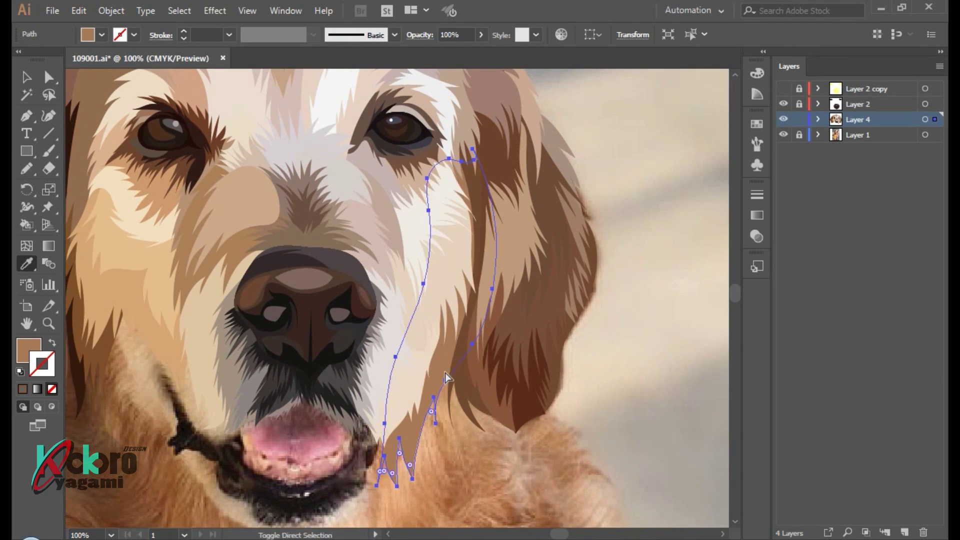
pyautogui.hotkey('ctrl', 'shift', 'a')
pyautogui.hotkey('ctrl', '0')
pyautogui.scroll(2, 509, 374)
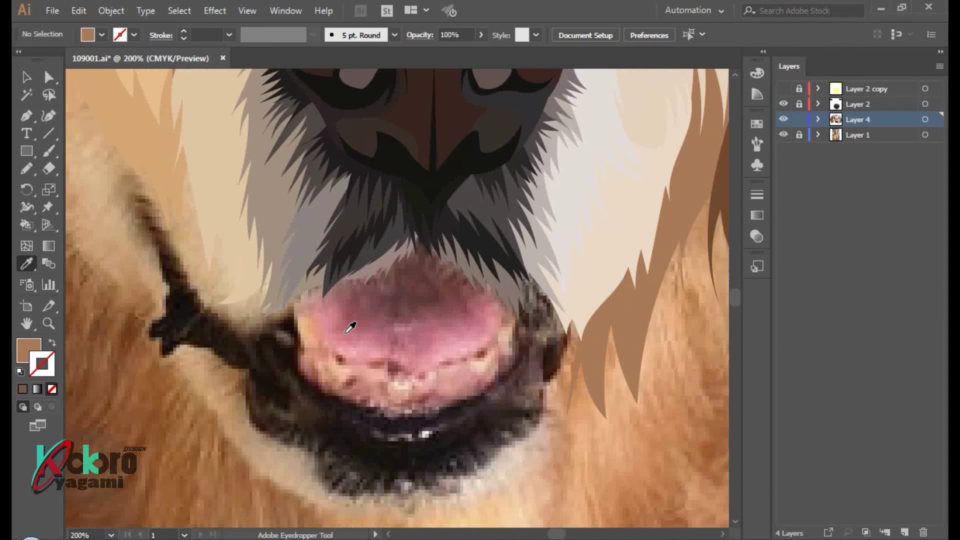
# Trace the dark mouth interior and fill it with the photo's dark reddish-brown
pyautogui.press('n')
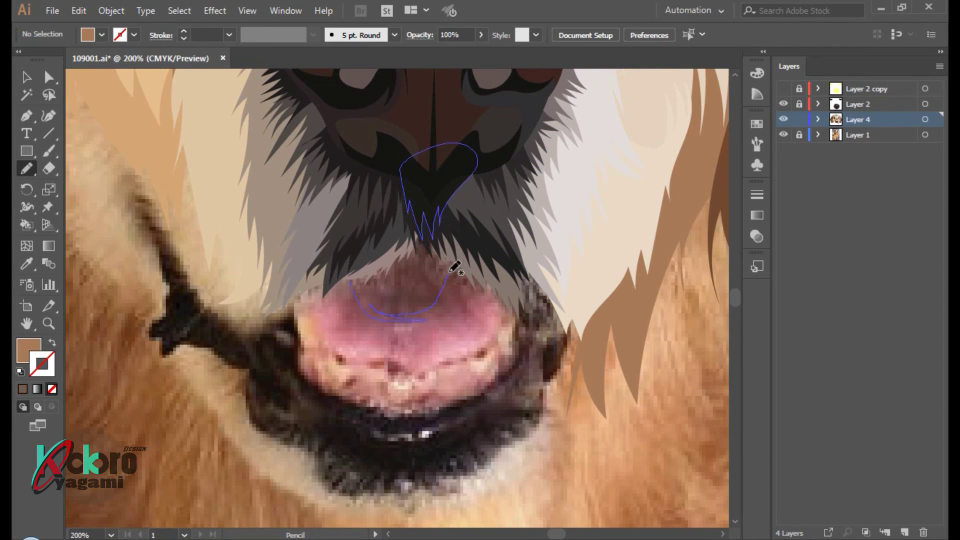
pyautogui.press('i')
pyautogui.moveTo(357, 264)
pyautogui.mouseDown()
pyautogui.moveTo(365, 272)
pyautogui.moveTo(335, 261)
pyautogui.mouseUp()
pyautogui.click(447, 316)
pyautogui.press('n')
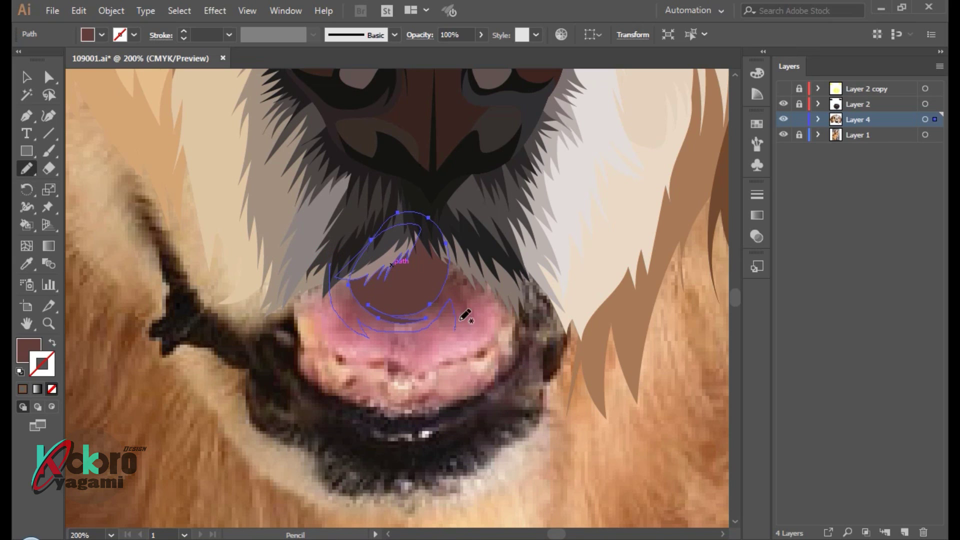
pyautogui.moveTo(482, 248); pyautogui.dragTo(465, 227)
pyautogui.press('i')
pyautogui.click(479, 291)
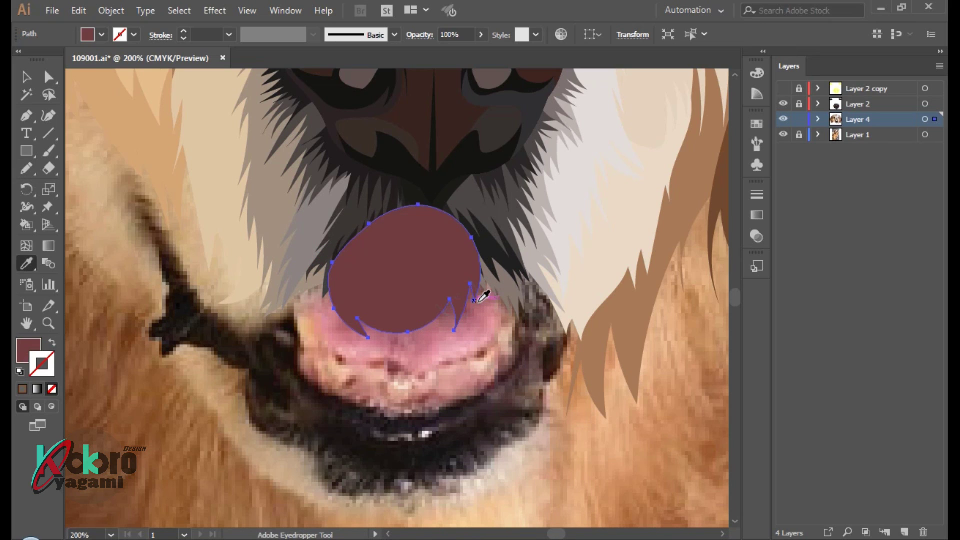
pyautogui.hotkey('ctrl', 'shift', 'a')
# Trace the pink tongue and a lighter pink band around it, filling each from the photo
pyautogui.press('n')
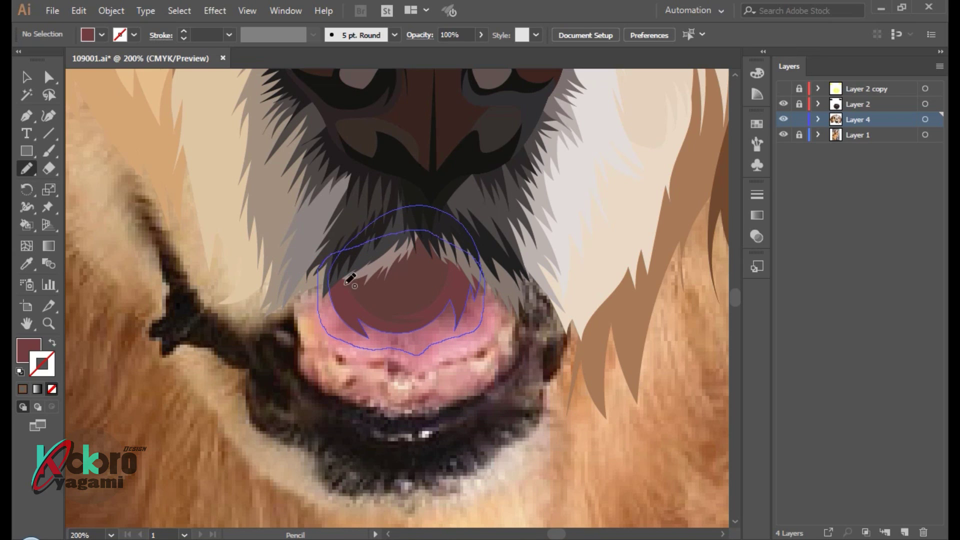
pyautogui.moveTo(467, 245); pyautogui.dragTo(320, 268)
pyautogui.press('i')
pyautogui.click(438, 325)
pyautogui.press('n')
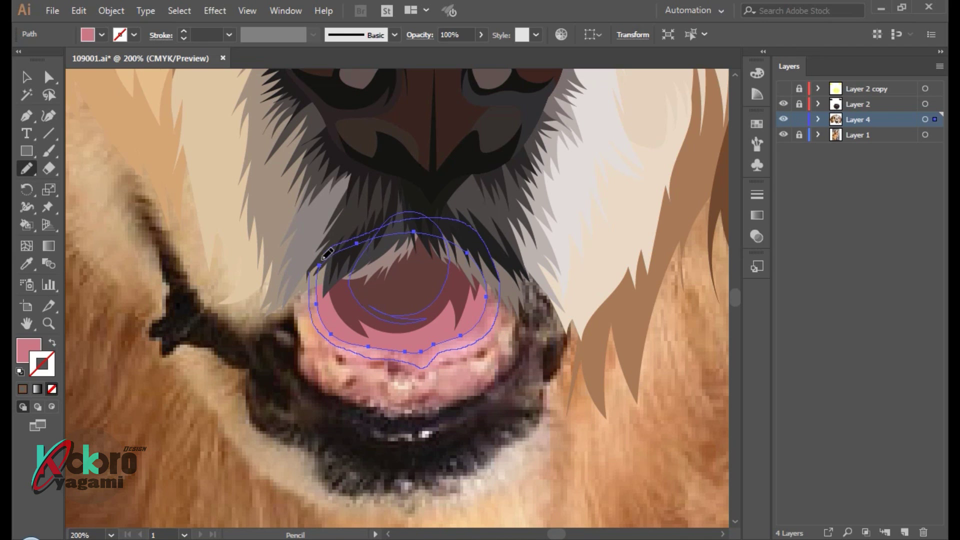
pyautogui.moveTo(328, 254); pyautogui.dragTo(467, 325)
pyautogui.press('i')
pyautogui.click(459, 336)
pyautogui.hotkey('ctrl', 'shift', 'a')
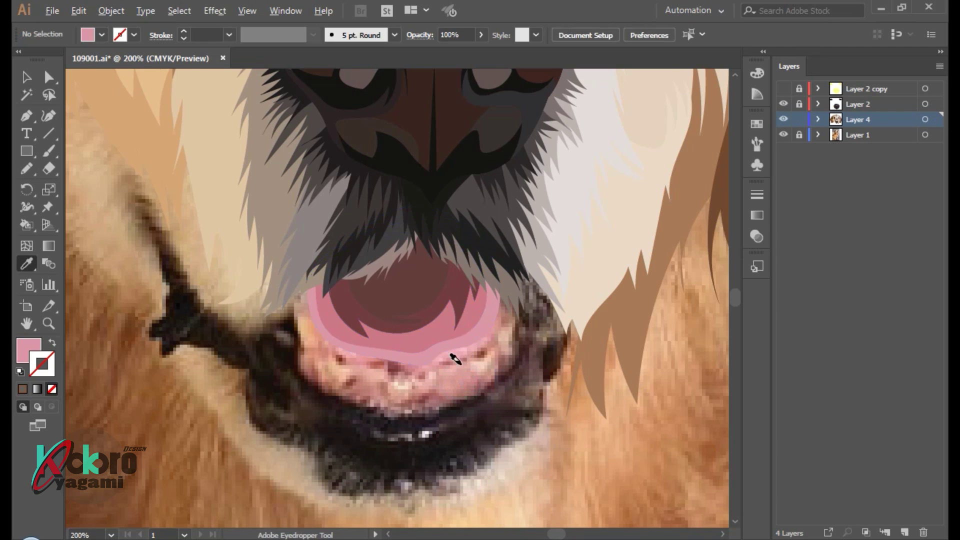
pyautogui.scroll(-2, 455, 359)
pyautogui.scroll(2, 400, 280)
# Fill the lower lip shape with sampled peach and cancel the stray template dialog
pyautogui.press('n')
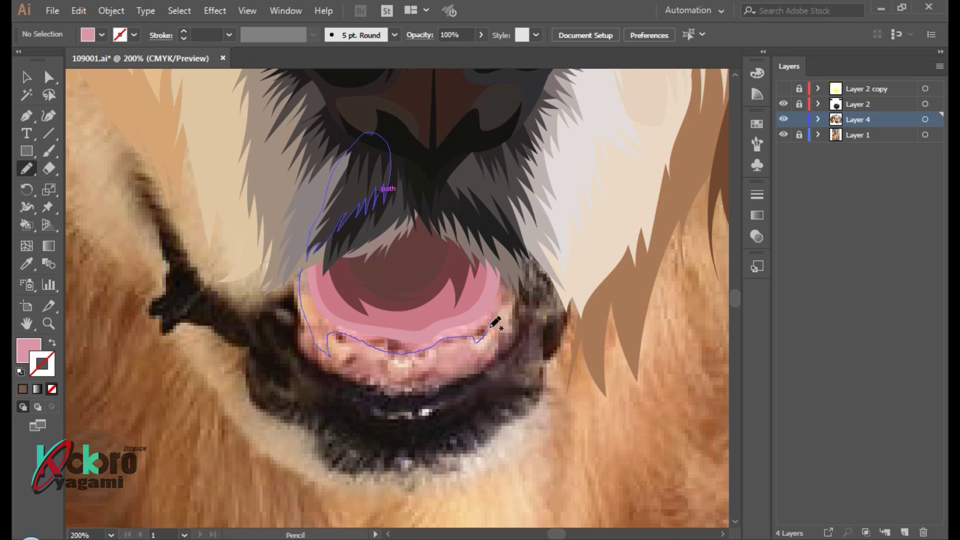
pyautogui.keyDown('ctrl'); pyautogui.click(369, 306); pyautogui.keyUp('ctrl')
pyautogui.press('i')
pyautogui.click(332, 317)
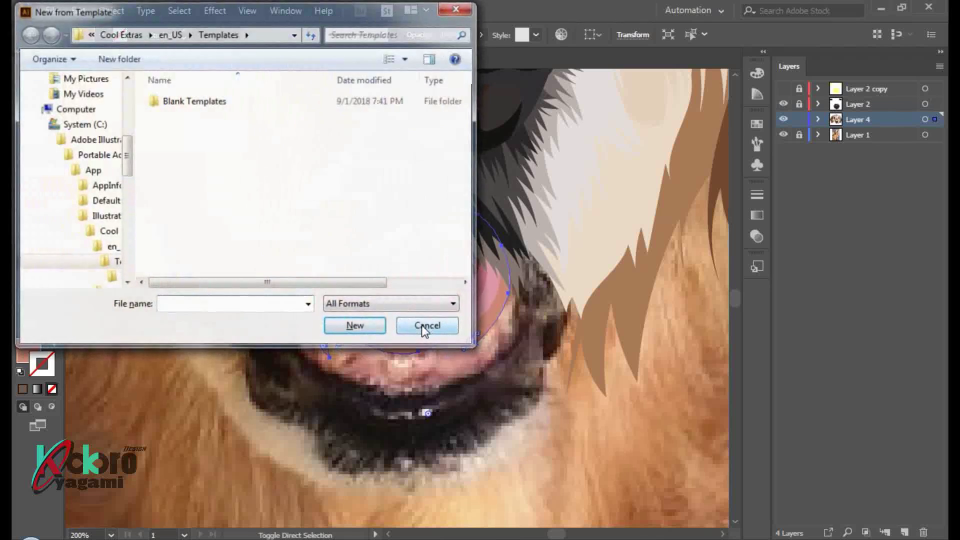
pyautogui.click(428, 326)
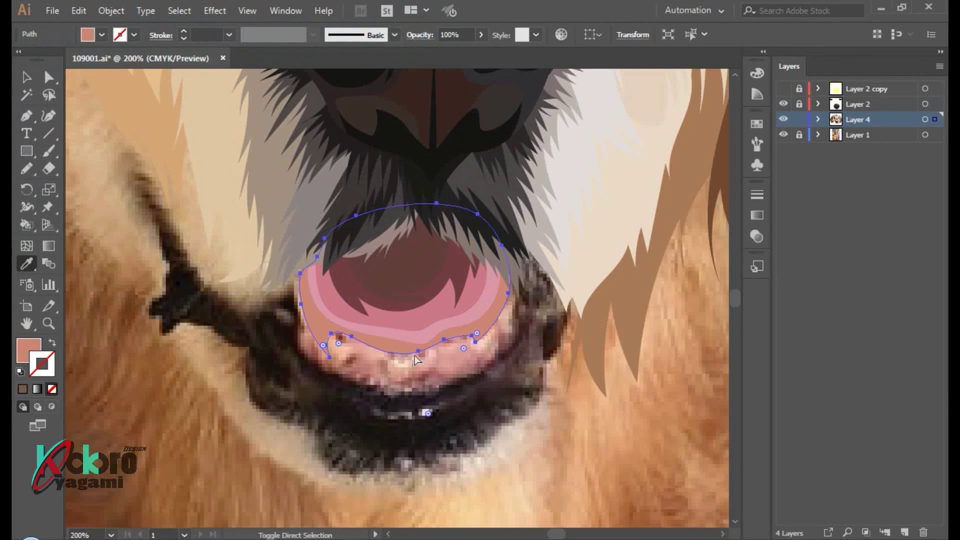
# Trace an outline around the lower lip, fill it with the lip colour, and save
pyautogui.hotkey('shift', 'n')
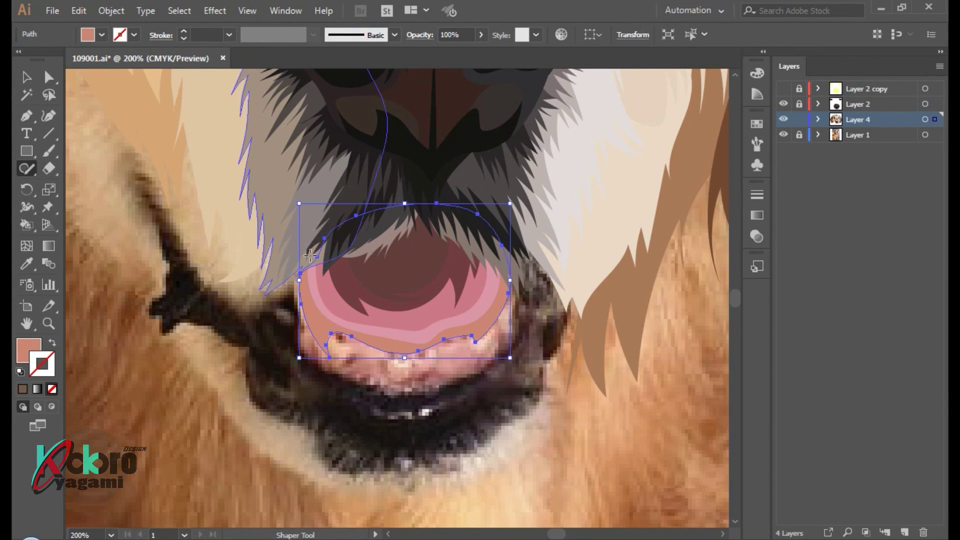
pyautogui.moveTo(244, 286); pyautogui.dragTo(249, 275)
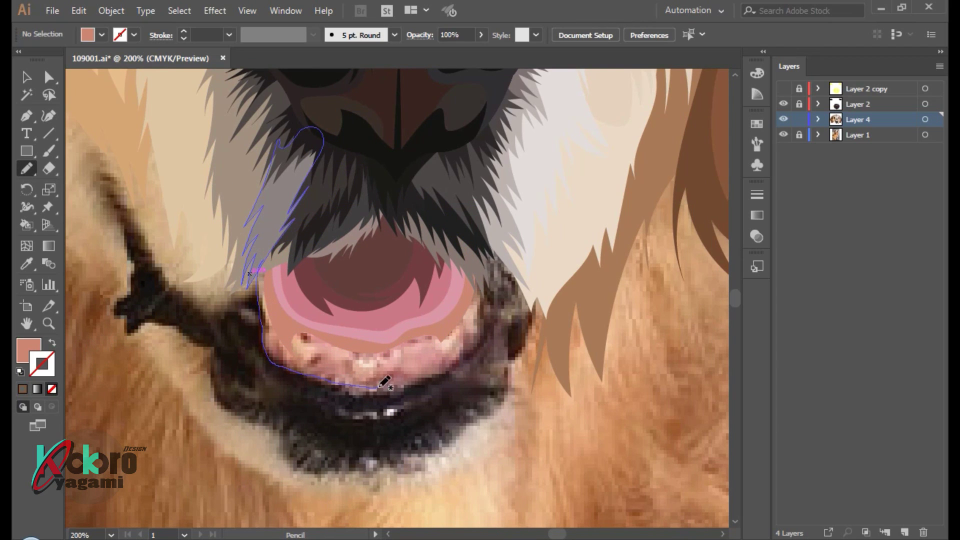
pyautogui.moveTo(352, 235); pyautogui.dragTo(349, 236)
pyautogui.press('i')
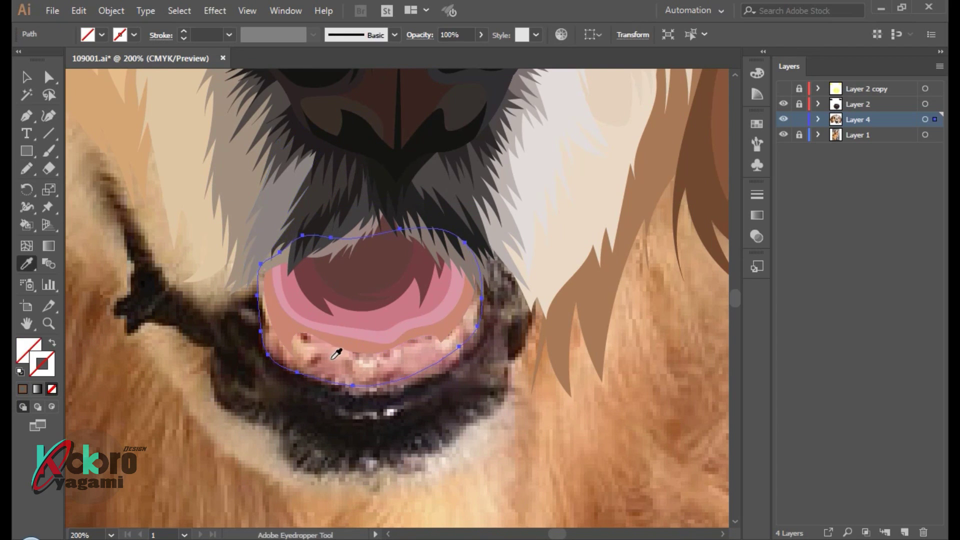
pyautogui.click(340, 348)
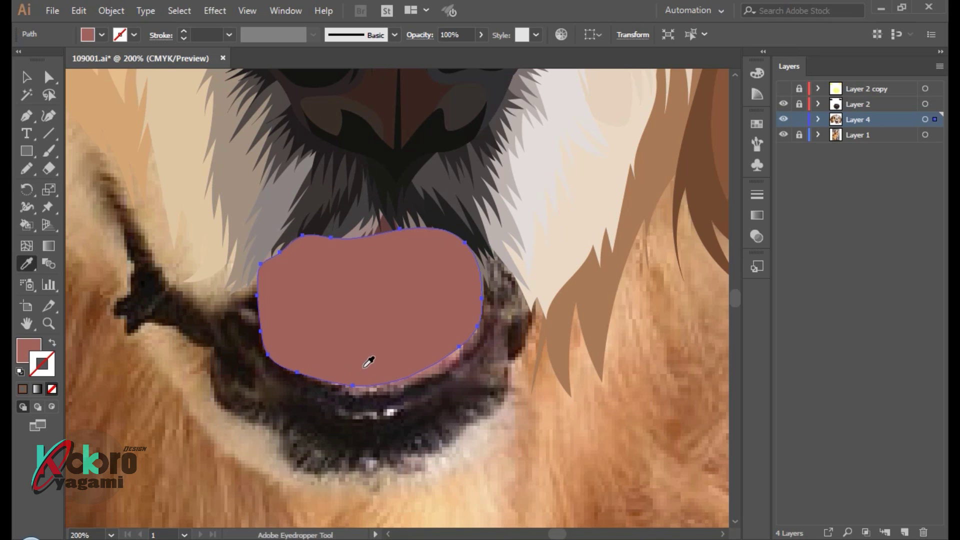
pyautogui.hotkey('ctrl', '-')
pyautogui.hotkey('ctrl', '-')
pyautogui.hotkey('ctrl', 's')
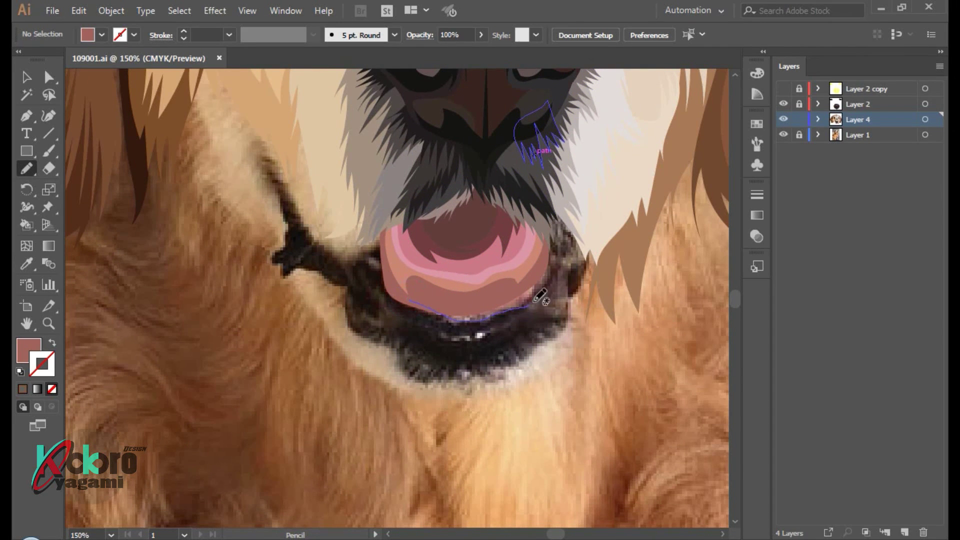
# Add a lower lip piece under the tongue filled with the sampled lip colour
pyautogui.moveTo(422, 296); pyautogui.dragTo(419, 299)
pyautogui.press('i')
pyautogui.hotkey('ctrl', '+')
pyautogui.hotkey('ctrl', '+')
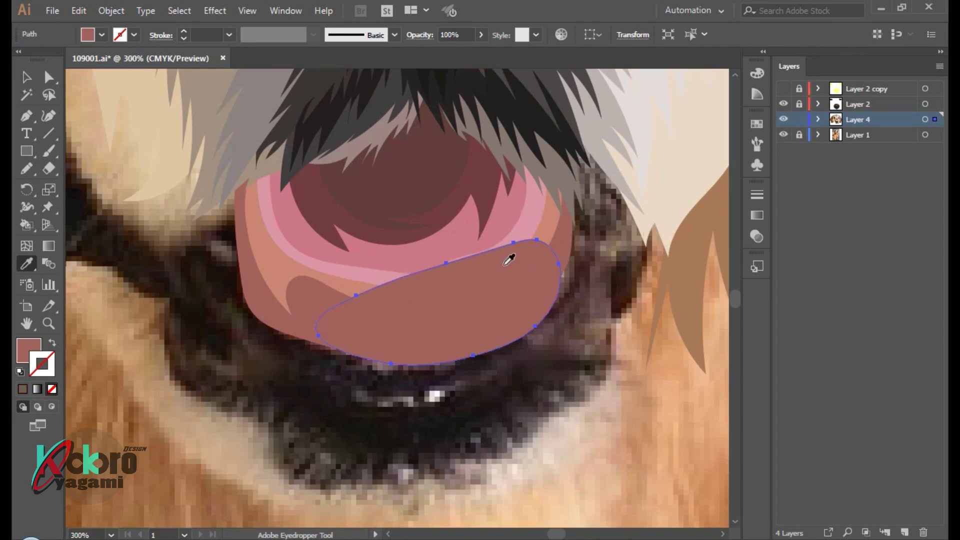
pyautogui.click(548, 274)
pyautogui.hotkey('ctrl', 'shift', 'a')
pyautogui.hotkey('ctrl', '-')
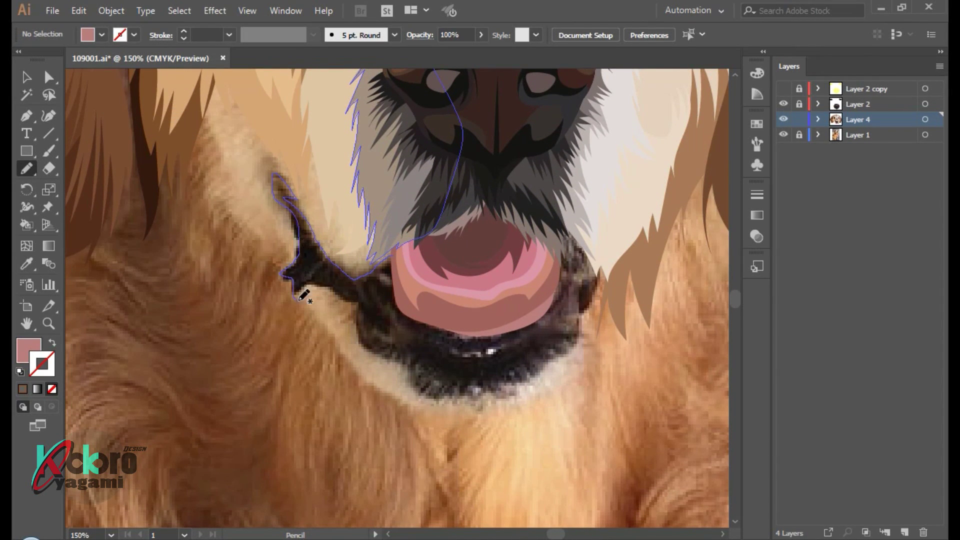
# Trace the dark lip line left of the mouth and fill it near-black
pyautogui.moveTo(493, 330)
pyautogui.mouseDown()
pyautogui.moveTo(502, 344)
pyautogui.moveTo(404, 253)
pyautogui.mouseUp()
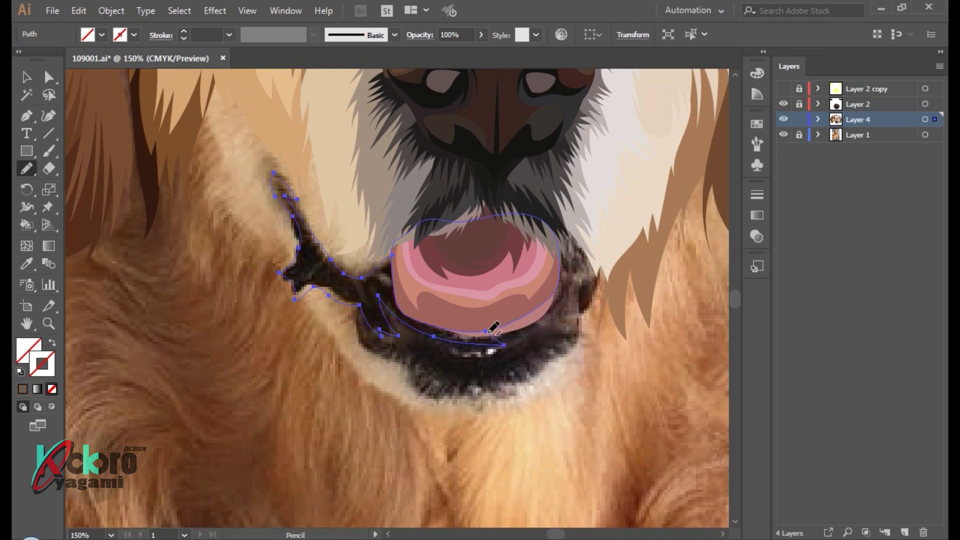
pyautogui.press('i')
pyautogui.click(332, 264)
pyautogui.keyDown('ctrl'); pyautogui.click(562, 390); pyautogui.keyUp('ctrl')
pyautogui.moveTo(563, 390); pyautogui.dragTo(476, 390)
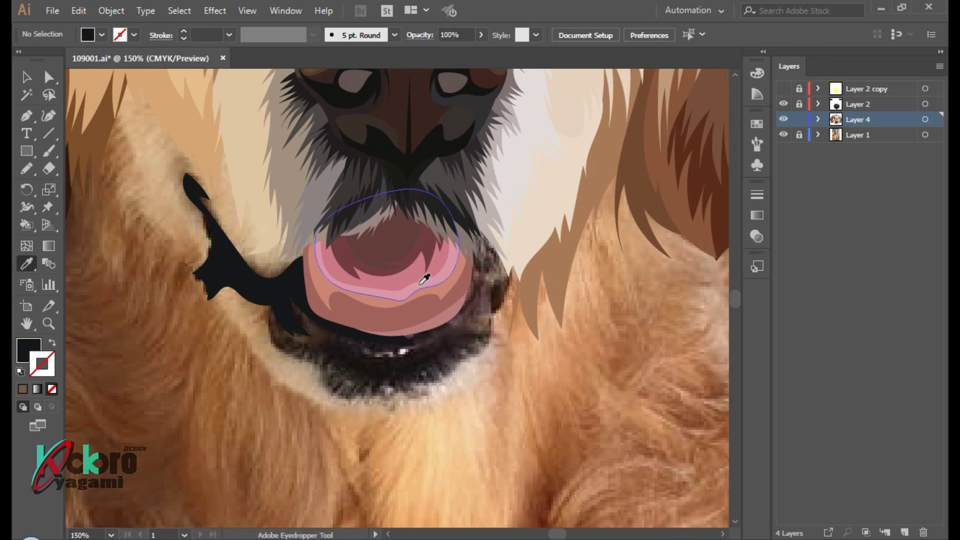
# Outline around the tongue and fill the lower-mouth shadow shape with dark brown
pyautogui.press('n')
pyautogui.moveTo(388, 335); pyautogui.dragTo(410, 340)
pyautogui.moveTo(441, 300); pyautogui.dragTo(396, 302)
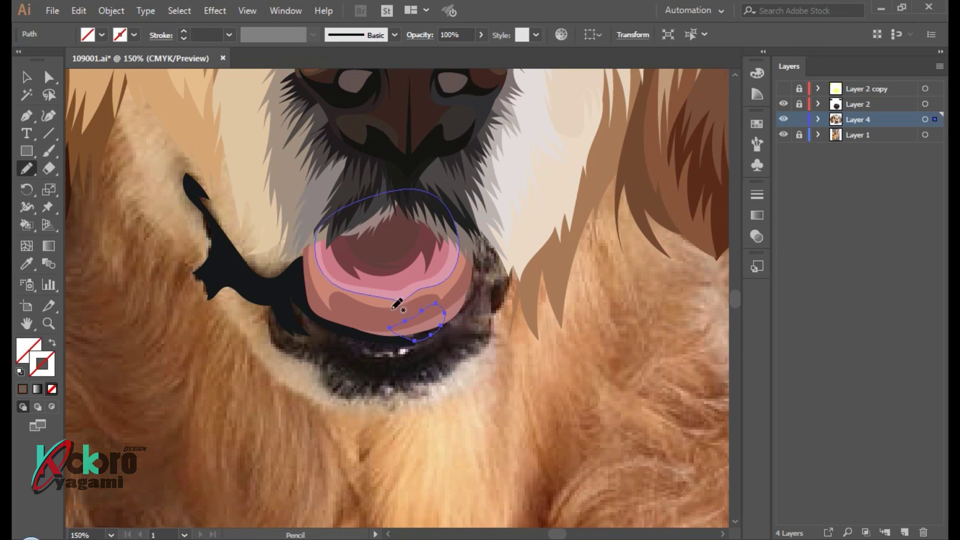
pyautogui.press('i')
pyautogui.press('n')
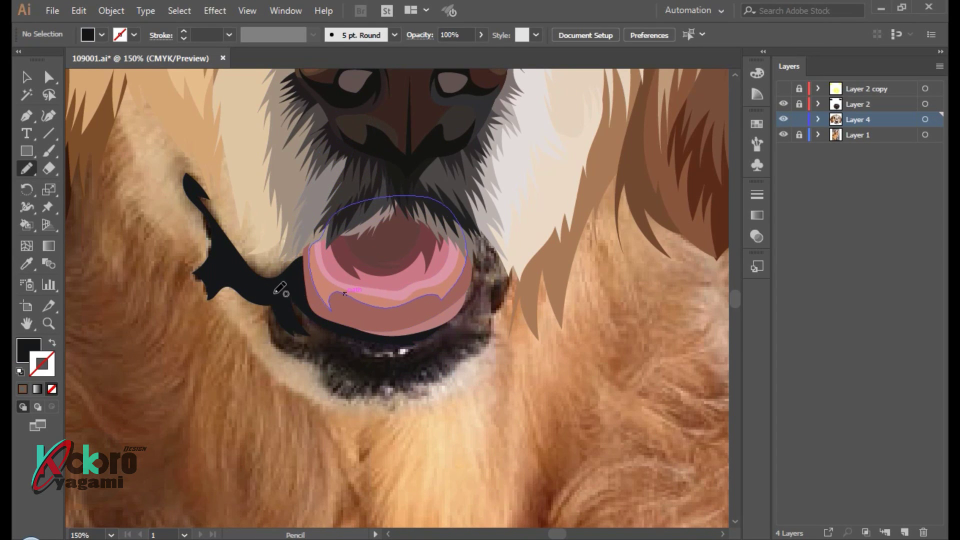
pyautogui.moveTo(318, 286); pyautogui.dragTo(320, 288)
pyautogui.press('i')
pyautogui.click(360, 307)
pyautogui.click(478, 255)
# Trace a shape at the mouth's right corner and fill it with dark brown
pyautogui.press('n')
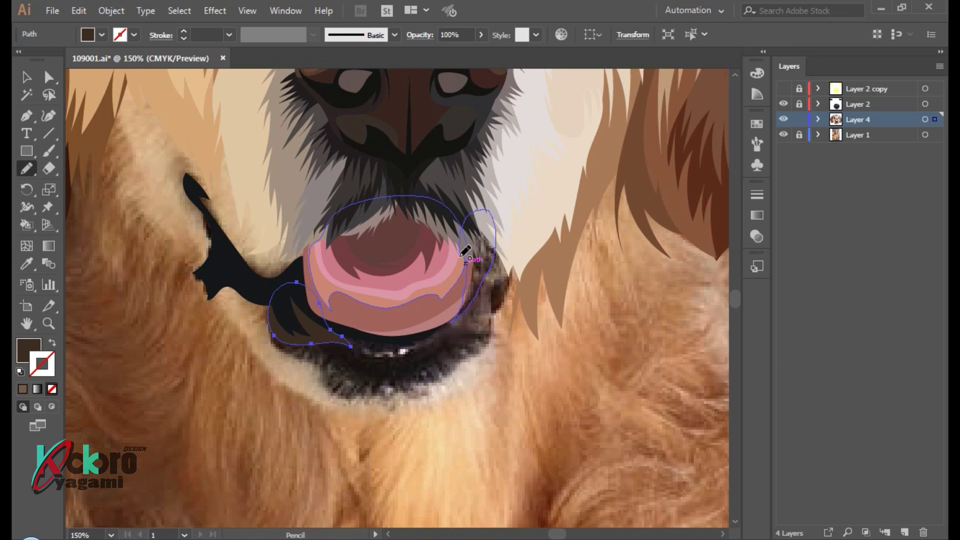
pyautogui.press('i')
pyautogui.click(550, 235)
pyautogui.press('n')
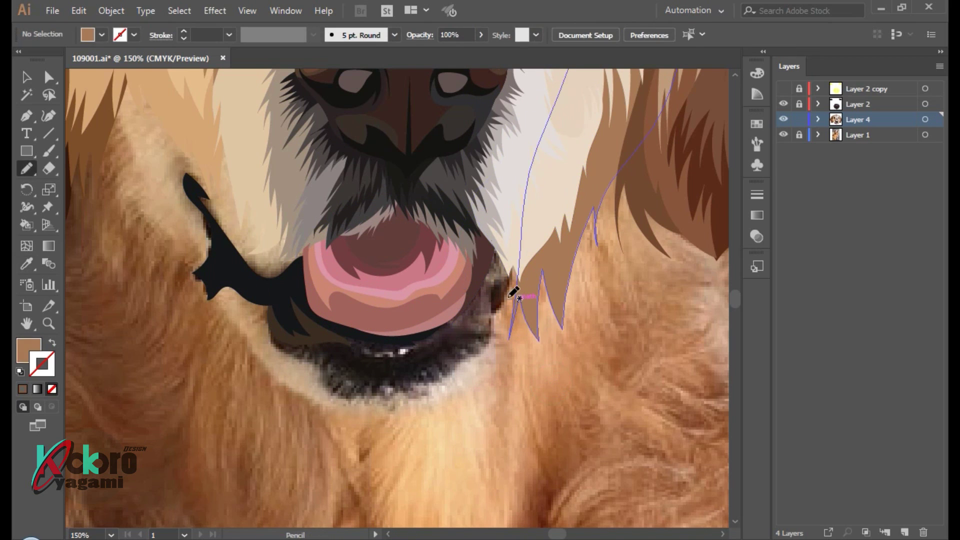
pyautogui.moveTo(450, 285); pyautogui.dragTo(510, 244)
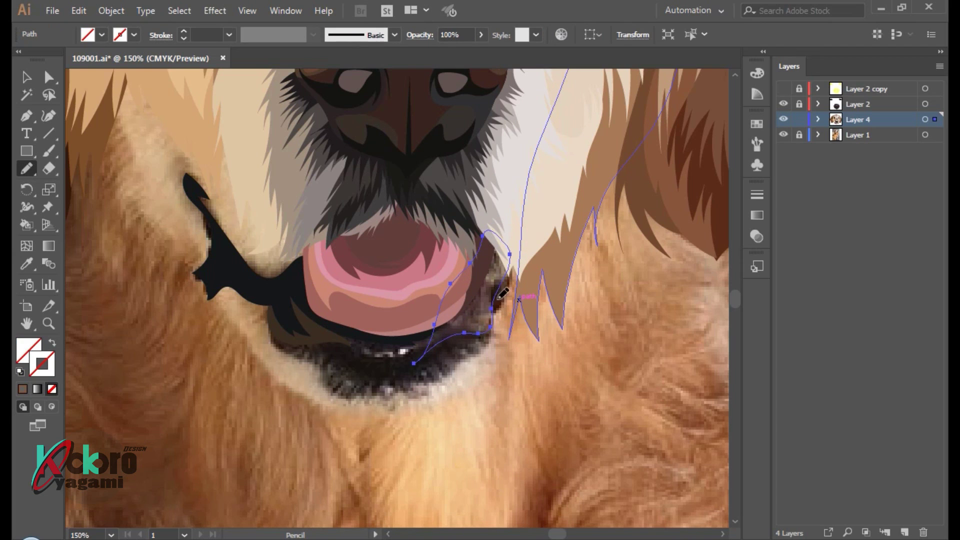
pyautogui.press('i')
pyautogui.click(493, 325)
# Draw a dark shape from the lower lip toward the chin, then delete it
pyautogui.press('n')
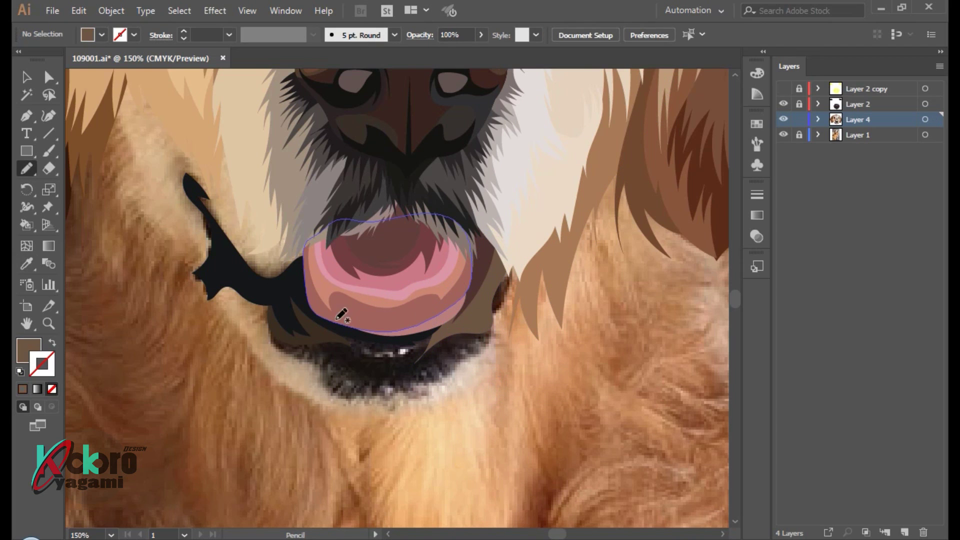
pyautogui.moveTo(292, 342); pyautogui.dragTo(436, 355)
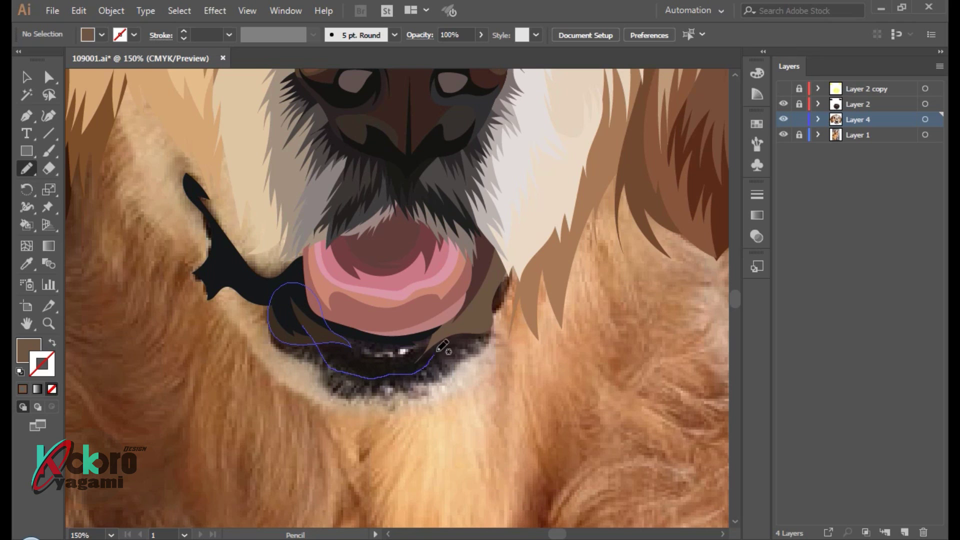
pyautogui.moveTo(512, 283)
pyautogui.mouseDown()
pyautogui.moveTo(317, 279)
pyautogui.moveTo(310, 300)
pyautogui.mouseUp()
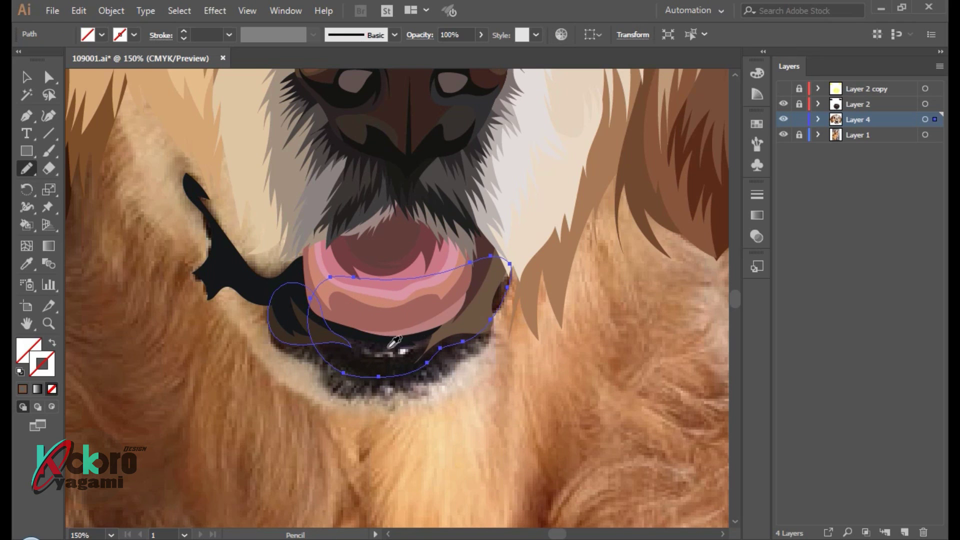
pyautogui.press('i')
pyautogui.click(404, 335)
pyautogui.press('Delete')
pyautogui.press('n')
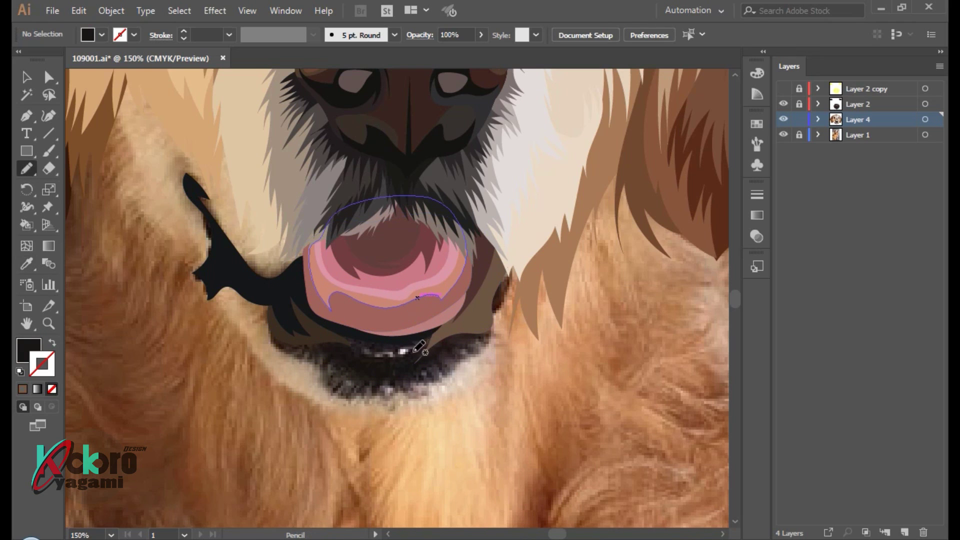
# Draw two small white highlights on the lower lip
pyautogui.scroll(1, 443, 336)
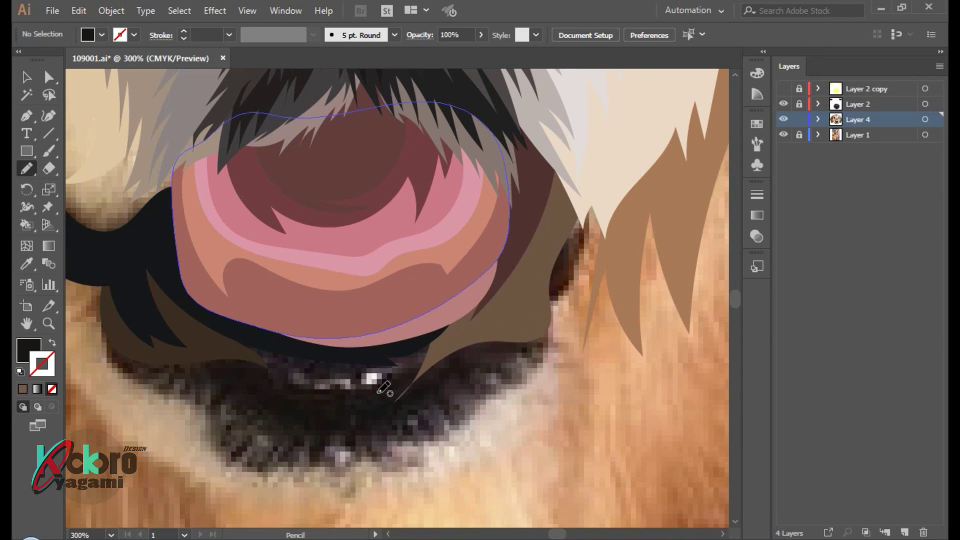
pyautogui.moveTo(369, 387); pyautogui.dragTo(367, 384)
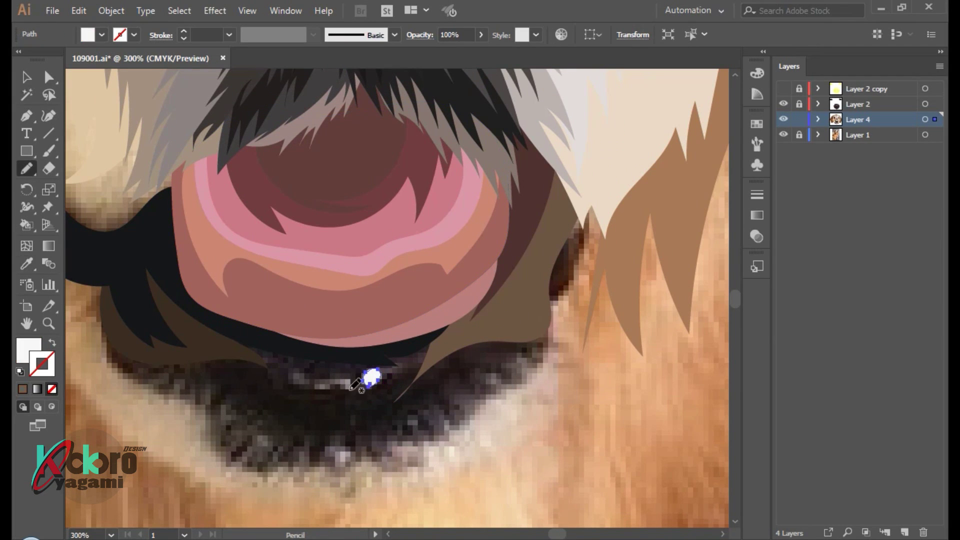
pyautogui.moveTo(302, 376); pyautogui.dragTo(296, 380)
pyautogui.press('i')
pyautogui.click(372, 378)
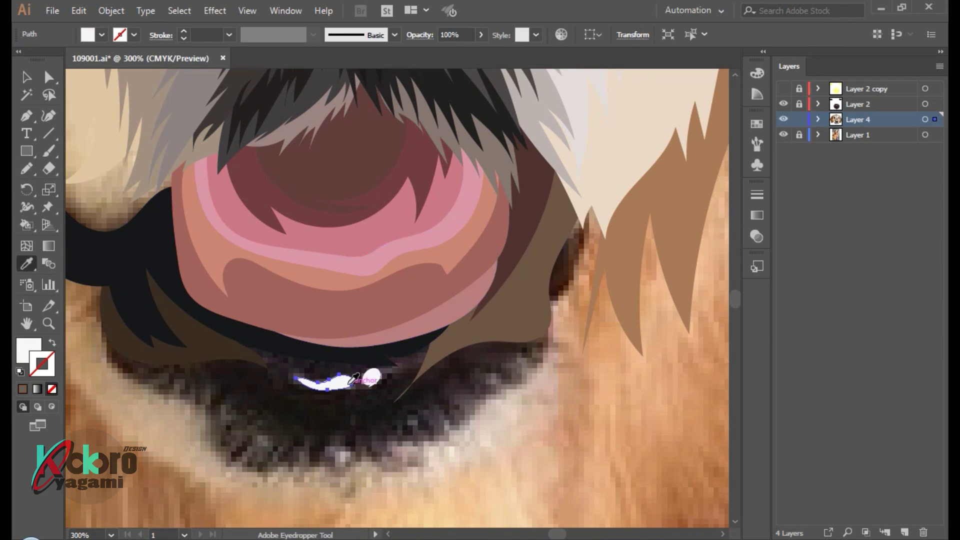
# Draw a loop around the white highlight and fill it dark brown
pyautogui.press('n')
pyautogui.moveTo(206, 341); pyautogui.dragTo(339, 401)
pyautogui.moveTo(216, 336); pyautogui.dragTo(213, 339)
pyautogui.press('i')
pyautogui.click(369, 332)
pyautogui.hotkey('ctrl', 'shift', 'a')
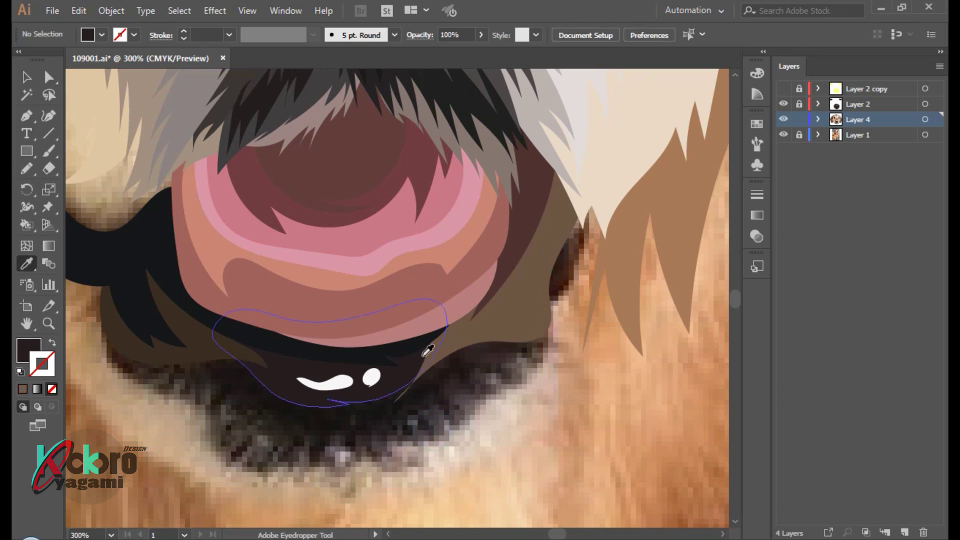
pyautogui.hotkey('ctrl', '-')
# Add a near-black lower jaw shape and send it behind the tongue
pyautogui.press('n')
pyautogui.moveTo(515, 216); pyautogui.dragTo(485, 369)
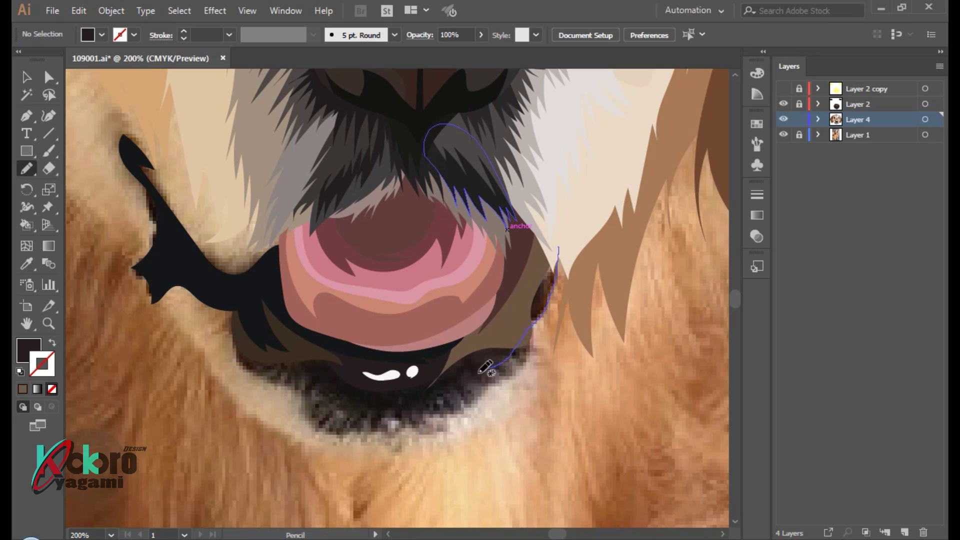
pyautogui.moveTo(564, 244); pyautogui.dragTo(515, 220)
pyautogui.press('i')
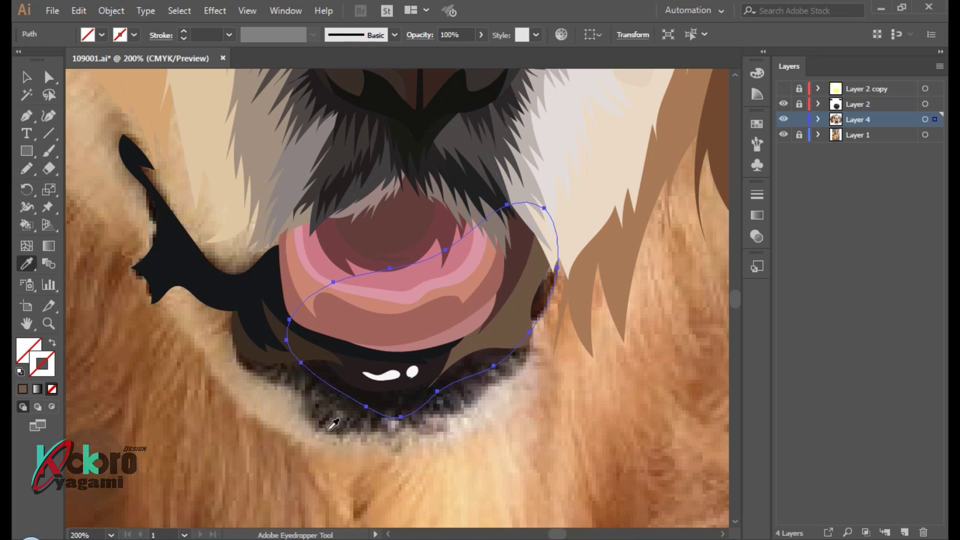
pyautogui.click(455, 336)
pyautogui.hotkey('ctrl', 'shift', '[')
pyautogui.hotkey('ctrl', 'shift', 'a')
pyautogui.hscroll(-3, 480, 425)
# Add a jagged dark grey shape under the mouth, sent behind the mouth shapes
pyautogui.press('n')
pyautogui.moveTo(424, 150); pyautogui.dragTo(344, 380)
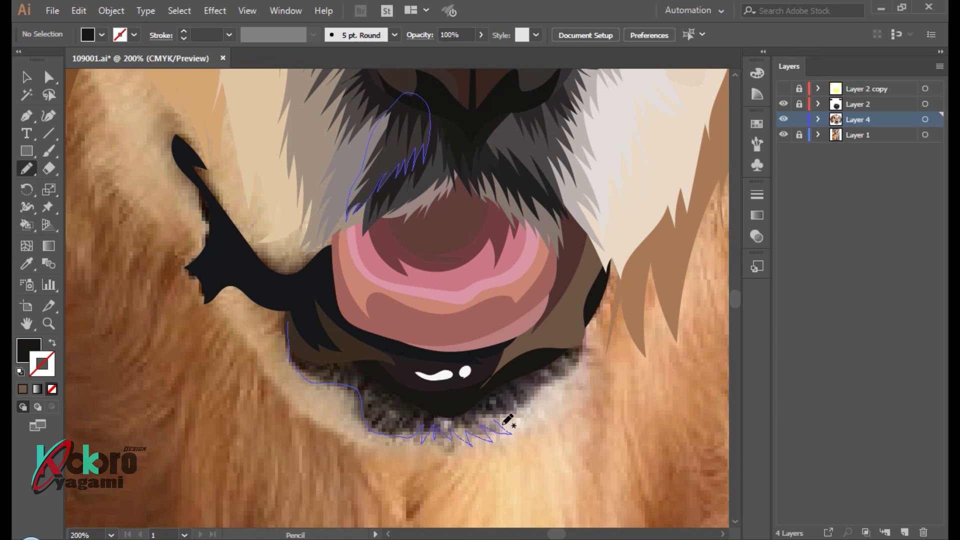
pyautogui.moveTo(296, 324); pyautogui.dragTo(290, 325)
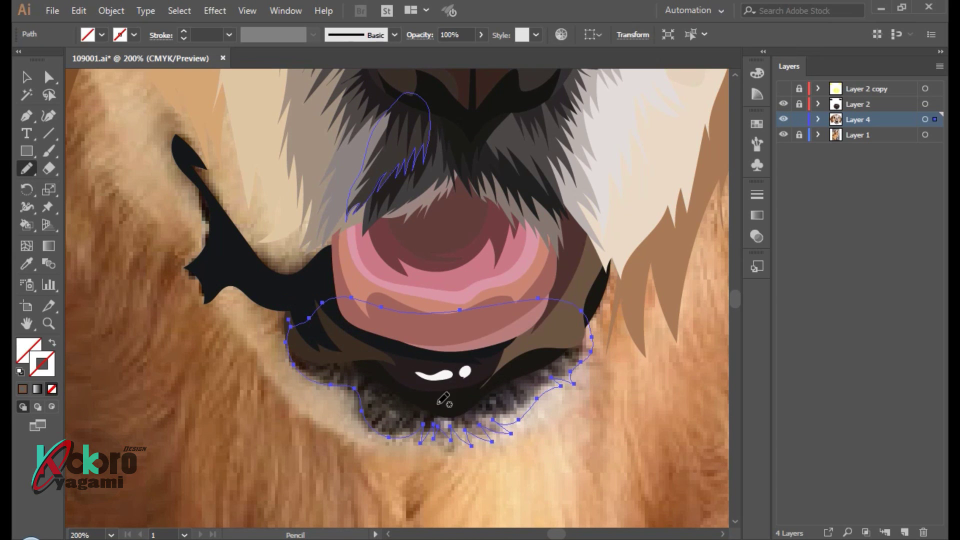
pyautogui.press('i')
pyautogui.click(402, 415)
pyautogui.hotkey('ctrl', 'shift', '[')
pyautogui.hotkey('ctrl', 'shift', 'a')
# Start a new outline near the mouth and toggle the reference photo's visibility
pyautogui.scroll(-3, 470, 484)
pyautogui.scroll(1, 470, 350)
pyautogui.scroll(2, 470, 350)
pyautogui.press('n')
pyautogui.moveTo(480, 360); pyautogui.dragTo(513, 372)
pyautogui.scroll(-3, 512, 372)
pyautogui.click(783, 134)
pyautogui.scroll(5, 435, 398)
pyautogui.scroll(2, 435, 398)
# Add a tan cheek fur shape beside the left jaw, sent behind the fur
pyautogui.press('n')
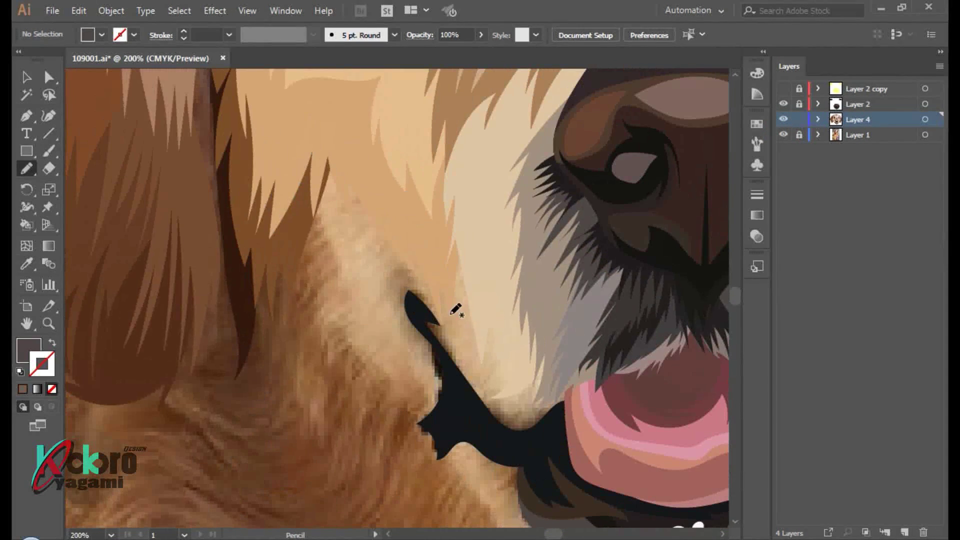
pyautogui.moveTo(432, 426); pyautogui.dragTo(485, 369)
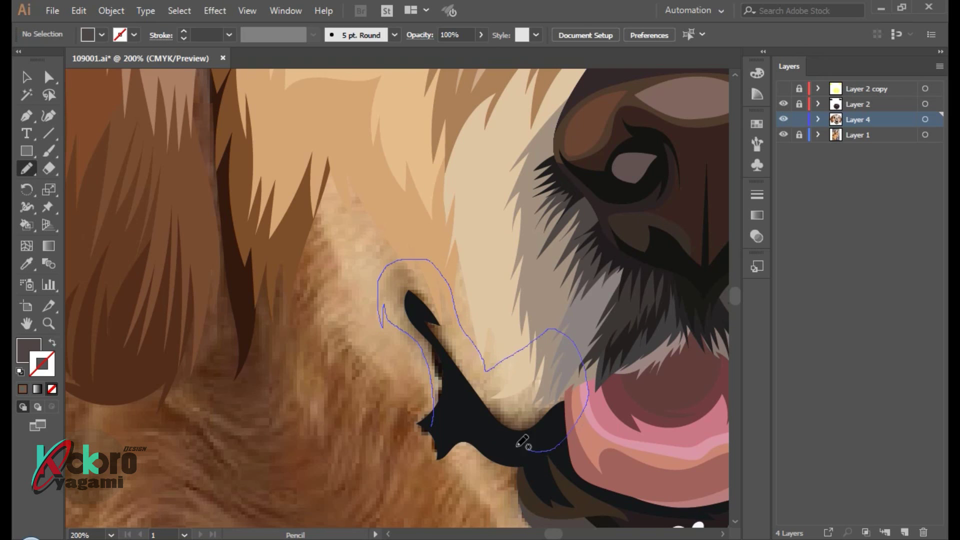
pyautogui.moveTo(541, 446); pyautogui.dragTo(433, 425)
pyautogui.press('i')
pyautogui.click(433, 320)
pyautogui.hotkey('ctrl', 'shift', '[')
pyautogui.hotkey('ctrl', 'shift', 'a')
pyautogui.hotkey('ctrl', '1')
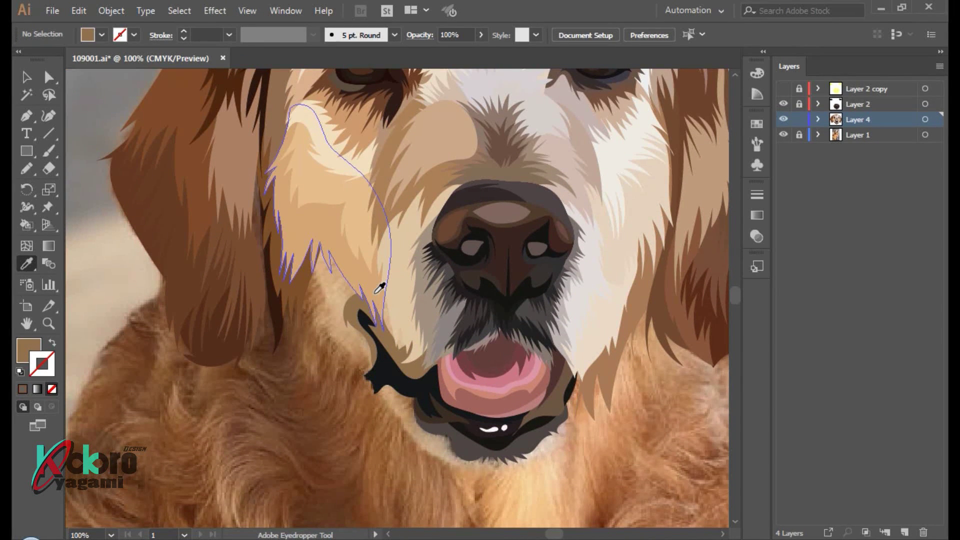
pyautogui.hscroll(-3, 379, 289)
# Draw jagged tan fur down the left jawline to the chin, sent backward
pyautogui.press('n')
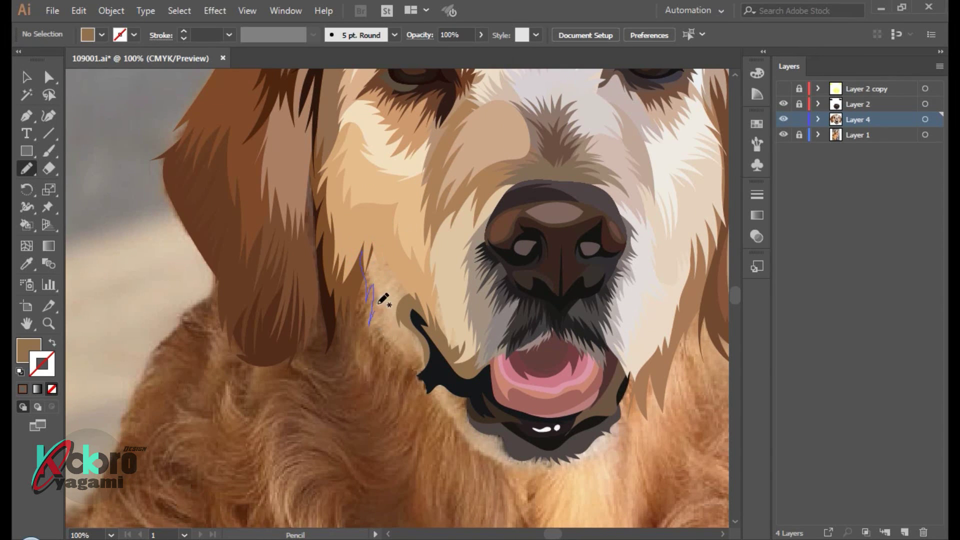
pyautogui.moveTo(490, 456); pyautogui.dragTo(522, 464)
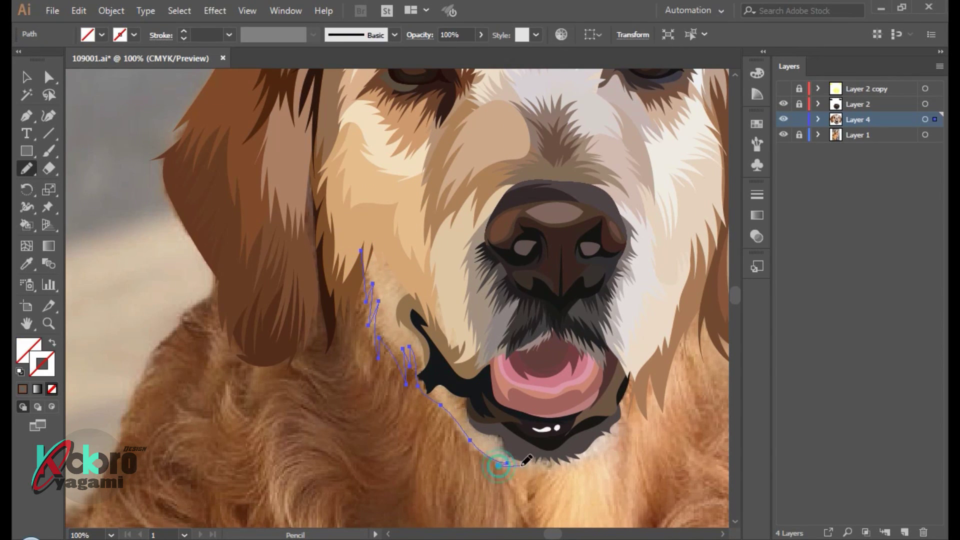
pyautogui.press('i')
pyautogui.click(418, 307)
pyautogui.hotkey('ctrl', 'shift', '[')
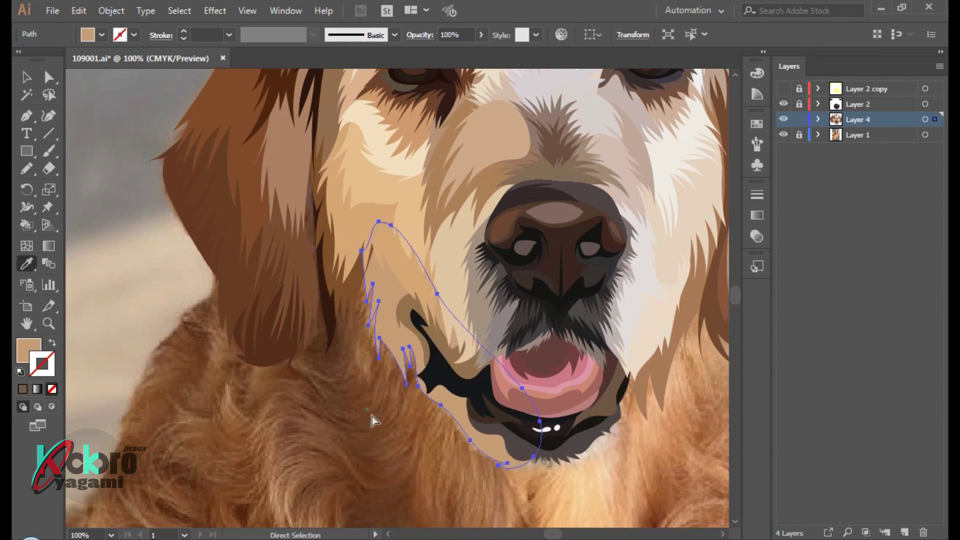
pyautogui.hotkey('ctrl', 'shift', 'a')
pyautogui.hotkey('ctrl', '-')
pyautogui.hotkey('ctrl', '+')
pyautogui.hotkey('ctrl', '+')
# Add a brown strip along the inner left ear, then start zigzag fur below the muzzle
pyautogui.press('n')
pyautogui.moveTo(286, 384)
pyautogui.mouseDown()
pyautogui.moveTo(305, 391)
pyautogui.moveTo(328, 379)
pyautogui.mouseUp()
pyautogui.press('i')
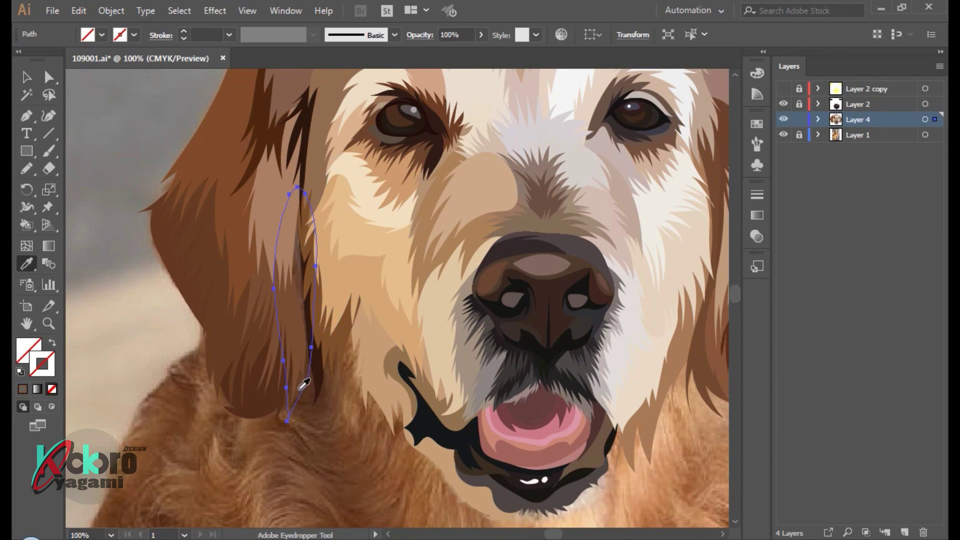
pyautogui.scroll(5, 310, 347)
pyautogui.click(259, 497)
pyautogui.scroll(-5, 259, 497)
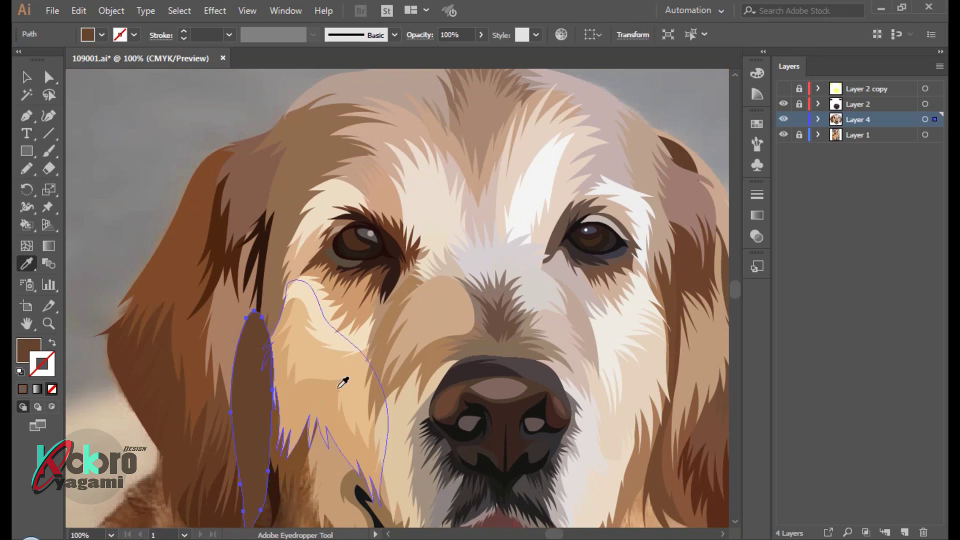
pyautogui.hotkey('ctrl', 'shift', 'a')
pyautogui.scroll(-1, 255, 433)
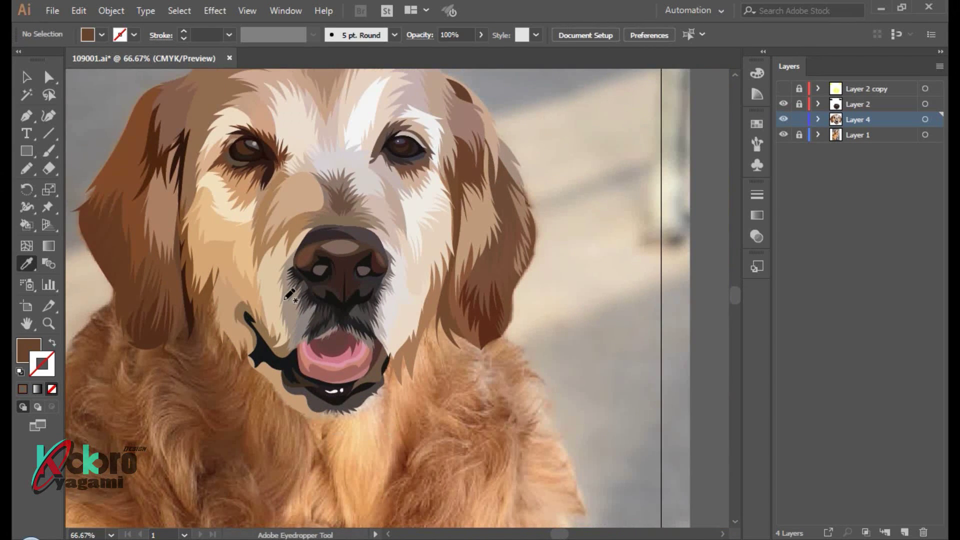
pyautogui.scroll(3, 364, 337)
pyautogui.press('n')
pyautogui.moveTo(205, 352); pyautogui.dragTo(219, 384)
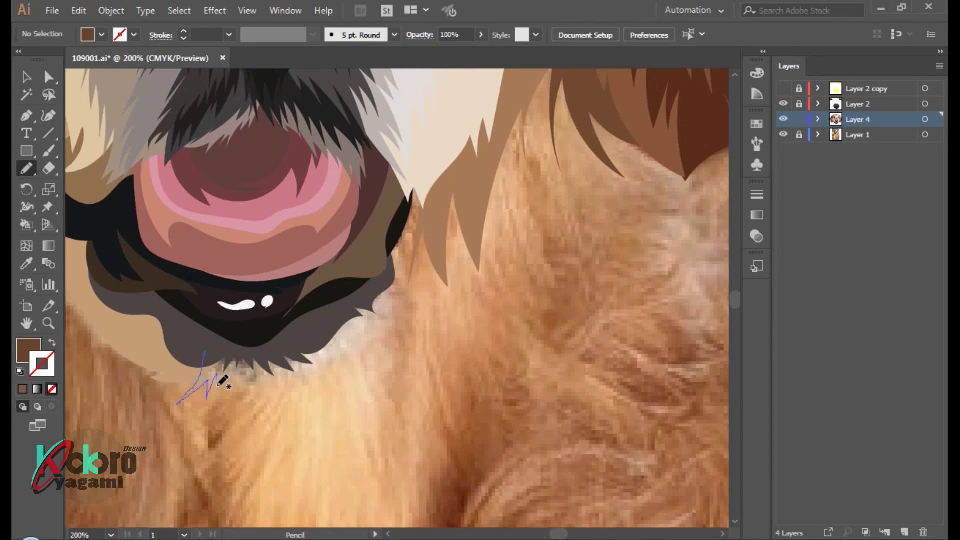
# Close the chin fur outline and fill it with tan sampled from the photo
pyautogui.moveTo(282, 382)
pyautogui.mouseDown()
pyautogui.moveTo(280, 395)
pyautogui.moveTo(328, 370)
pyautogui.mouseUp()
pyautogui.press('i')
pyautogui.click(255, 361)
# Draw a second fur shape under the chin, fill it light fur colour, and send it backward
pyautogui.press('n')
pyautogui.moveTo(304, 317); pyautogui.dragTo(280, 330)
pyautogui.press('i')
pyautogui.click(373, 325)
pyautogui.hotkey('ctrl', 'shift', 'a')
pyautogui.hotkey('ctrl', '-')
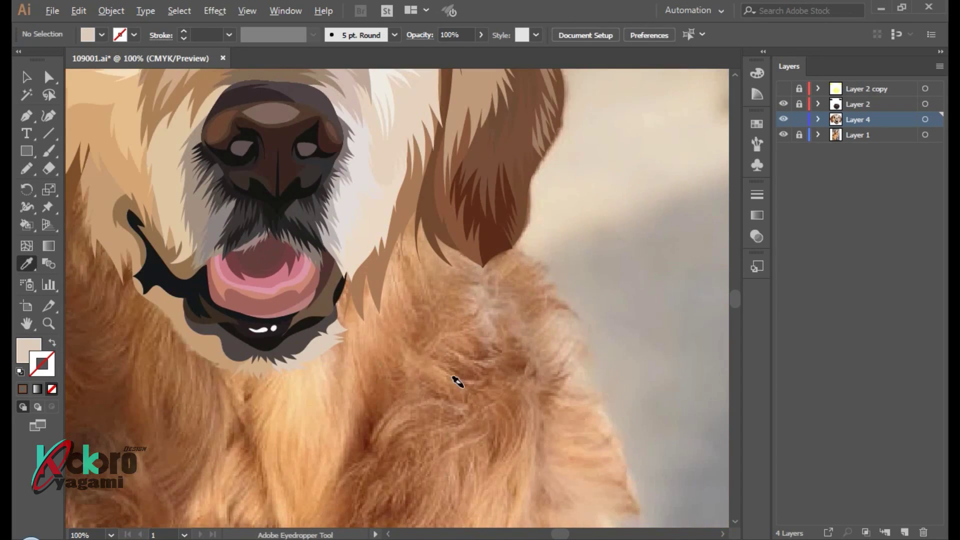
pyautogui.scroll(-1, 456, 382)
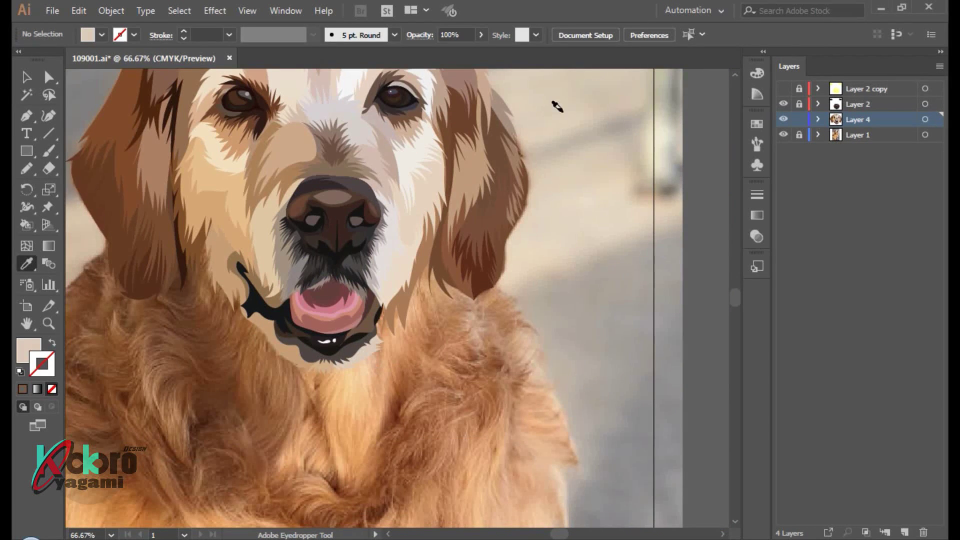
pyautogui.scroll(2, 460, 331)
pyautogui.scroll(-1, 489, 261)
# Outline zigzag fur strands down the right neck under the ear and fill them tan
pyautogui.press('n')
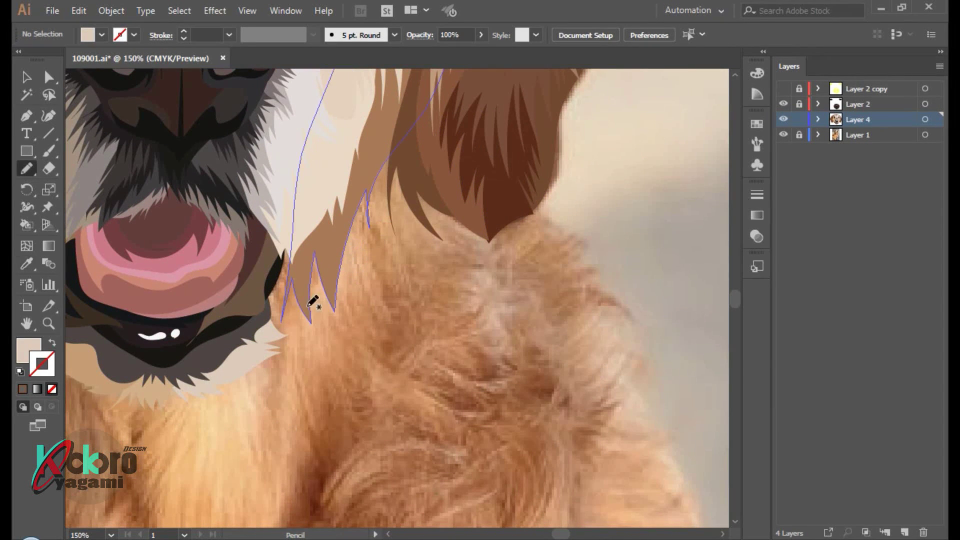
pyautogui.moveTo(304, 269); pyautogui.dragTo(295, 519)
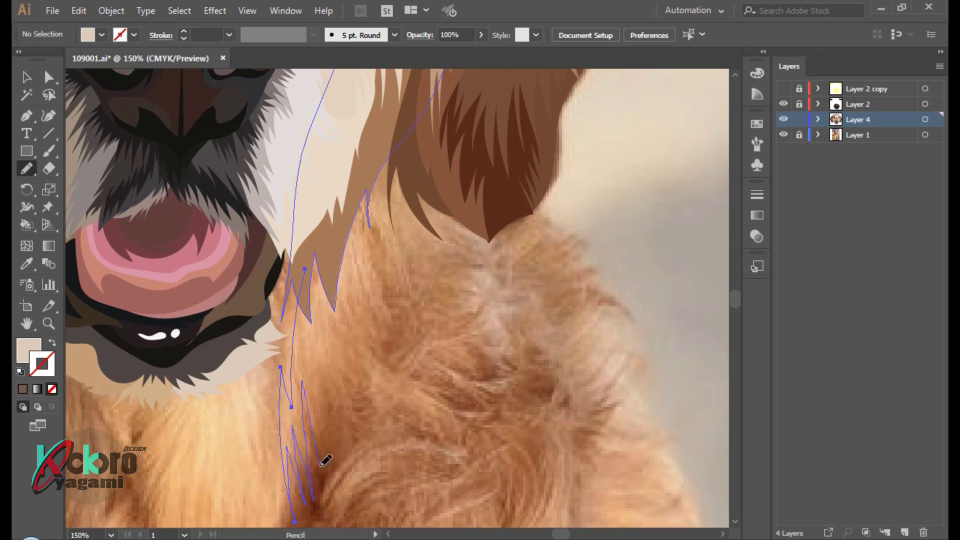
pyautogui.moveTo(336, 333); pyautogui.dragTo(369, 406)
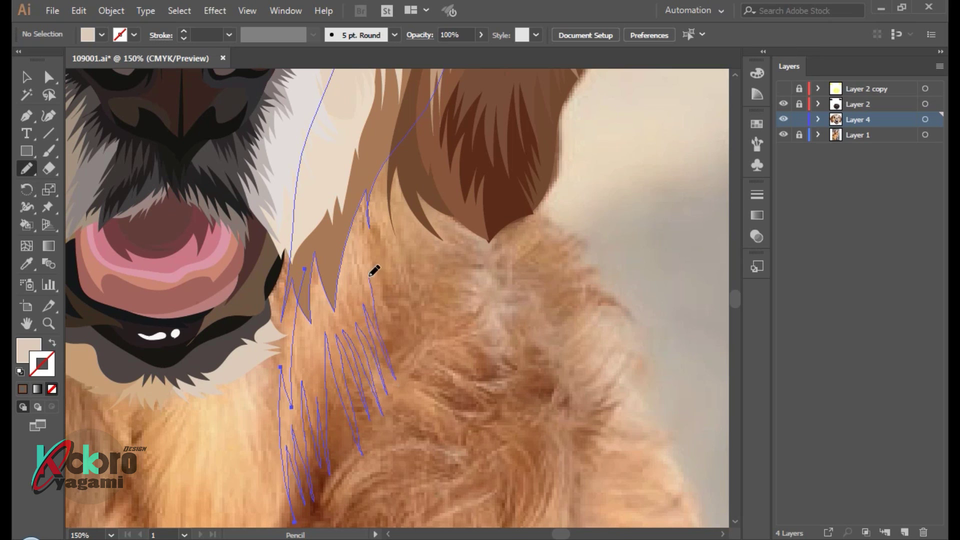
pyautogui.moveTo(371, 274); pyautogui.dragTo(390, 300)
pyautogui.moveTo(399, 266); pyautogui.dragTo(426, 333)
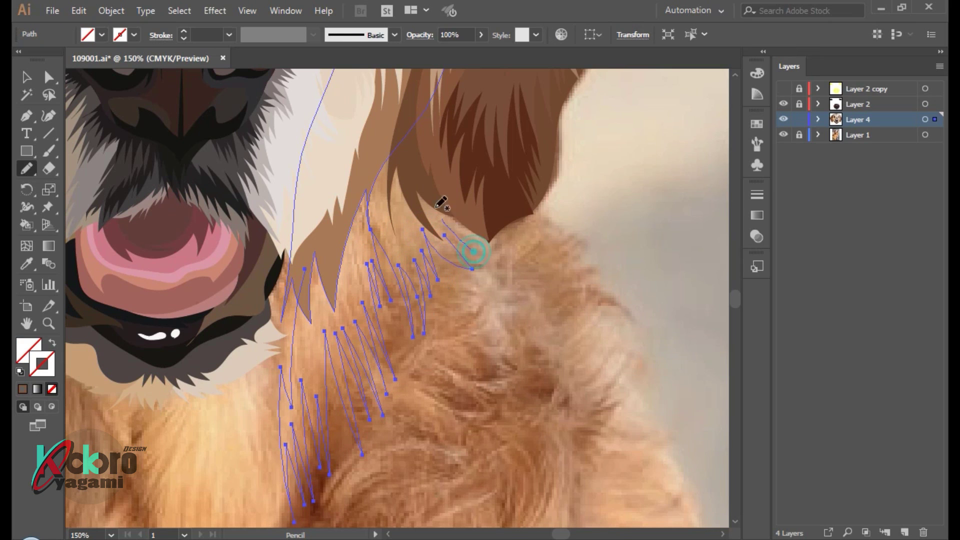
pyautogui.moveTo(323, 258); pyautogui.dragTo(309, 270)
pyautogui.press('i')
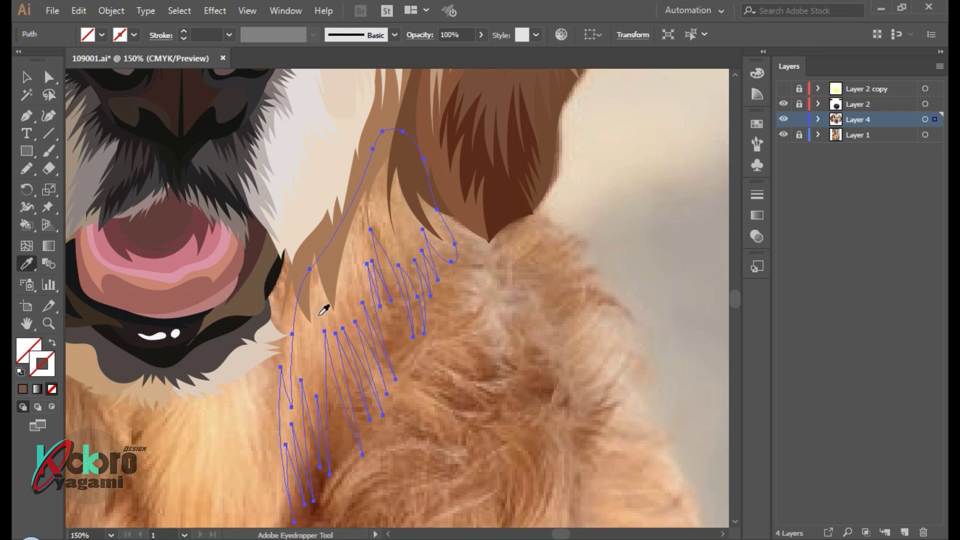
pyautogui.click(343, 307)
# Drag an anchor to reshape a strand of the tan neck fur, then deselect
pyautogui.press('a')
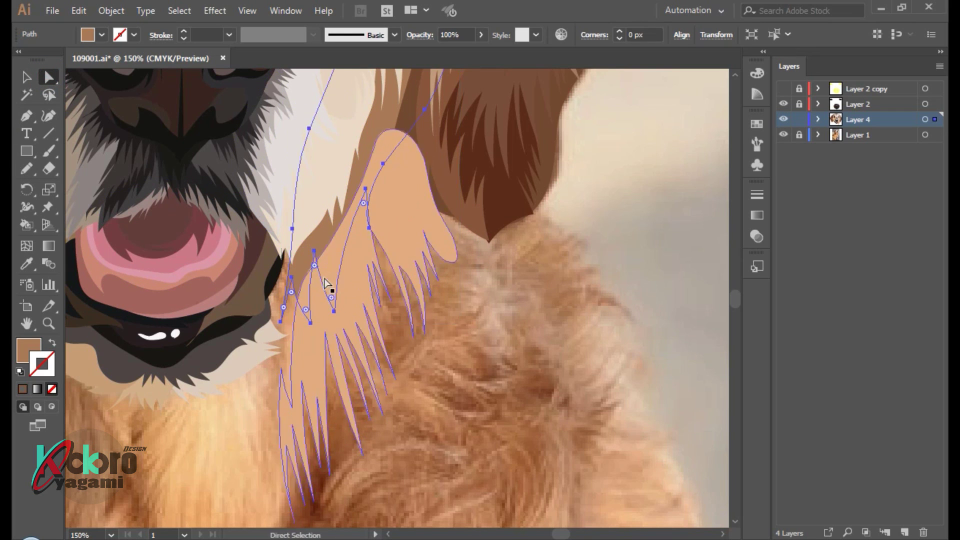
pyautogui.scroll(2, 311, 268)
pyautogui.click(324, 262)
pyautogui.moveTo(307, 253); pyautogui.dragTo(300, 195)
pyautogui.scroll(-1, 483, 275)
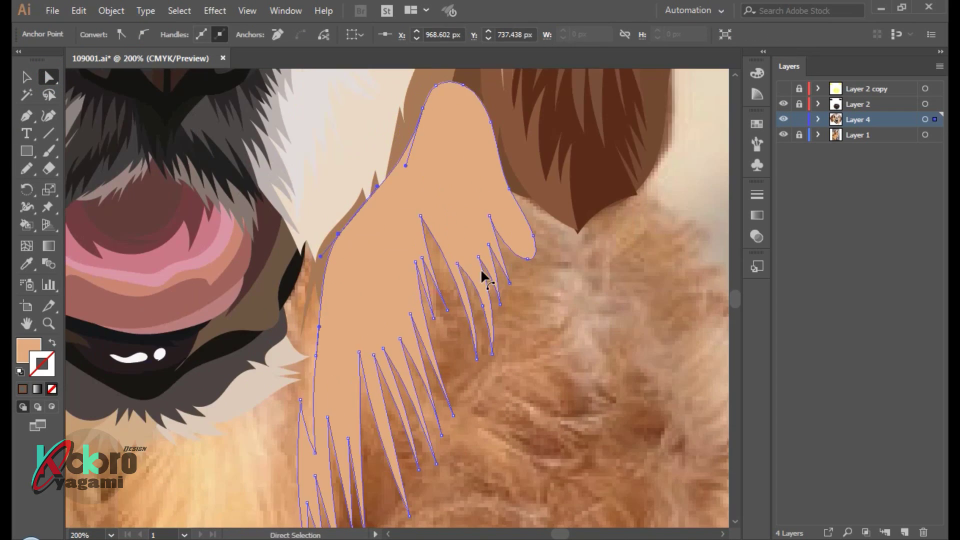
pyautogui.hotkey('ctrl', 'shift', 'a')
pyautogui.scroll(-3, 631, 370)
# Begin a zigzag fur outline running from the chin into the chest
pyautogui.press('n')
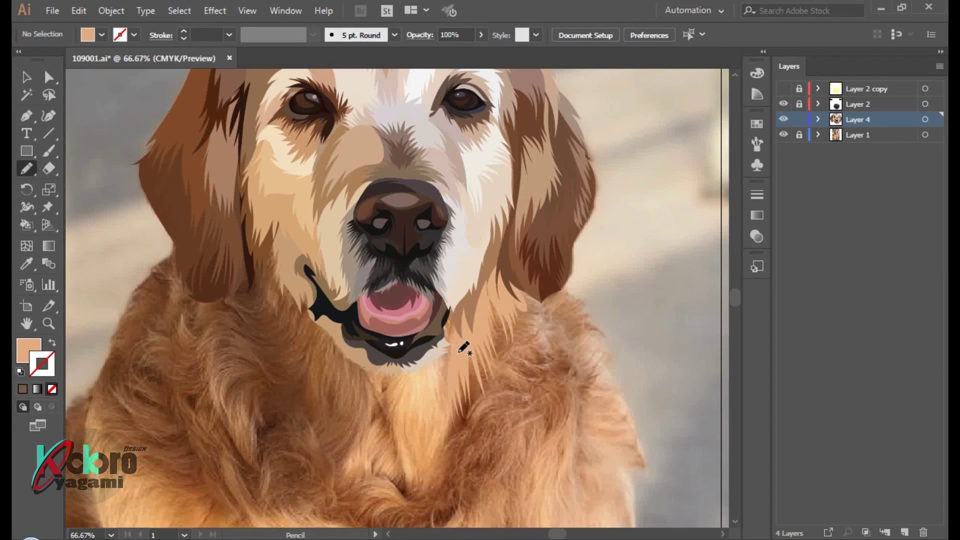
pyautogui.scroll(1, 457, 343)
pyautogui.scroll(1, 420, 264)
pyautogui.moveTo(404, 244); pyautogui.dragTo(467, 237)
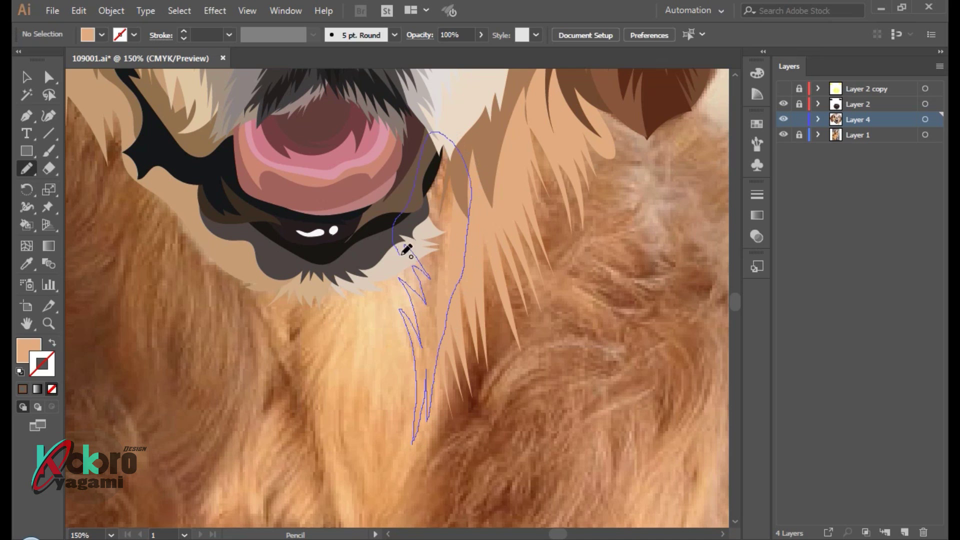
# Fill the chin-to-chest fur shape with sampled tan and deselect it
pyautogui.press('i')
pyautogui.click(456, 189)
pyautogui.hotkey('ctrl', 'shift', 'a')
pyautogui.scroll(-3, 368, 313)
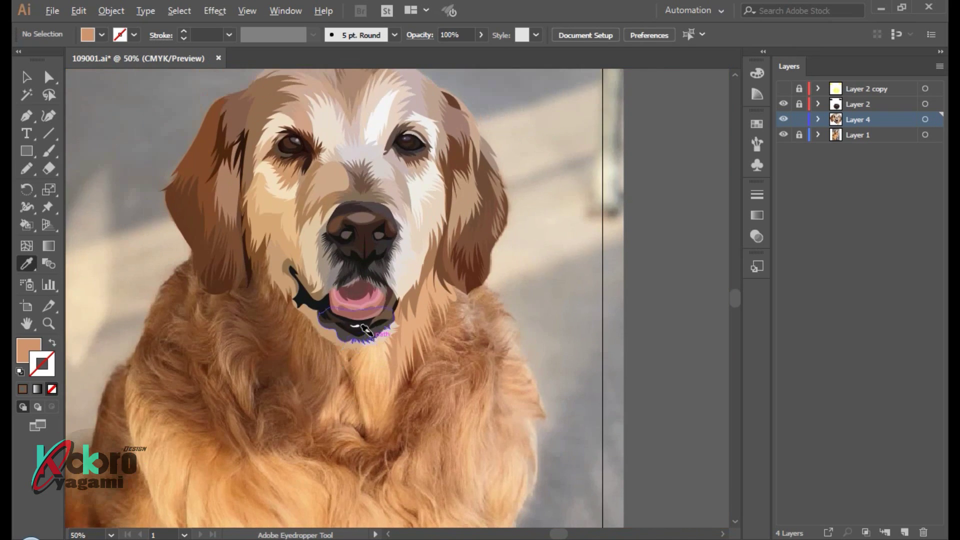
pyautogui.scroll(3, 364, 330)
# Draw fur strands hanging down from below the chin and fill them light beige
pyautogui.press('n')
pyautogui.moveTo(353, 240); pyautogui.dragTo(356, 237)
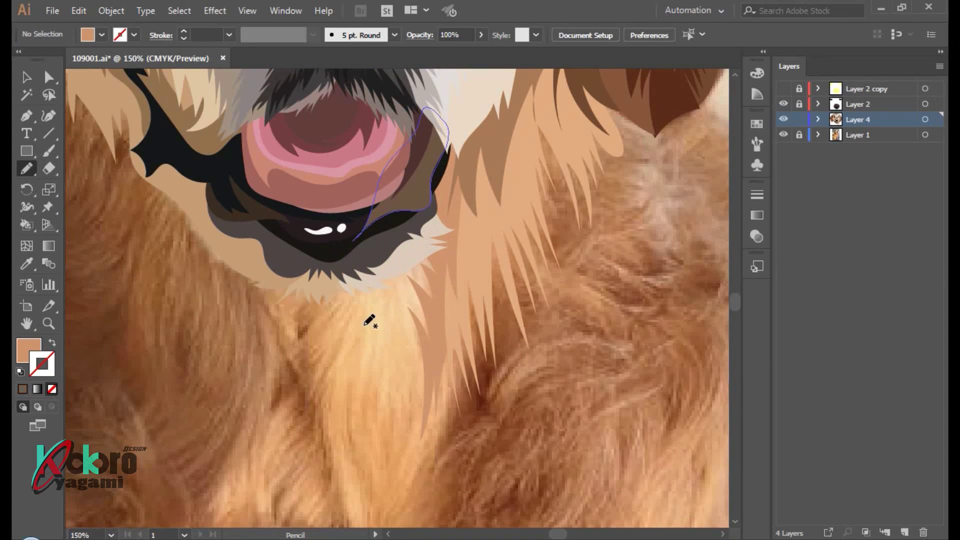
pyautogui.moveTo(356, 271); pyautogui.dragTo(369, 374)
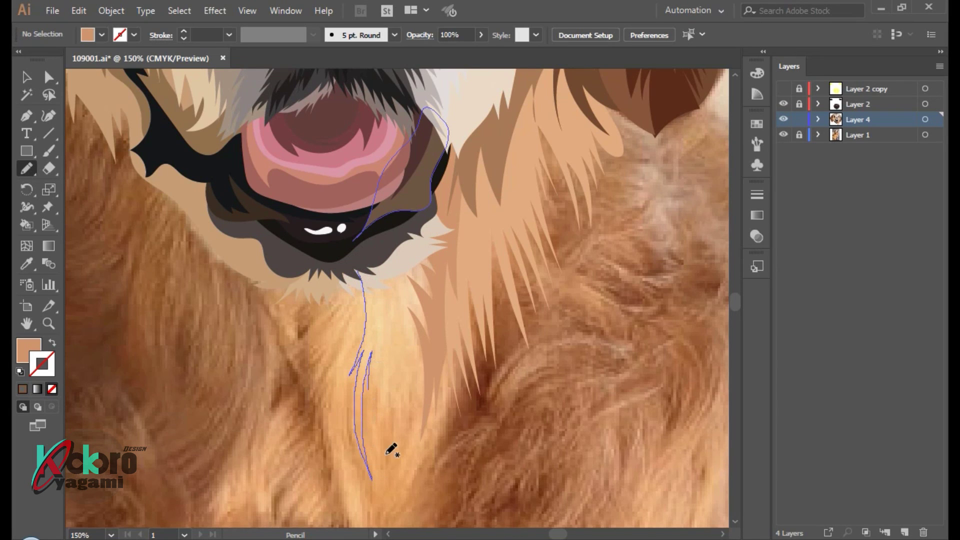
pyautogui.moveTo(385, 454)
pyautogui.mouseDown()
pyautogui.moveTo(389, 502)
pyautogui.moveTo(370, 268)
pyautogui.mouseUp()
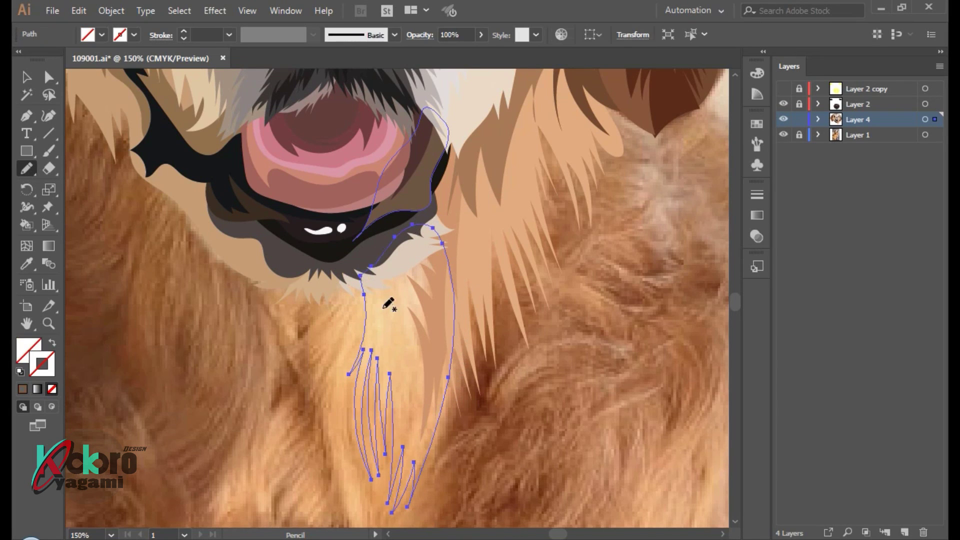
pyautogui.press('i')
pyautogui.click(408, 318)
pyautogui.press('Delete')
pyautogui.scroll(2, 328, 321)
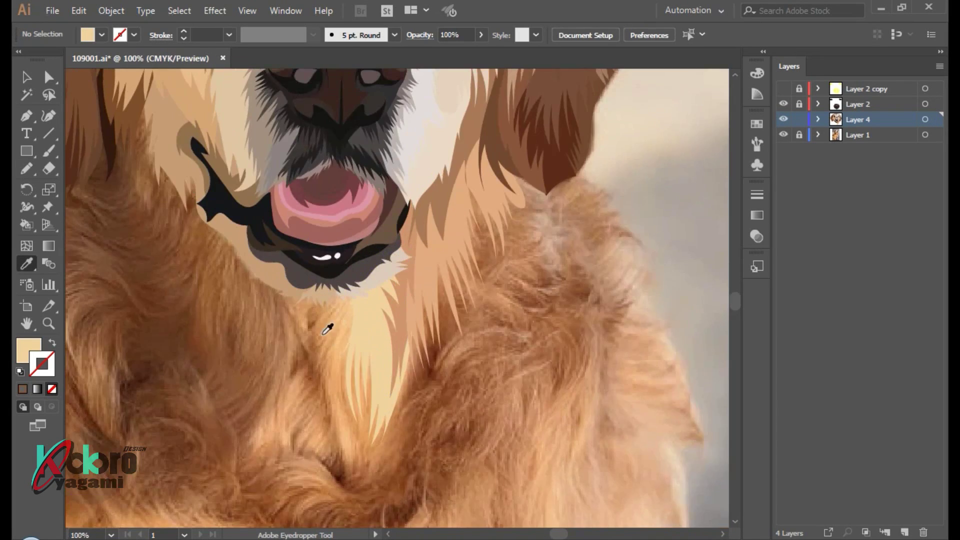
pyautogui.scroll(-3, 328, 322)
# Add a beige fur strand below the chin, closed beside the beard
pyautogui.press('n')
pyautogui.moveTo(350, 232)
pyautogui.mouseDown()
pyautogui.moveTo(374, 200)
pyautogui.moveTo(375, 274)
pyautogui.mouseUp()
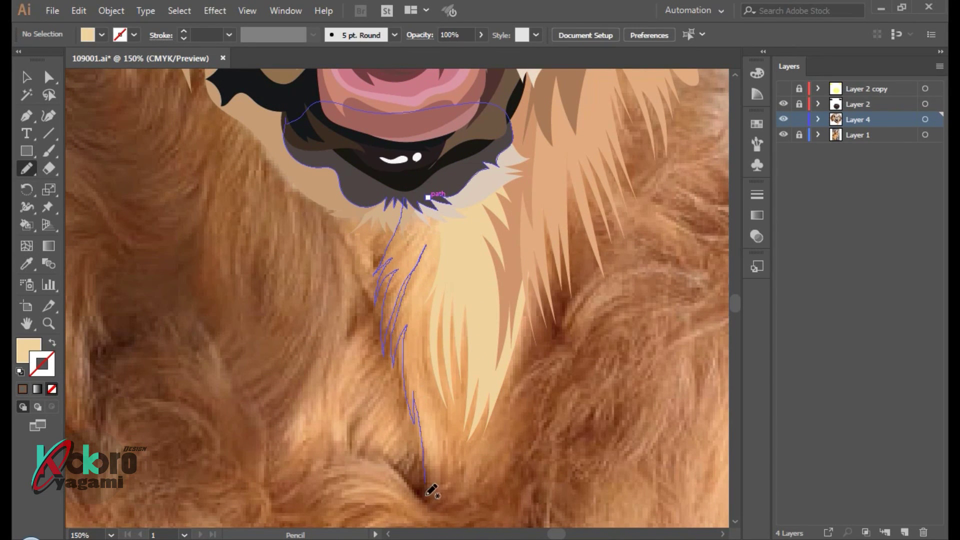
pyautogui.moveTo(408, 191); pyautogui.dragTo(425, 196)
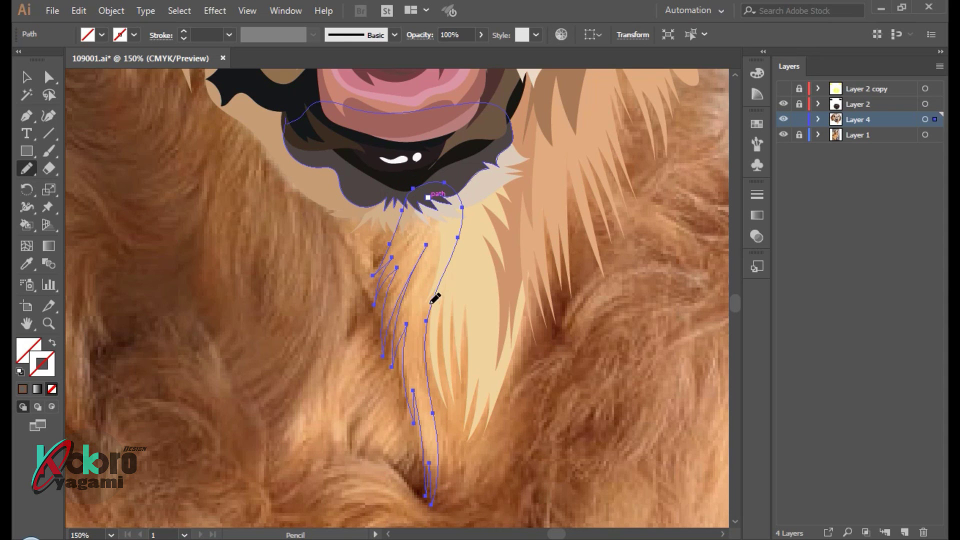
pyautogui.press('i')
pyautogui.click(418, 300)
pyautogui.keyDown('ctrl'); pyautogui.click(317, 332); pyautogui.keyUp('ctrl')
pyautogui.hotkey('ctrl', '-')
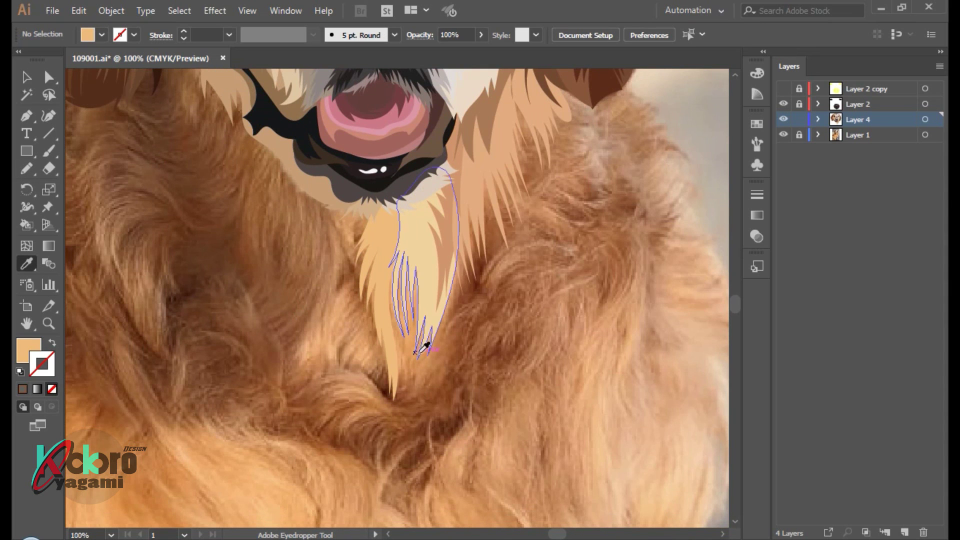
# Draw spiky fur strands beside the beard tip, undoing two stray strokes
pyautogui.press('n')
pyautogui.moveTo(413, 348); pyautogui.dragTo(428, 343)
pyautogui.hotkey('ctrl', '+')
pyautogui.moveTo(435, 204); pyautogui.dragTo(475, 241)
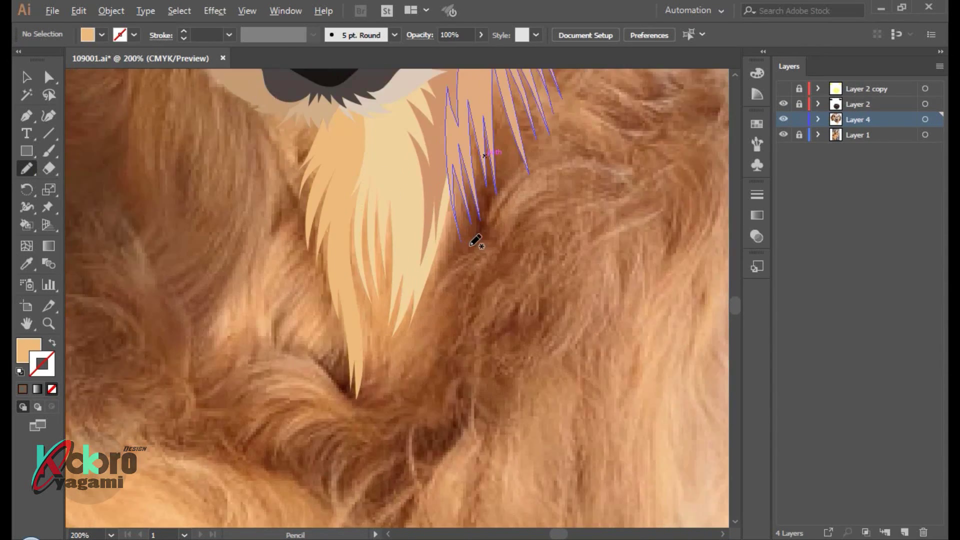
pyautogui.scroll(-3, 473, 248)
pyautogui.scroll(4, 350, 260)
pyautogui.moveTo(307, 280)
pyautogui.mouseDown()
pyautogui.moveTo(344, 413)
pyautogui.moveTo(453, 280)
pyautogui.moveTo(368, 414)
pyautogui.mouseUp()
pyautogui.hotkey('ctrl', 'z')
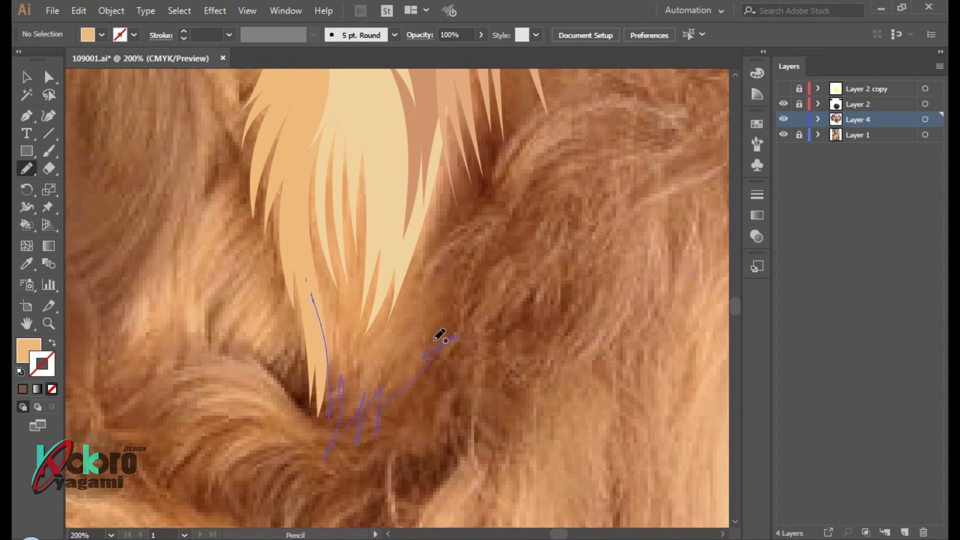
pyautogui.moveTo(457, 169); pyautogui.dragTo(313, 300)
pyautogui.hotkey('ctrl', 'a')
pyautogui.hotkey('ctrl', 'z')
# Outline a fur clump down the beard's left side and fill it brown
pyautogui.moveTo(438, 170); pyautogui.dragTo(306, 291)
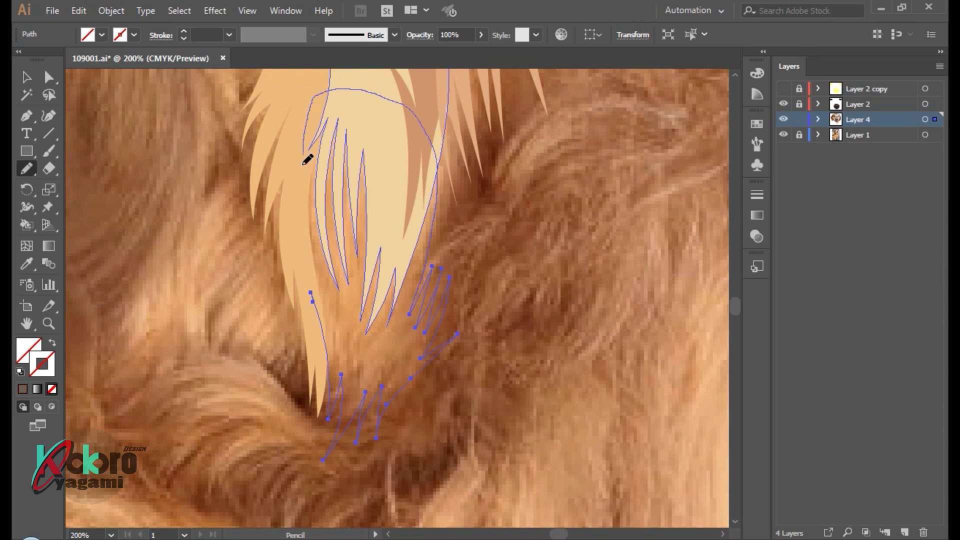
pyautogui.press('i')
pyautogui.click(412, 322)
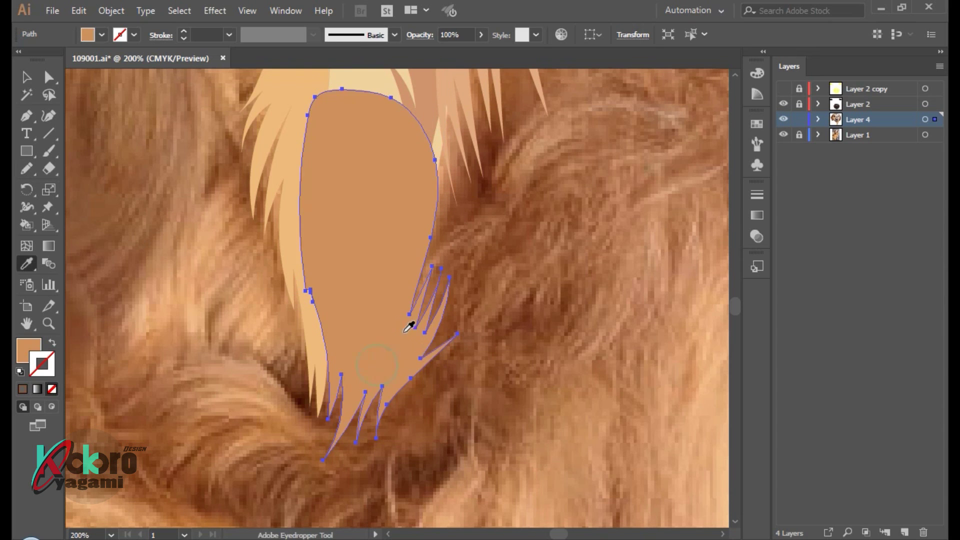
pyautogui.keyDown('ctrl'); pyautogui.click(529, 358); pyautogui.keyUp('ctrl')
pyautogui.hotkey('ctrl', '-')
pyautogui.hotkey('ctrl', '-')
pyautogui.hotkey('ctrl', '-')
pyautogui.scroll(2, 603, 289)
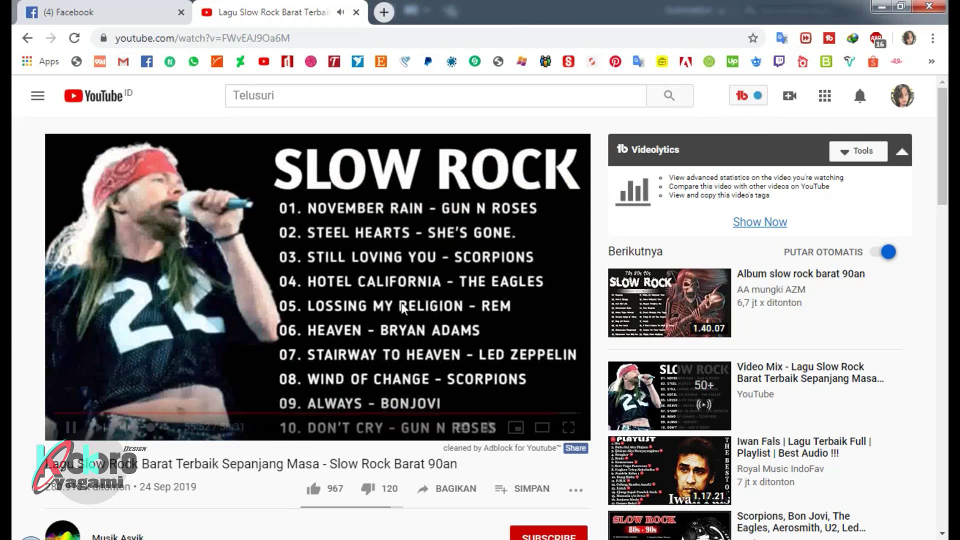
pyautogui.hscroll(3, 588, 243)
pyautogui.scroll(3, 426, 253)
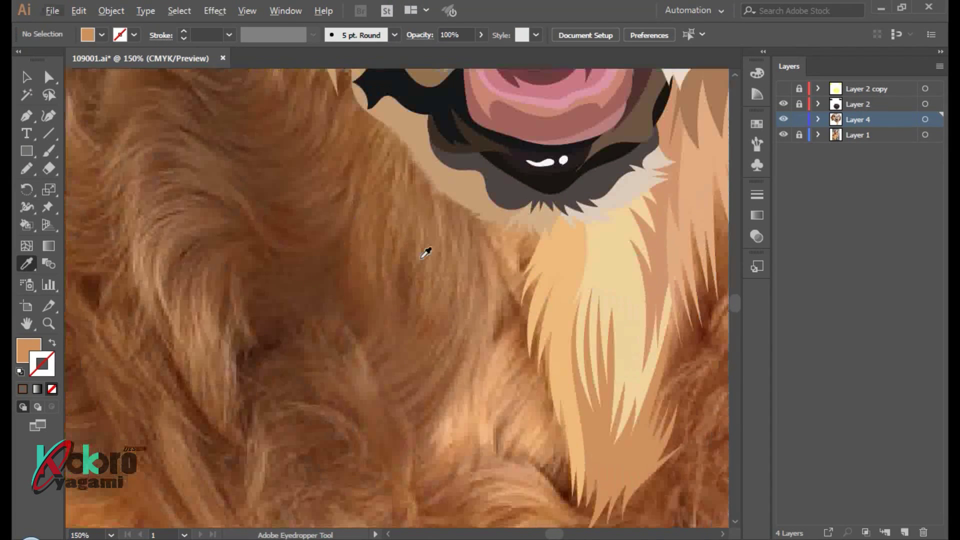
# Add a brown zigzag strand running from the mouth down the chest
pyautogui.press('n')
pyautogui.moveTo(539, 211); pyautogui.dragTo(534, 383)
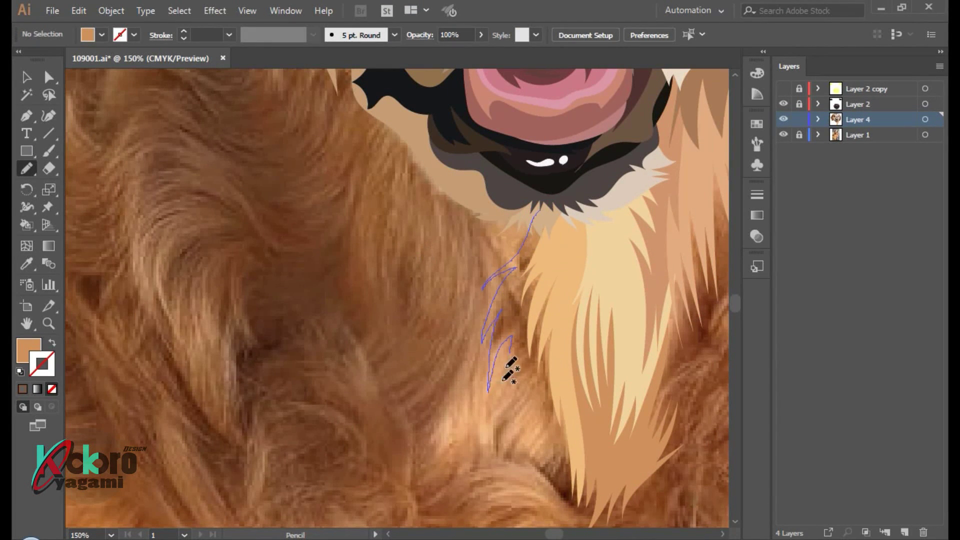
pyautogui.moveTo(549, 453); pyautogui.dragTo(553, 212)
pyautogui.press('i')
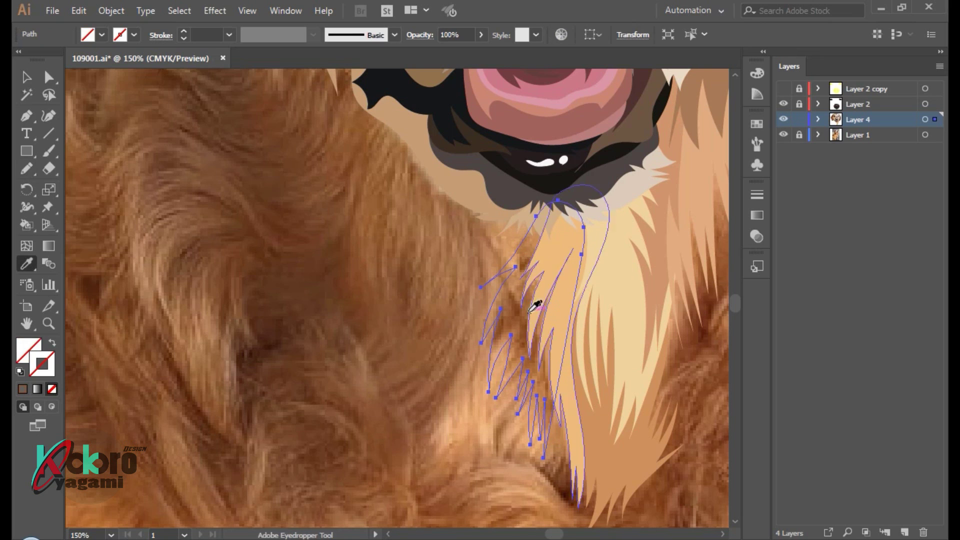
pyautogui.click(536, 304)
pyautogui.hotkey('ctrl', 'shift', 'a')
pyautogui.scroll(-3, 452, 281)
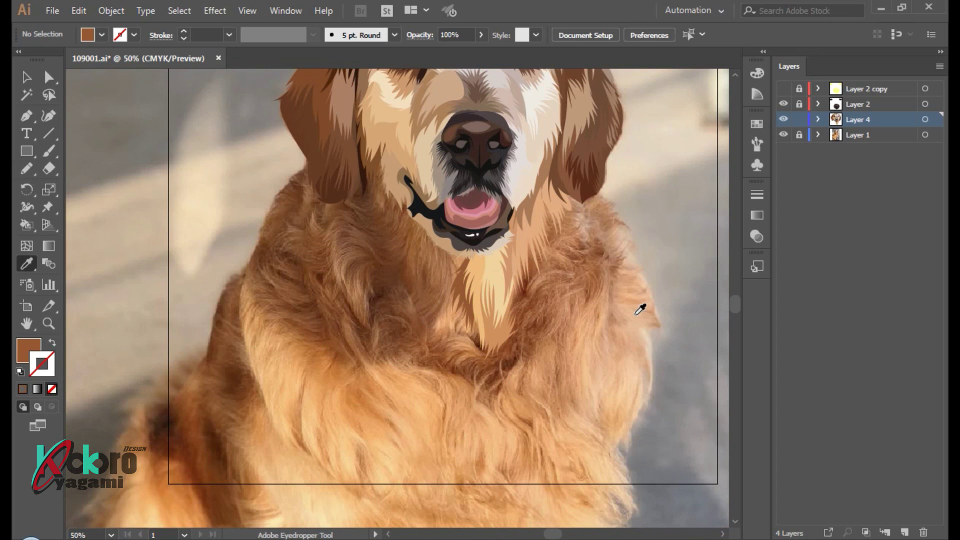
pyautogui.scroll(1, 370, 214)
pyautogui.scroll(2, 450, 301)
# Draw a light tan fur strand down the chest
pyautogui.press('n')
pyautogui.moveTo(449, 156); pyautogui.dragTo(443, 281)
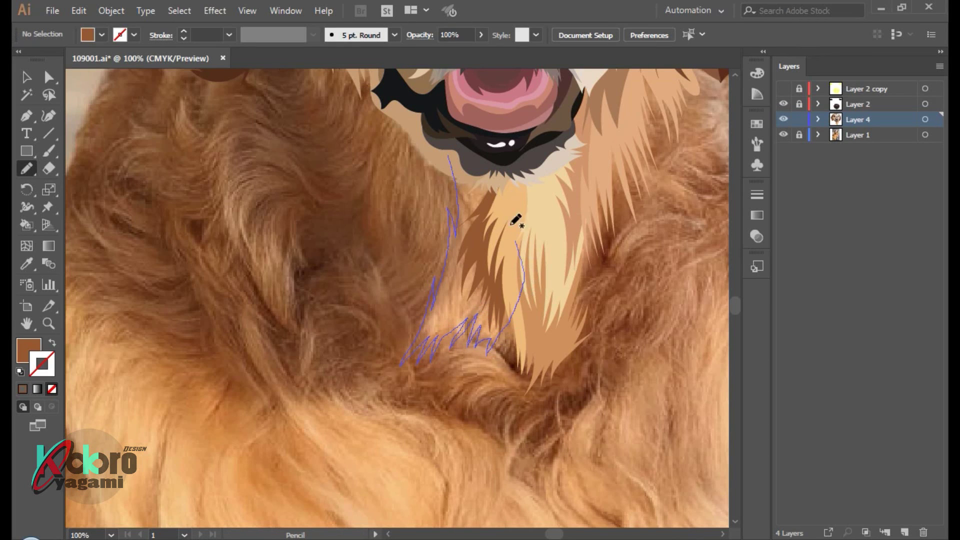
pyautogui.moveTo(455, 161); pyautogui.dragTo(452, 156)
pyautogui.press('i')
pyautogui.click(472, 280)
pyautogui.hotkey('ctrl', 'shift', 'a')
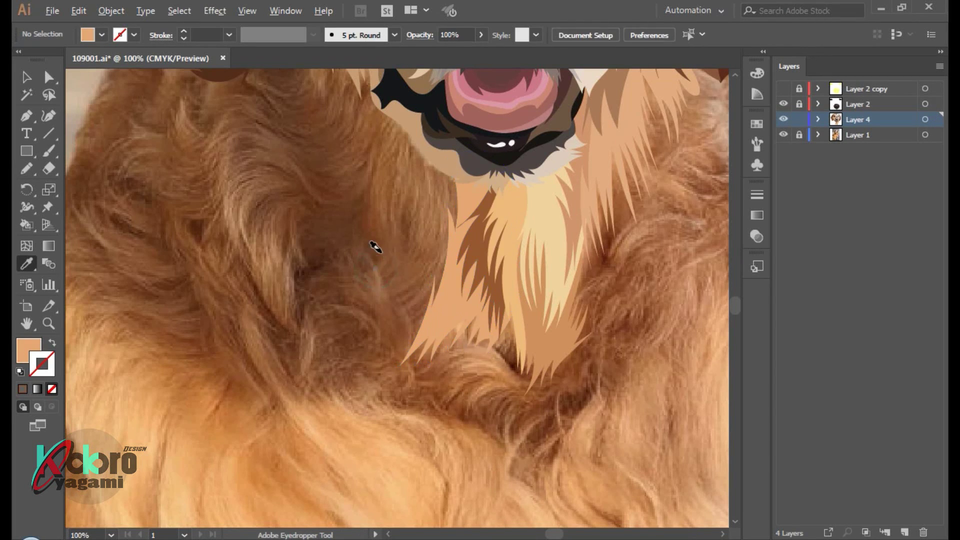
pyautogui.scroll(-2, 360, 246)
pyautogui.scroll(2, 350, 246)
# Add a jagged brown strand from the cheek toward the chest
pyautogui.press('n')
pyautogui.moveTo(301, 236); pyautogui.dragTo(307, 192)
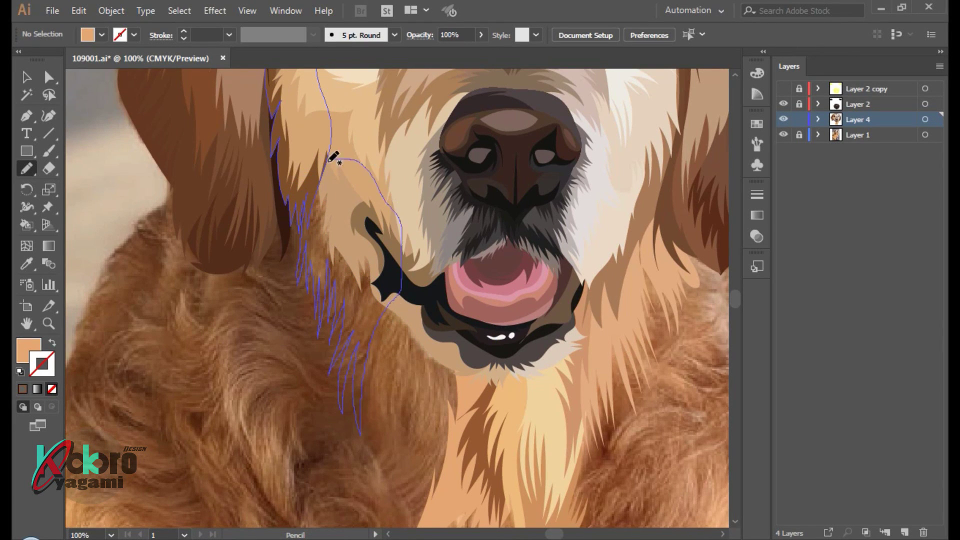
pyautogui.moveTo(350, 154); pyautogui.dragTo(353, 158)
pyautogui.press('i')
pyautogui.click(365, 315)
pyautogui.hotkey('ctrl', 'shift', 'a')
pyautogui.scroll(-3, 407, 354)
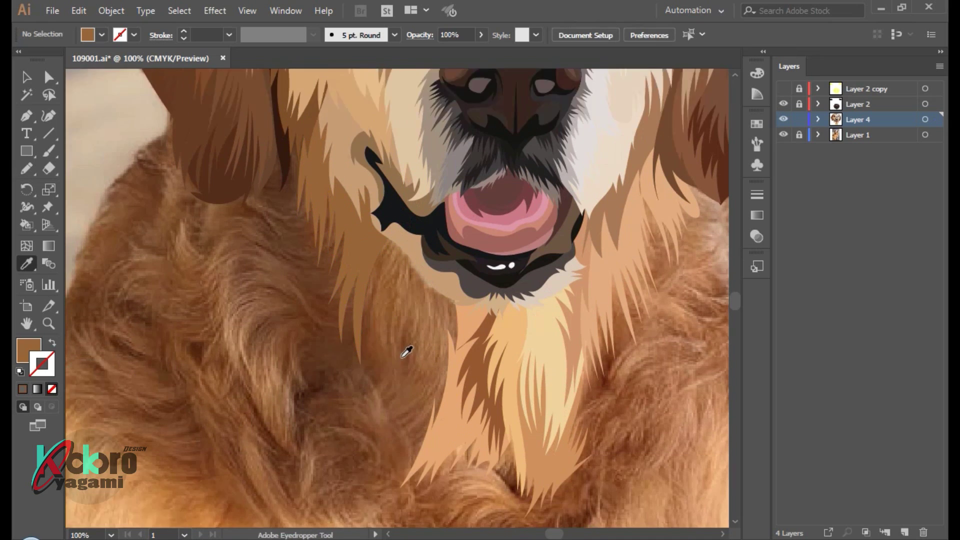
pyautogui.scroll(-2, 407, 354)
# Draw a brown hair strand to the left of the mouth
pyautogui.press('n')
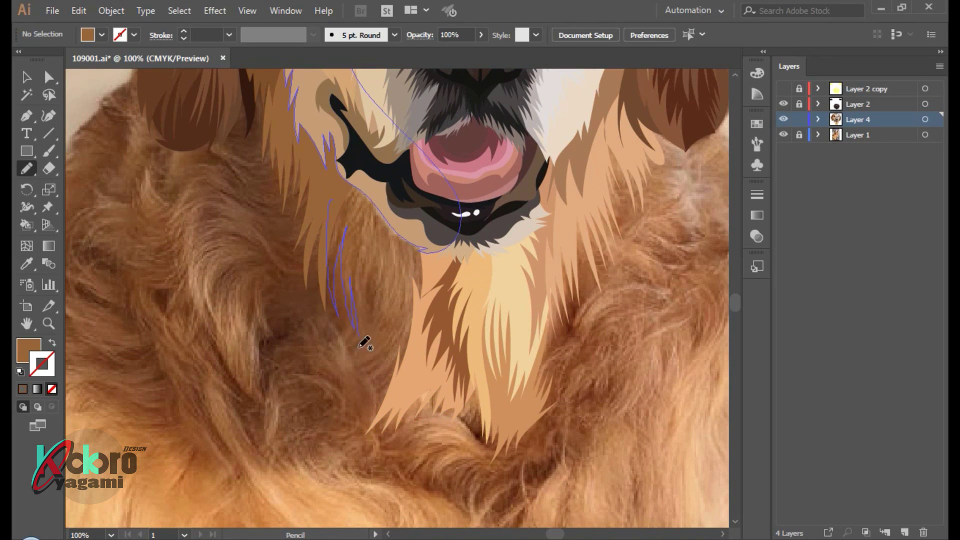
pyautogui.moveTo(391, 307); pyautogui.dragTo(395, 276)
pyautogui.moveTo(407, 242); pyautogui.dragTo(385, 161)
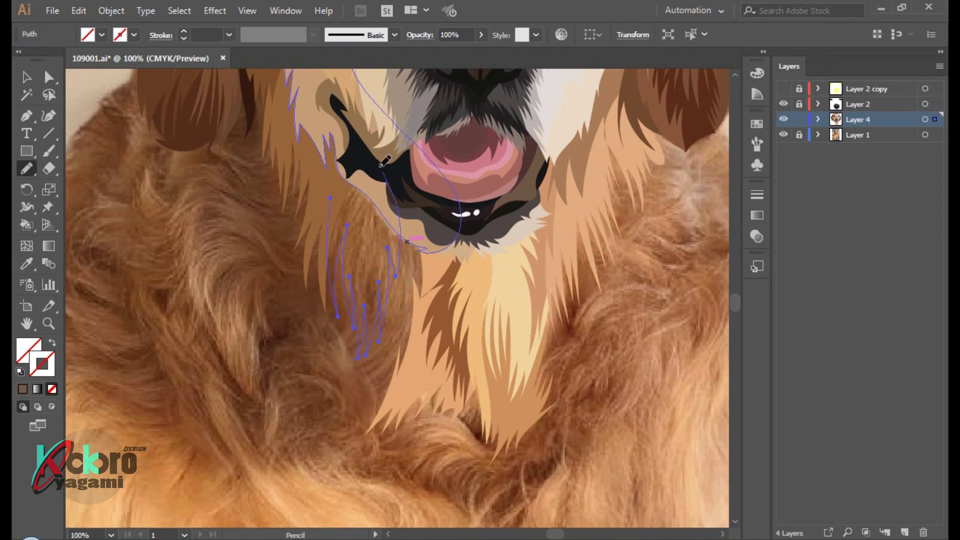
pyautogui.press('i')
pyautogui.click(368, 257)
pyautogui.hotkey('ctrl', 'shift', 'a')
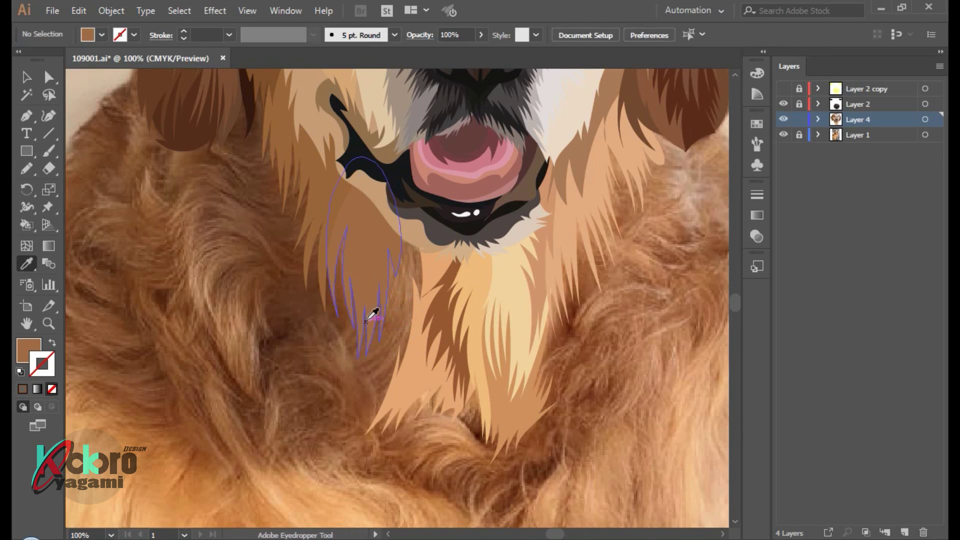
# Add a brown hair strand below the mouth's left corner
pyautogui.press('n')
pyautogui.moveTo(332, 378); pyautogui.dragTo(357, 346)
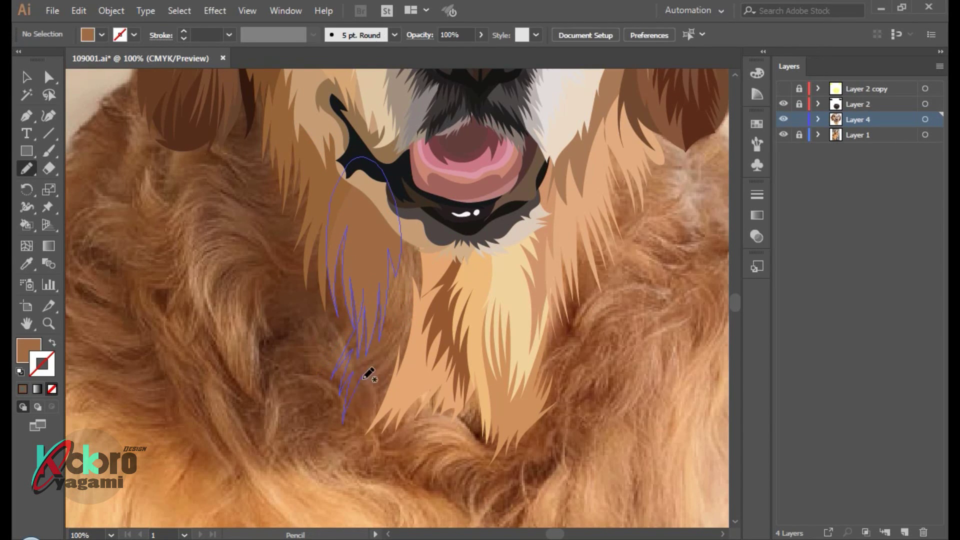
pyautogui.press('i')
pyautogui.click(397, 326)
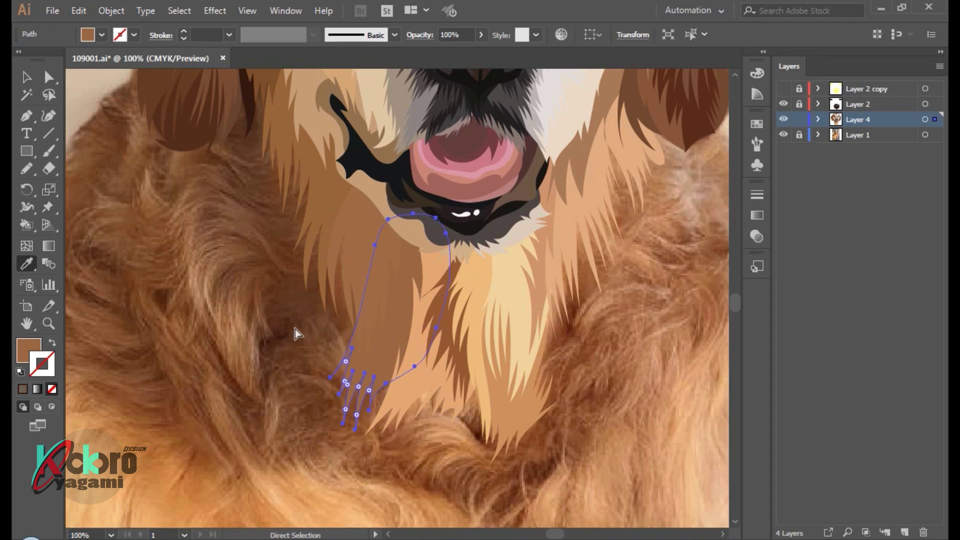
pyautogui.hotkey('ctrl', 'shift', 'a')
# Pick a new brown fill colour for a chest strand and zoom out to view the whole dog
pyautogui.hotkey('ctrl', '-')
pyautogui.click(399, 317)
pyautogui.doubleClick(28, 350)
pyautogui.click(388, 236)
pyautogui.press('Return')
pyautogui.hotkey('ctrl', '-')
pyautogui.hotkey('ctrl', '-')
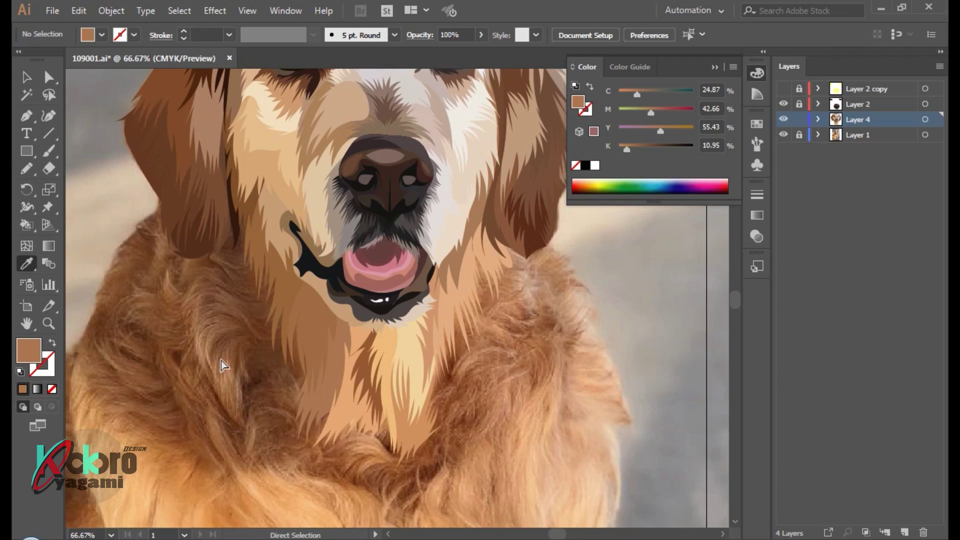
# Trace a dark fur shape below the left ear and fill it with brown sampled from the photo
pyautogui.hotkey('ctrl', '+')
pyautogui.hotkey('ctrl', '+')
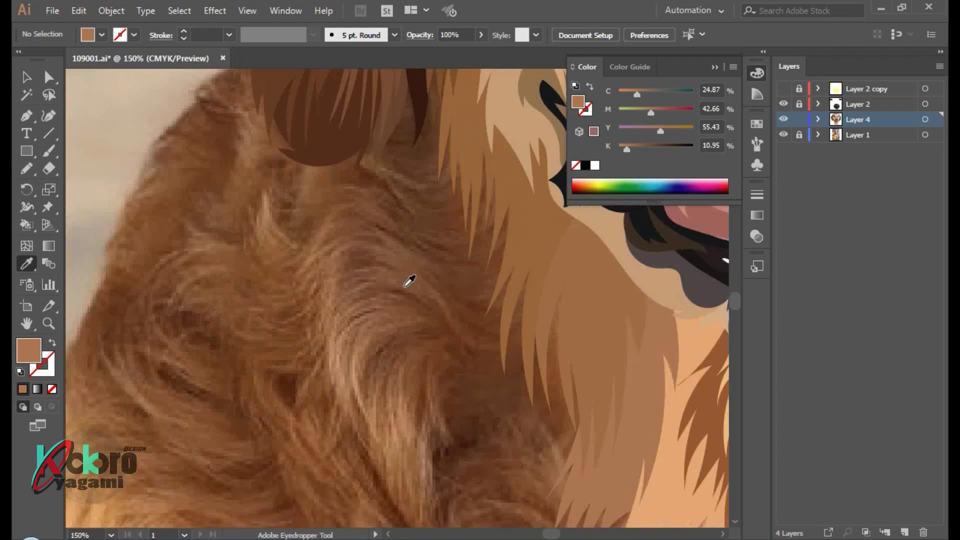
pyautogui.scroll(3, 418, 279)
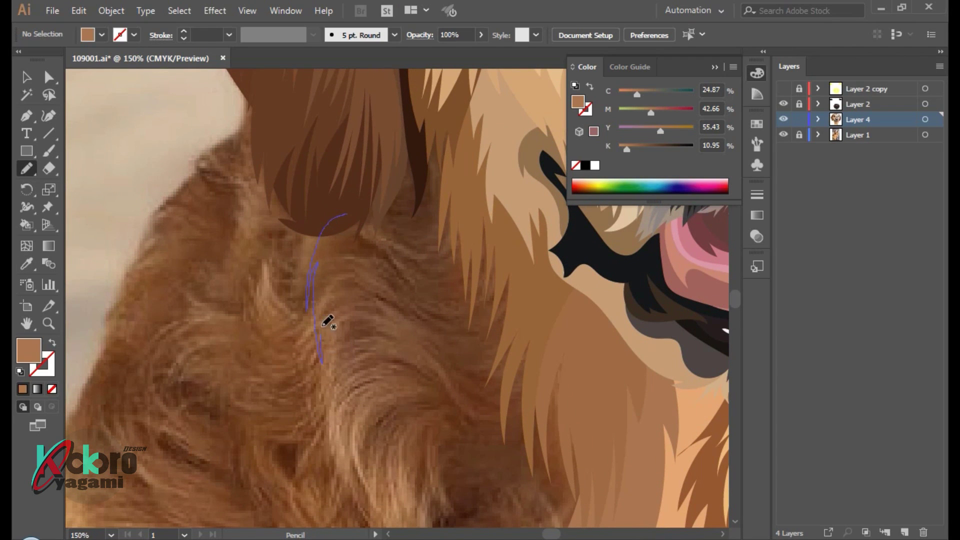
pyautogui.moveTo(349, 211); pyautogui.dragTo(441, 172)
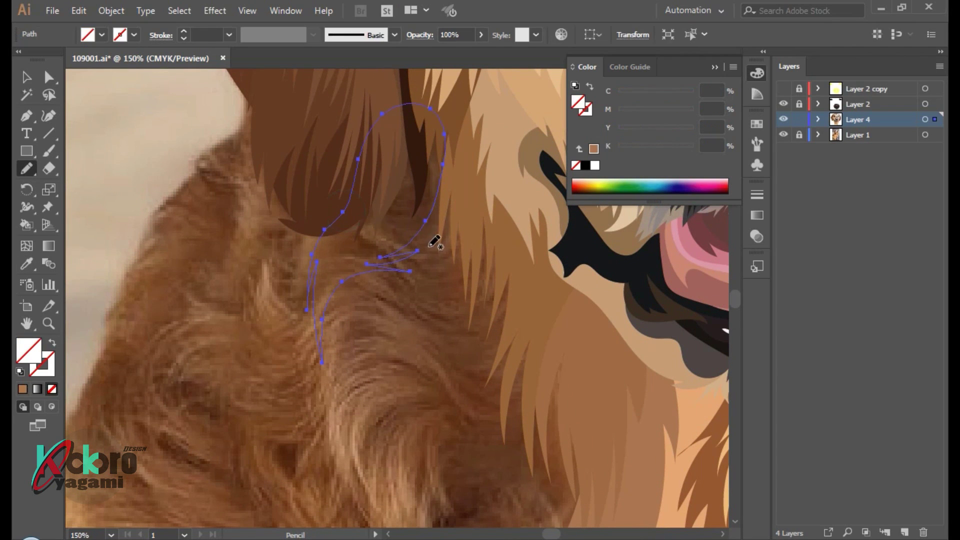
pyautogui.press('i')
pyautogui.click(400, 214)
pyautogui.press('a')
pyautogui.click(445, 365)
pyautogui.scroll(-1, 444, 359)
# Draw dark brown hair strands below the ear and send them back behind the lighter fur
pyautogui.press('n')
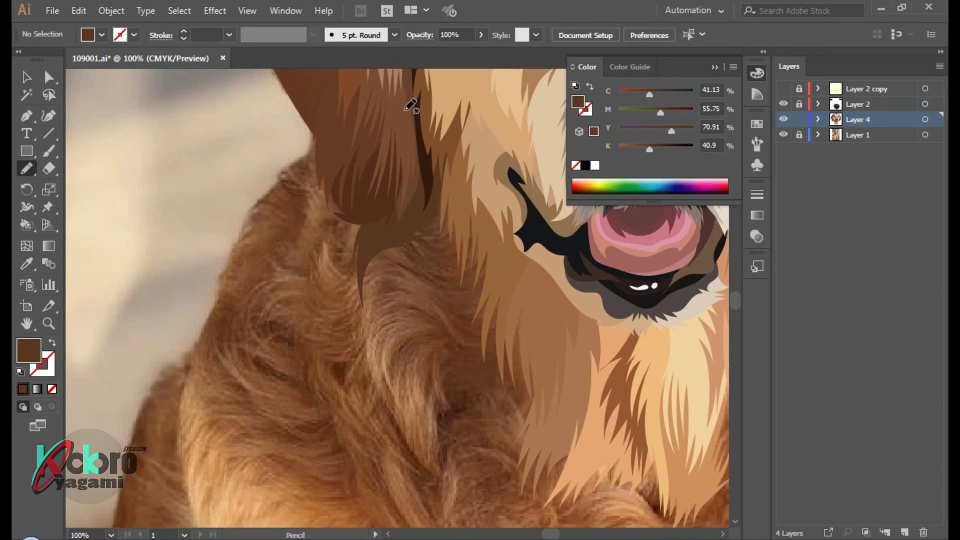
pyautogui.moveTo(396, 335); pyautogui.dragTo(367, 355)
pyautogui.moveTo(431, 343)
pyautogui.mouseDown()
pyautogui.moveTo(418, 417)
pyautogui.moveTo(459, 371)
pyautogui.moveTo(442, 307)
pyautogui.mouseUp()
pyautogui.click(468, 339)
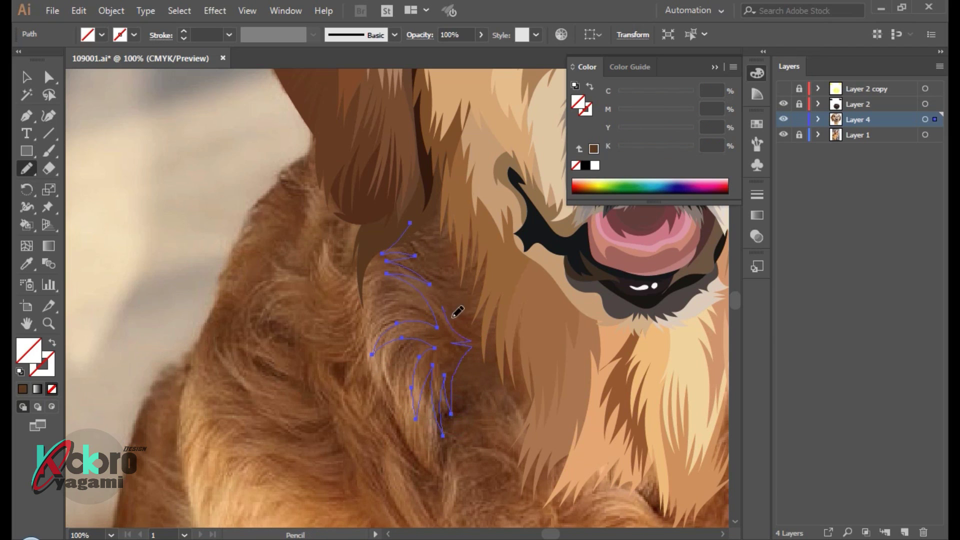
pyautogui.press('i')
pyautogui.click(487, 295)
pyautogui.hotkey('ctrl', '[')
pyautogui.keyDown('ctrl'); pyautogui.click(323, 306); pyautogui.keyUp('ctrl')
pyautogui.scroll(-3, 338, 273)
pyautogui.scroll(3, 485, 263)
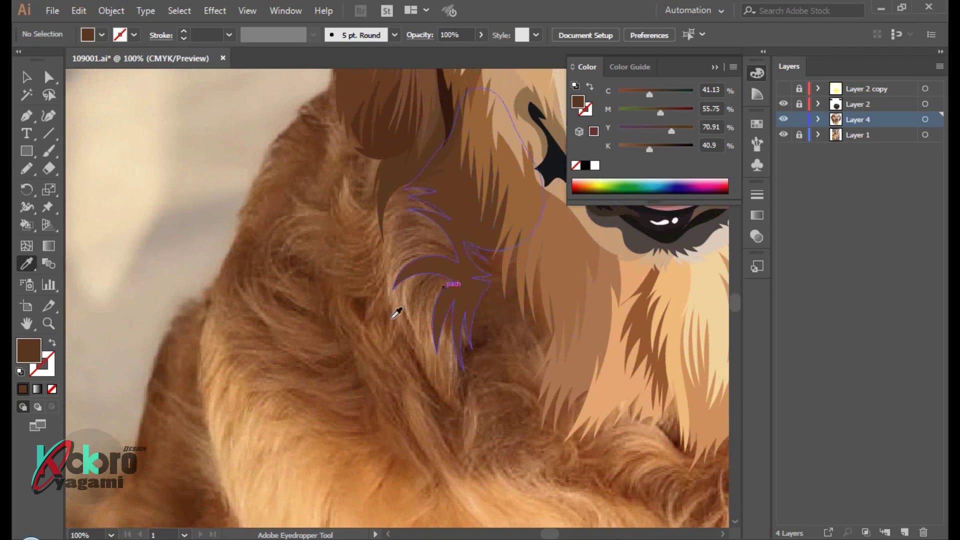
# Add a lighter brown strand running down the shoulder fur
pyautogui.press('n')
pyautogui.moveTo(403, 171)
pyautogui.mouseDown()
pyautogui.moveTo(392, 261)
pyautogui.moveTo(402, 327)
pyautogui.mouseUp()
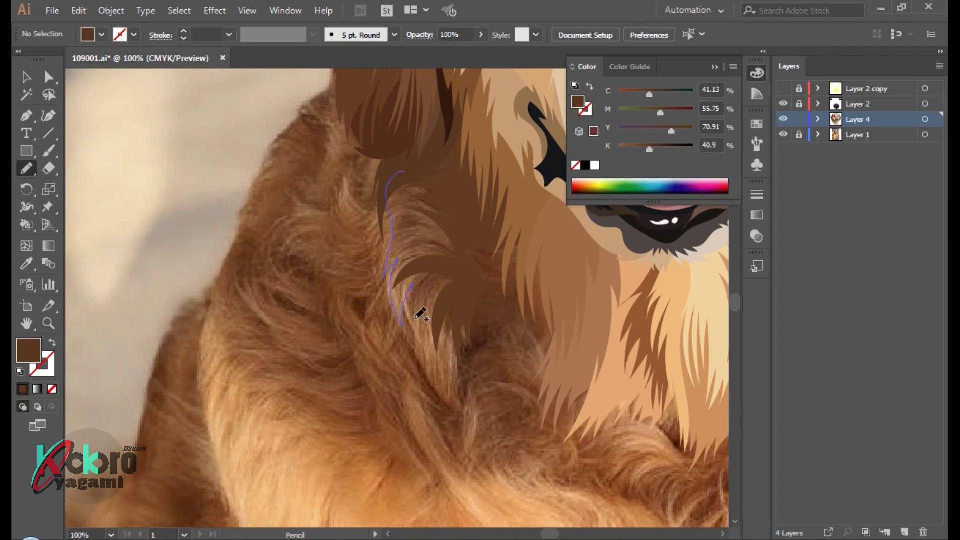
pyautogui.moveTo(461, 237); pyautogui.dragTo(400, 175)
pyautogui.press('i')
pyautogui.click(391, 245)
pyautogui.hscroll(3, 331, 242)
pyautogui.scroll(-3, 331, 243)
# Draw another dark brown fur shape on the neck and zoom out to check it
pyautogui.press('n')
pyautogui.moveTo(350, 243); pyautogui.dragTo(370, 295)
pyautogui.moveTo(373, 140); pyautogui.dragTo(375, 143)
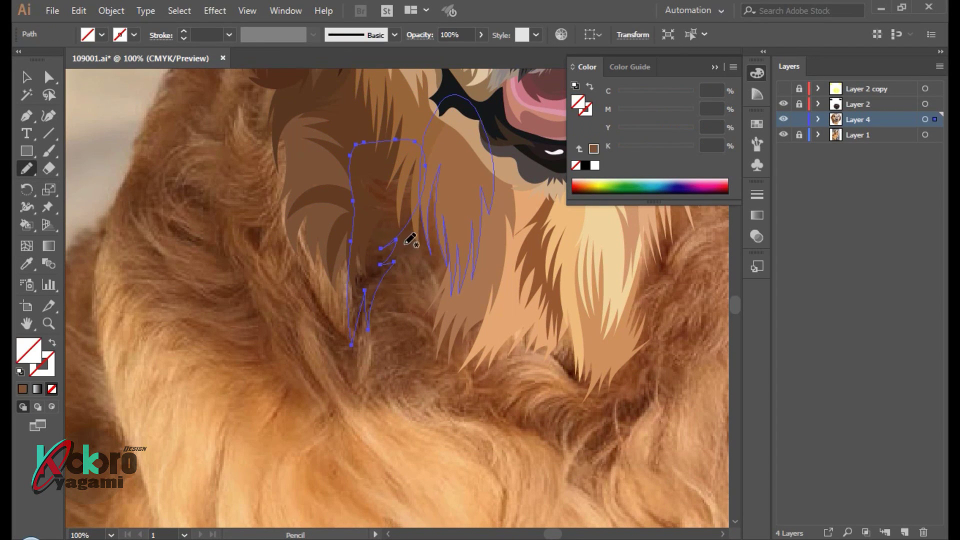
pyautogui.press('i')
pyautogui.click(375, 253)
pyautogui.hotkey('ctrl', 'shift', 'a')
pyautogui.hotkey('ctrl', '-')
pyautogui.hotkey('ctrl', '-')
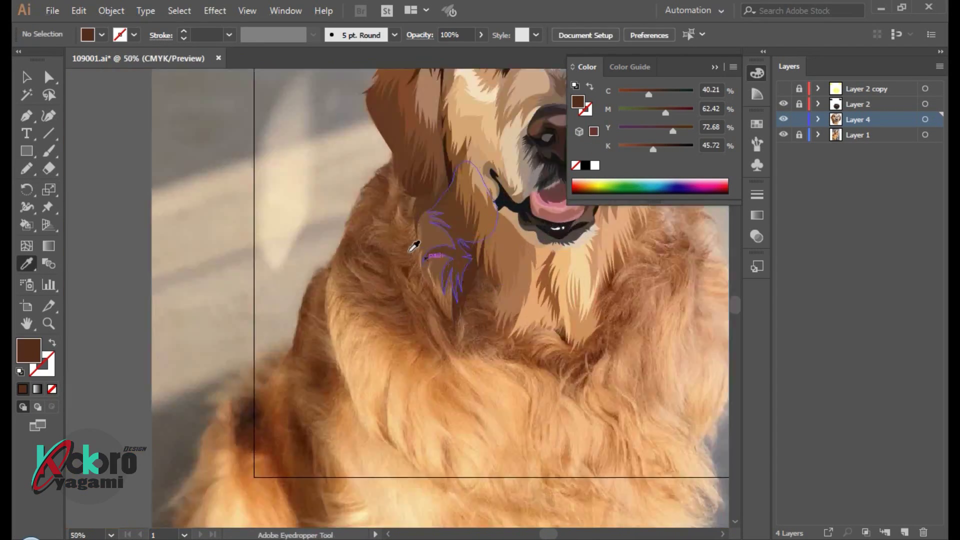
pyautogui.hotkey('ctrl', '+')
pyautogui.hotkey('ctrl', '+')
pyautogui.hotkey('ctrl', '+')
pyautogui.hotkey('ctrl', '-')
pyautogui.scroll(-1, 423, 251)
# Outline the neck fur below the ear with jagged tips and fill it brown
pyautogui.press('n')
pyautogui.moveTo(388, 155); pyautogui.dragTo(365, 212)
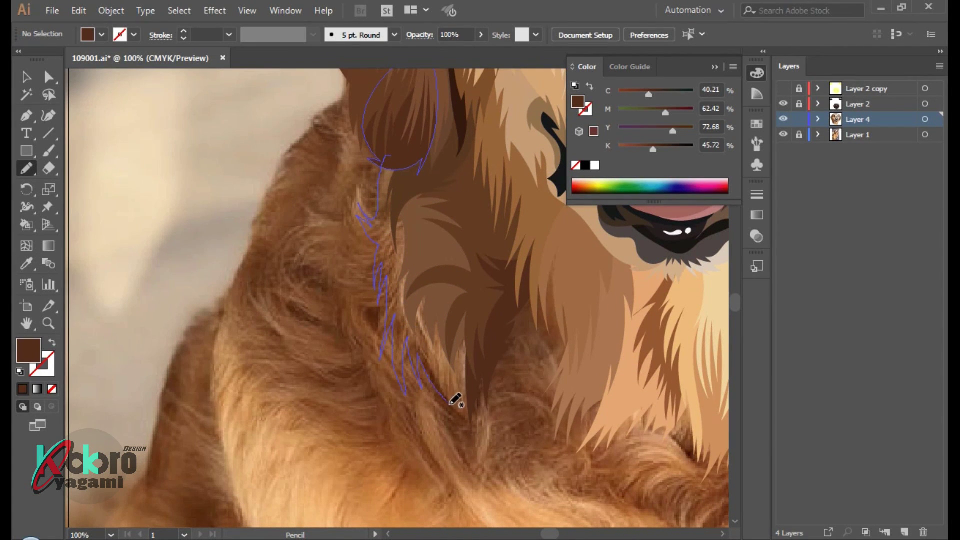
pyautogui.moveTo(450, 403); pyautogui.dragTo(482, 346)
pyautogui.press('i')
pyautogui.click(429, 256)
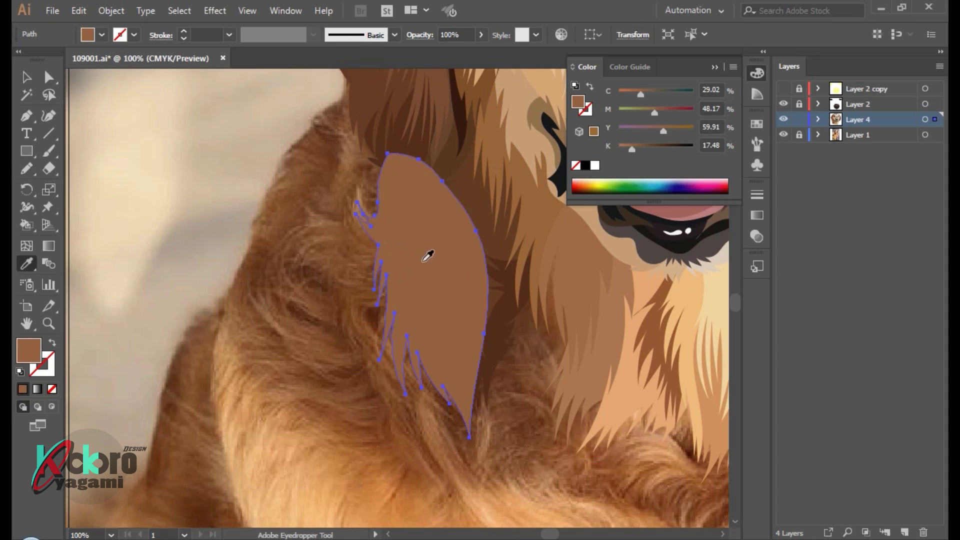
pyautogui.keyDown('ctrl'); pyautogui.click(338, 370); pyautogui.keyUp('ctrl')
pyautogui.hotkey('ctrl', '-')
pyautogui.hotkey('ctrl', '-')
pyautogui.hotkey('ctrl', '-')
pyautogui.scroll(2, 350, 340)
pyautogui.scroll(3, 392, 369)
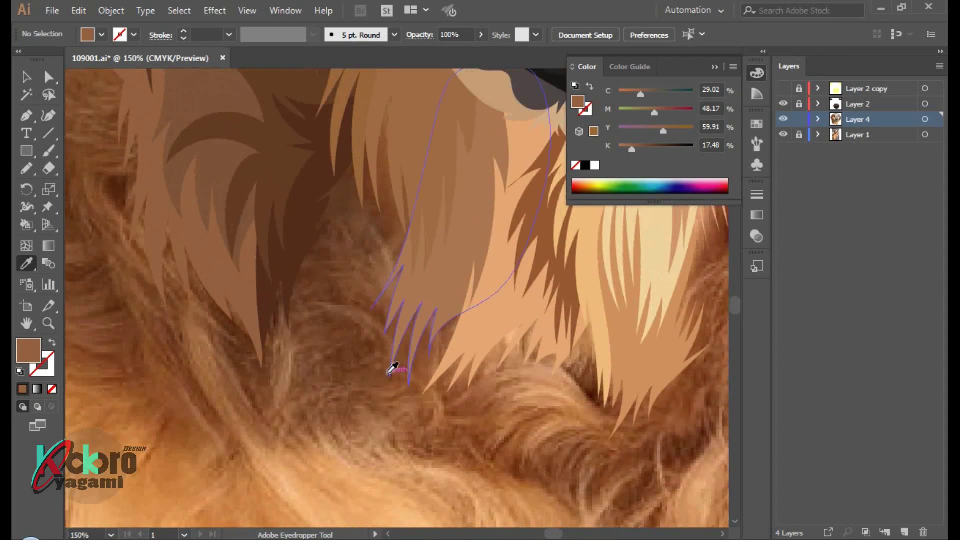
pyautogui.scroll(-3, 279, 311)
pyautogui.scroll(2, 443, 251)
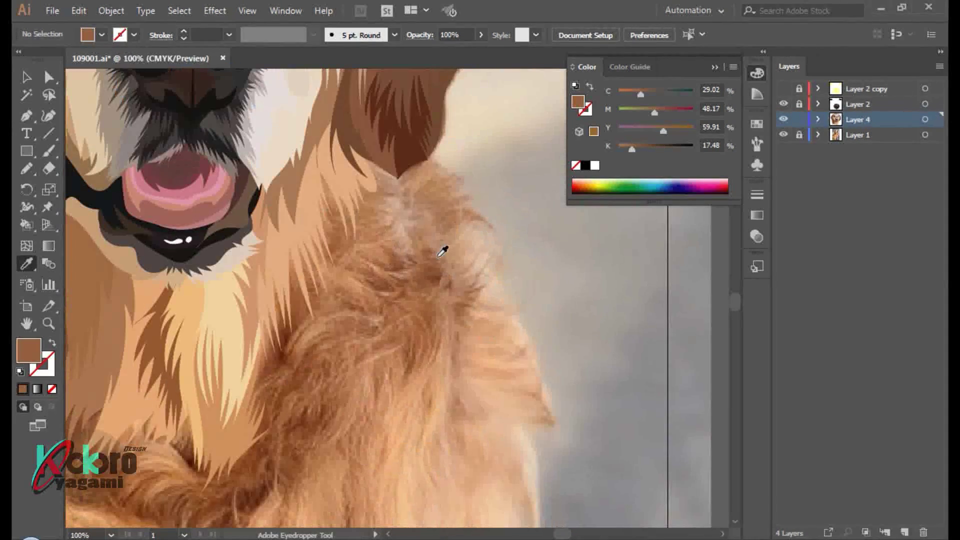
# Draw a jagged fur shape along the neck under the right ear, filled from the photo
pyautogui.press('n')
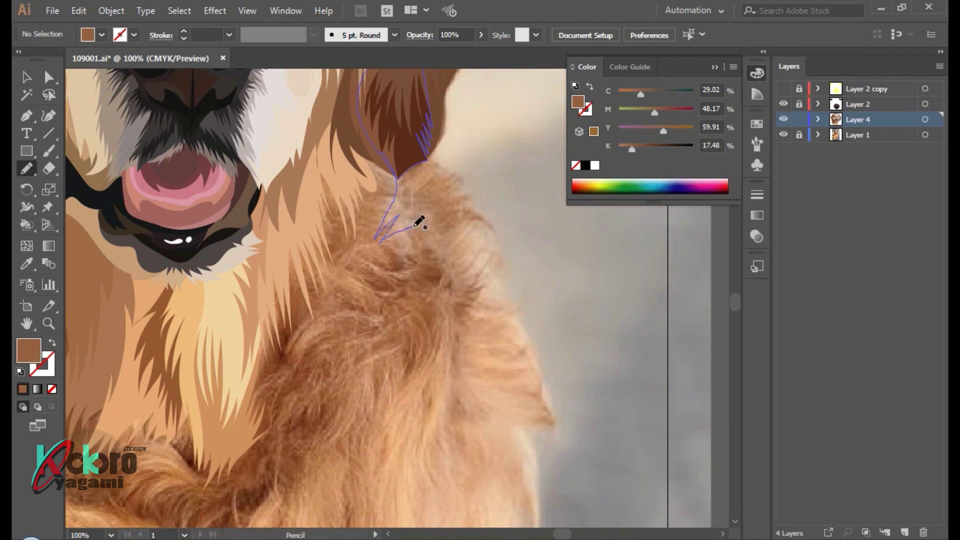
pyautogui.moveTo(407, 231)
pyautogui.mouseDown()
pyautogui.moveTo(379, 236)
pyautogui.moveTo(388, 285)
pyautogui.mouseUp()
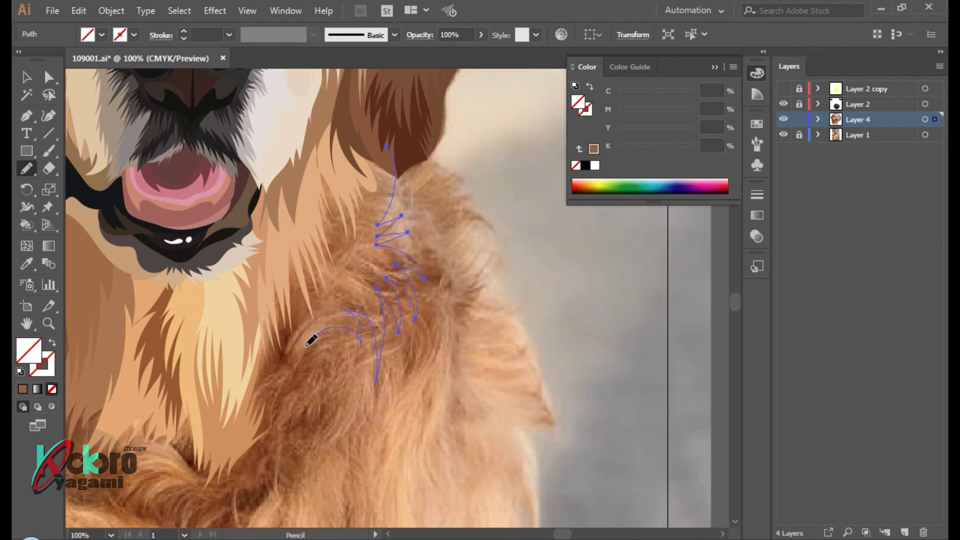
pyautogui.moveTo(320, 344); pyautogui.dragTo(280, 273)
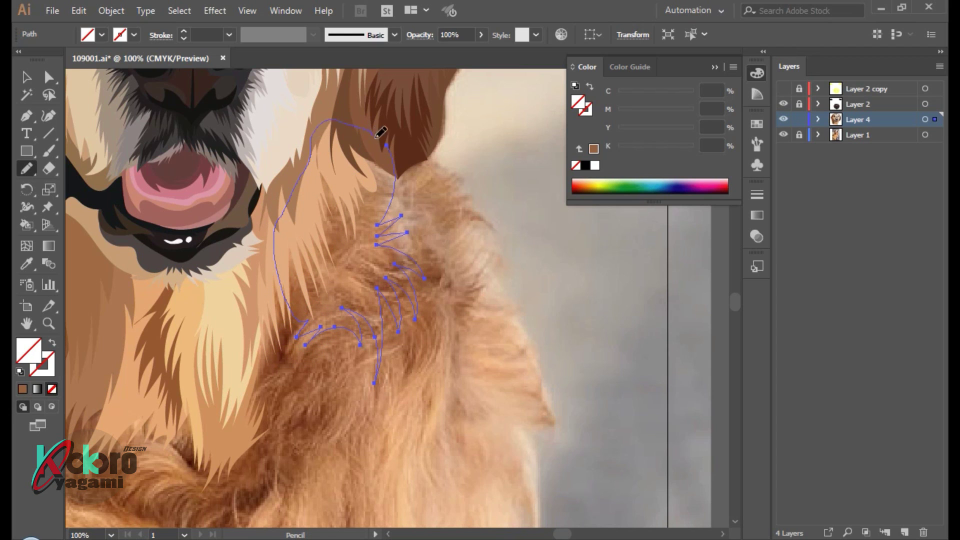
pyautogui.press('i')
pyautogui.click(375, 263)
pyautogui.hotkey('ctrl', 'shift', 'a')
pyautogui.hotkey('ctrl', '-')
pyautogui.hotkey('ctrl', '-')
pyautogui.hotkey('ctrl', '-')
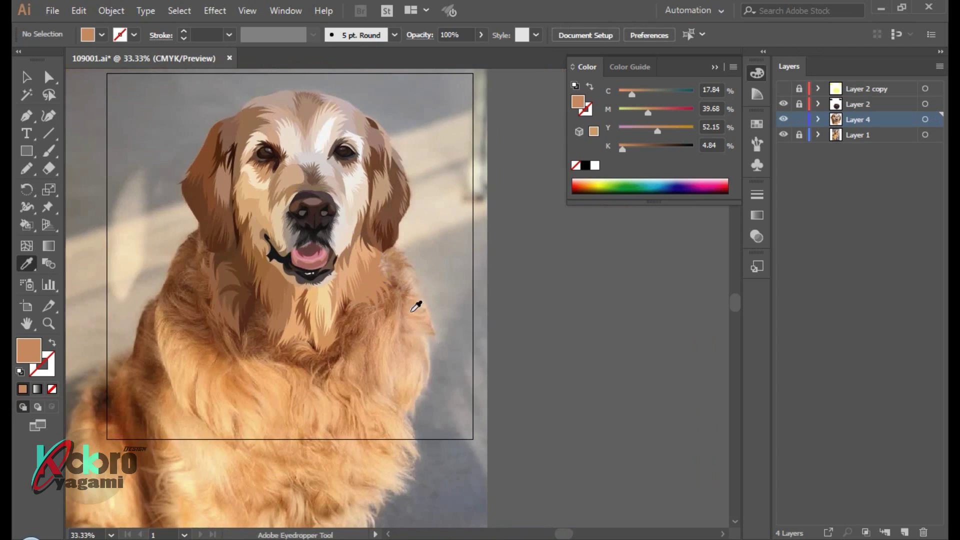
pyautogui.hotkey('ctrl', '+')
pyautogui.hotkey('ctrl', '+')
pyautogui.hscroll(-2, 345, 214)
# Outline jagged dark brown fur on the left chest up toward the muzzle
pyautogui.press('n')
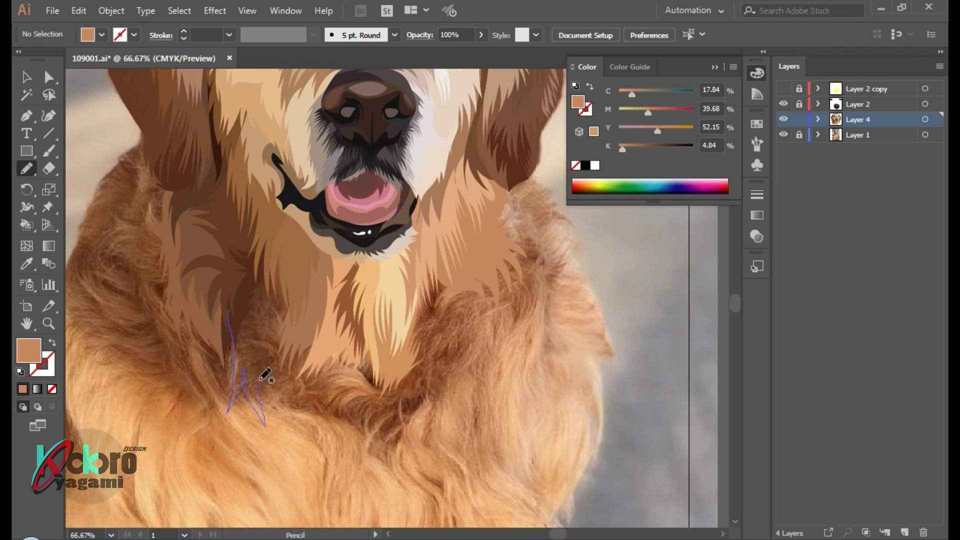
pyautogui.moveTo(227, 310); pyautogui.dragTo(350, 443)
pyautogui.scroll(1, 330, 395)
pyautogui.scroll(1, 350, 413)
pyautogui.moveTo(330, 311); pyautogui.dragTo(257, 95)
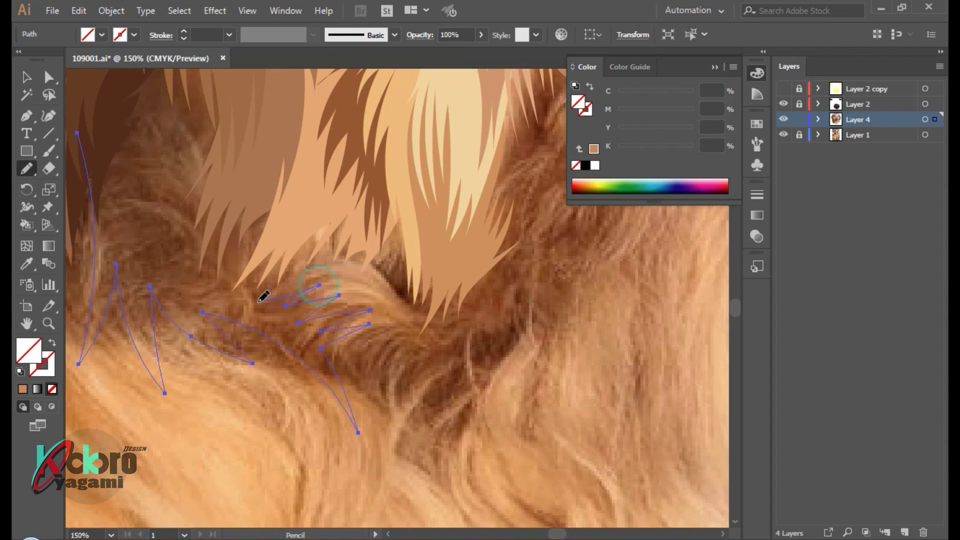
pyautogui.scroll(-1, 254, 100)
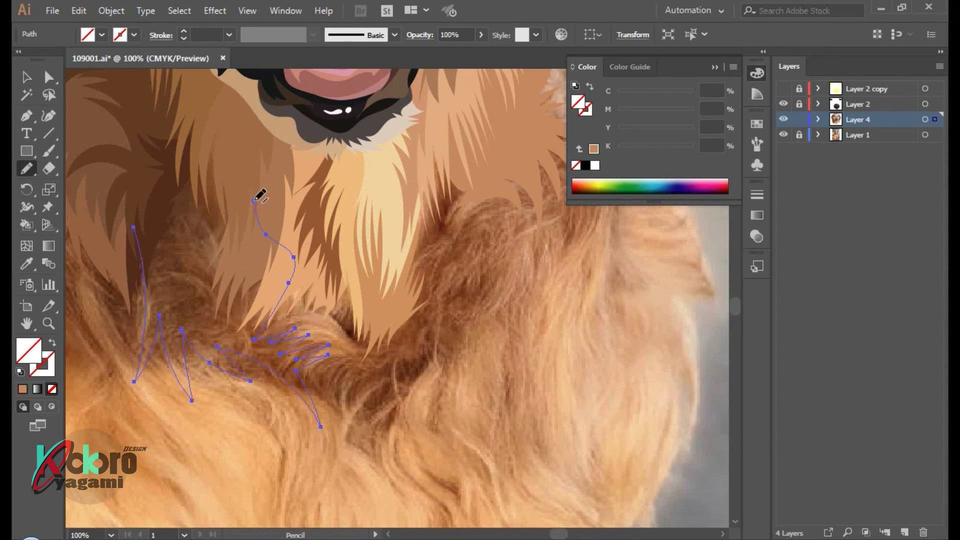
pyautogui.press('i')
pyautogui.click(245, 218)
pyautogui.keyDown('ctrl'); pyautogui.click(238, 445); pyautogui.keyUp('ctrl')
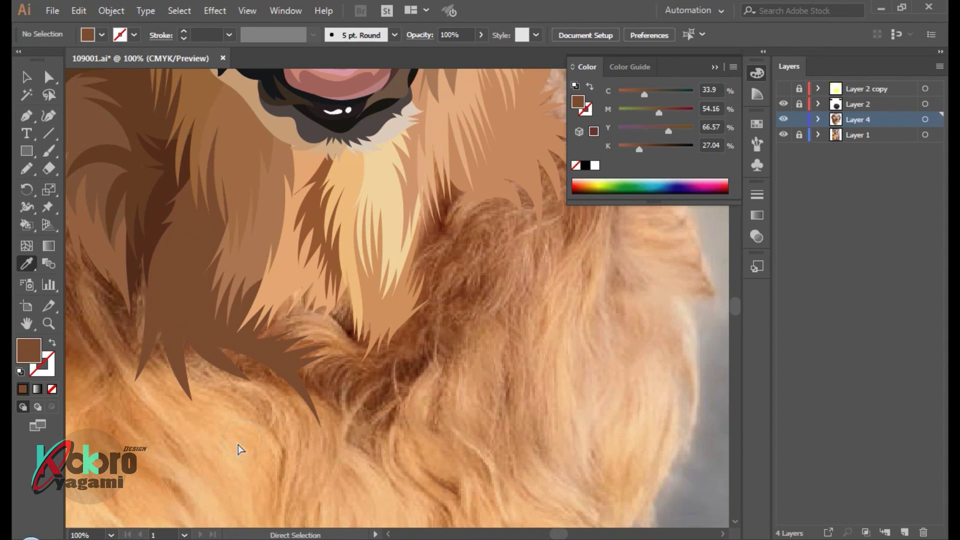
pyautogui.scroll(-3, 296, 397)
pyautogui.scroll(4, 289, 358)
# Add a light tan fur tuft on the chest
pyautogui.press('n')
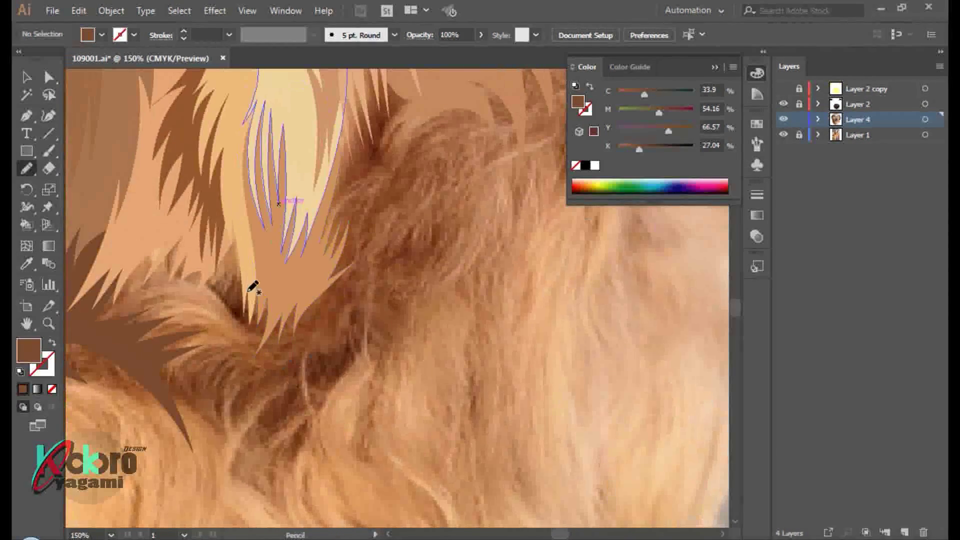
pyautogui.moveTo(221, 302); pyautogui.dragTo(211, 295)
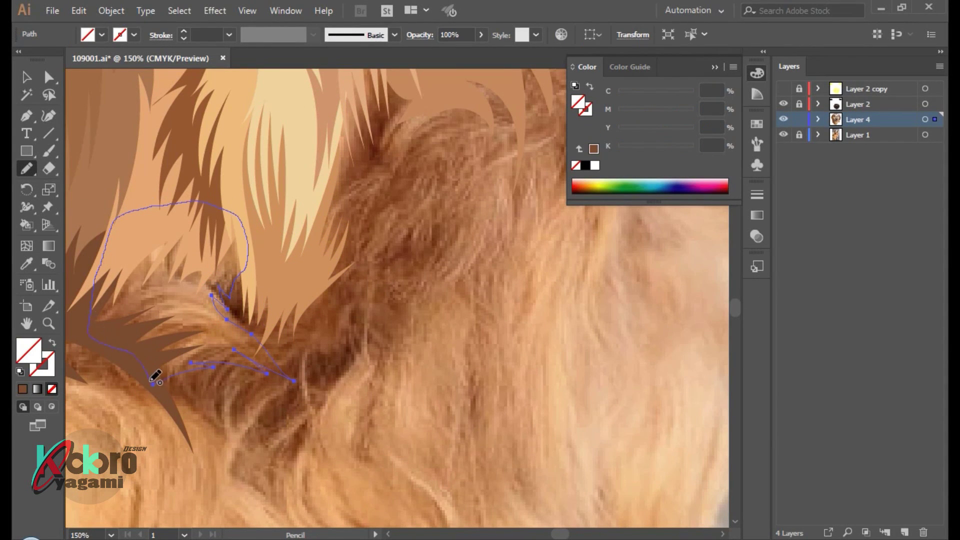
pyautogui.press('i')
pyautogui.click(225, 300)
pyautogui.keyDown('ctrl'); pyautogui.click(360, 356); pyautogui.keyUp('ctrl')
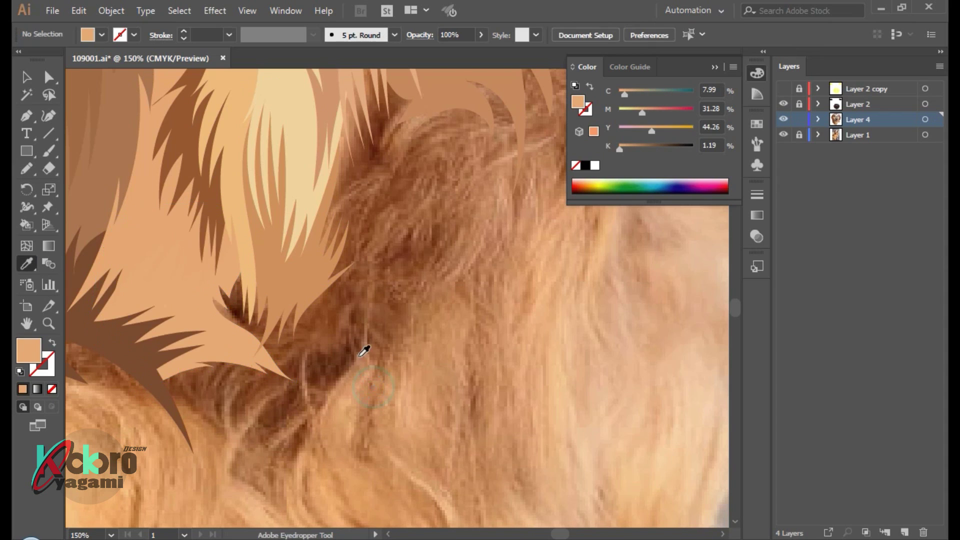
pyautogui.scroll(-4, 364, 351)
pyautogui.scroll(2, 429, 246)
pyautogui.scroll(1, 378, 257)
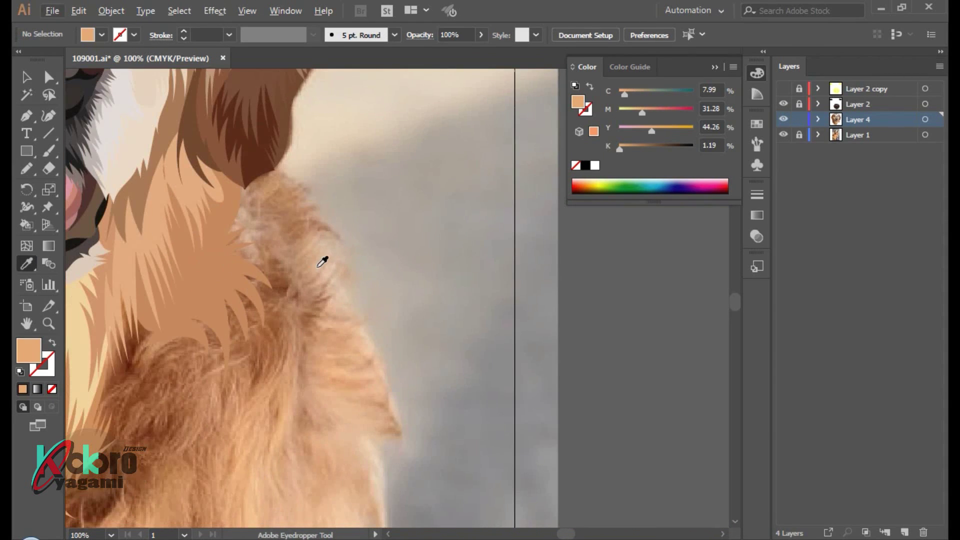
# Draw a brown fur shape along the right edge of the neck
pyautogui.press('n')
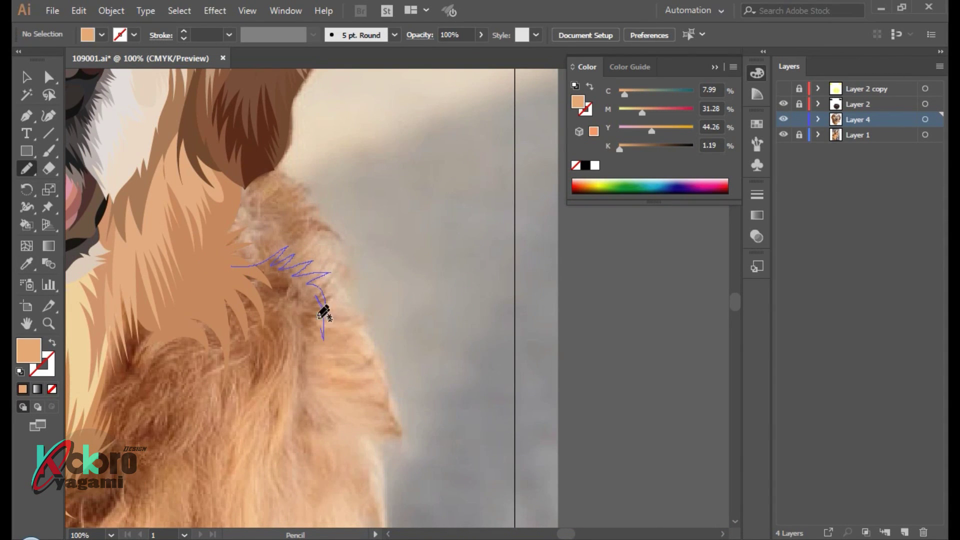
pyautogui.moveTo(253, 385); pyautogui.dragTo(246, 343)
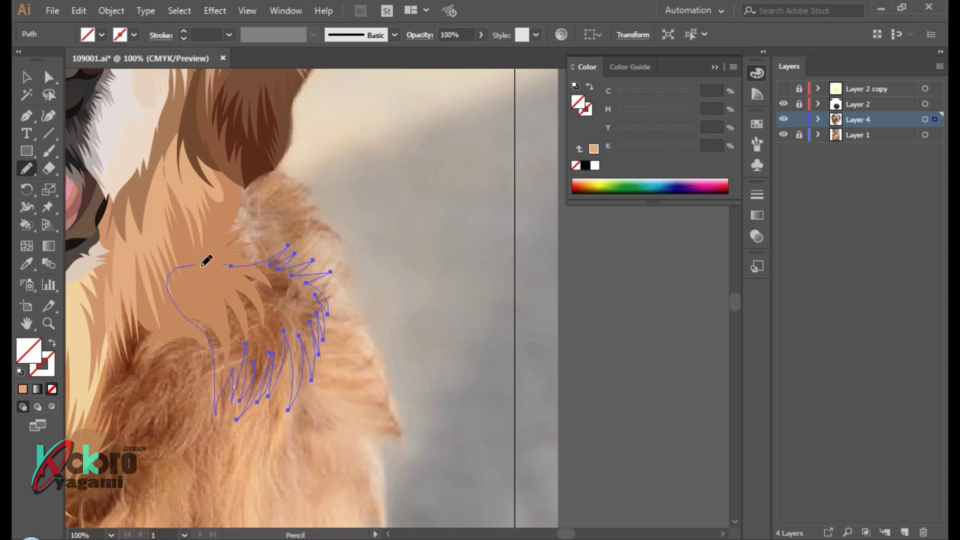
pyautogui.press('i')
pyautogui.click(311, 300)
pyautogui.hotkey('ctrl', 'shift', 'a')
pyautogui.scroll(-2, 414, 291)
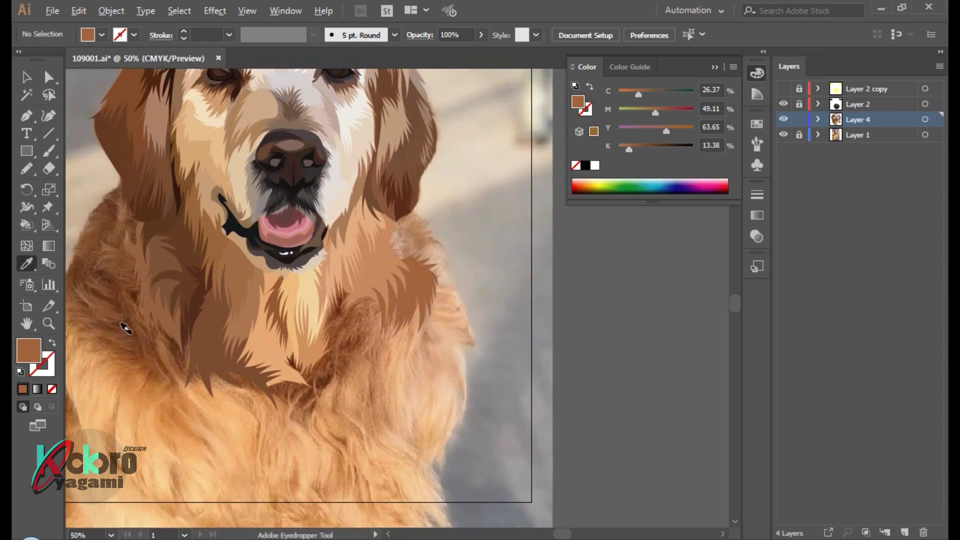
# Draw jagged brown fur tips across the lower chest
pyautogui.scroll(3, 132, 329)
pyautogui.press('n')
pyautogui.moveTo(139, 275)
pyautogui.mouseDown()
pyautogui.moveTo(263, 344)
pyautogui.moveTo(271, 325)
pyautogui.moveTo(462, 327)
pyautogui.moveTo(489, 402)
pyautogui.mouseUp()
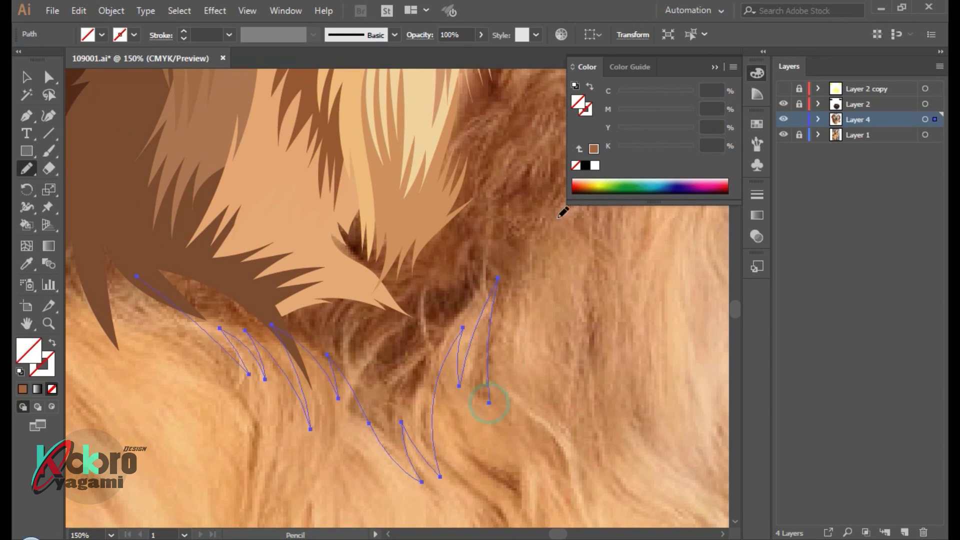
pyautogui.scroll(-4, 539, 252)
pyautogui.scroll(1, 546, 232)
pyautogui.scroll(2, 535, 262)
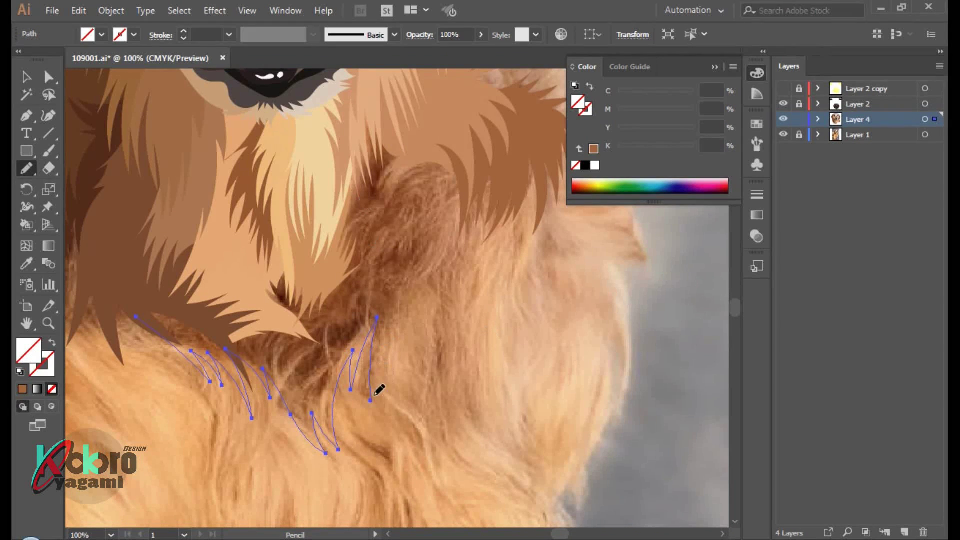
pyautogui.moveTo(374, 227); pyautogui.dragTo(381, 206)
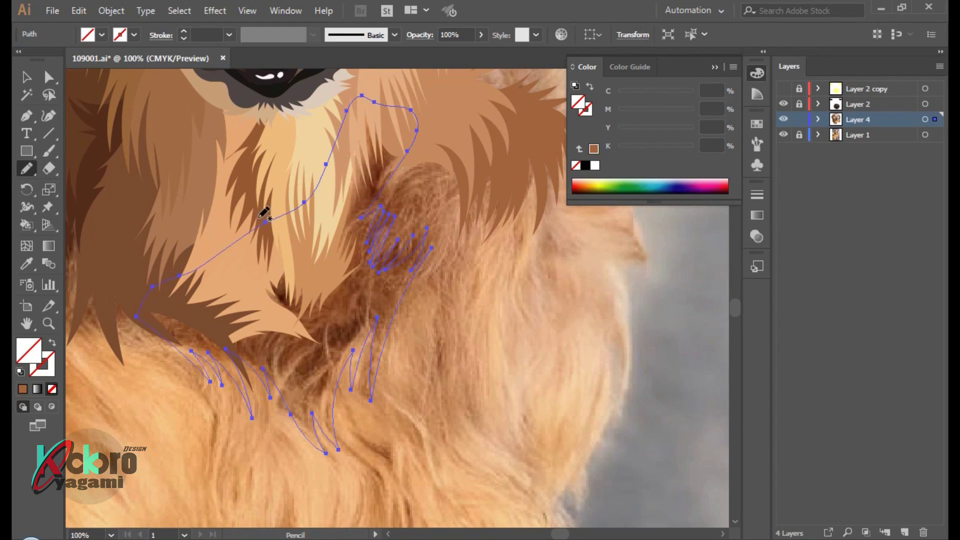
pyautogui.press('i')
pyautogui.click(368, 290)
pyautogui.hotkey('ctrl', 'shift', 'a')
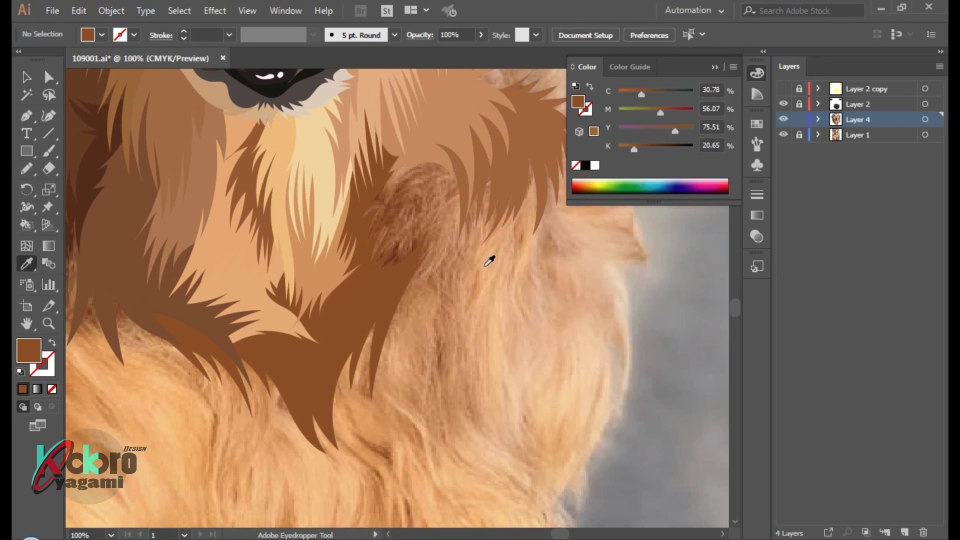
# Add a light tan fur shape on the right side of the chest
pyautogui.press('n')
pyautogui.moveTo(525, 242); pyautogui.dragTo(499, 266)
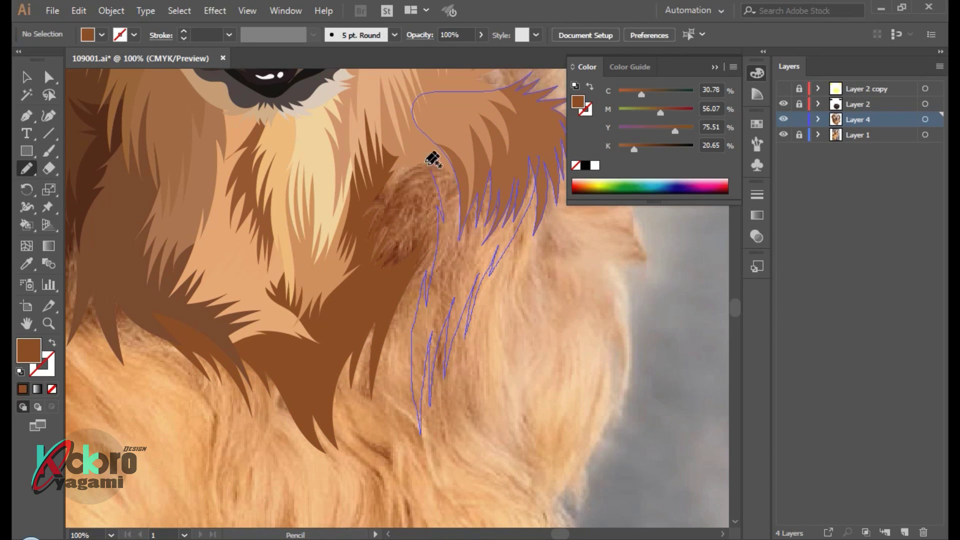
pyautogui.press('i')
pyautogui.click(482, 257)
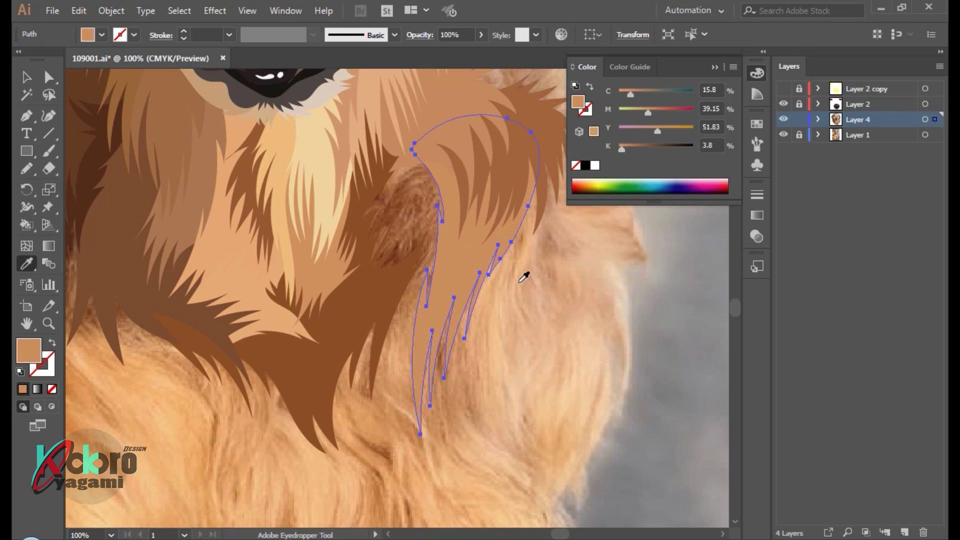
pyautogui.hotkey('ctrl', 'shift', 'a')
pyautogui.scroll(-3, 550, 278)
pyautogui.scroll(2, 450, 253)
pyautogui.scroll(1, 450, 257)
# Fill a rounded shadow shape on the neck with sampled brown
pyautogui.press('n')
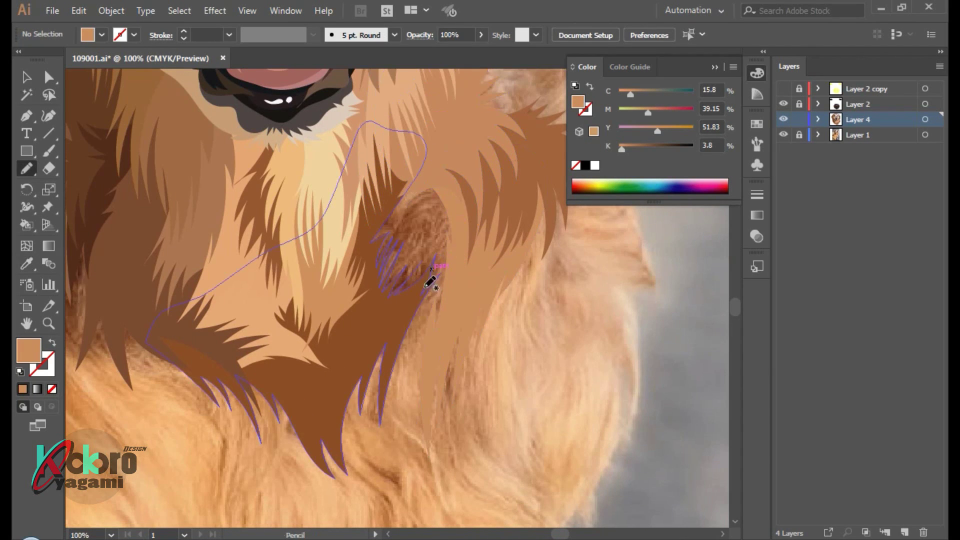
pyautogui.press('i')
pyautogui.click(429, 210)
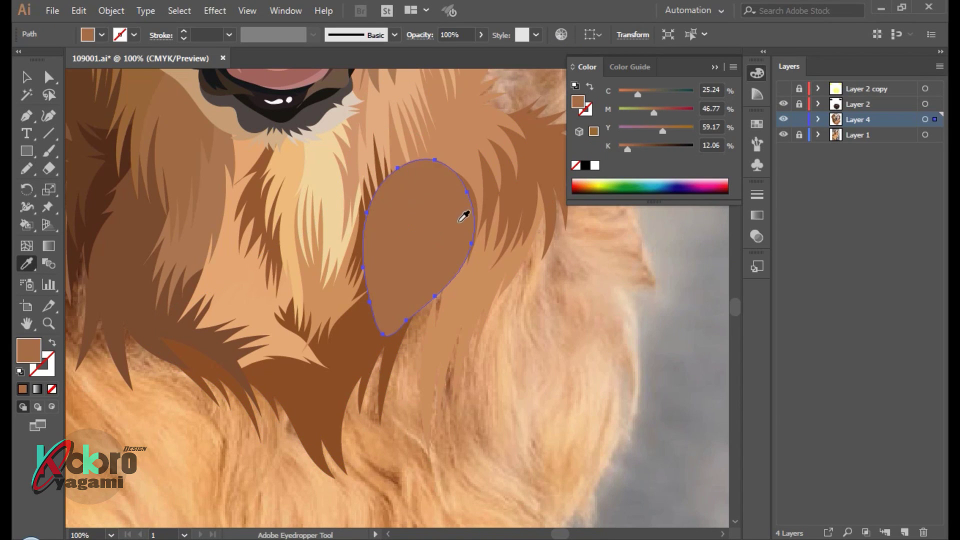
pyautogui.hotkey('ctrl', 'shift', 'a')
pyautogui.scroll(-3, 592, 322)
# Toggle the reference photo layer's visibility in the Layers panel to preview the vector portrait
pyautogui.click(715, 68)
pyautogui.click(783, 135)
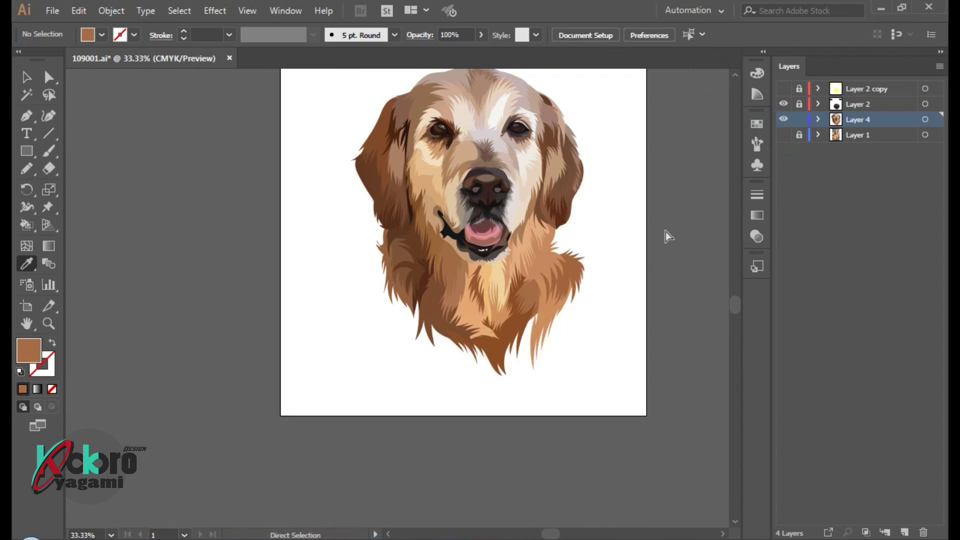
pyautogui.scroll(-1, 650, 238)
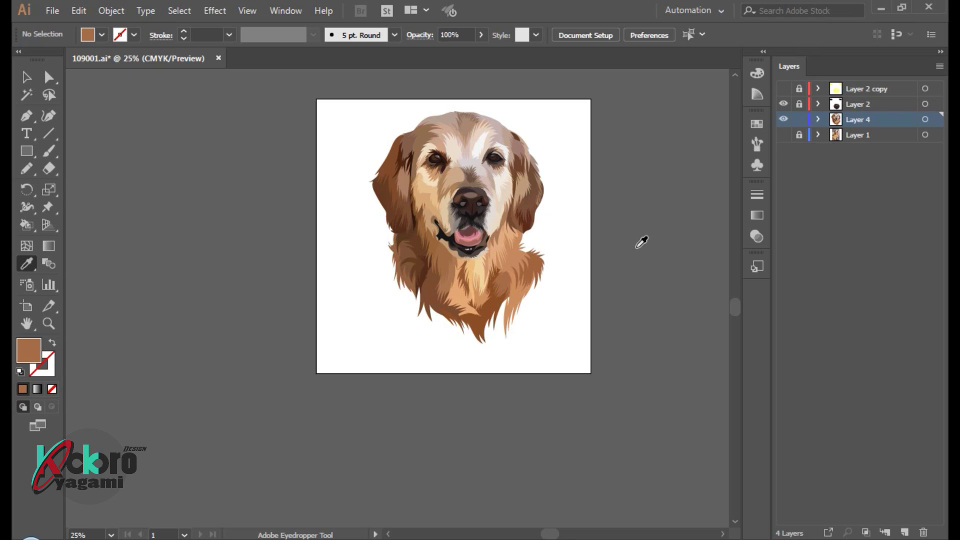
pyautogui.click(784, 135)
# Trace a fur strand from the ear edge down the neck and fill it with sampled brown
pyautogui.scroll(3, 413, 298)
pyautogui.hscroll(1, 473, 228)
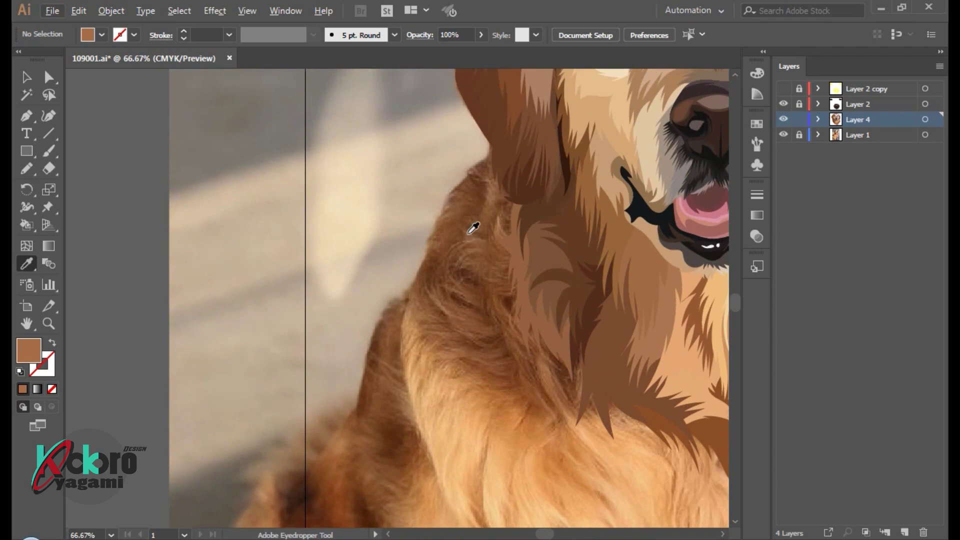
pyautogui.press('n')
pyautogui.moveTo(495, 139); pyautogui.dragTo(491, 225)
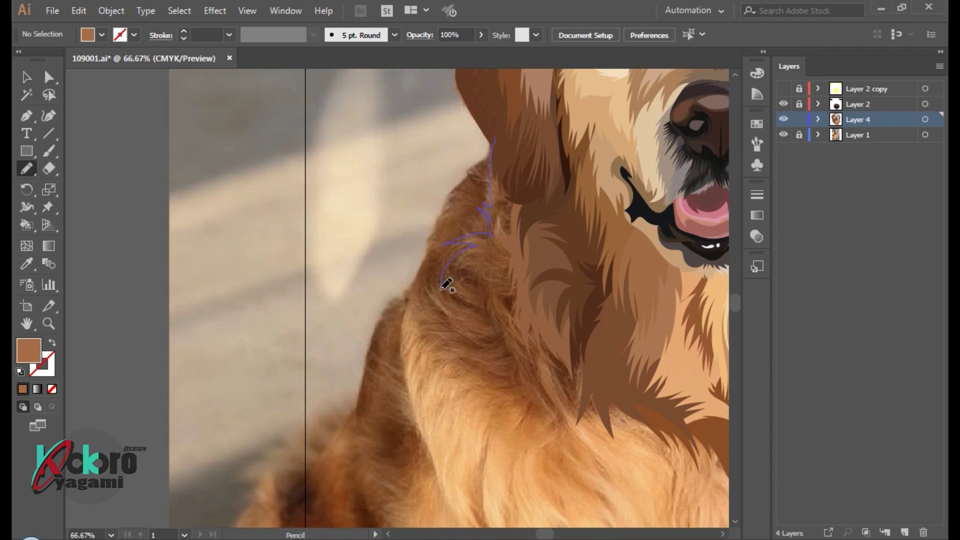
pyautogui.moveTo(484, 321)
pyautogui.mouseDown()
pyautogui.moveTo(492, 369)
pyautogui.moveTo(557, 415)
pyautogui.mouseUp()
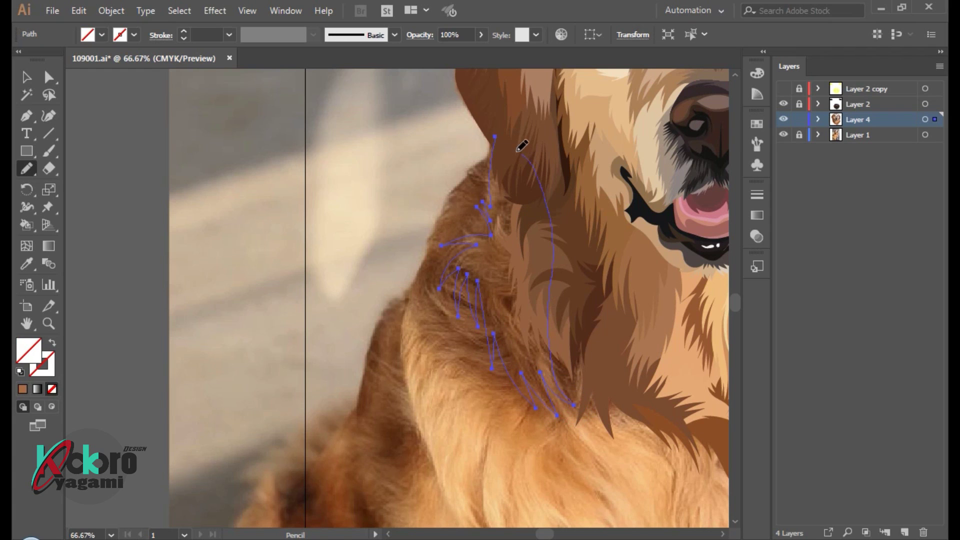
pyautogui.press('i')
pyautogui.click(524, 278)
pyautogui.hotkey('ctrl', 'shift', 'a')
# Draw a closed neck fur shape running down from the ear, filled with sampled brown
pyautogui.hscroll(2, 442, 373)
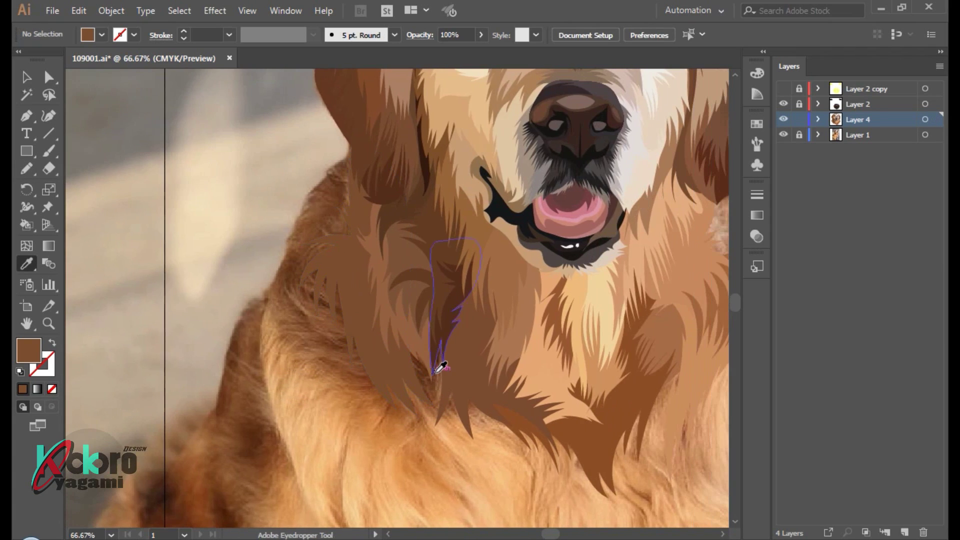
pyautogui.press('n')
pyautogui.moveTo(373, 75); pyautogui.dragTo(289, 243)
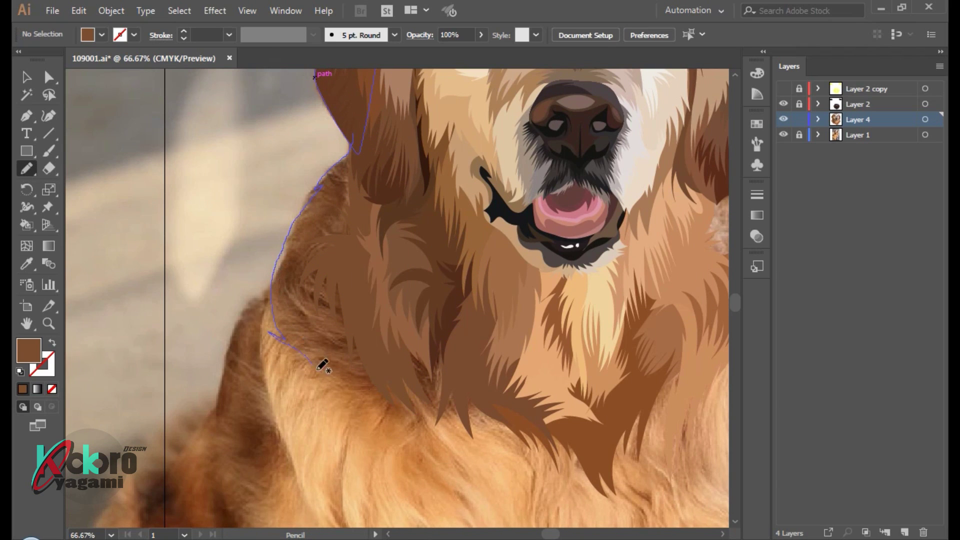
pyautogui.moveTo(375, 388); pyautogui.dragTo(375, 391)
pyautogui.moveTo(356, 155); pyautogui.dragTo(323, 236)
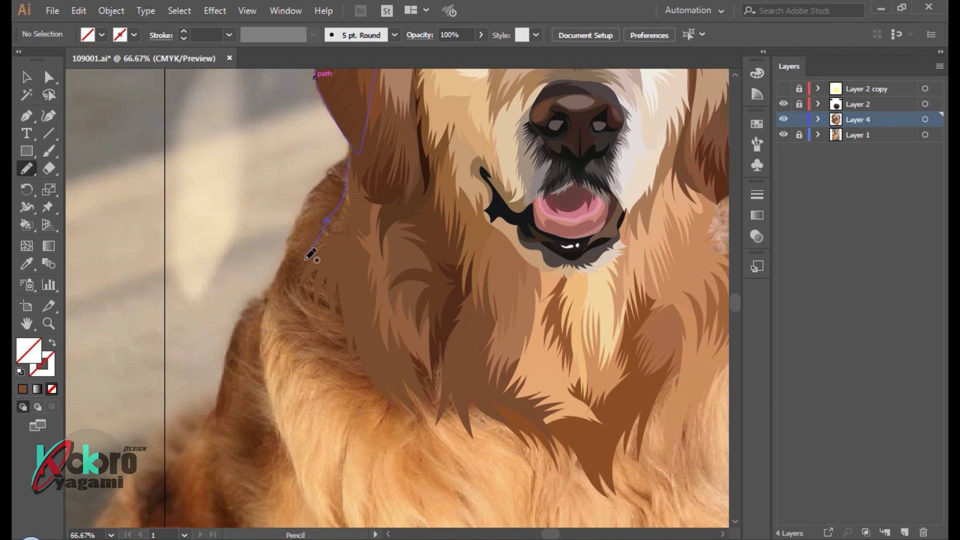
pyautogui.moveTo(380, 270); pyautogui.dragTo(359, 155)
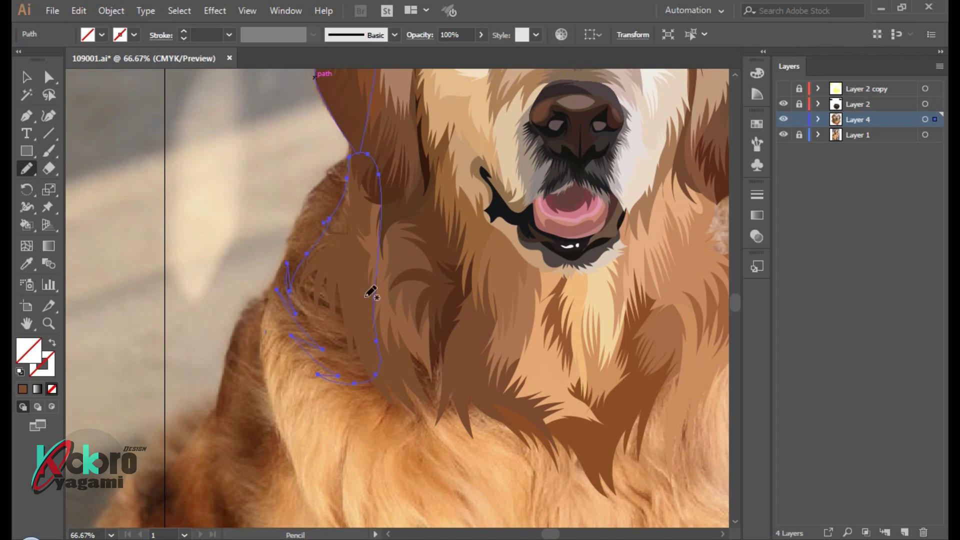
pyautogui.press('i')
pyautogui.click(325, 316)
pyautogui.hotkey('ctrl', 'shift', 'a')
# Add a brown fur shape beside the ear
pyautogui.hotkey('ctrl', '-')
pyautogui.hotkey('ctrl', '-')
pyautogui.hotkey('ctrl', '-')
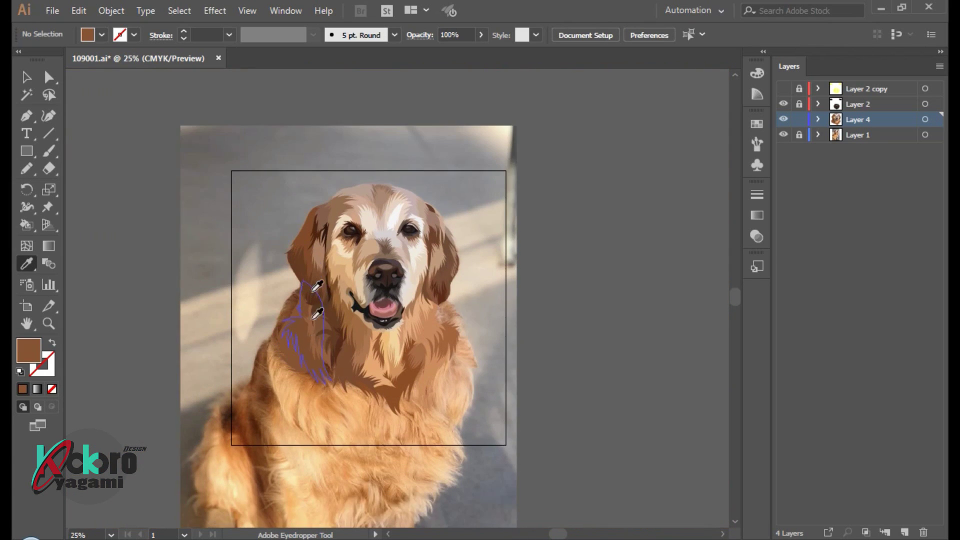
pyautogui.hotkey('ctrl', '=')
pyautogui.hotkey('ctrl', '=')
pyautogui.hotkey('ctrl', '=')
pyautogui.scroll(3, 350, 365)
pyautogui.press('n')
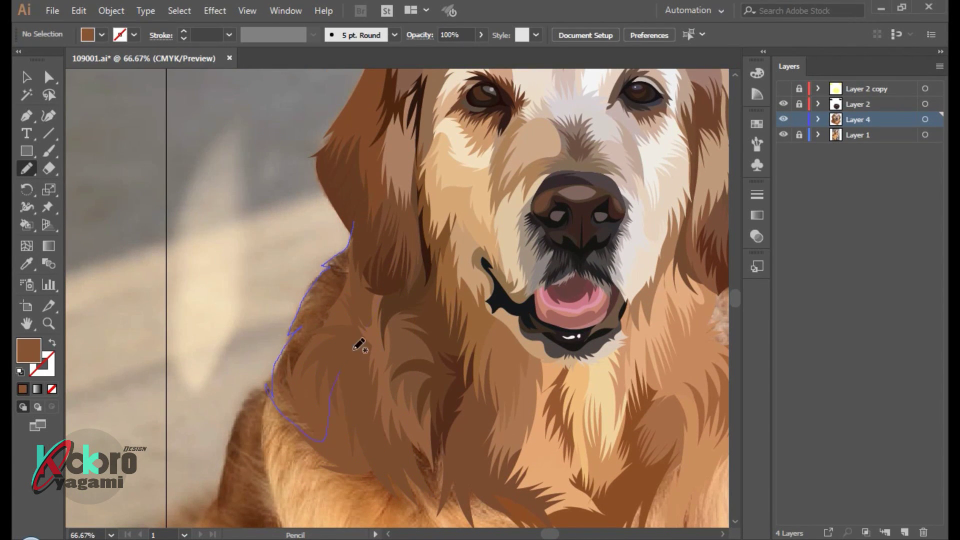
pyautogui.moveTo(359, 345); pyautogui.dragTo(354, 226)
pyautogui.press('i')
pyautogui.click(364, 268)
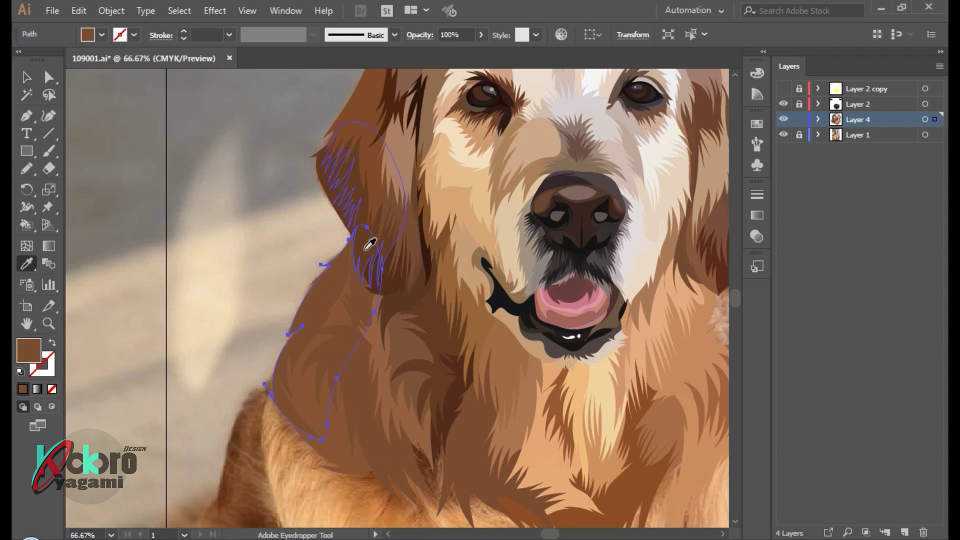
pyautogui.hotkey('ctrl', 'shift', 'a')
# Fill a chest tuft with sampled orange and send it behind the fur
pyautogui.keyDown('alt'); pyautogui.scroll(-2, 303, 135); pyautogui.keyUp('alt')
pyautogui.scroll(-1, 415, 150)
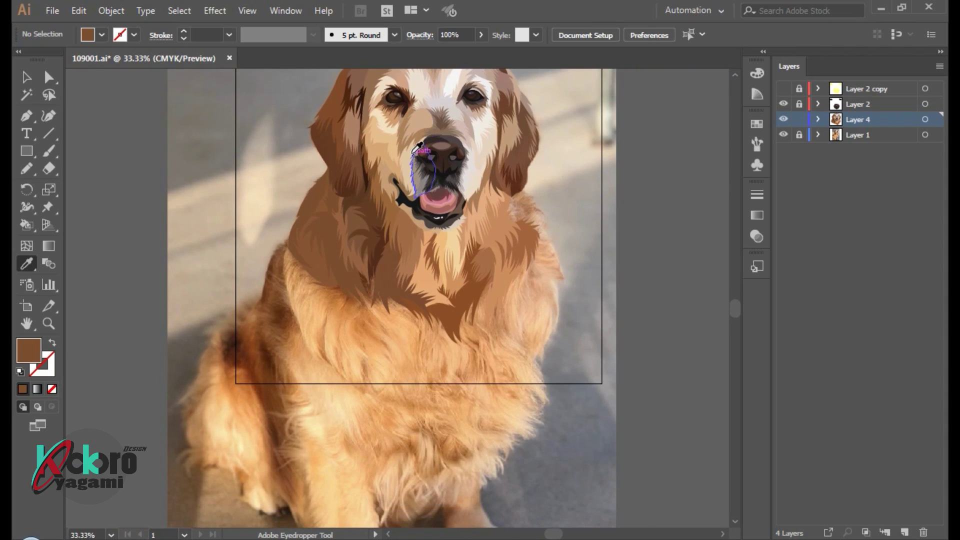
pyautogui.keyDown('alt'); pyautogui.scroll(2, 320, 270); pyautogui.keyUp('alt')
pyautogui.scroll(-3, 369, 238)
pyautogui.scroll(2, 407, 167)
pyautogui.press('n')
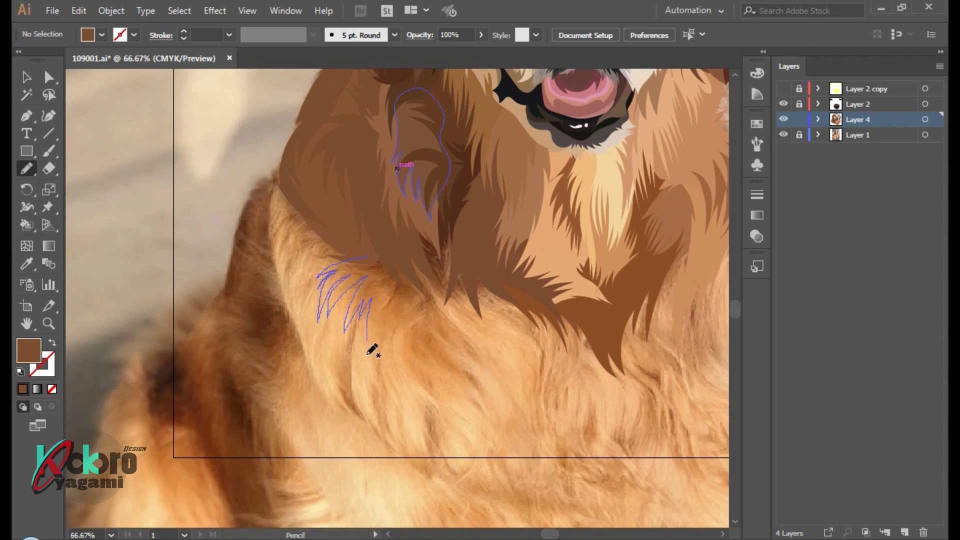
pyautogui.keyDown('ctrl'); pyautogui.click(383, 226); pyautogui.keyUp('ctrl')
pyautogui.press('i')
pyautogui.click(422, 306)
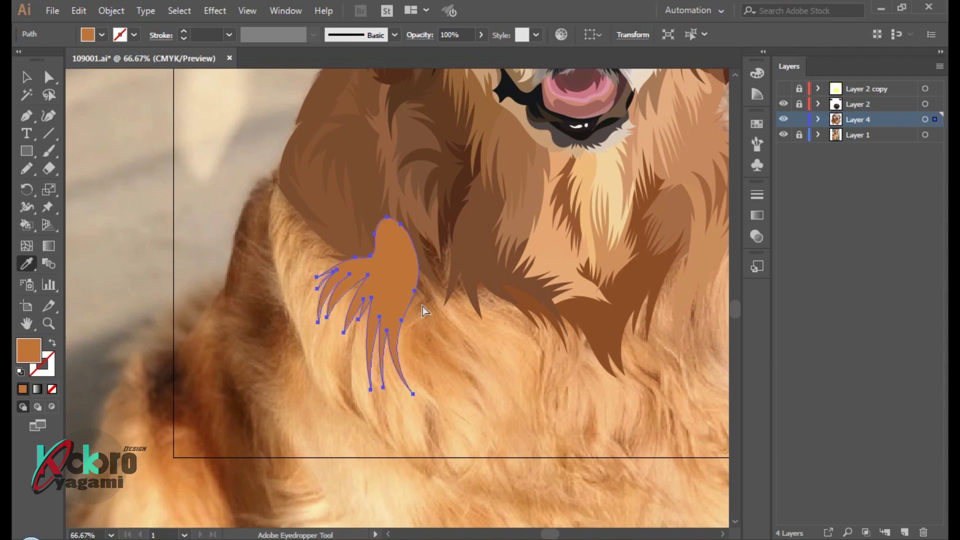
pyautogui.hotkey('ctrl', '[')
pyautogui.press('n')
# Fill a chest shape with dark brown sampled from the fur and send it backward
pyautogui.hscroll(3, 340, 242)
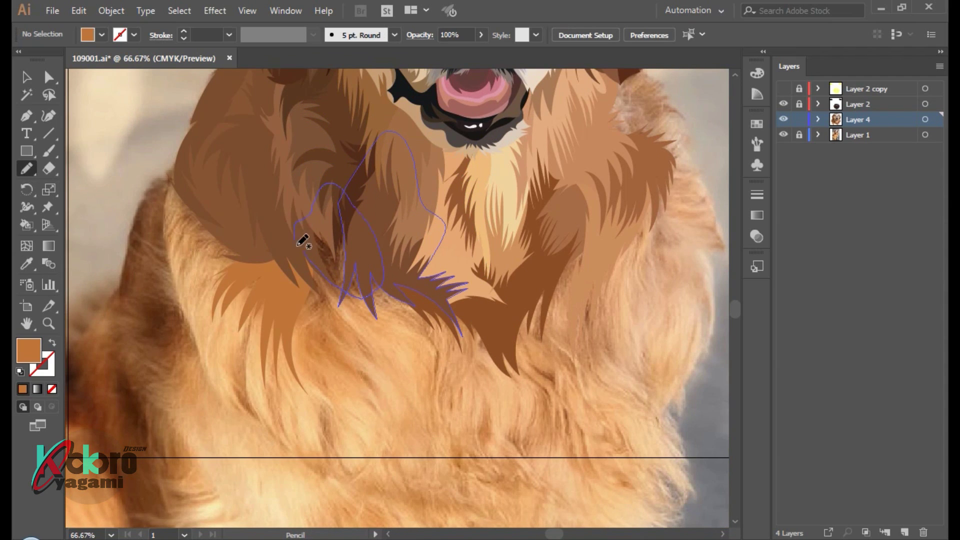
pyautogui.keyDown('ctrl'); pyautogui.click(300, 244); pyautogui.keyUp('ctrl')
pyautogui.press('i')
pyautogui.click(352, 274)
pyautogui.hotkey('ctrl', '[')
pyautogui.hotkey('ctrl', 'shift', 'a')
pyautogui.keyDown('alt'); pyautogui.scroll(-2, 409, 335); pyautogui.keyUp('alt')
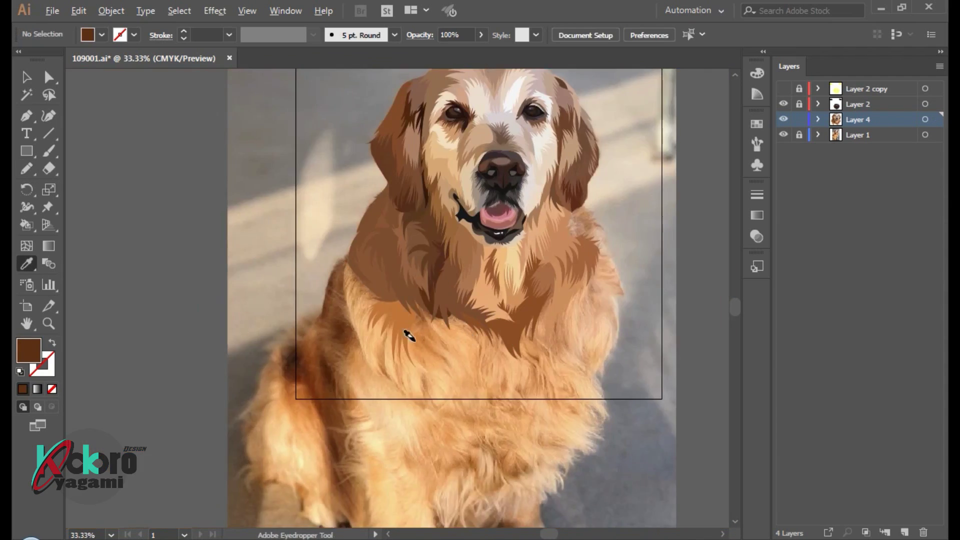
pyautogui.keyDown('alt'); pyautogui.scroll(2, 409, 335); pyautogui.keyUp('alt')
# Draw a new chest fur shape and fill it with sampled orange
pyautogui.press('n')
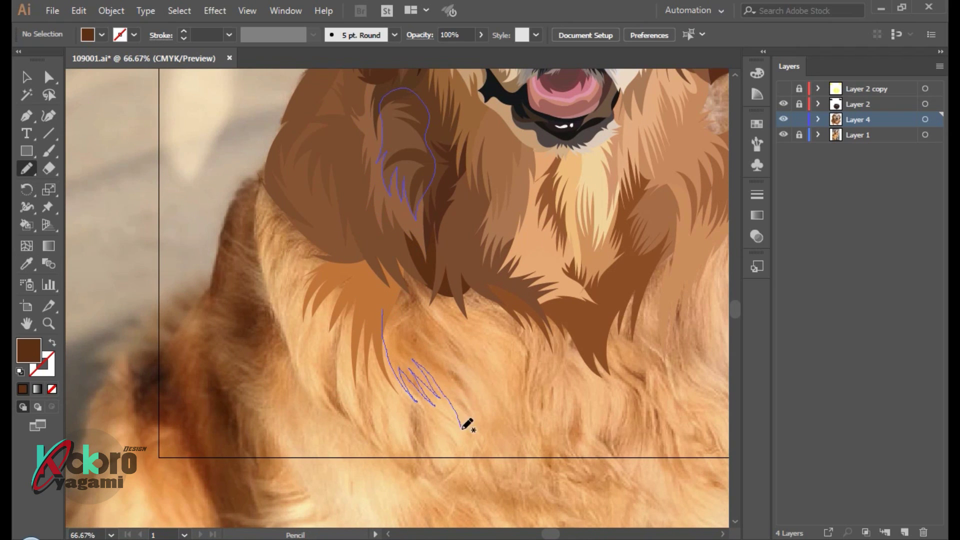
pyautogui.moveTo(381, 318); pyautogui.dragTo(410, 379)
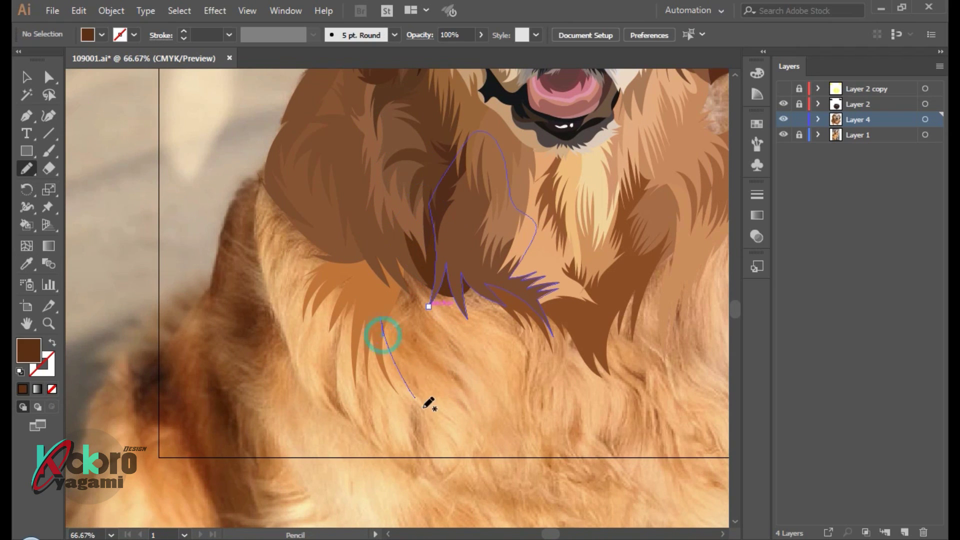
pyautogui.moveTo(453, 435)
pyautogui.mouseDown()
pyautogui.moveTo(437, 338)
pyautogui.moveTo(380, 317)
pyautogui.mouseUp()
pyautogui.press('i')
pyautogui.click(437, 329)
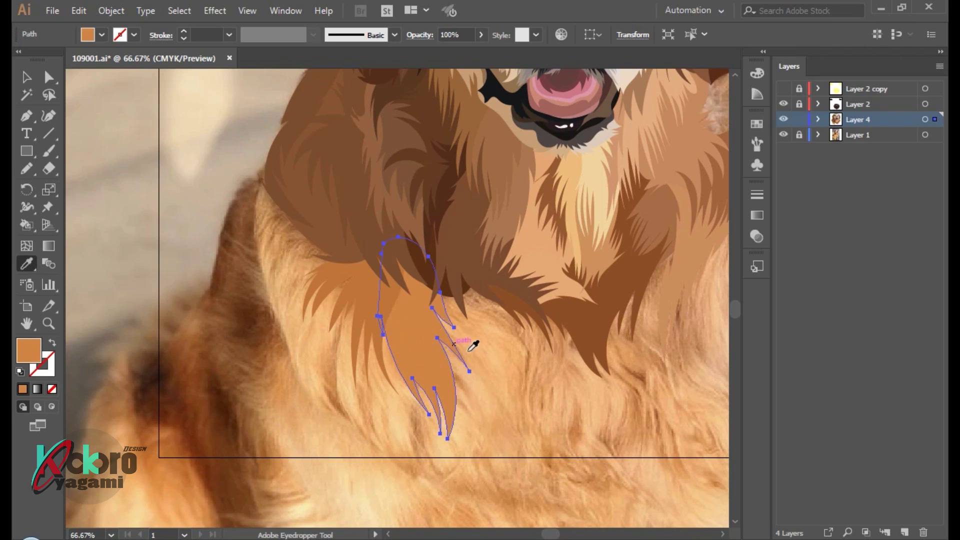
pyautogui.hotkey('ctrl', 'shift', 'a')
# Add a zigzag orange fur tuft on the chest, then zoom out to view the whole dog
pyautogui.hscroll(2, 515, 360)
pyautogui.hscroll(3, 425, 386)
pyautogui.press('n')
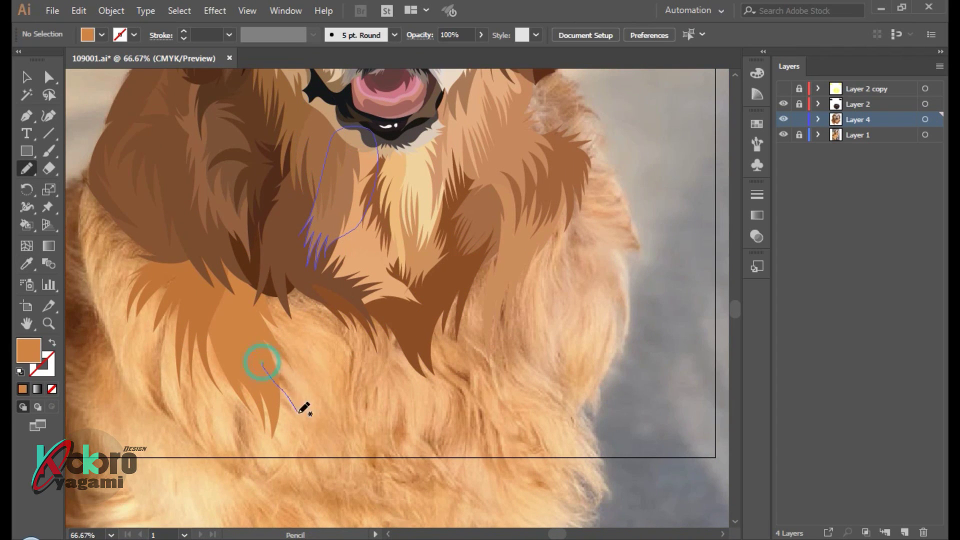
pyautogui.moveTo(361, 413); pyautogui.dragTo(378, 281)
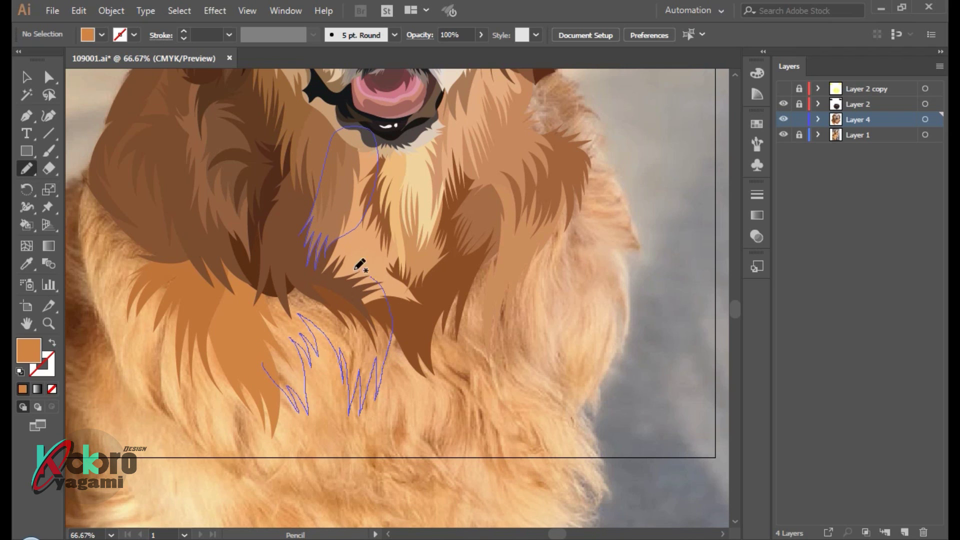
pyautogui.moveTo(264, 356); pyautogui.dragTo(261, 361)
pyautogui.press('i')
pyautogui.click(382, 336)
pyautogui.hotkey('ctrl', 'shift', 'a')
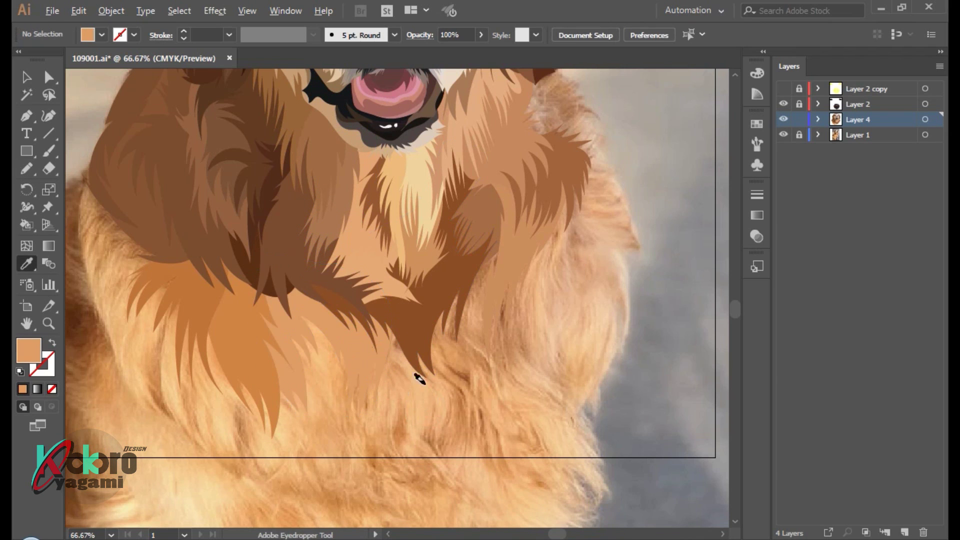
pyautogui.hotkey('ctrl', '-')
pyautogui.hotkey('ctrl', '-')
pyautogui.click(819, 120)
pyautogui.scroll(3, 257, 322)
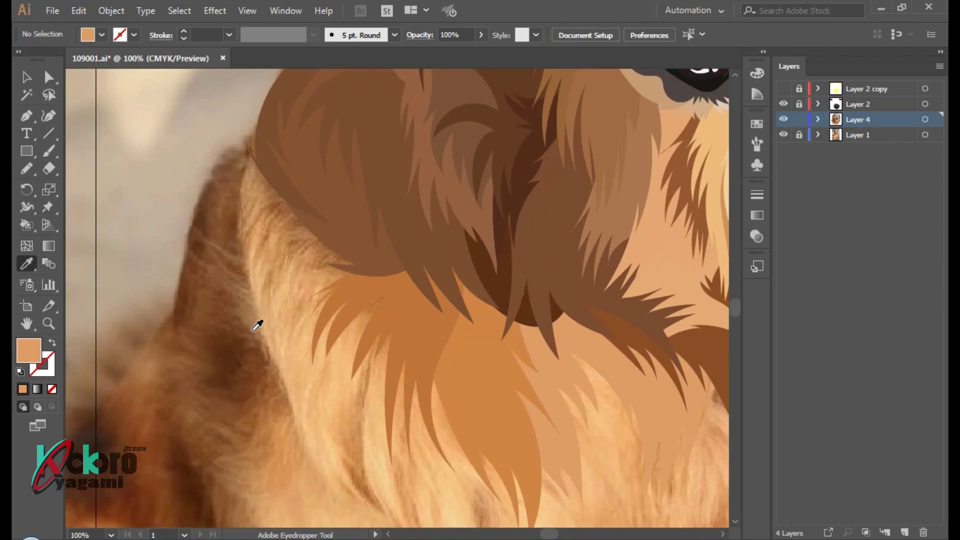
# Draw a closed zigzag fur strand on the neck, filled with sampled tan
pyautogui.press('n')
pyautogui.moveTo(264, 159); pyautogui.dragTo(374, 282)
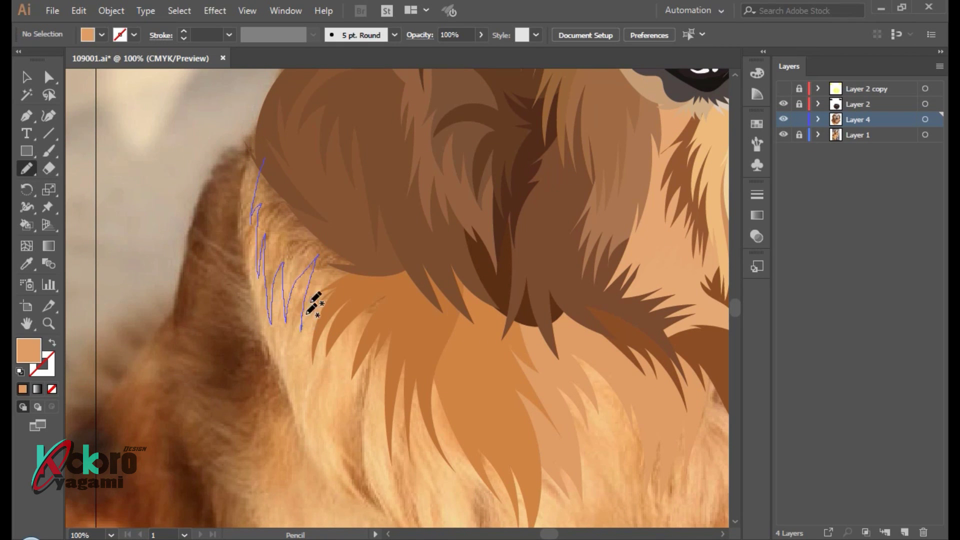
pyautogui.moveTo(379, 275); pyautogui.dragTo(264, 160)
pyautogui.press('i')
pyautogui.click(288, 257)
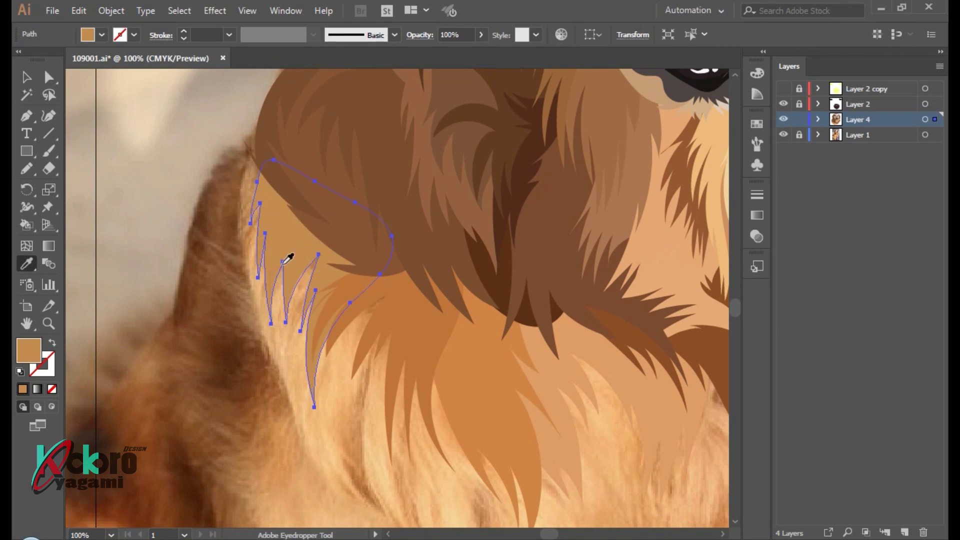
pyautogui.hotkey('ctrl', '-')
pyautogui.hotkey('ctrl', '-')
pyautogui.hotkey('ctrl', '-')
pyautogui.hotkey('ctrl', '+')
pyautogui.hotkey('ctrl', '+')
pyautogui.hotkey('ctrl', '+')
# Add a light tan fur shape on the left side of the chest
pyautogui.press('n')
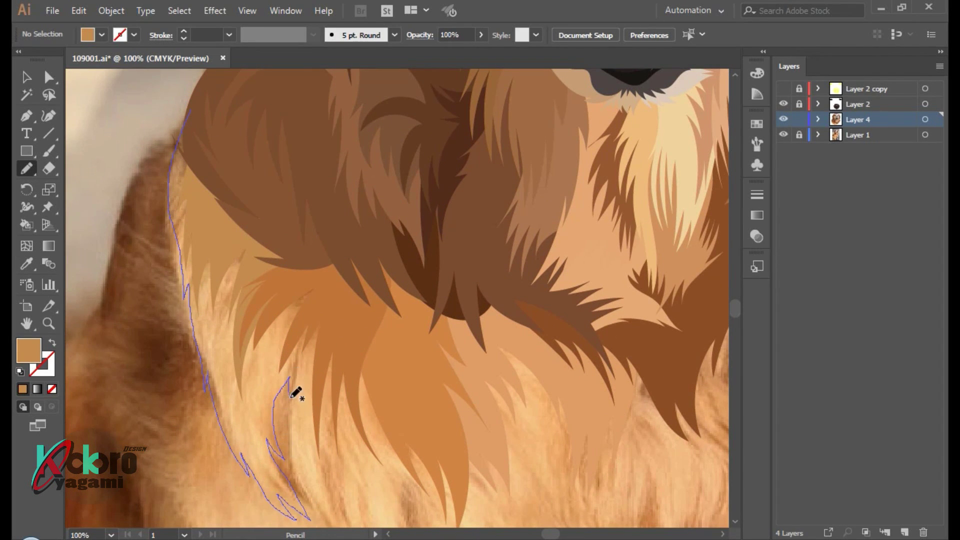
pyautogui.moveTo(242, 161); pyautogui.dragTo(190, 113)
pyautogui.press('i')
pyautogui.click(247, 392)
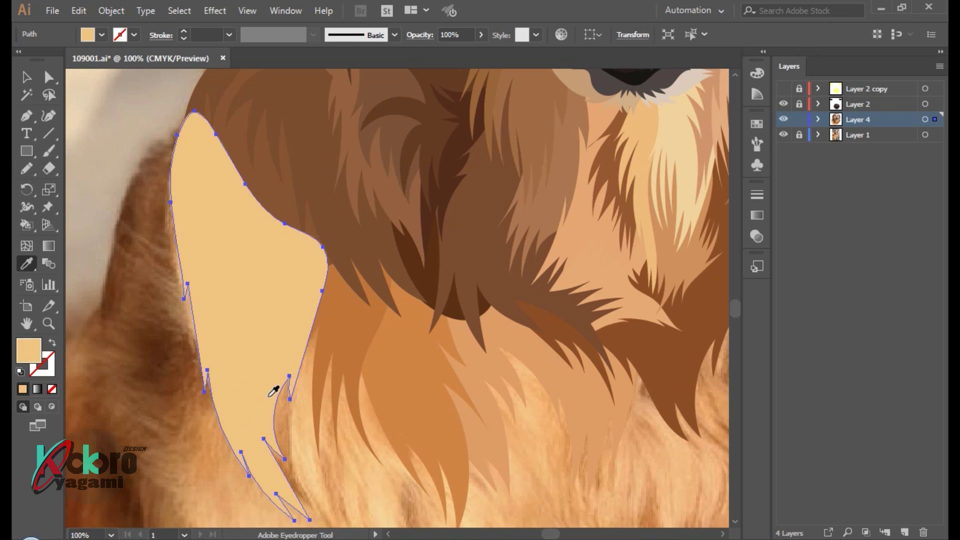
pyautogui.hotkey('ctrl', 'shift', 'a')
pyautogui.hotkey('ctrl', '-')
pyautogui.hotkey('ctrl', '-')
pyautogui.hotkey('ctrl', '-')
pyautogui.hotkey('ctrl', '+')
pyautogui.hotkey('ctrl', '+')
pyautogui.hotkey('ctrl', '+')
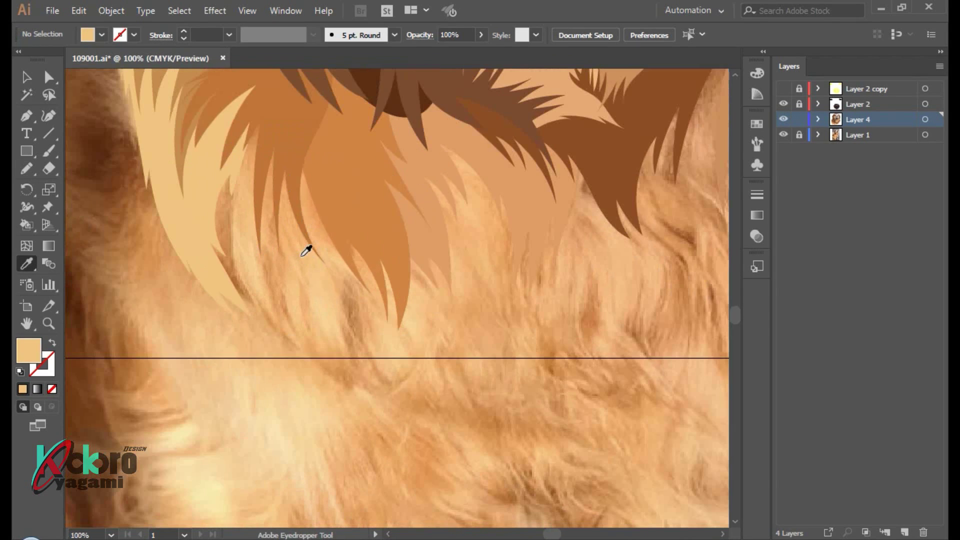
# Draw two spiky fur strands on the lower chest, filling the left one darker orange
pyautogui.press('n')
pyautogui.moveTo(222, 160); pyautogui.dragTo(219, 285)
pyautogui.moveTo(250, 231); pyautogui.dragTo(253, 225)
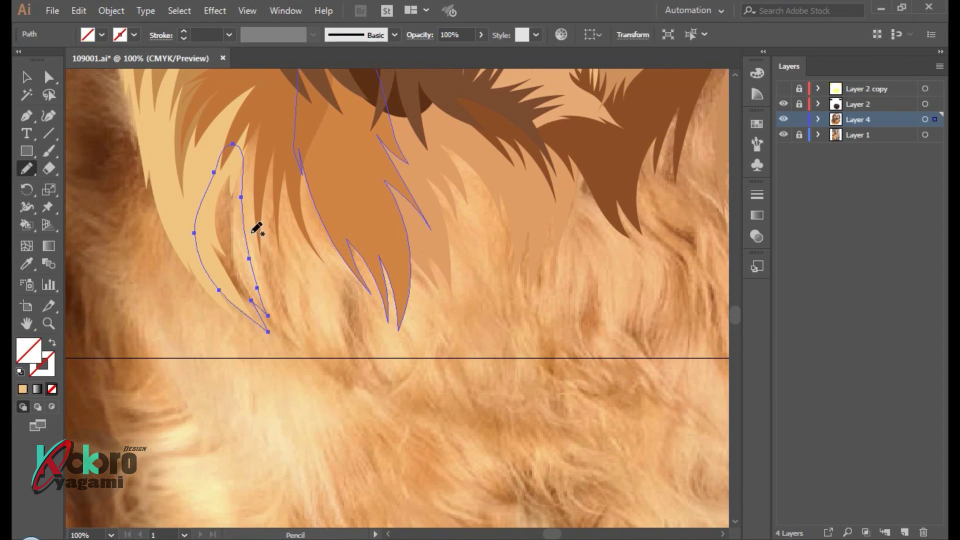
pyautogui.moveTo(325, 262); pyautogui.dragTo(274, 330)
pyautogui.keyDown('ctrl'); pyautogui.click(242, 192); pyautogui.keyUp('ctrl')
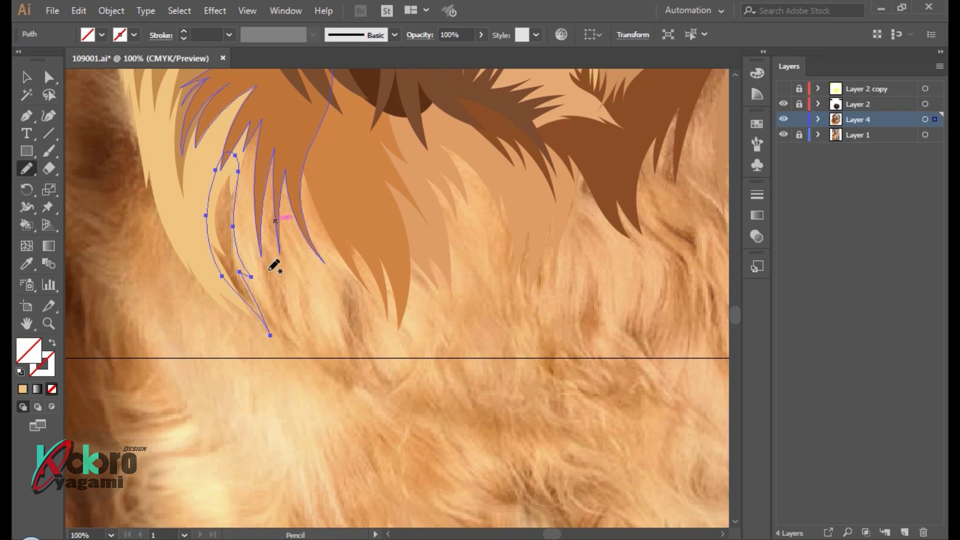
pyautogui.press('i')
pyautogui.click(265, 280)
pyautogui.hotkey('ctrl', 'shift', 'a')
# Add another zigzag fur shape on the chest, filled with sampled orange
pyautogui.press('n')
pyautogui.moveTo(229, 207)
pyautogui.mouseDown()
pyautogui.moveTo(253, 255)
pyautogui.moveTo(323, 278)
pyautogui.mouseUp()
pyautogui.moveTo(332, 231); pyautogui.dragTo(348, 245)
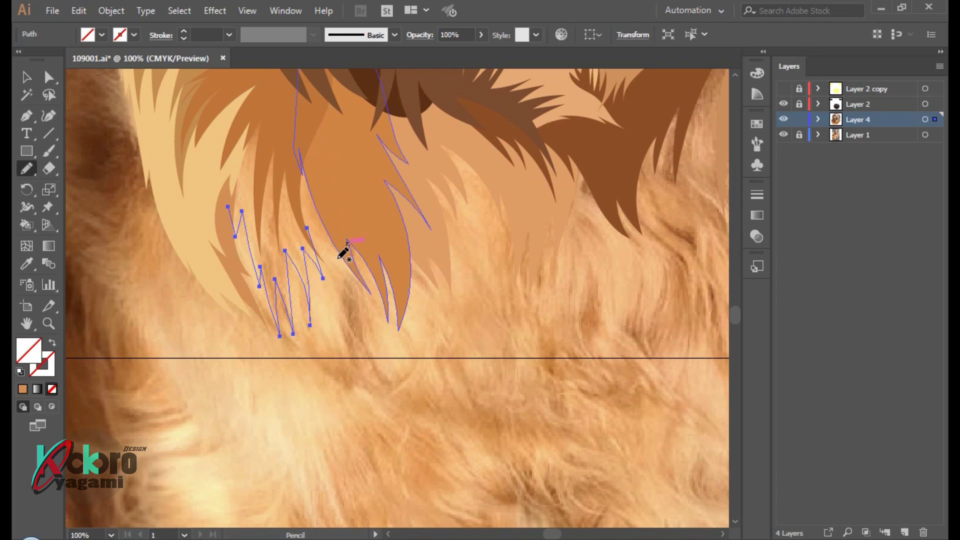
pyautogui.press('i')
pyautogui.click(331, 235)
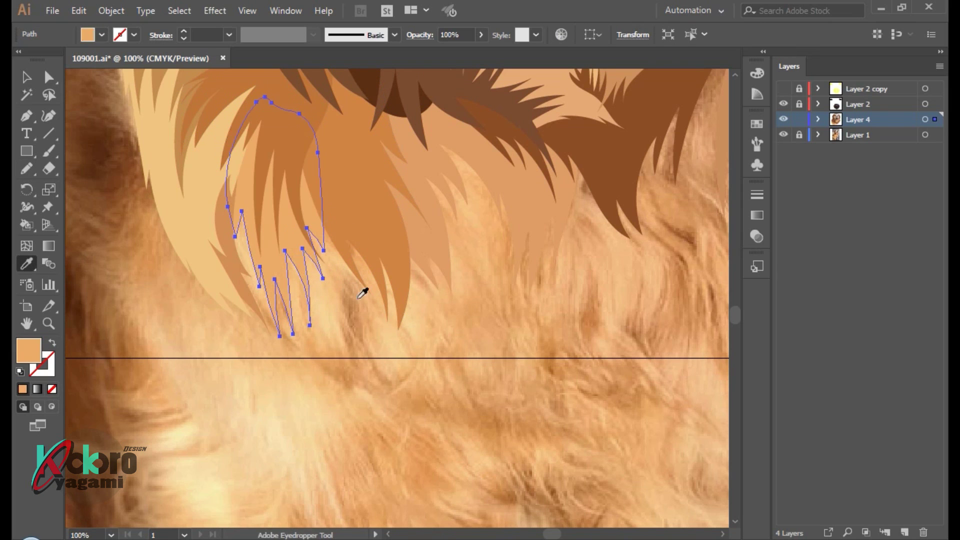
pyautogui.hotkey('ctrl', 'shift', 'a')
pyautogui.scroll(-1, 352, 290)
# Trace a large jagged fur outline below the head and fill it light tan
pyautogui.press('n')
pyautogui.moveTo(289, 245); pyautogui.dragTo(226, 239)
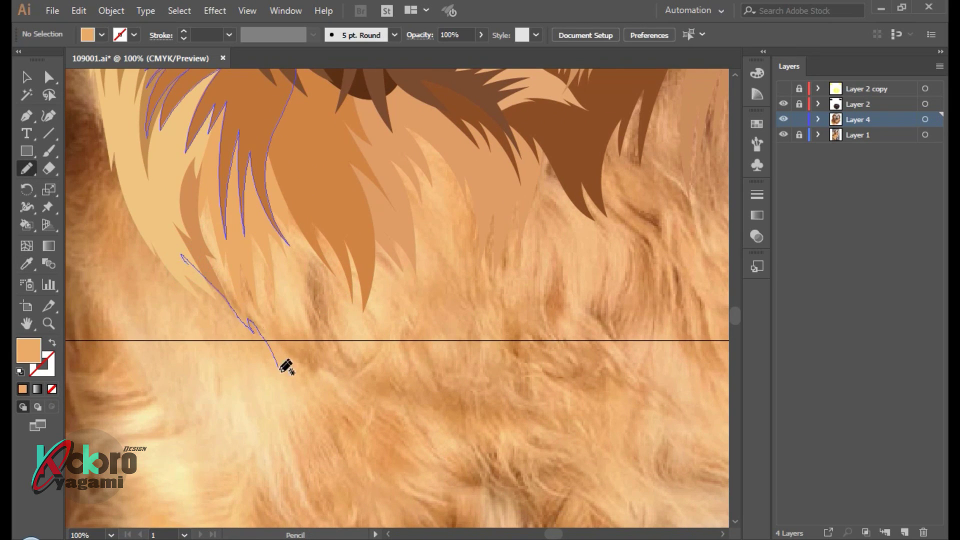
pyautogui.moveTo(271, 342); pyautogui.dragTo(314, 320)
pyautogui.moveTo(323, 288)
pyautogui.mouseDown()
pyautogui.moveTo(397, 352)
pyautogui.moveTo(418, 334)
pyautogui.mouseUp()
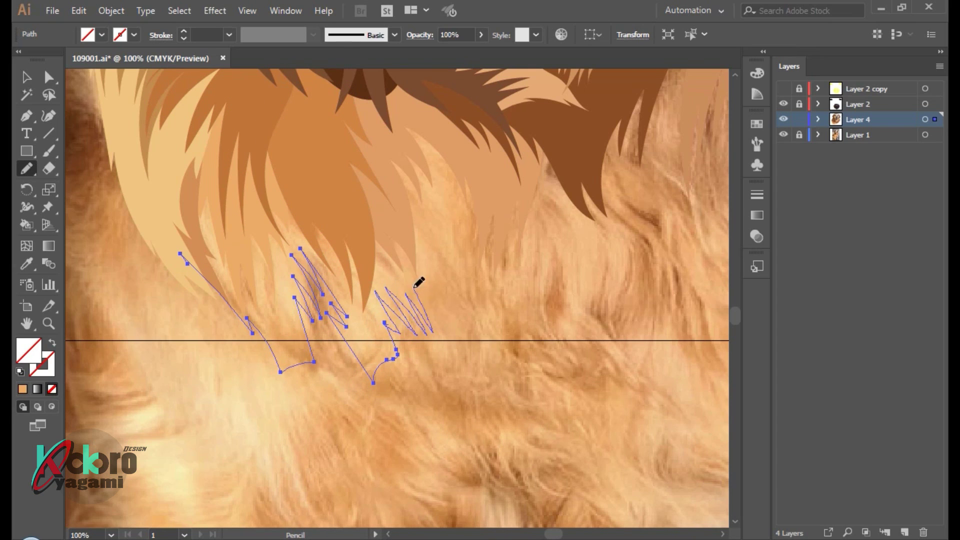
pyautogui.moveTo(445, 260); pyautogui.dragTo(414, 100)
pyautogui.moveTo(181, 196); pyautogui.dragTo(182, 263)
pyautogui.press('i')
pyautogui.click(412, 268)
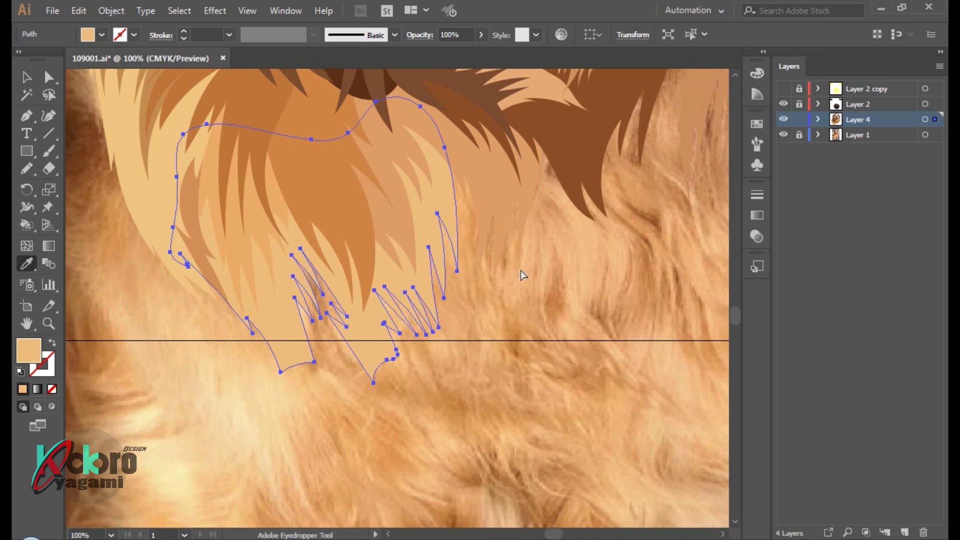
pyautogui.hotkey('ctrl', 'shift', 'a')
pyautogui.scroll(-4, 523, 275)
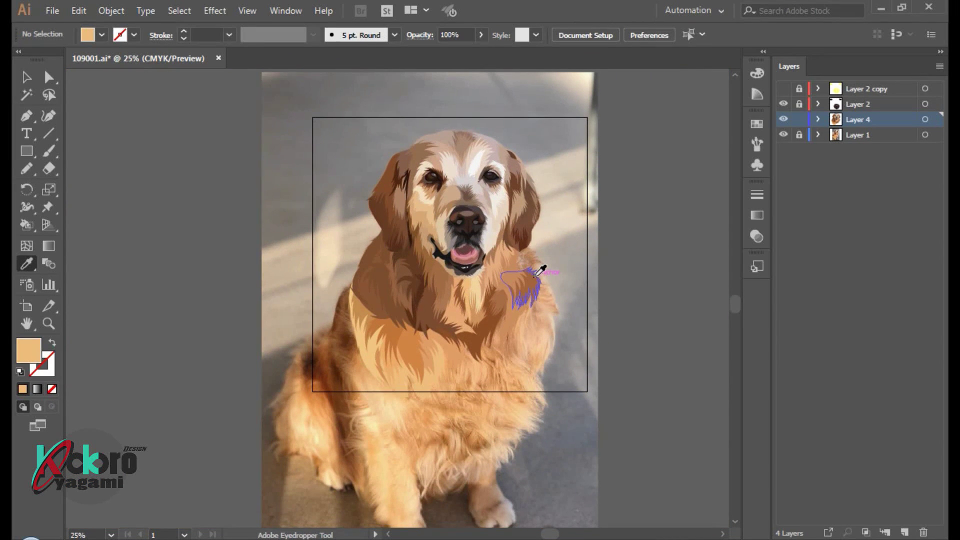
# Draw a dark brown fur tuft along the chest's left edge, placed behind the light fur
pyautogui.click(783, 134)
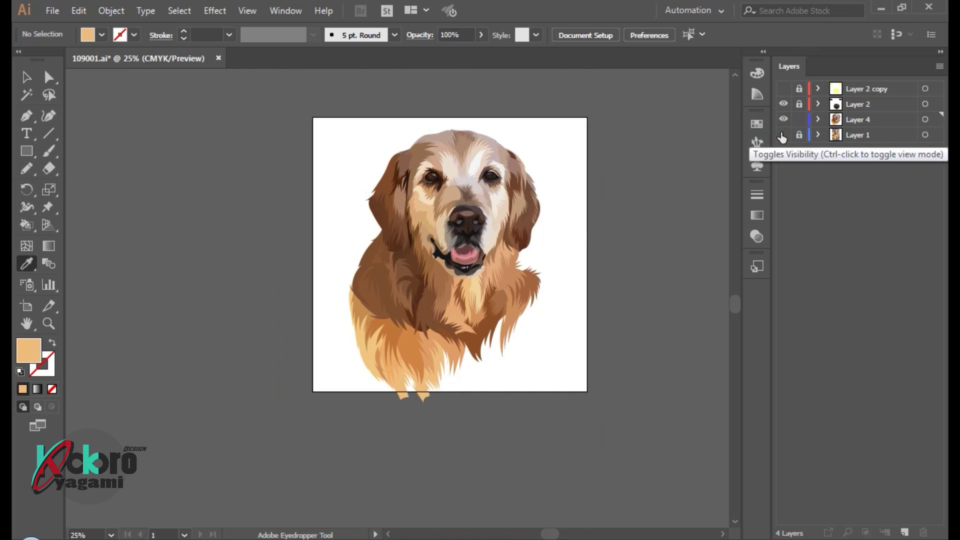
pyautogui.scroll(3, 407, 365)
pyautogui.scroll(1, 296, 361)
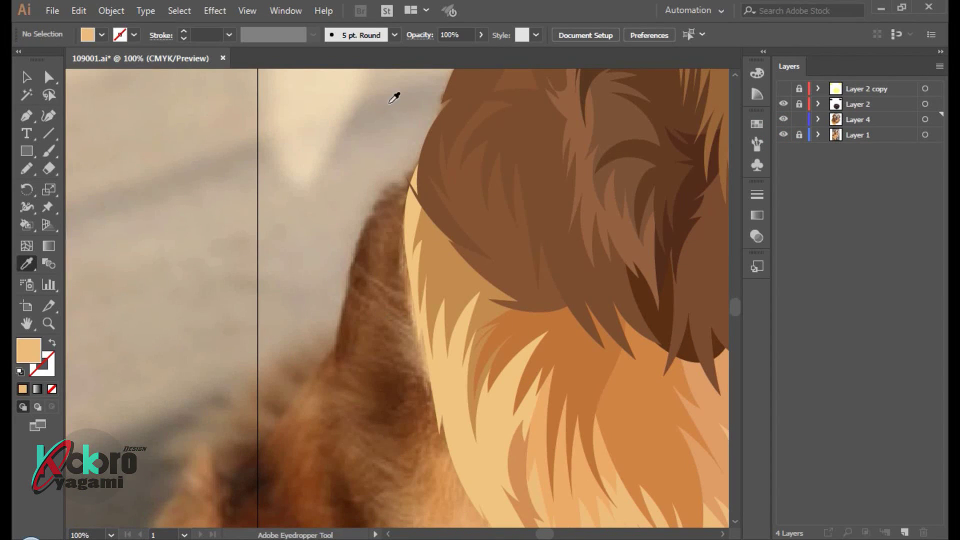
pyautogui.press('n')
pyautogui.moveTo(416, 150); pyautogui.dragTo(422, 161)
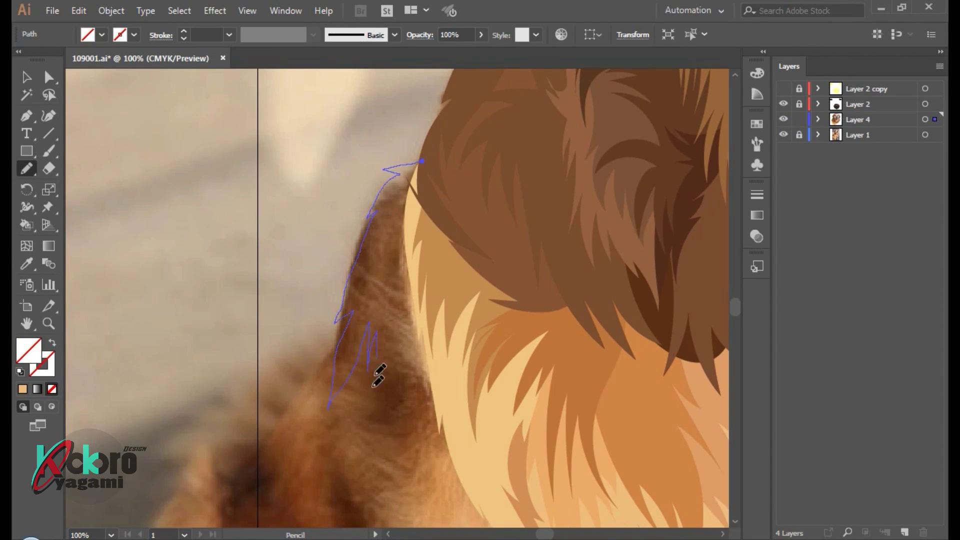
pyautogui.moveTo(447, 207); pyautogui.dragTo(423, 161)
pyautogui.press('i')
pyautogui.click(401, 386)
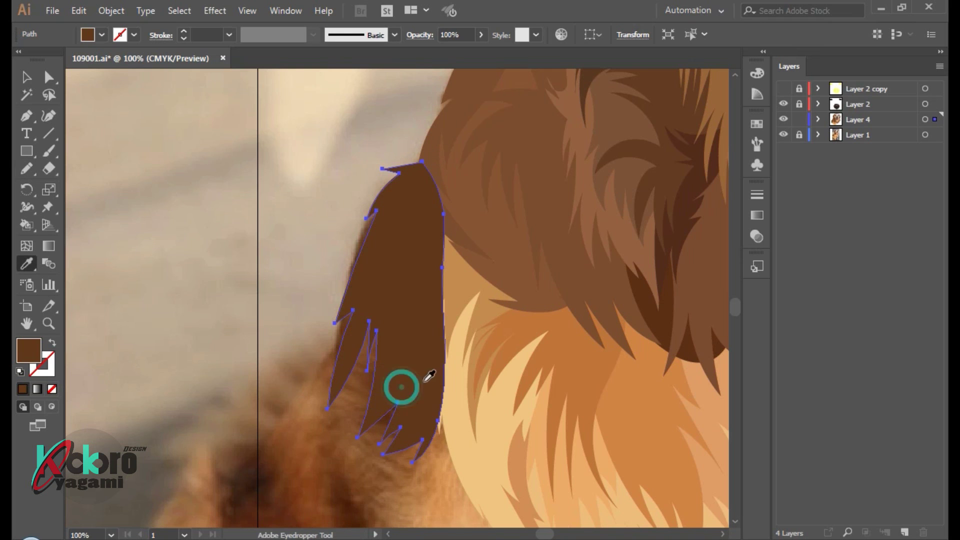
pyautogui.hotkey('ctrl', 'shift', '[')
pyautogui.keyDown('ctrl'); pyautogui.click(318, 214); pyautogui.keyUp('ctrl')
# Add a new fur shape on the chest with a sampled colour, sent behind the fur
pyautogui.scroll(-1, 331, 230)
pyautogui.hscroll(-2, 343, 272)
pyautogui.scroll(-1, 369, 161)
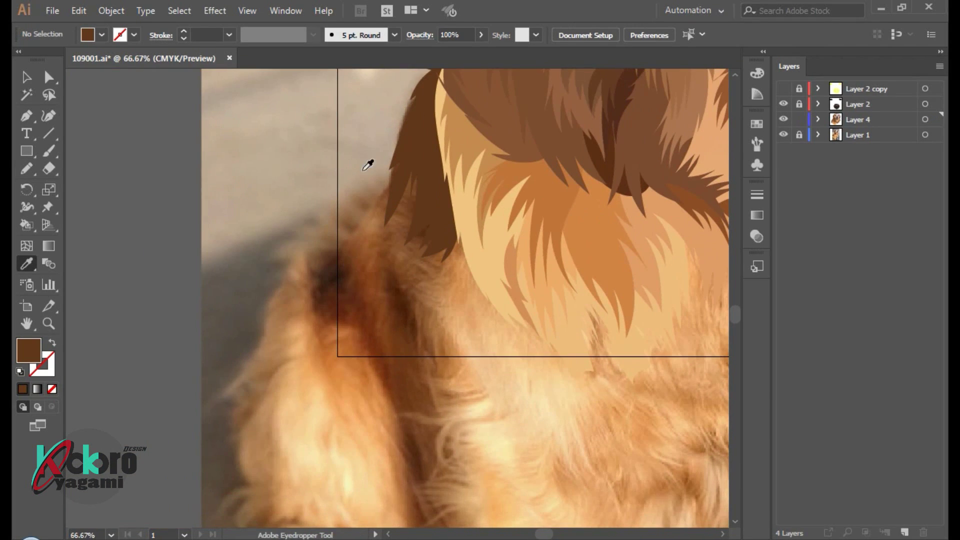
pyautogui.press('n')
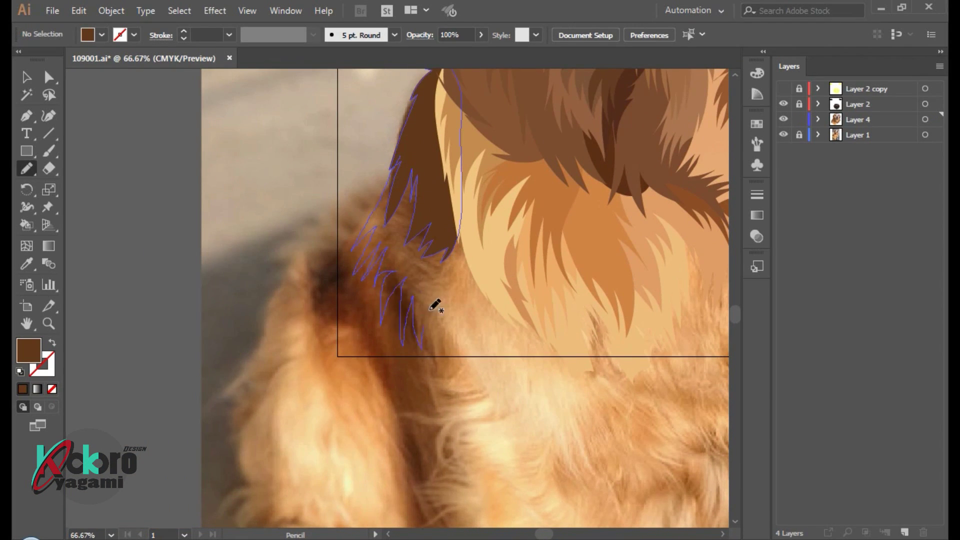
pyautogui.moveTo(455, 174); pyautogui.dragTo(471, 311)
pyautogui.press('i')
pyautogui.click(464, 285)
pyautogui.hotkey('ctrl', 'shift', '[')
pyautogui.keyDown('ctrl'); pyautogui.click(489, 343); pyautogui.keyUp('ctrl')
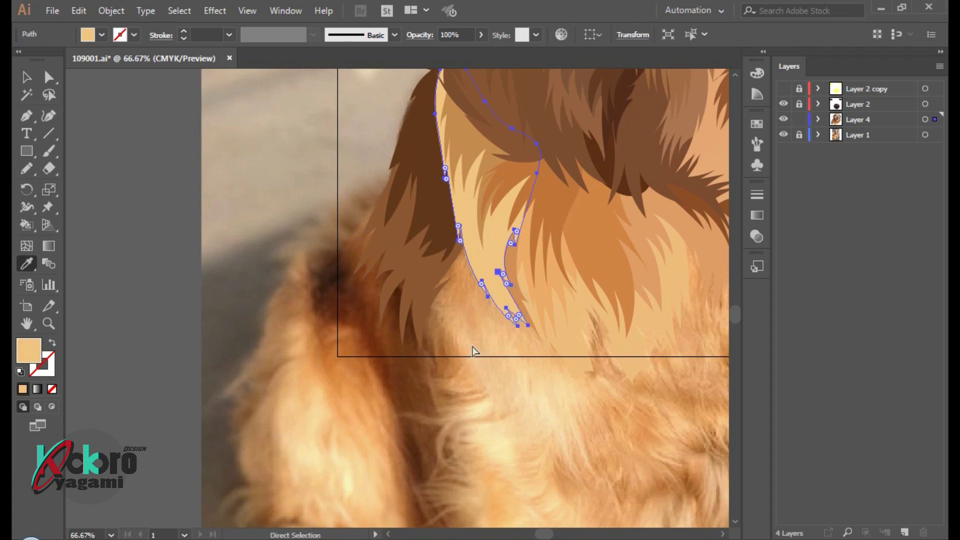
# Add zigzag darker orange fur strands on the chest, behind the surrounding fur
pyautogui.hscroll(3, 482, 315)
pyautogui.press('n')
pyautogui.moveTo(312, 295); pyautogui.dragTo(332, 314)
pyautogui.moveTo(335, 225); pyautogui.dragTo(336, 229)
pyautogui.press('i')
pyautogui.click(361, 304)
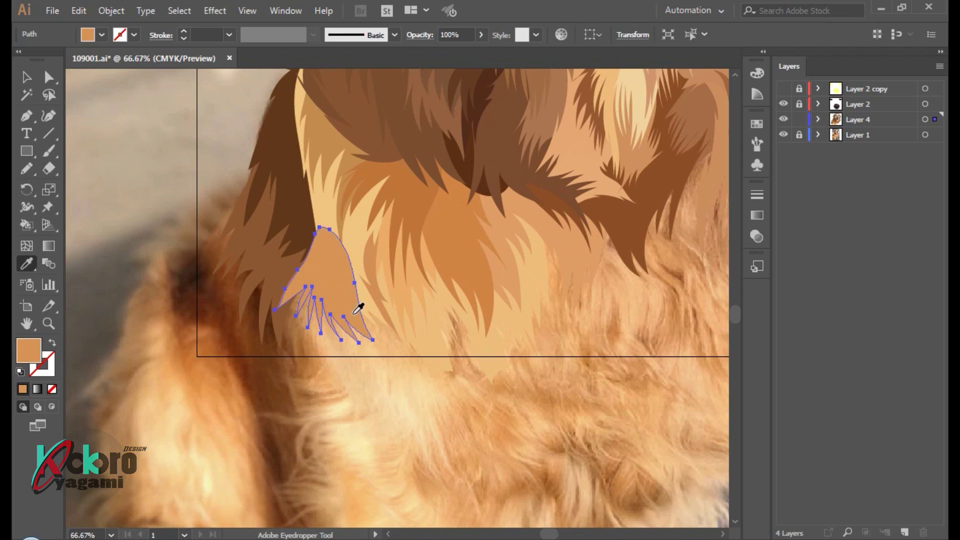
pyautogui.hotkey('ctrl', 'shift', '[')
pyautogui.press('n')
pyautogui.click(294, 267)
# Extend the chest downward with a large filled shape behind the fur, then preview without the photo
pyautogui.moveTo(285, 310); pyautogui.dragTo(452, 396)
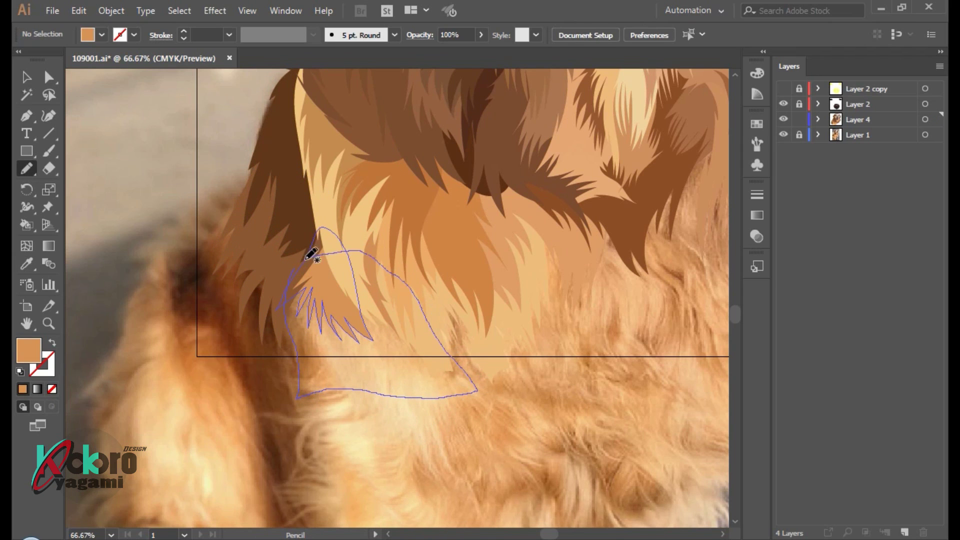
pyautogui.moveTo(321, 252); pyautogui.dragTo(325, 255)
pyautogui.press('i')
pyautogui.click(327, 334)
pyautogui.hotkey('ctrl', 'shift', '[')
pyautogui.hotkey('ctrl', 'shift', 'a')
pyautogui.hotkey('ctrl', '-')
pyautogui.hotkey('ctrl', '-')
pyautogui.hotkey('ctrl', '-')
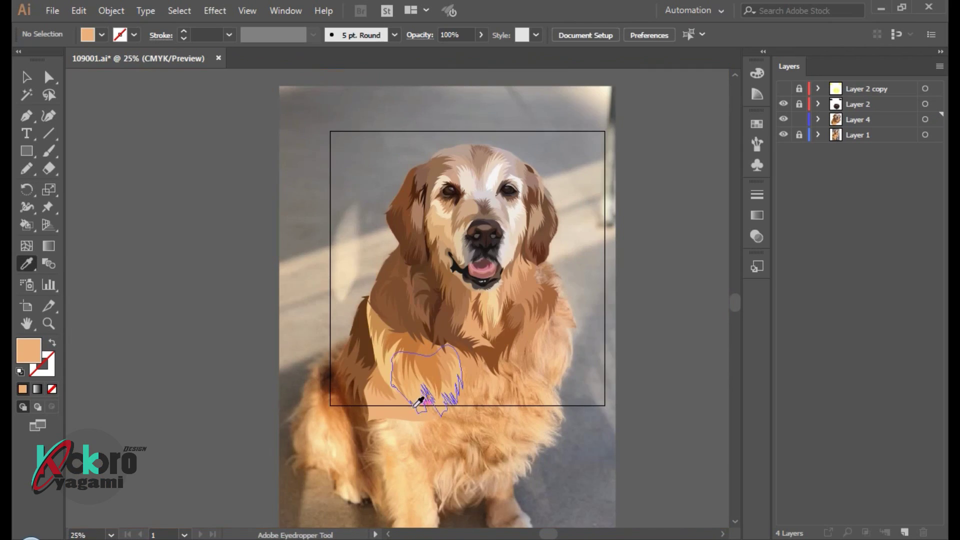
pyautogui.click(783, 134)
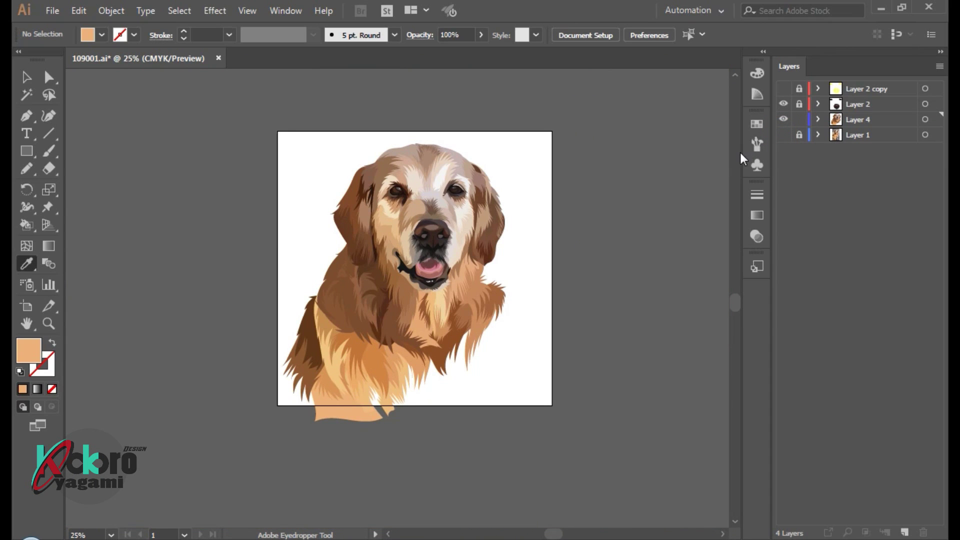
pyautogui.click(783, 135)
# Add a brown fur tuft on the dog's left shoulder
pyautogui.scroll(1, 306, 369)
pyautogui.scroll(2, 310, 373)
pyautogui.press('n')
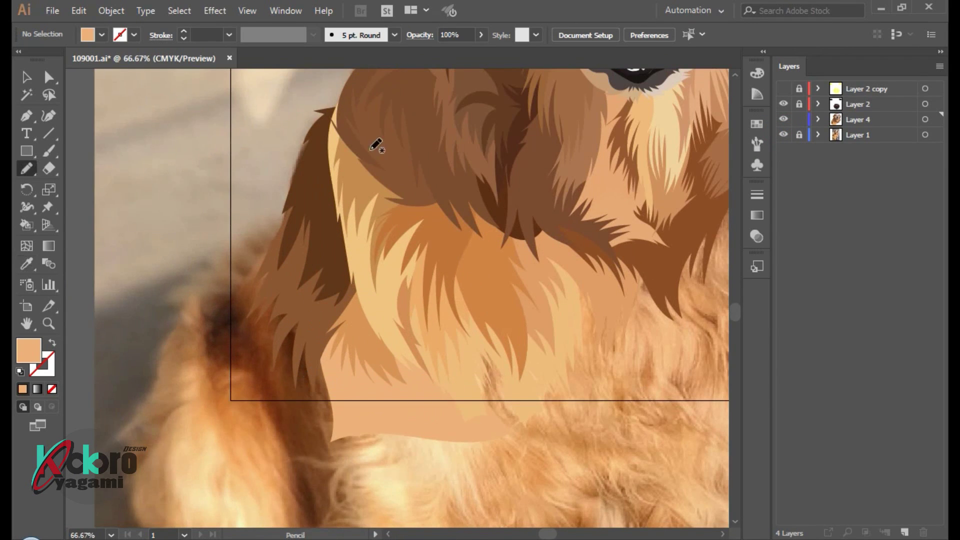
pyautogui.moveTo(295, 307); pyautogui.dragTo(310, 311)
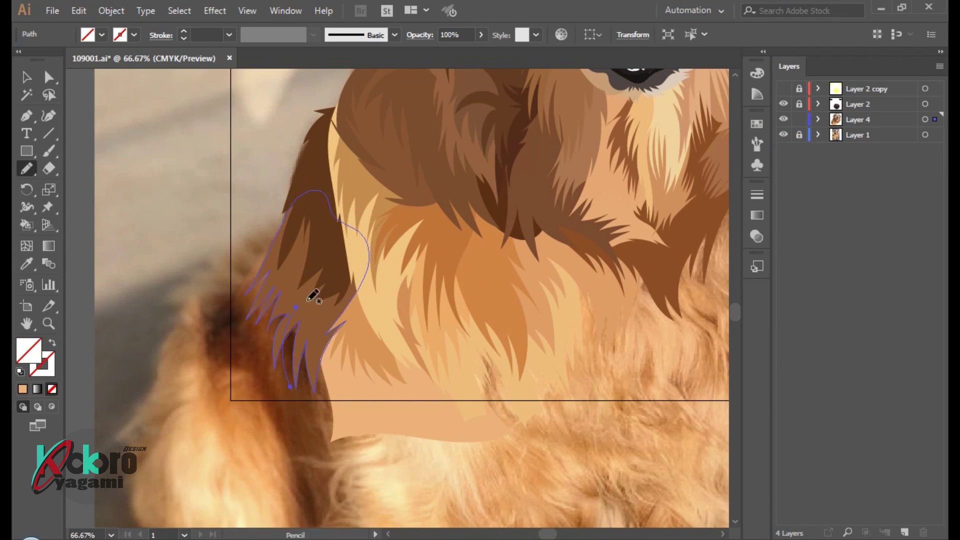
pyautogui.moveTo(306, 305); pyautogui.dragTo(302, 308)
pyautogui.press('i')
pyautogui.click(320, 373)
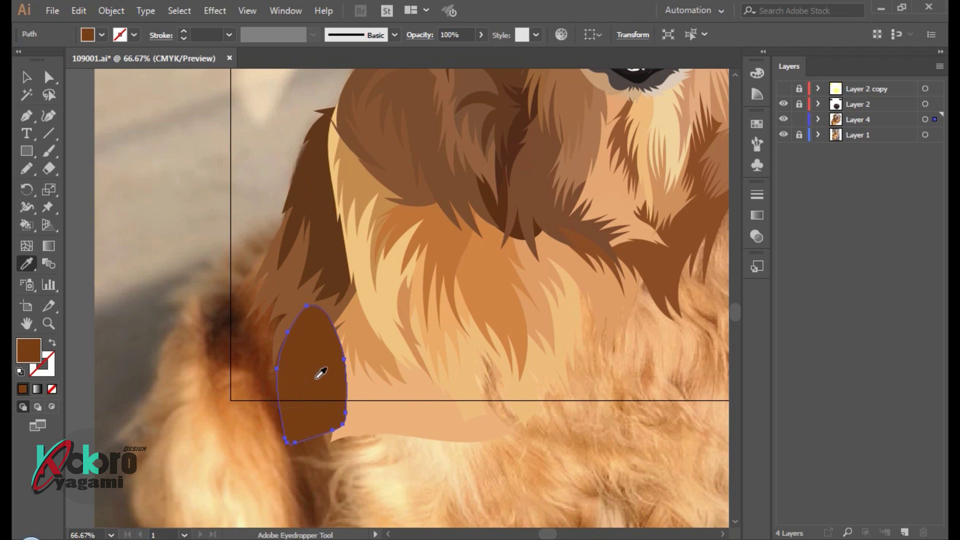
pyautogui.hotkey('ctrl', 'shift', 'a')
# Draw a tan fur shape covering the right side of the chest
pyautogui.scroll(-5, 369, 450)
pyautogui.scroll(3, 300, 383)
pyautogui.scroll(3, 324, 344)
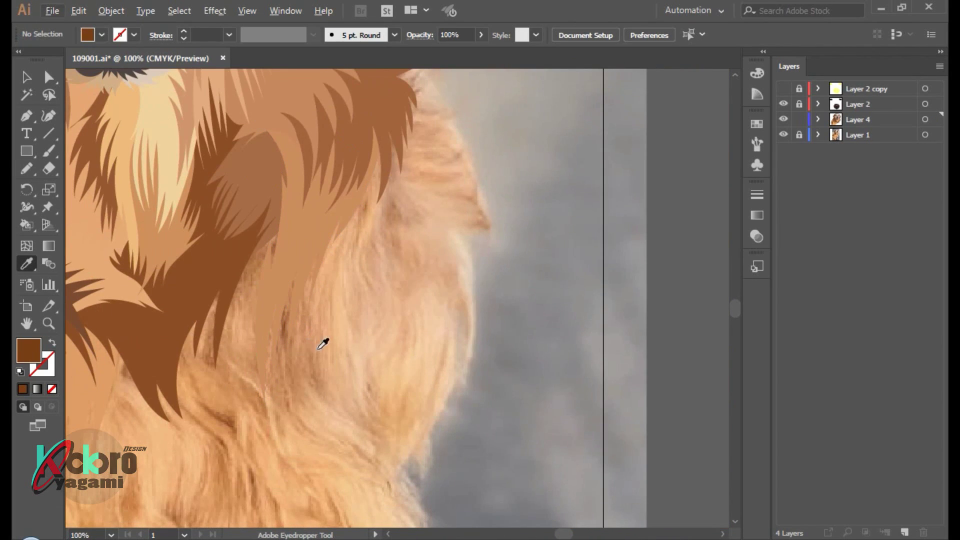
pyautogui.press('n')
pyautogui.moveTo(356, 198); pyautogui.dragTo(323, 342)
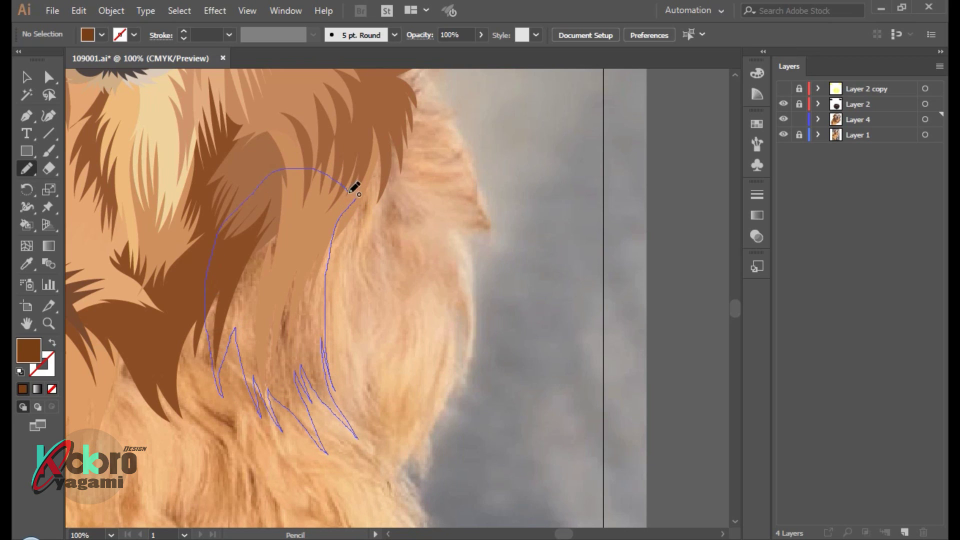
pyautogui.moveTo(354, 188); pyautogui.dragTo(356, 192)
pyautogui.press('i')
pyautogui.click(337, 369)
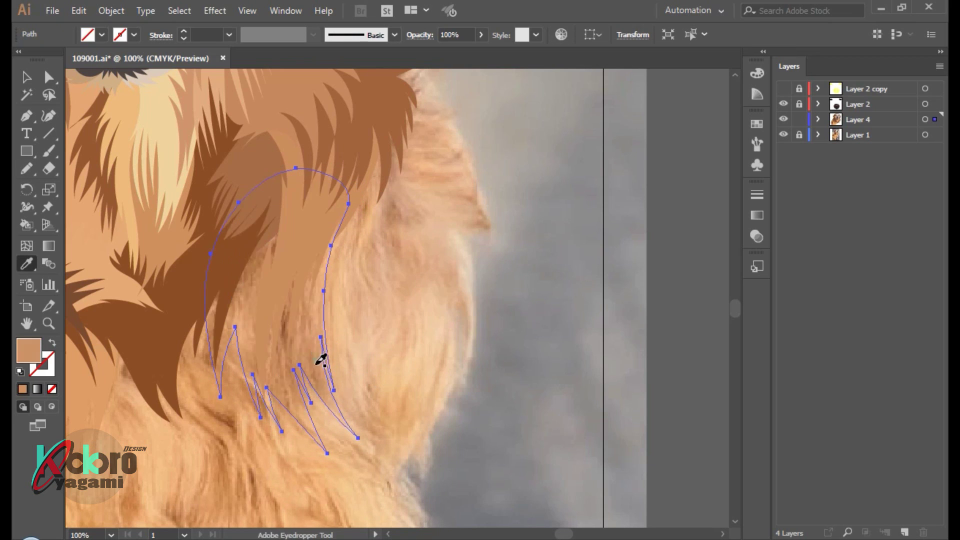
# Adjust the tan fur's fill to a slightly different tan in the Color Picker
pyautogui.scroll(-1, 333, 354)
pyautogui.scroll(-2, 401, 350)
pyautogui.scroll(2, 401, 350)
pyautogui.click(288, 219)
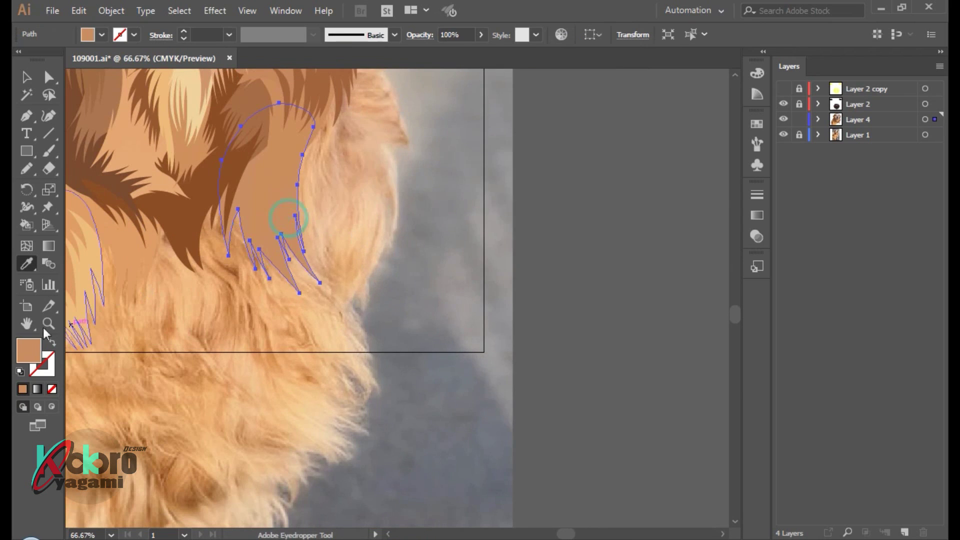
pyautogui.doubleClick(35, 356)
pyautogui.click(385, 225)
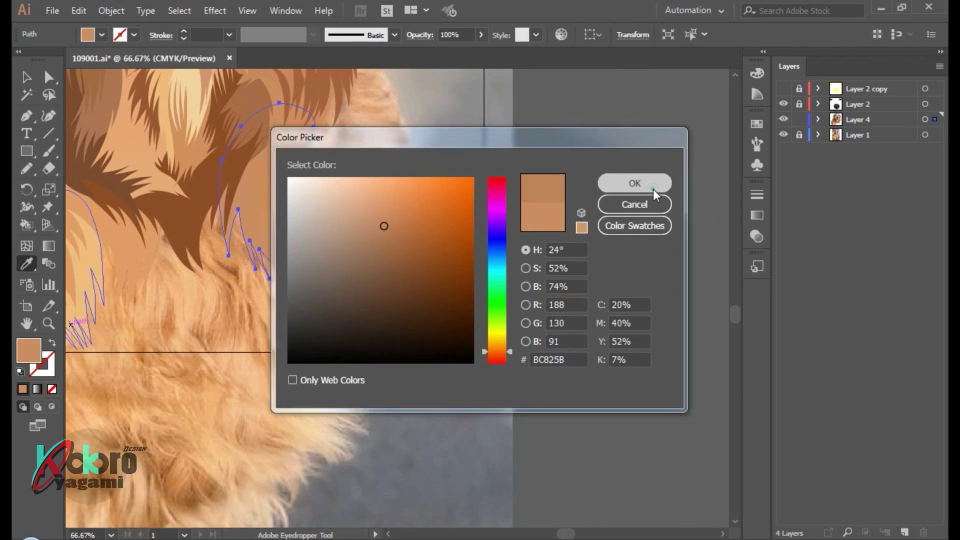
pyautogui.click(651, 184)
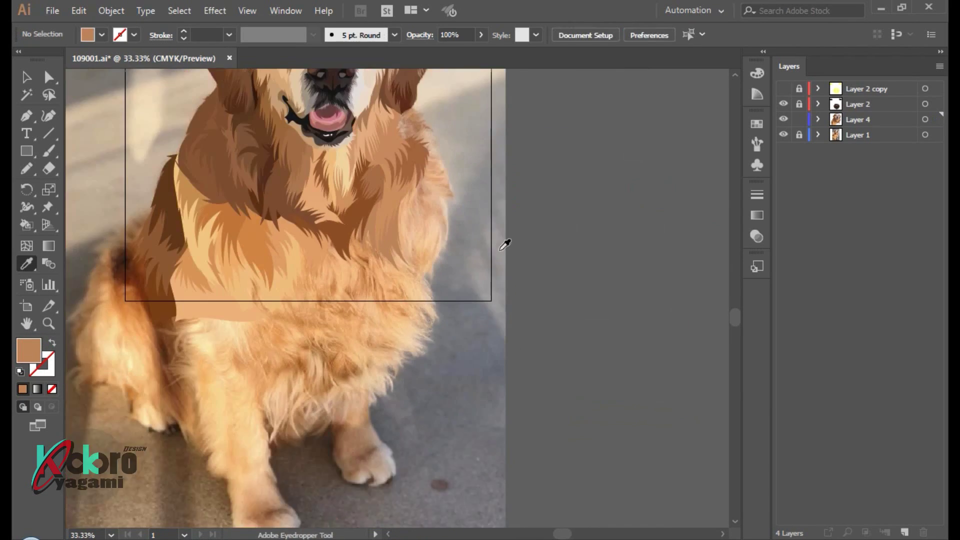
# Fill a new fur strand with a sampled tan
pyautogui.scroll(2, 393, 250)
pyautogui.press('n')
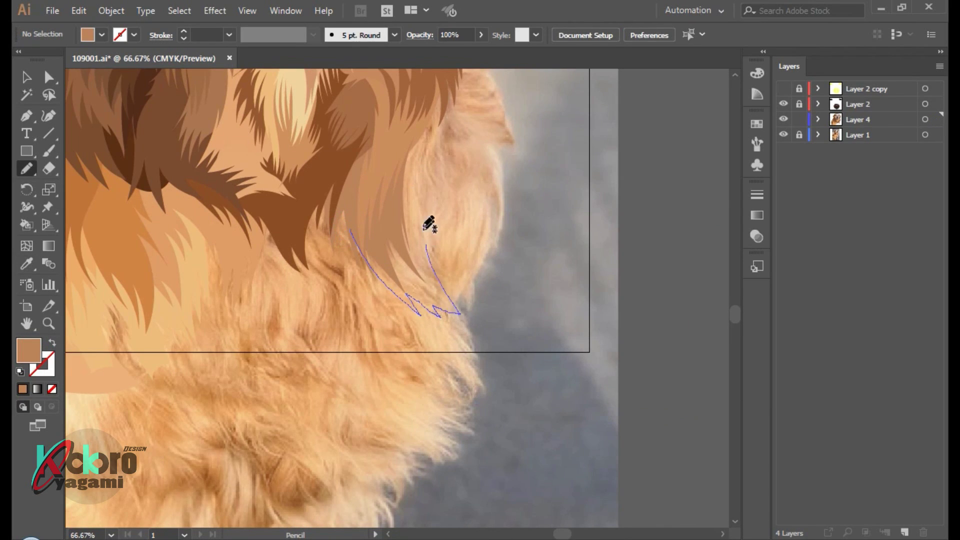
pyautogui.press('i')
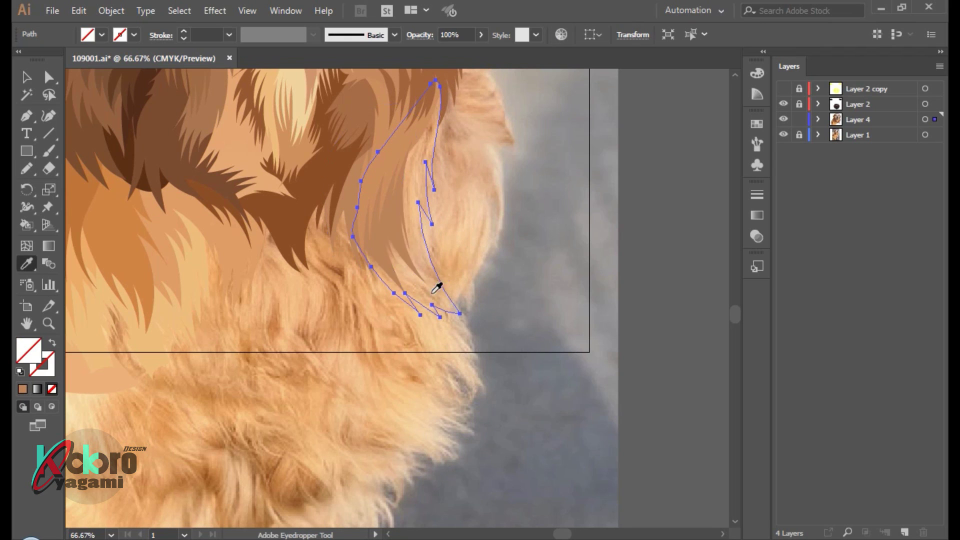
pyautogui.click(455, 275)
pyautogui.hotkey('ctrl', 'shift', 'a')
pyautogui.hscroll(1, 504, 242)
pyautogui.scroll(3, 503, 245)
# Add a closed fur shape filled with a sampled brown
pyautogui.press('n')
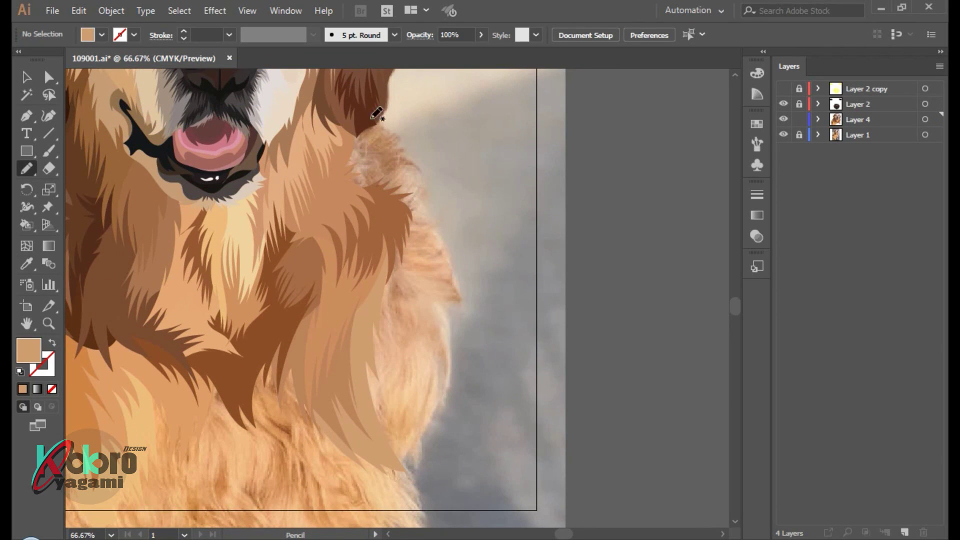
pyautogui.moveTo(361, 207); pyautogui.dragTo(374, 115)
pyautogui.press('i')
pyautogui.click(405, 186)
pyautogui.hotkey('ctrl', 'shift', 'a')
pyautogui.scroll(-3, 505, 184)
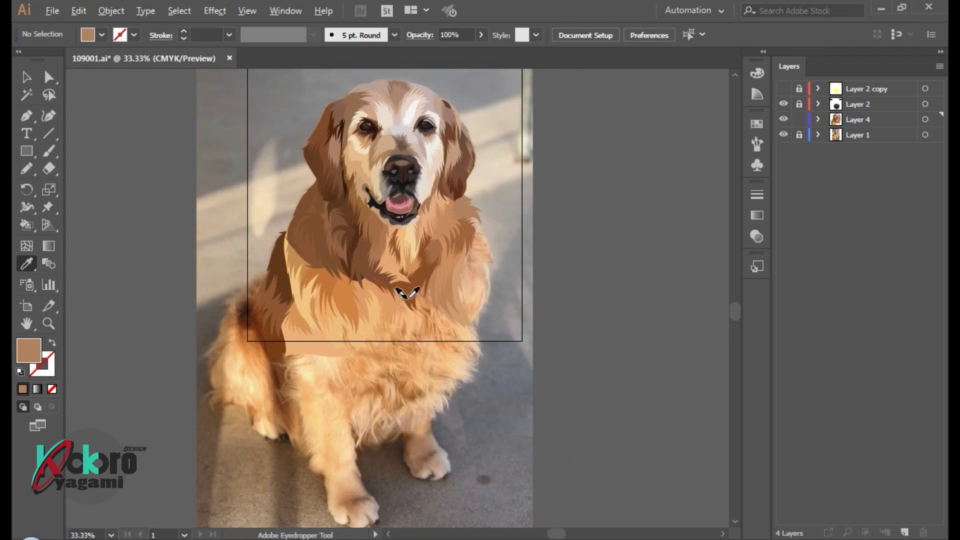
pyautogui.scroll(1, 460, 205)
pyautogui.scroll(2, 480, 220)
# Draw a peach fur strand on the right chest
pyautogui.press('n')
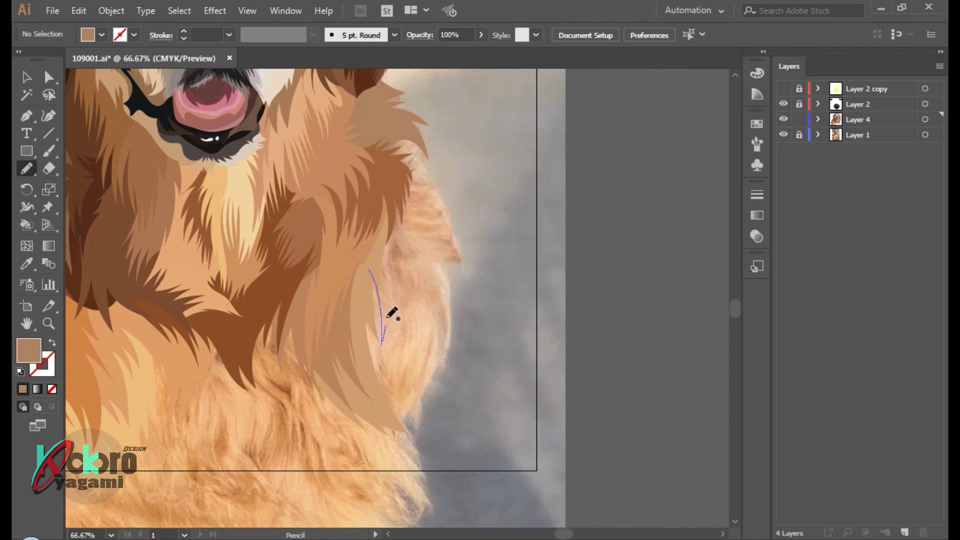
pyautogui.moveTo(441, 334)
pyautogui.mouseDown()
pyautogui.moveTo(409, 234)
pyautogui.moveTo(449, 240)
pyautogui.mouseUp()
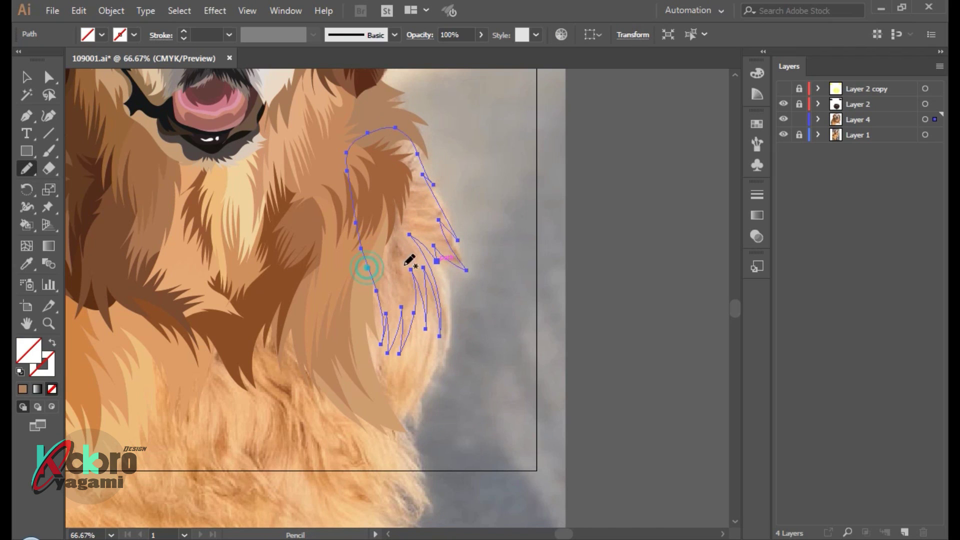
pyautogui.press('i')
pyautogui.click(433, 199)
pyautogui.keyDown('ctrl'); pyautogui.click(506, 278); pyautogui.keyUp('ctrl')
pyautogui.scroll(-2, 551, 247)
pyautogui.scroll(-1, 551, 247)
# Add a peach fur shape along the right chest edge
pyautogui.press('n')
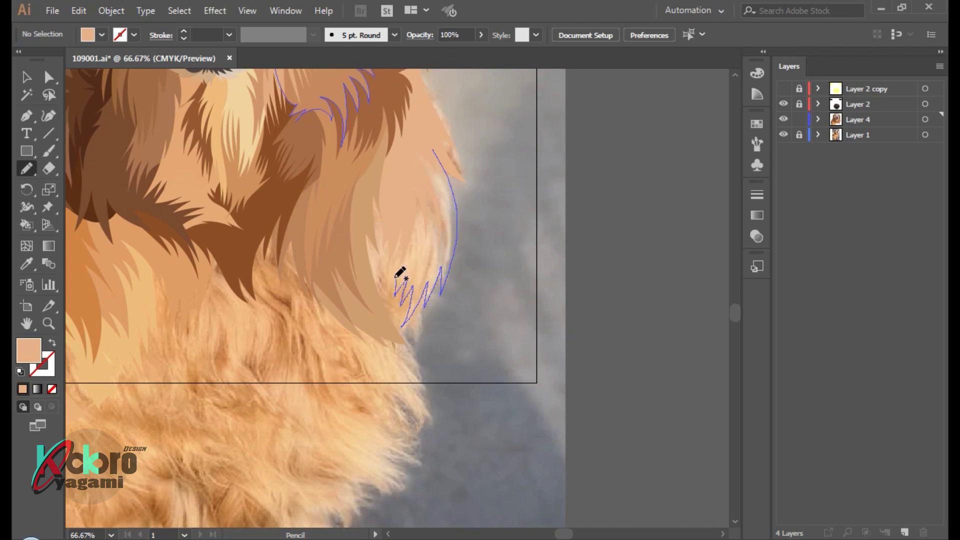
pyautogui.moveTo(411, 122); pyautogui.dragTo(433, 150)
pyautogui.press('i')
pyautogui.click(422, 259)
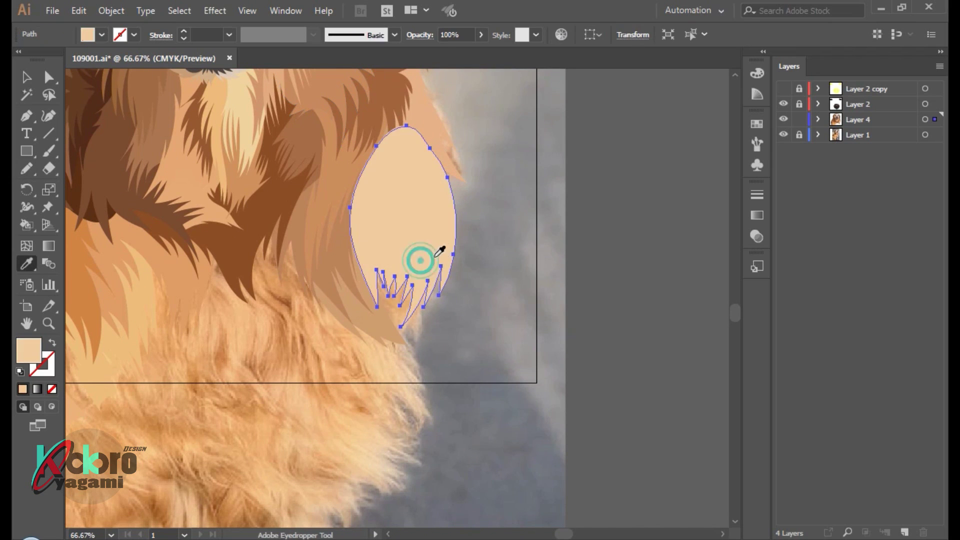
pyautogui.keyDown('ctrl'); pyautogui.click(506, 296); pyautogui.keyUp('ctrl')
pyautogui.hscroll(-2, 472, 257)
pyautogui.hscroll(-4, 473, 256)
# Add a tan-brown fur tuft on the left chest
pyautogui.press('n')
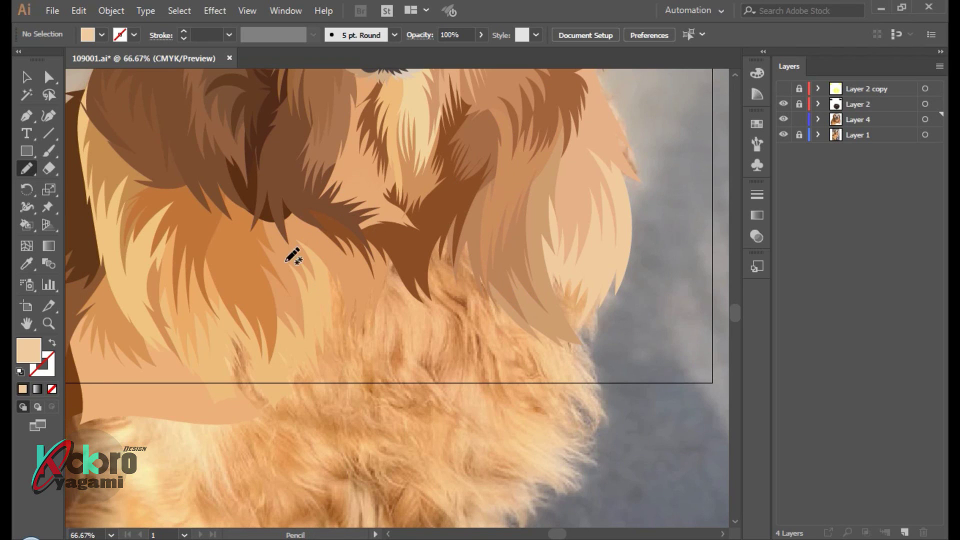
pyautogui.moveTo(216, 370)
pyautogui.mouseDown()
pyautogui.moveTo(257, 300)
pyautogui.moveTo(211, 314)
pyautogui.mouseUp()
pyautogui.press('i')
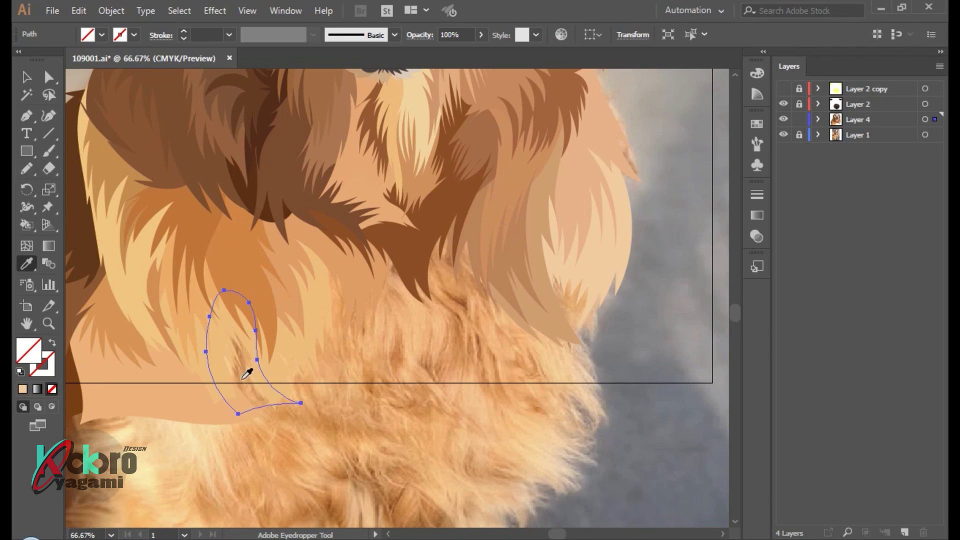
pyautogui.click(295, 372)
pyautogui.keyDown('ctrl'); pyautogui.click(350, 390); pyautogui.keyUp('ctrl')
# Draw a large jagged tan fur shape across the chest
pyautogui.press('n')
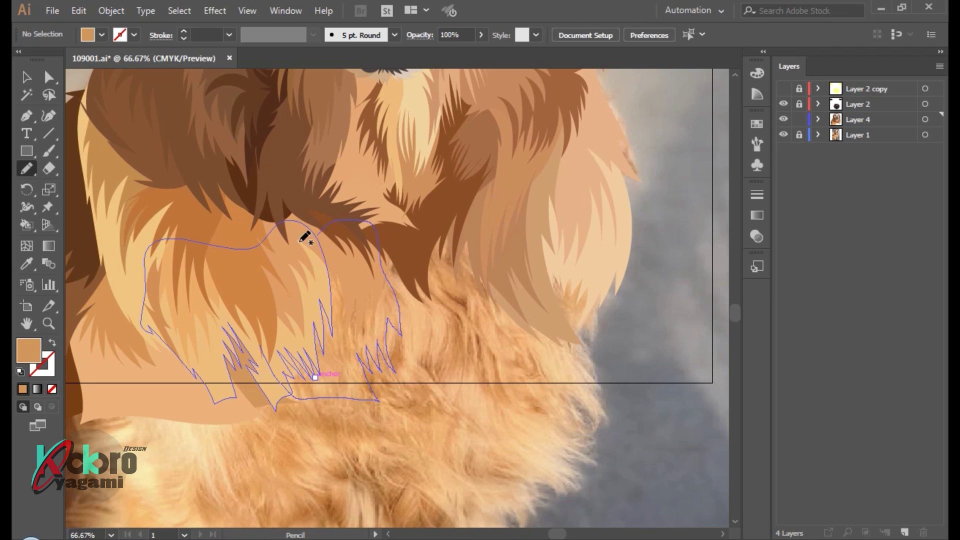
pyautogui.moveTo(302, 242); pyautogui.dragTo(360, 285)
pyautogui.press('i')
pyautogui.click(360, 364)
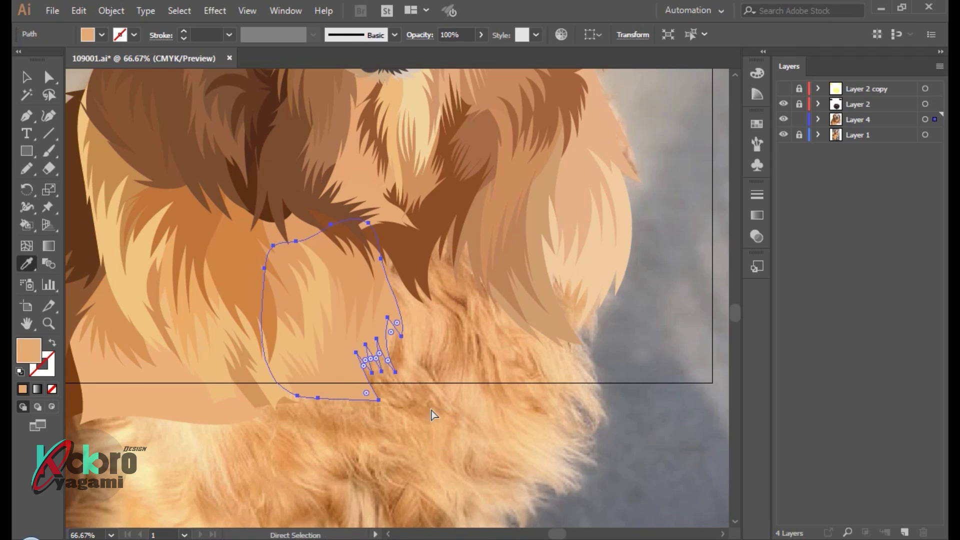
pyautogui.keyDown('ctrl'); pyautogui.click(434, 415); pyautogui.keyUp('ctrl')
pyautogui.hscroll(3, 434, 415)
# Add another jagged tan fur shape on the mid chest
pyautogui.press('n')
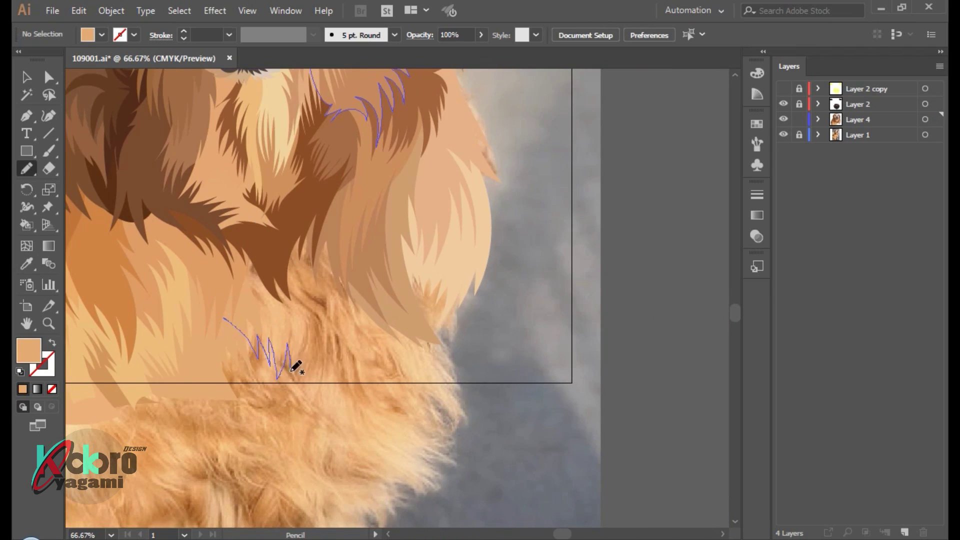
pyautogui.moveTo(280, 272); pyautogui.dragTo(226, 311)
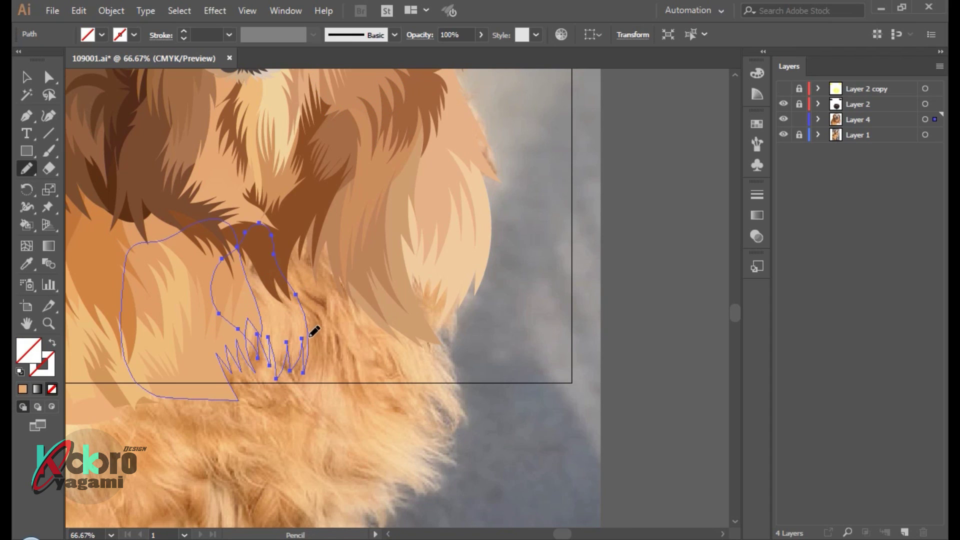
pyautogui.press('i')
pyautogui.click(317, 287)
pyautogui.hotkey('ctrl', 'shift', 'a')
pyautogui.hotkey('ctrl', '-')
pyautogui.hotkey('ctrl', '-')
pyautogui.hotkey('ctrl', '+')
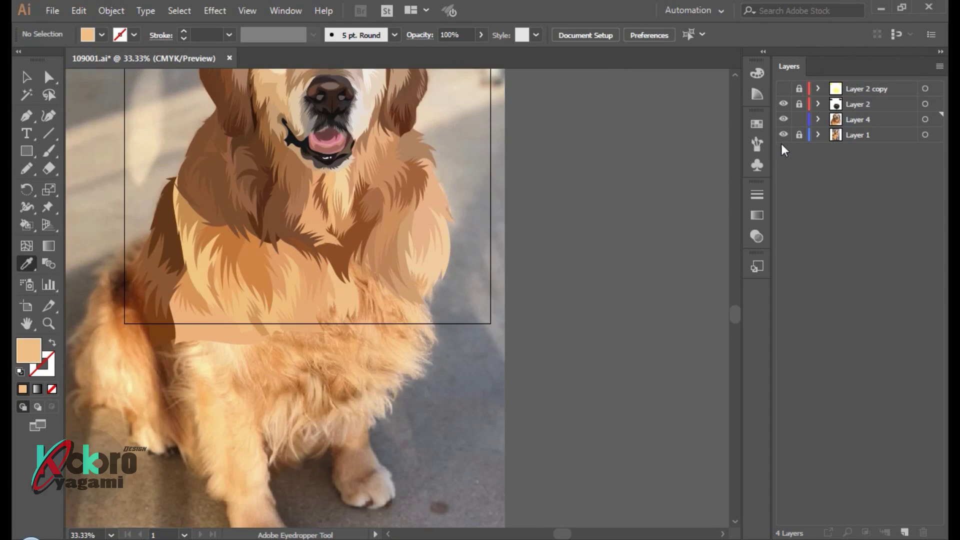
# Hide and re-show the reference photo to compare the artwork against it
pyautogui.click(783, 135)
pyautogui.scroll(-1, 589, 189)
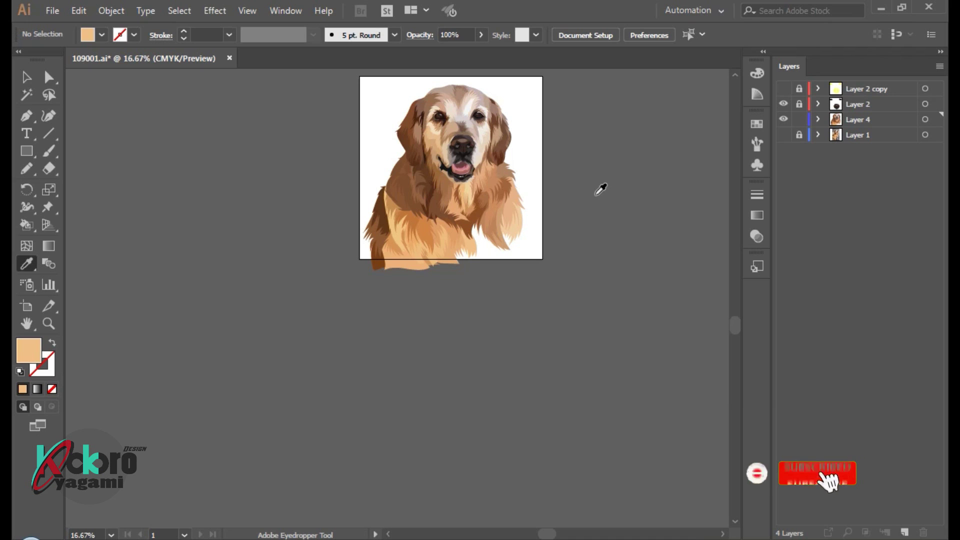
pyautogui.scroll(2, 601, 190)
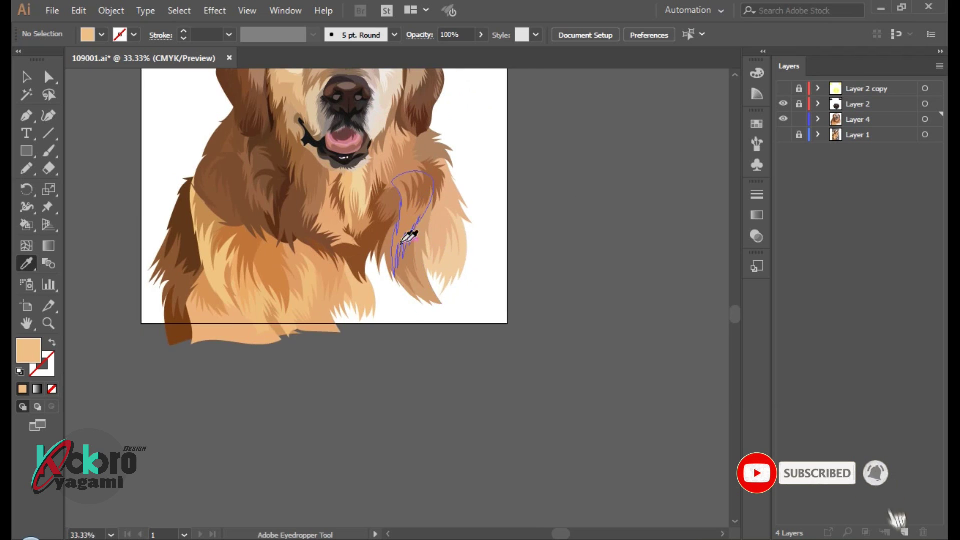
pyautogui.click(783, 134)
# Draw an orange fur shape over the lower right chest
pyautogui.scroll(2, 331, 331)
pyautogui.press('n')
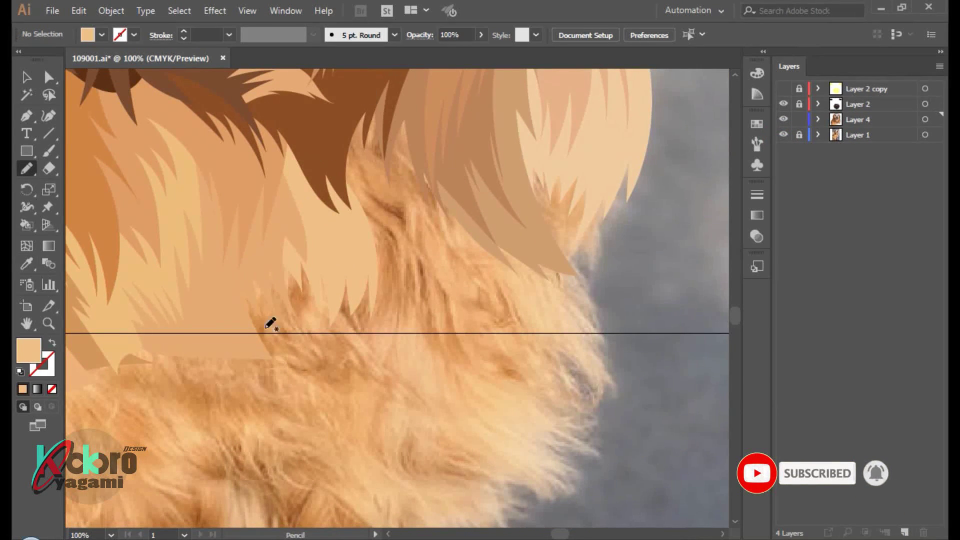
pyautogui.moveTo(320, 216); pyautogui.dragTo(426, 244)
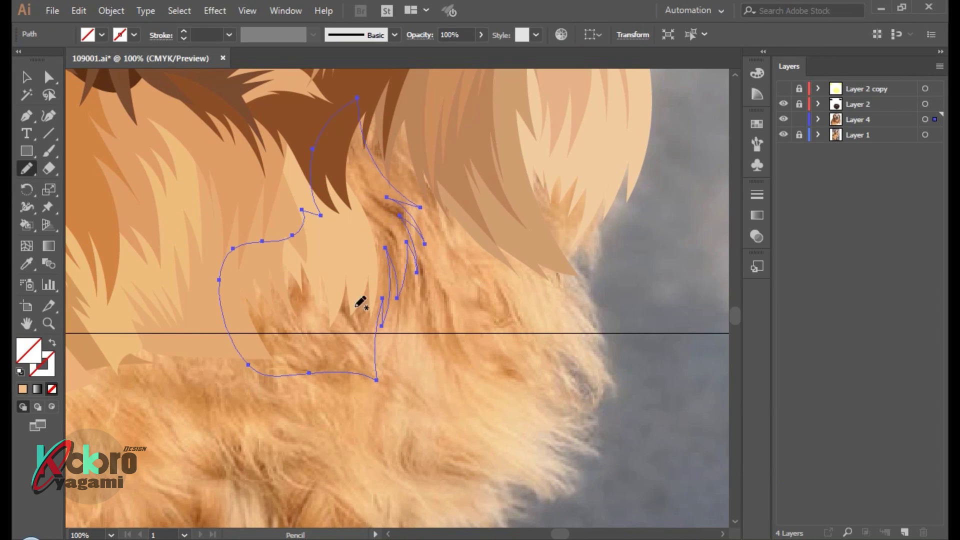
pyautogui.press('i')
pyautogui.click(365, 184)
pyautogui.hscroll(3, 465, 268)
pyautogui.keyDown('ctrl'); pyautogui.click(465, 284); pyautogui.keyUp('ctrl')
# Add a zigzag tan fur shape along the right chest edge
pyautogui.hscroll(1, 466, 284)
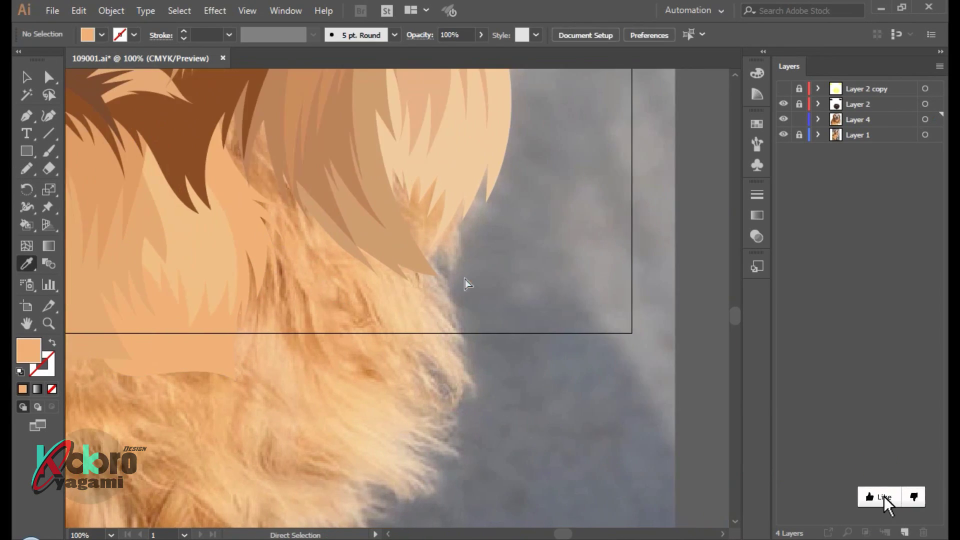
pyautogui.press('n')
pyautogui.moveTo(359, 364); pyautogui.dragTo(316, 240)
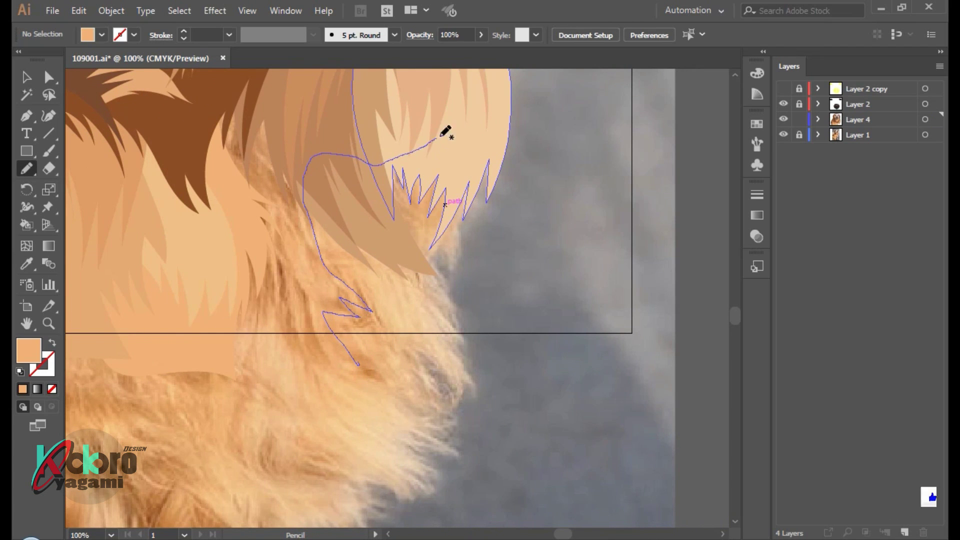
pyautogui.moveTo(439, 136); pyautogui.dragTo(456, 302)
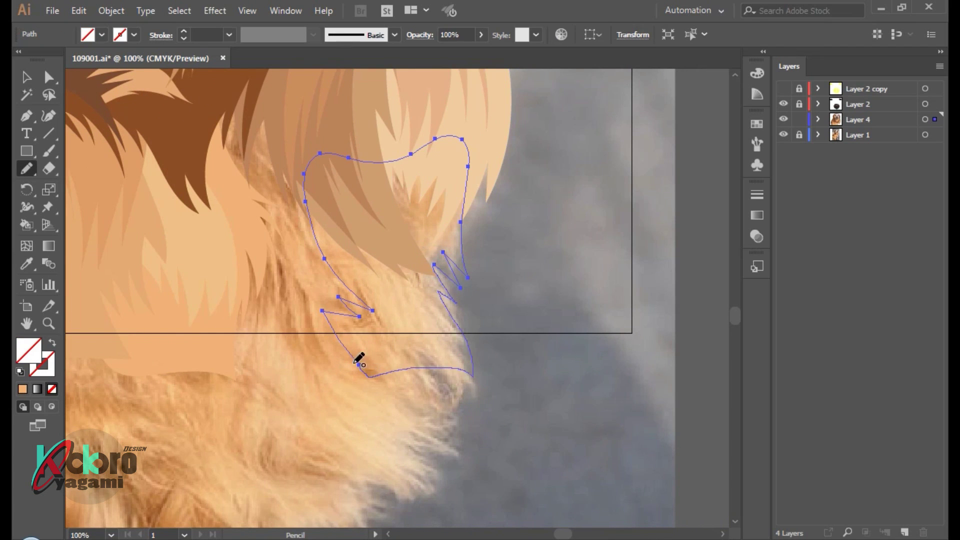
pyautogui.press('i')
pyautogui.click(415, 316)
# Add a rounded chest fur shape filled with the light face tan, then toggle Layer 4 to compare
pyautogui.press('n')
pyautogui.moveTo(173, 149)
pyautogui.mouseDown()
pyautogui.moveTo(381, 331)
pyautogui.moveTo(180, 165)
pyautogui.mouseUp()
pyautogui.press('i')
pyautogui.click(325, 300)
pyautogui.hotkey('ctrl', 'z')
pyautogui.click(320, 248)
pyautogui.click(426, 240)
pyautogui.hotkey('ctrl', 'shift', 'a')
pyautogui.hotkey('ctrl', '+')
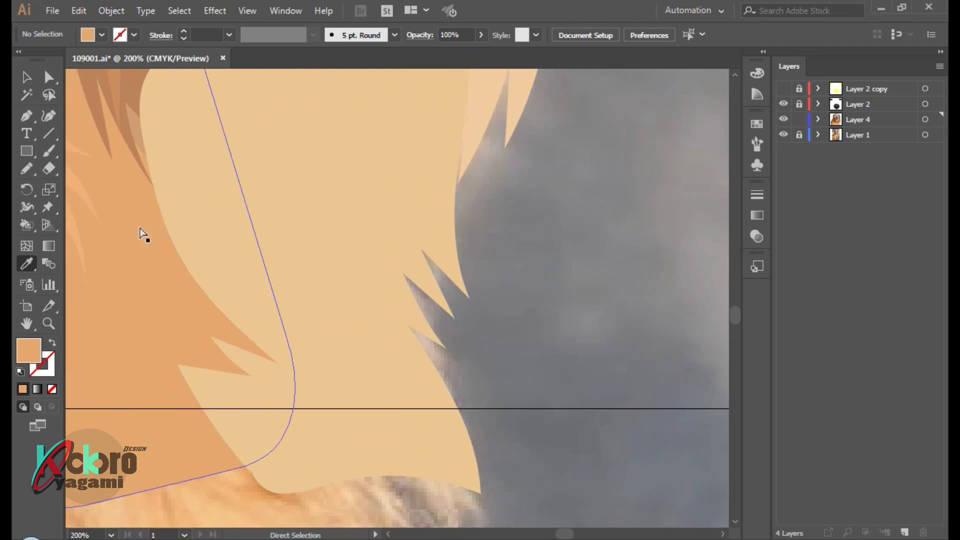
pyautogui.hotkey('ctrl', '-')
pyautogui.hotkey('ctrl', '-')
pyautogui.hotkey('ctrl', '-')
pyautogui.click(783, 123)
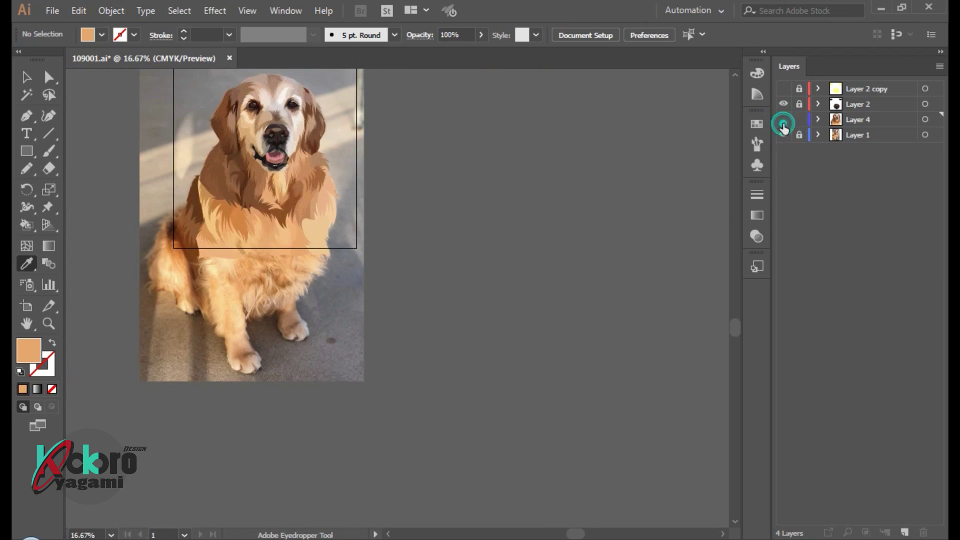
# Hide the reference photo and select the dark-brown fur lock at the lower left
pyautogui.click(343, 129)
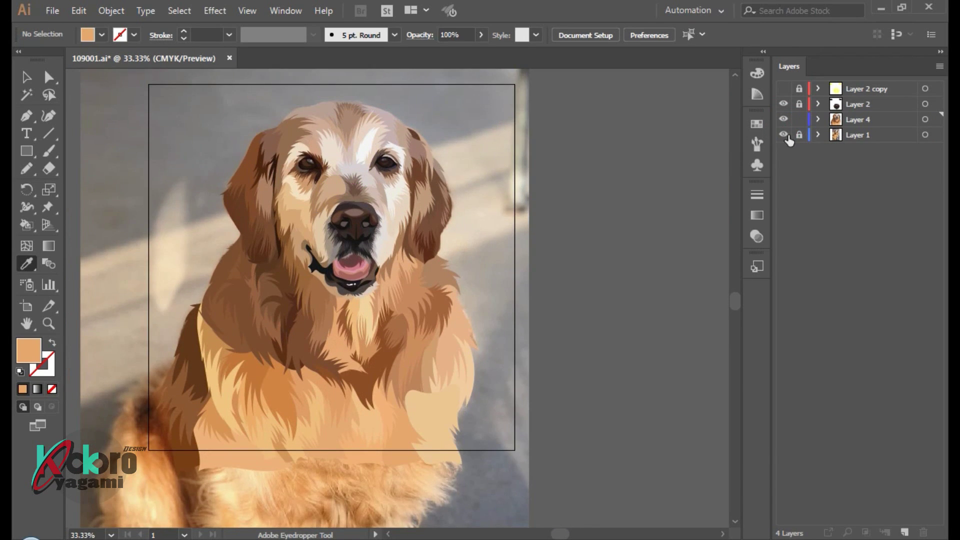
pyautogui.click(783, 135)
pyautogui.hotkey('ctrl', '+')
pyautogui.hotkey('ctrl', '+')
pyautogui.hotkey('ctrl', '+')
pyautogui.keyDown('ctrl'); pyautogui.click(270, 425); pyautogui.keyUp('ctrl')
pyautogui.press('a')
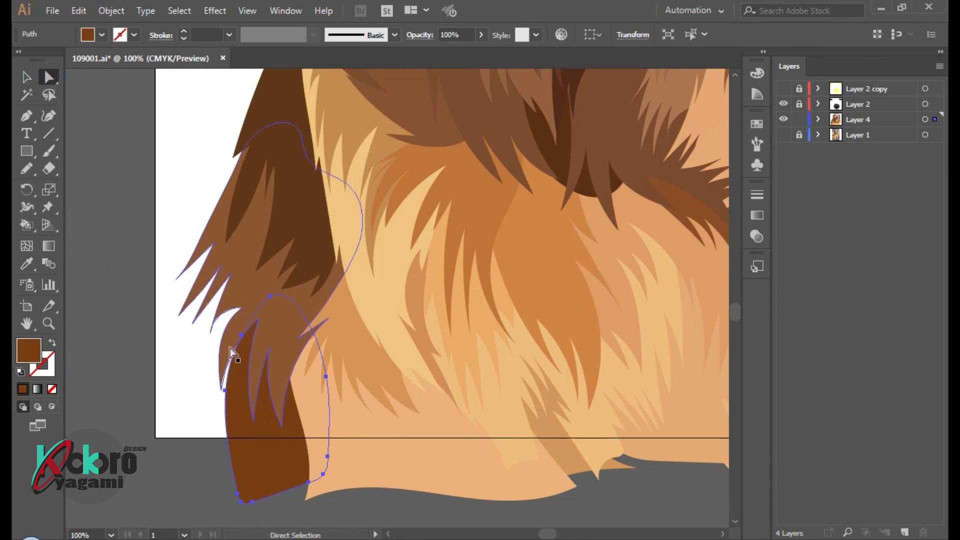
pyautogui.click(182, 386)
# Reshape the curve at the fur lock's tip anchor point
pyautogui.scroll(4, 182, 386)
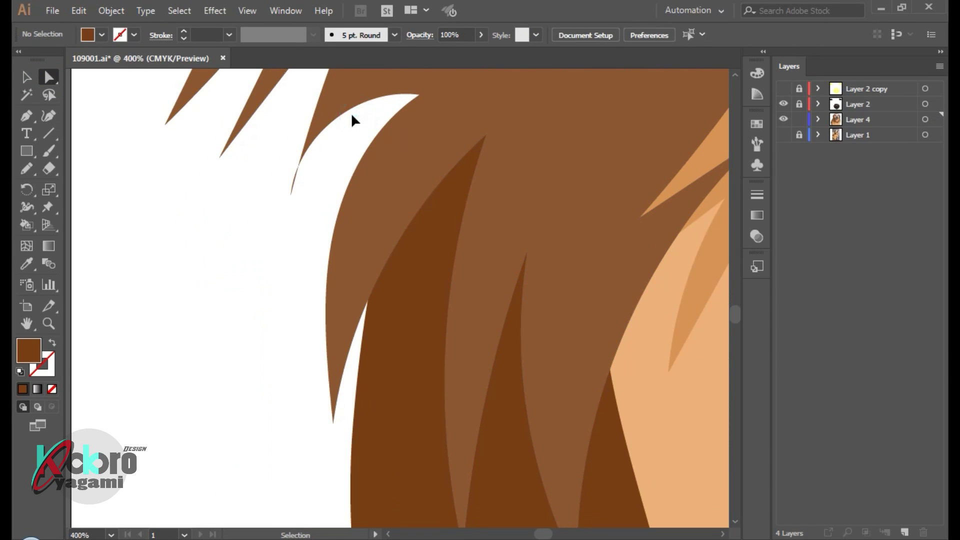
pyautogui.click(353, 120)
pyautogui.scroll(1, 320, 210)
pyautogui.click(290, 230)
pyautogui.moveTo(298, 173); pyautogui.dragTo(300, 204)
pyautogui.click(265, 326)
# Pull the fur lock's bottom tip and its curve further left, then save the file
pyautogui.scroll(-6, 332, 332)
pyautogui.scroll(1, 322, 356)
pyautogui.click(316, 377)
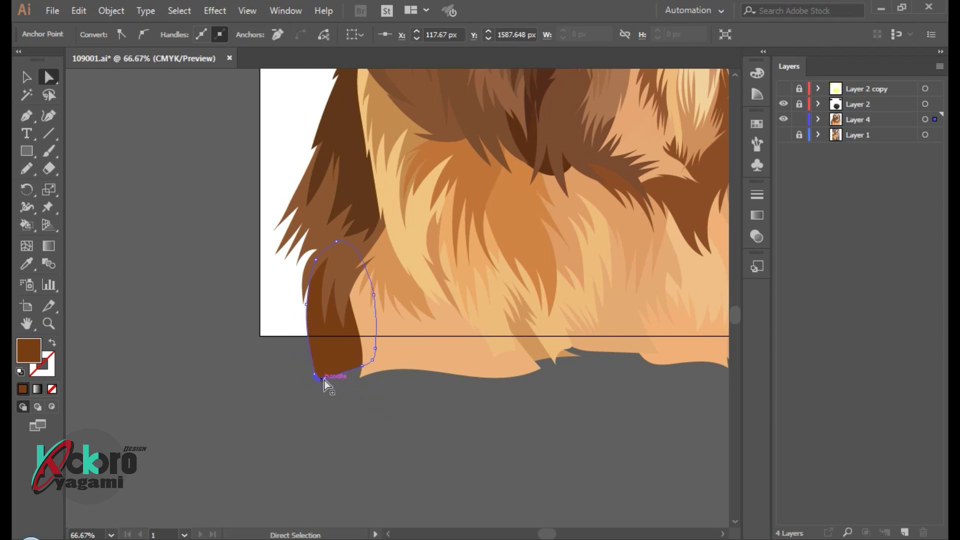
pyautogui.scroll(4, 320, 375)
pyautogui.moveTo(390, 433); pyautogui.dragTo(290, 439)
pyautogui.moveTo(375, 407); pyautogui.dragTo(285, 397)
pyautogui.scroll(-4, 232, 426)
pyautogui.click(233, 425)
pyautogui.scroll(-3, 232, 425)
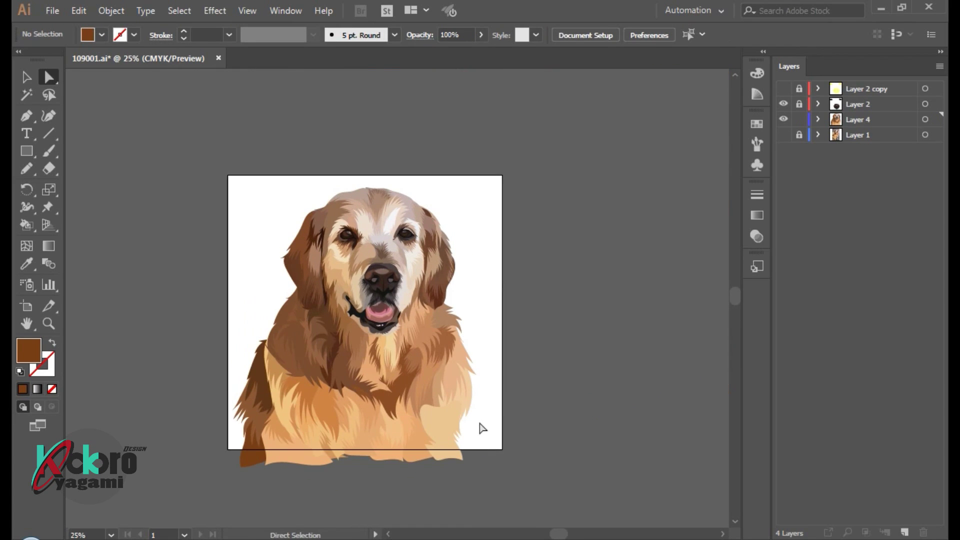
pyautogui.hotkey('ctrl', 's')
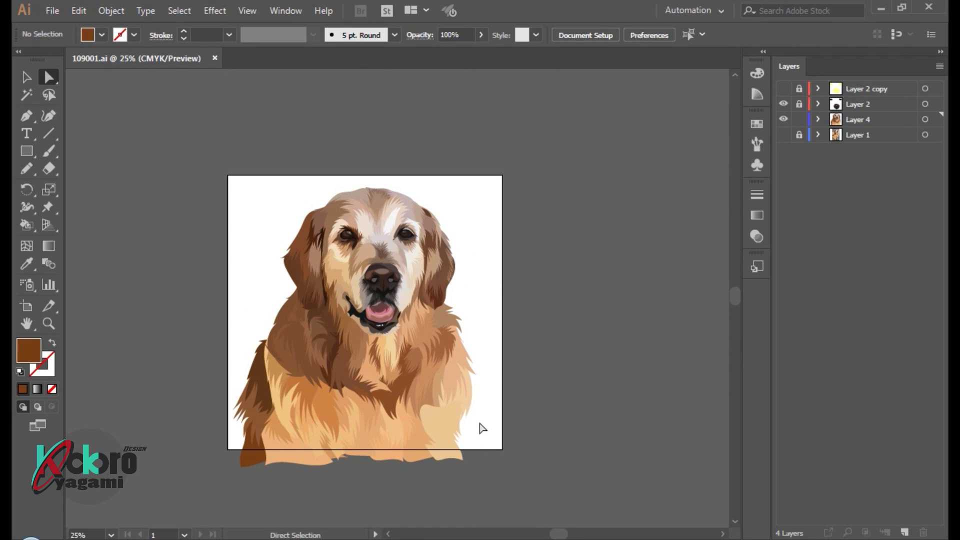
# Scroll over the finished golden retriever portrait on its grey circle backdrop
pyautogui.scroll(3, 304, 354)
pyautogui.scroll(-2, 450, 279)
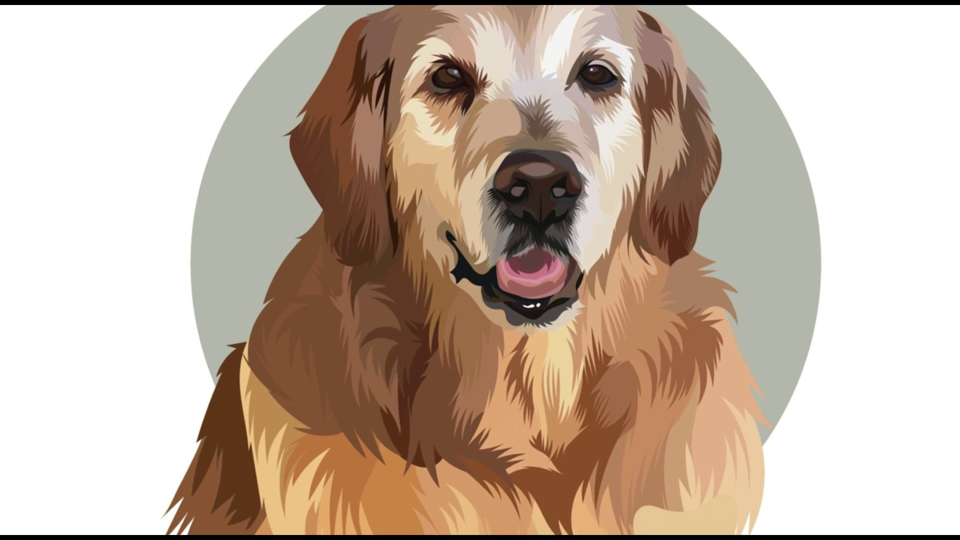